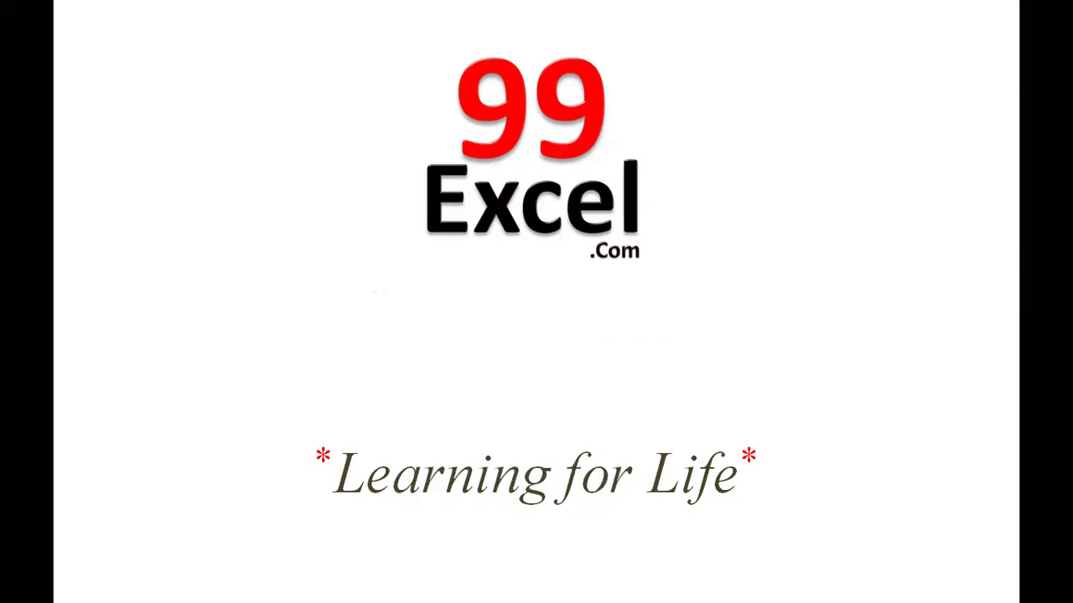
- Launch Excel with a blank Book1 workbook
{"action": "key", "text": "Return"}
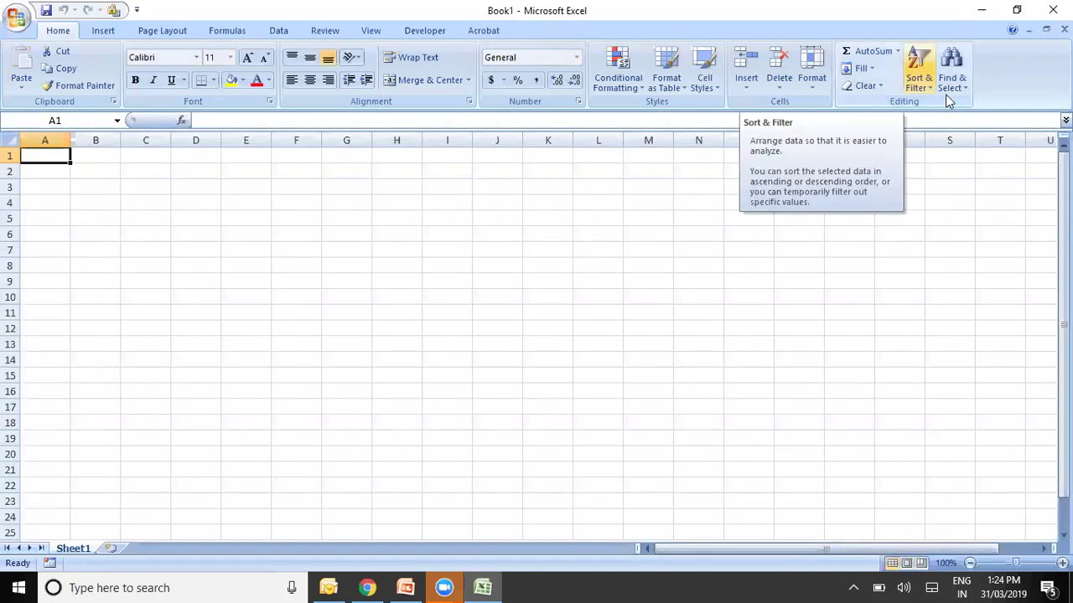
- Save the workbook as Excel Macro-Enabled Workbook 'March 2019.xlsm'
{"action": "left_click", "coordinate": [519, 172]}
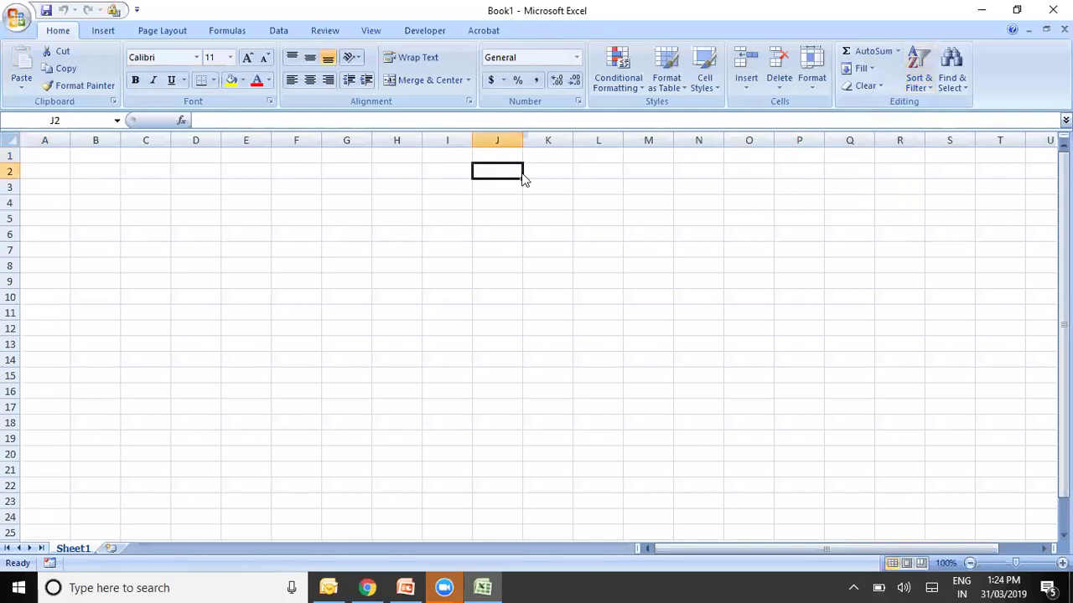
{"action": "key", "text": "ctrl+s"}
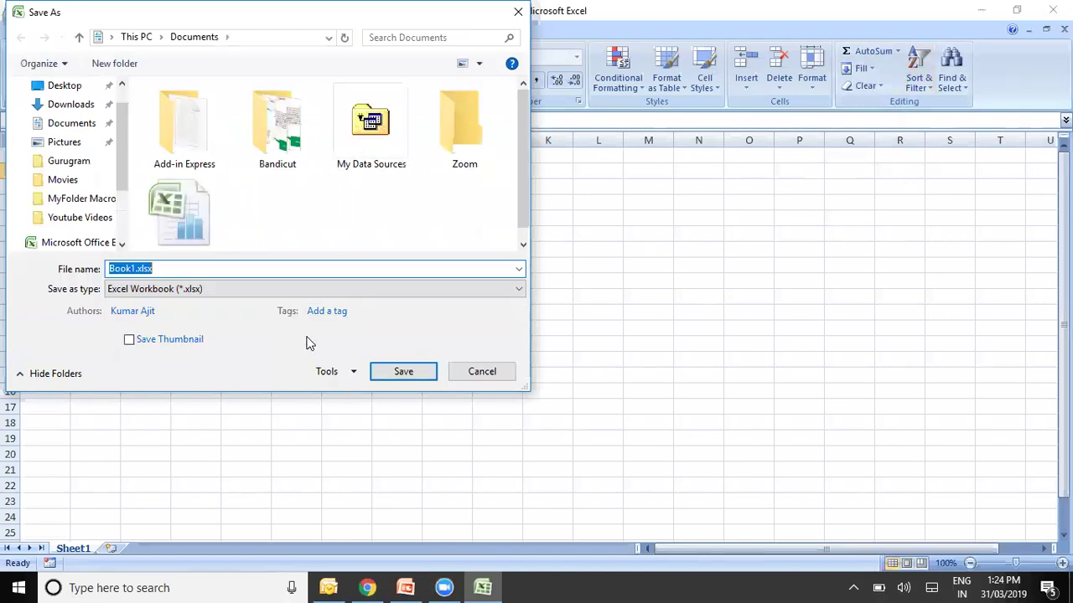
{"action": "left_click", "coordinate": [261, 293]}
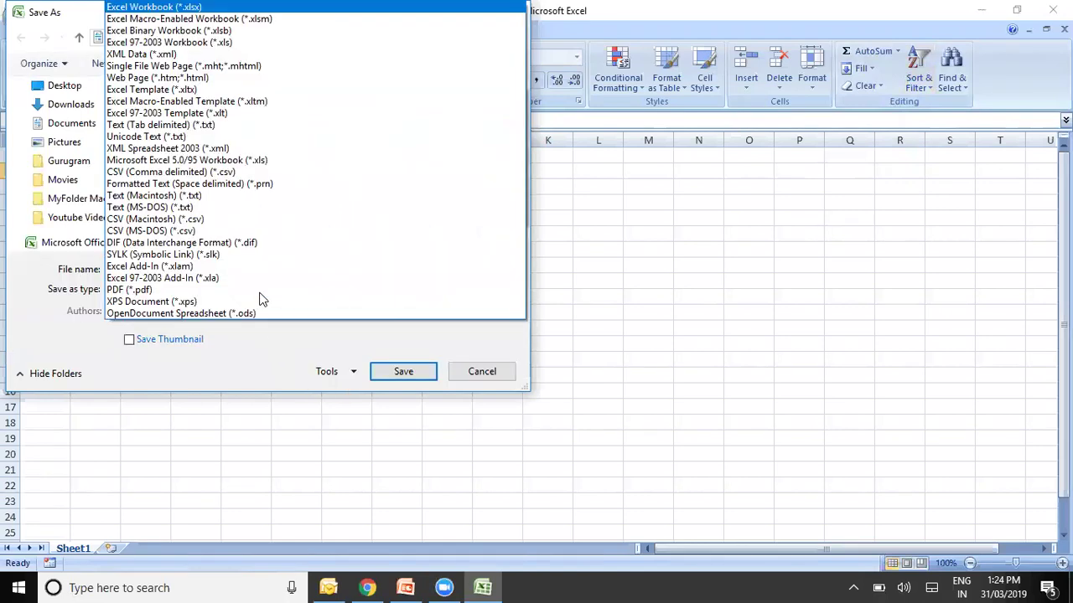
{"action": "left_click", "coordinate": [221, 19]}
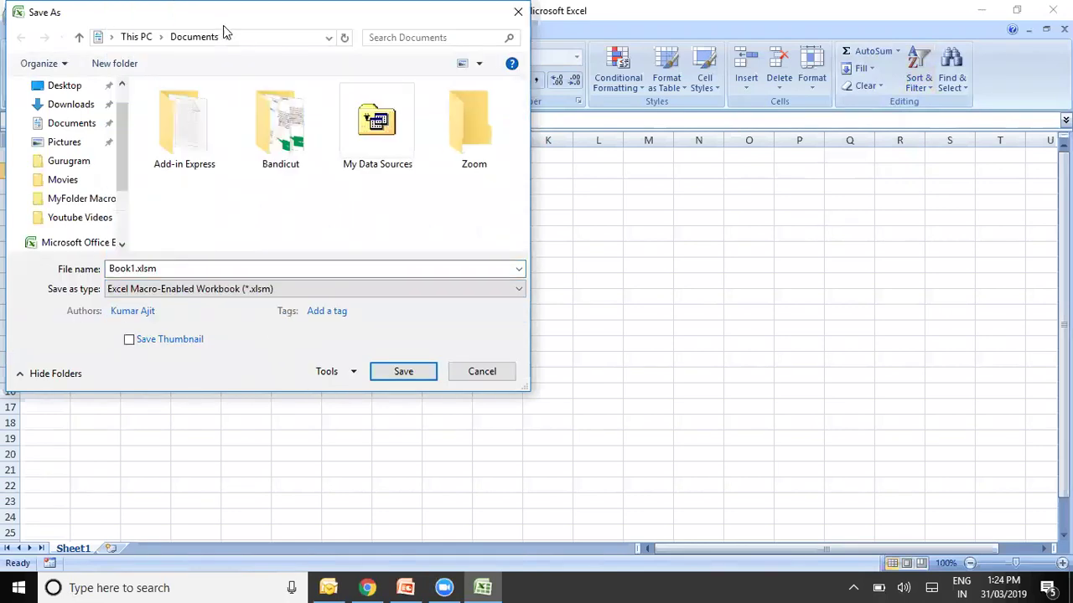
{"action": "double_click", "coordinate": [141, 268]}
{"action": "left_click", "coordinate": [141, 268]}
{"action": "key", "text": "shift+Left"}
{"action": "key", "text": "shift+Left"}
{"action": "key", "text": "shift+Left"}
{"action": "key", "text": "shift+Left"}
{"action": "key", "text": "shift+Left"}
{"action": "type", "text": "March 2019"}
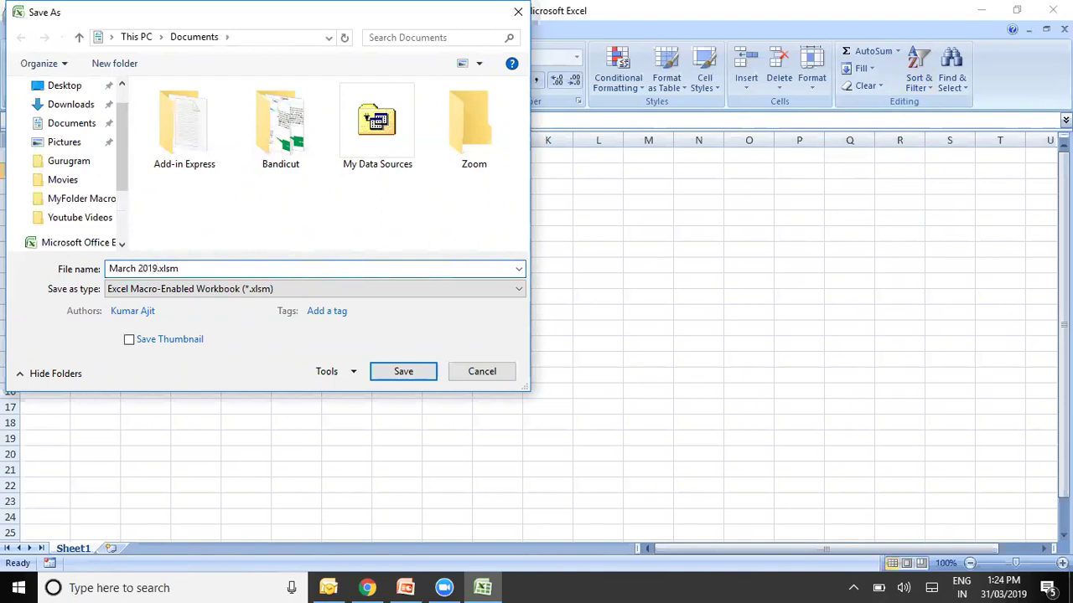
{"action": "key", "text": "Return"}
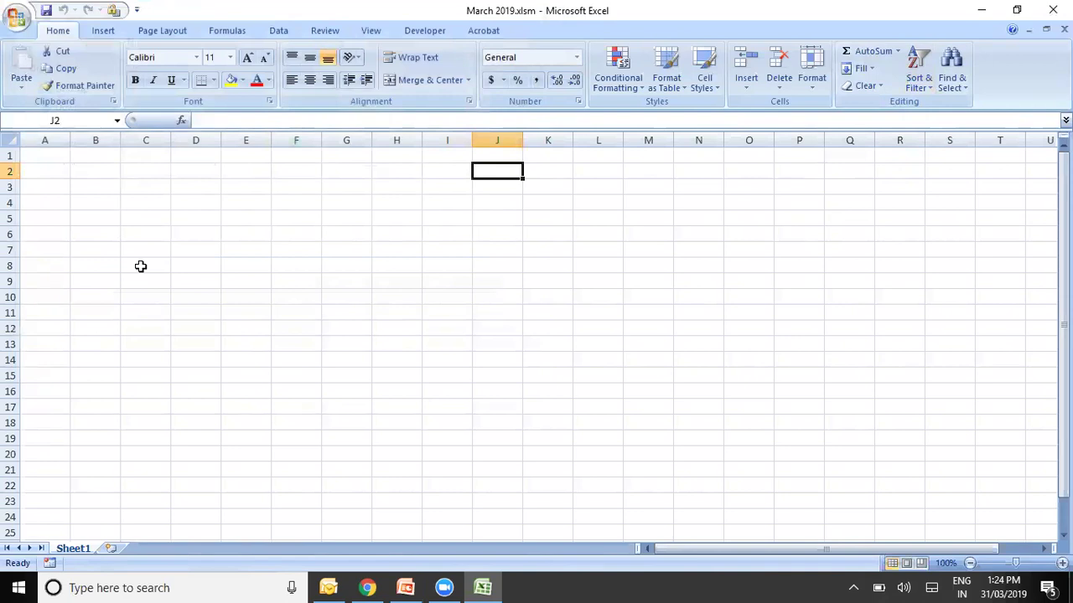
- Name the new macro, give it shortcut Ctrl+Shift+D, store it in This Workbook, and start recording
{"action": "left_click", "coordinate": [50, 565]}
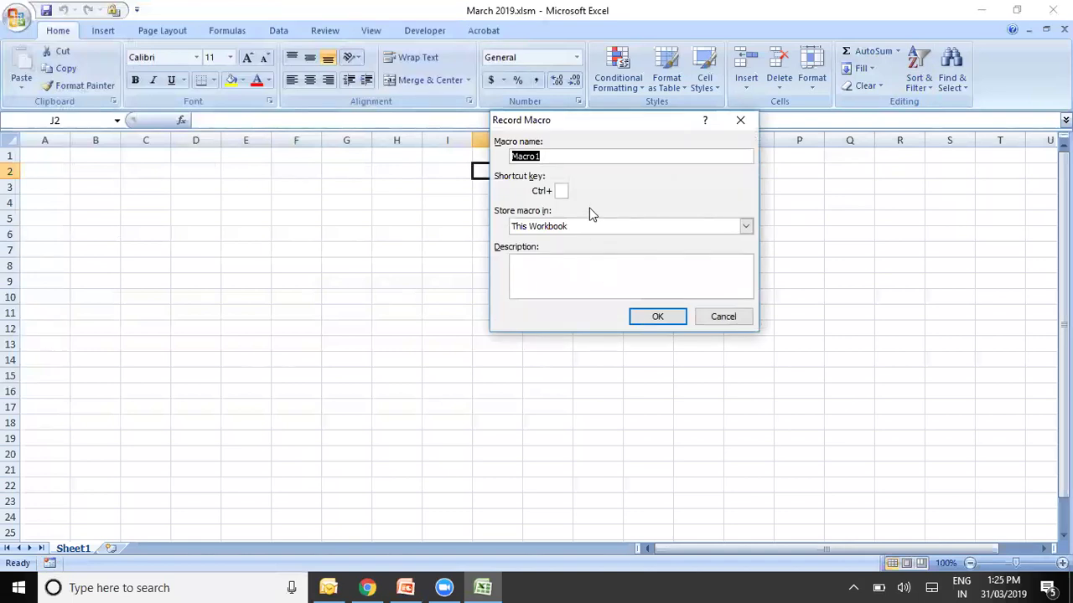
{"action": "type", "text": "kumarajit"}
{"action": "type", "text": "D"}
{"action": "key", "text": "Tab"}
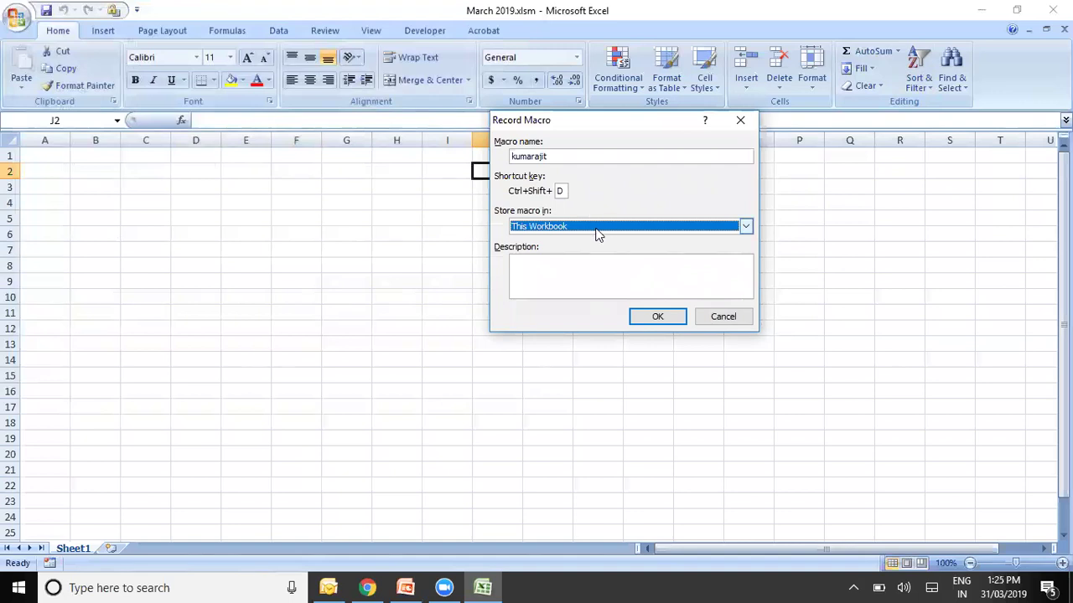
{"action": "left_click", "coordinate": [597, 235]}
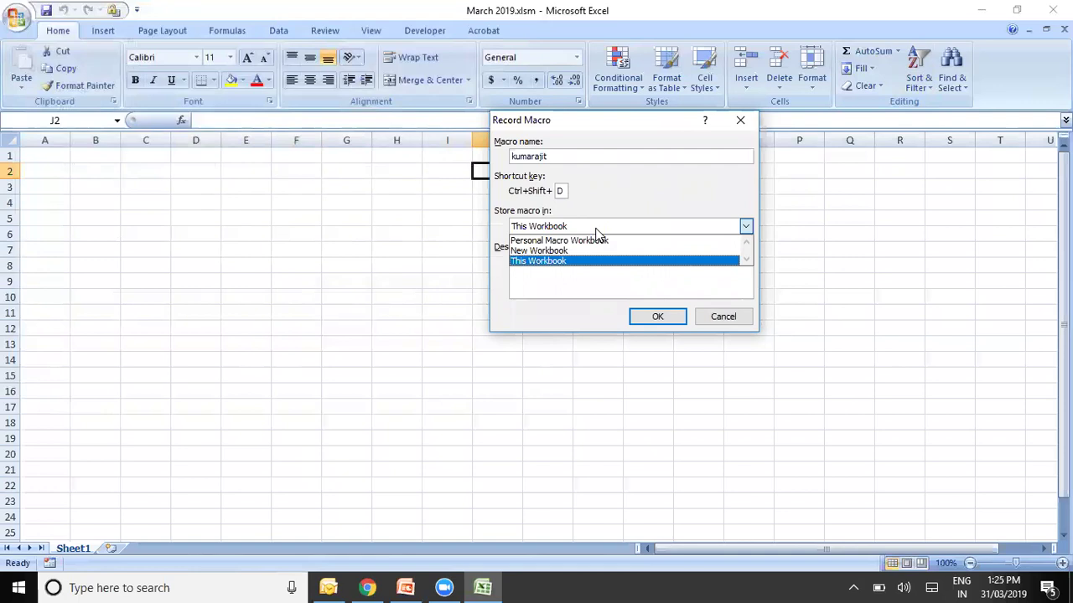
{"action": "left_click", "coordinate": [595, 230]}
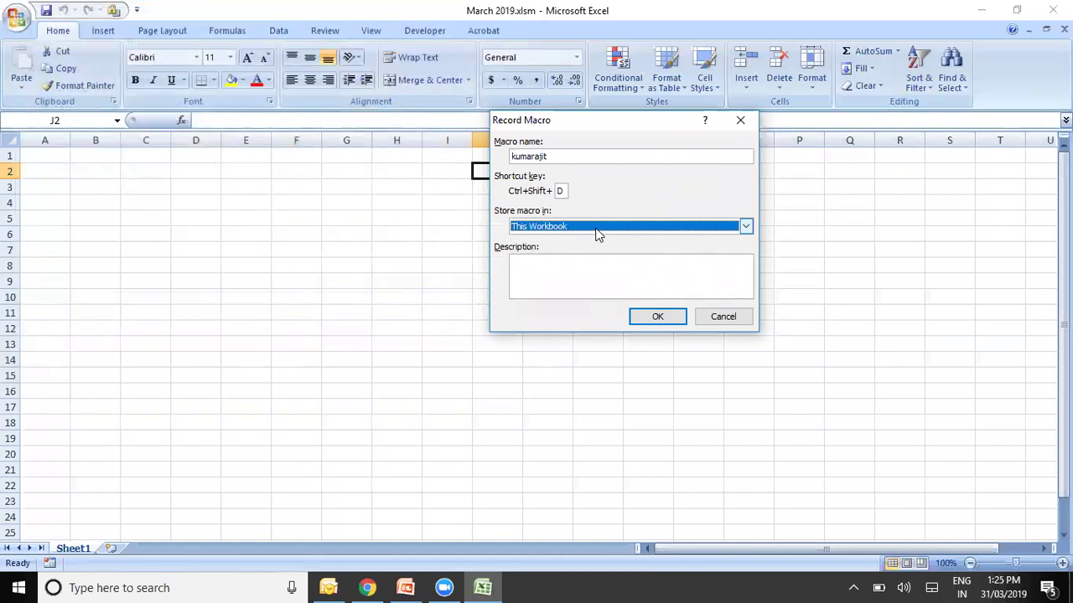
{"action": "left_click", "coordinate": [667, 318]}
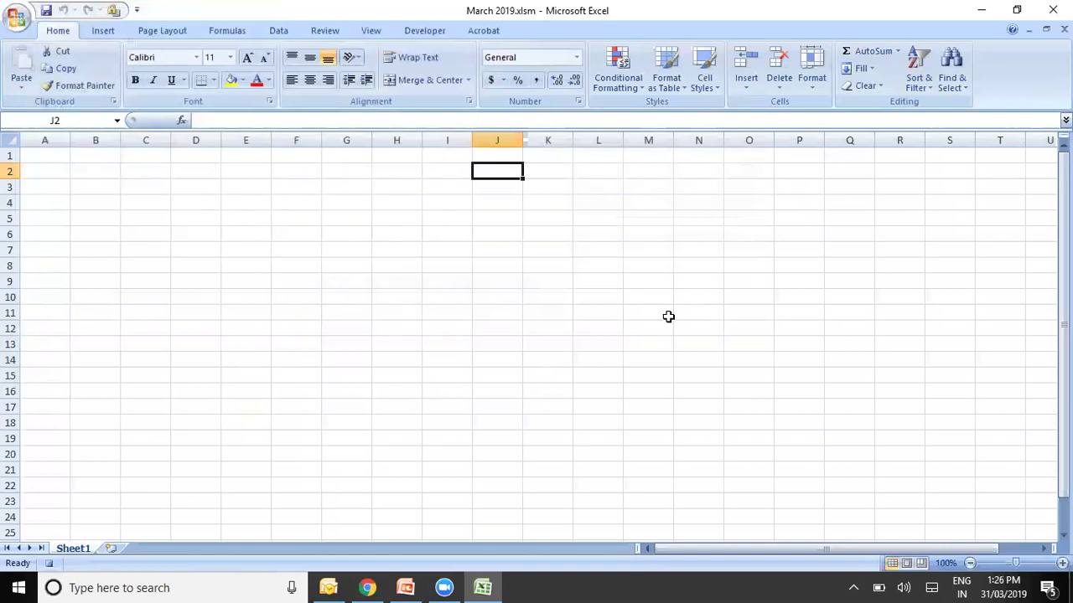
- Enter 'Amount' in A1, numbers in A2:A17, short text in A19:A24, then stop recording
{"action": "key", "text": "Left"}
{"action": "key", "text": "Home"}
{"action": "key", "text": "Up"}
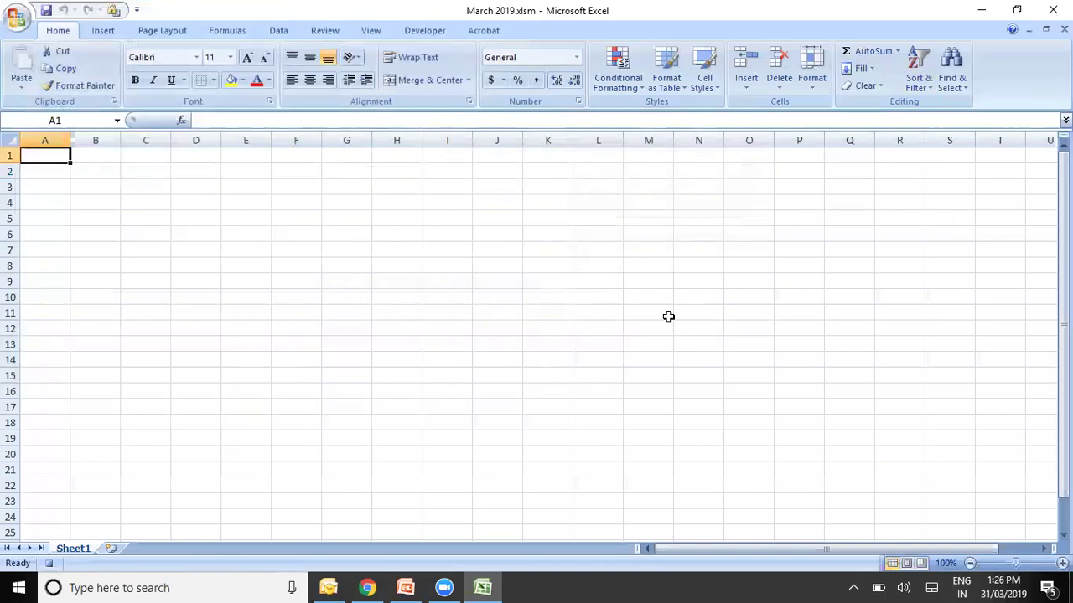
{"action": "type", "text": "Amount"}
{"action": "key", "text": "Return"}
{"action": "type", "text": "1 2 3 4 5 6 77 8 9 0 6 4 3 3 3 3"}
{"action": "key", "text": "Return"}
{"action": "type", "text": "dsr esr dsf df dsf df"}
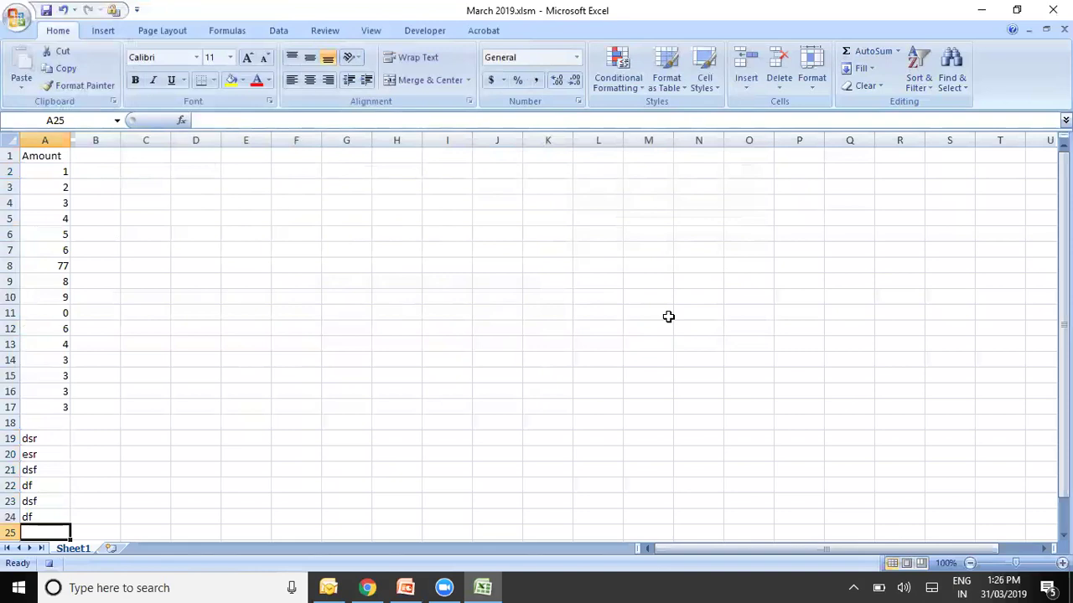
{"action": "left_click", "coordinate": [50, 564]}
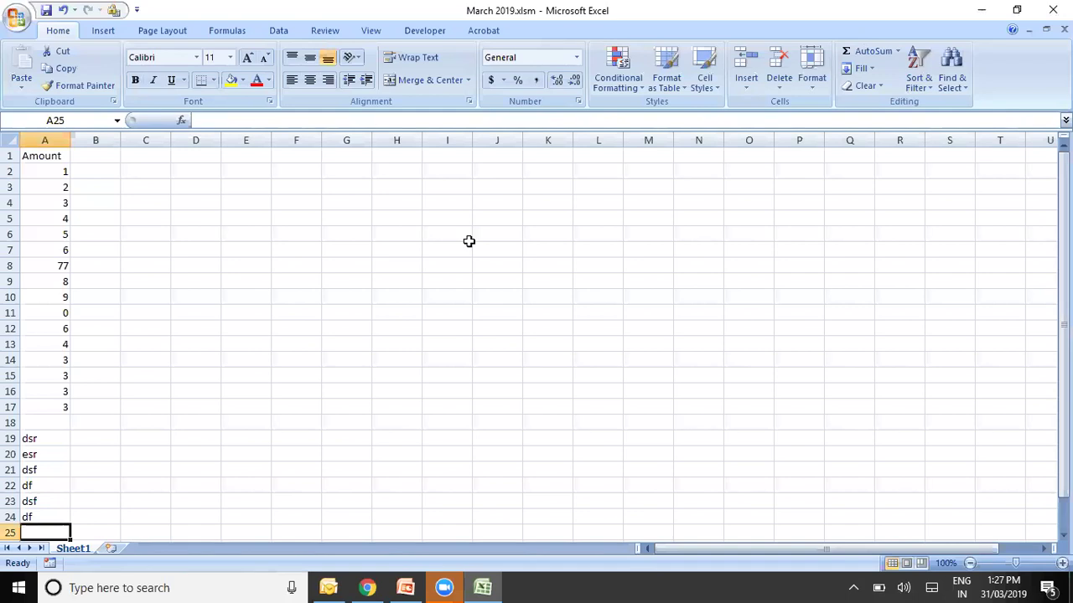
{"action": "key", "text": "ctrl+a"}
{"action": "key", "text": "Delete"}
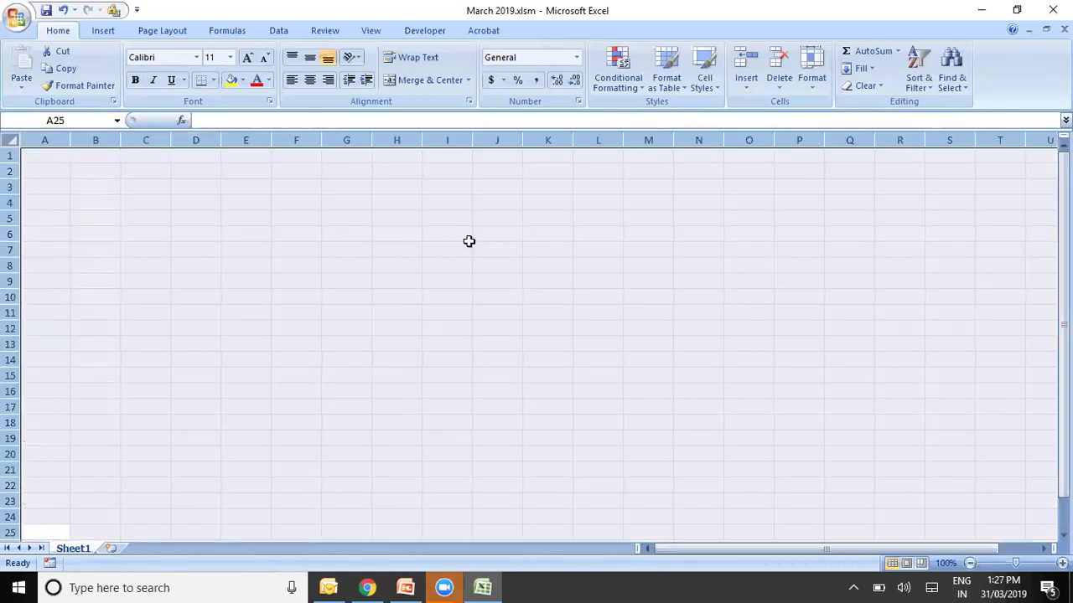
{"action": "key", "text": "Left"}
{"action": "key", "text": "ctrl+z"}
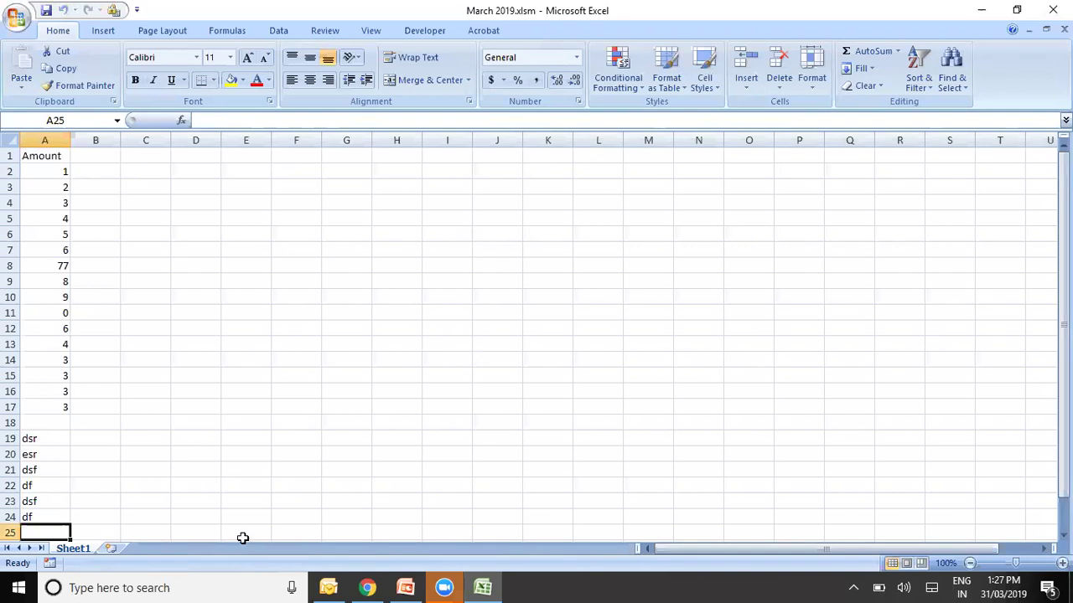
- Start recording Macro2 with shortcut Ctrl+Shift+G
{"action": "left_click", "coordinate": [50, 563]}
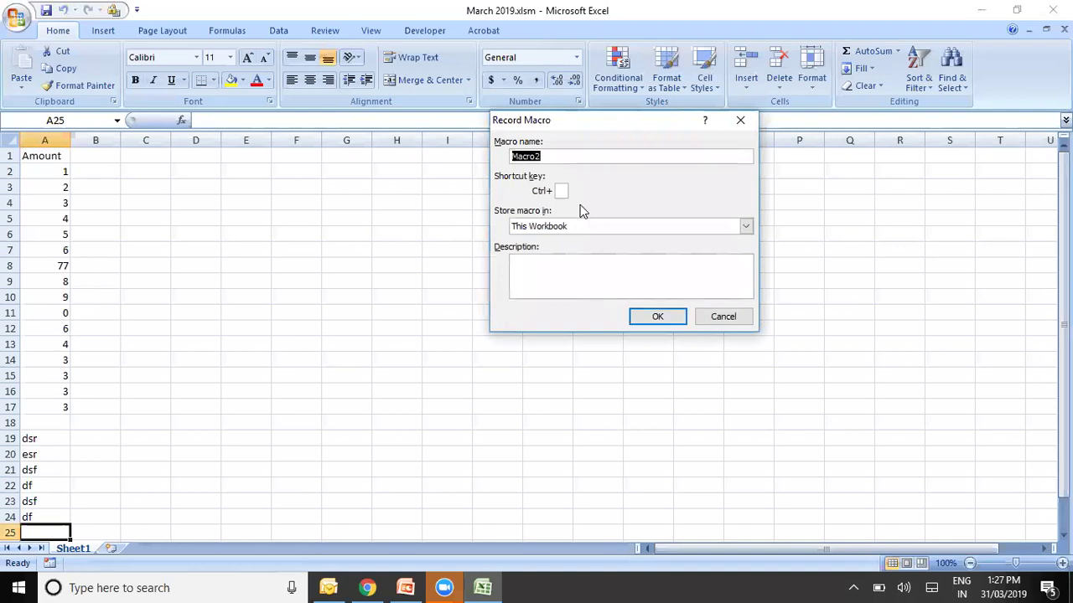
{"action": "left_click", "coordinate": [561, 191]}
{"action": "type", "text": "G"}
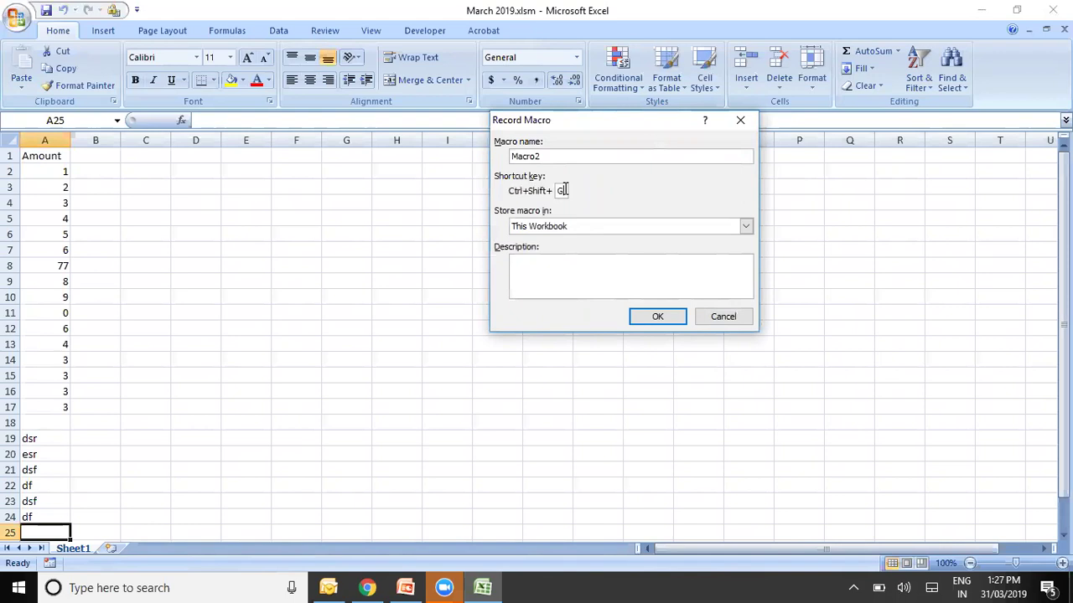
{"action": "left_click", "coordinate": [653, 318]}
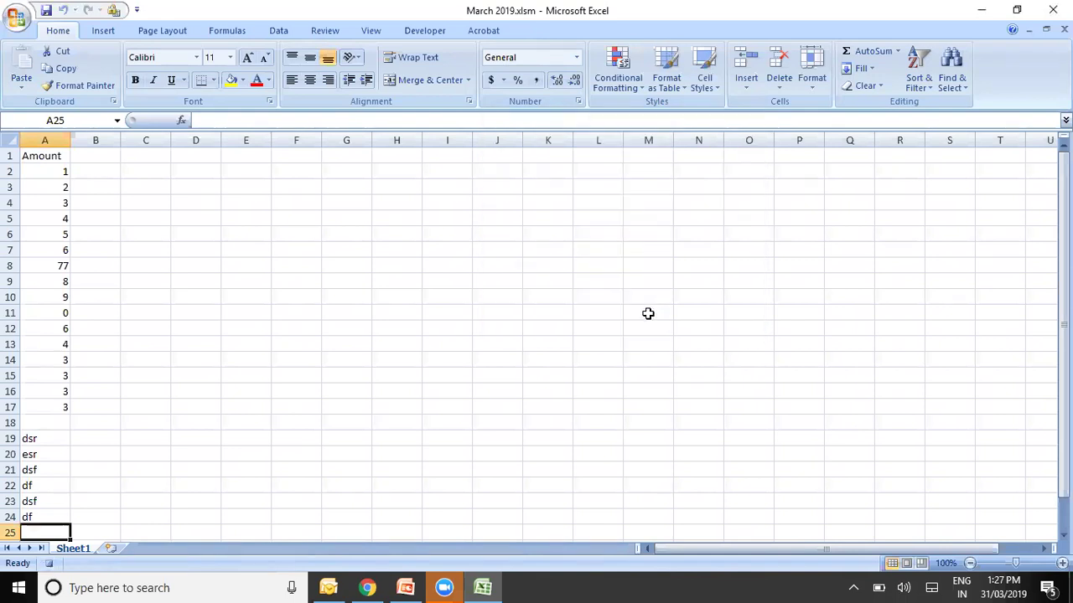
- Copy the column A data A1:A24 into column B
{"action": "left_click", "coordinate": [49, 140]}
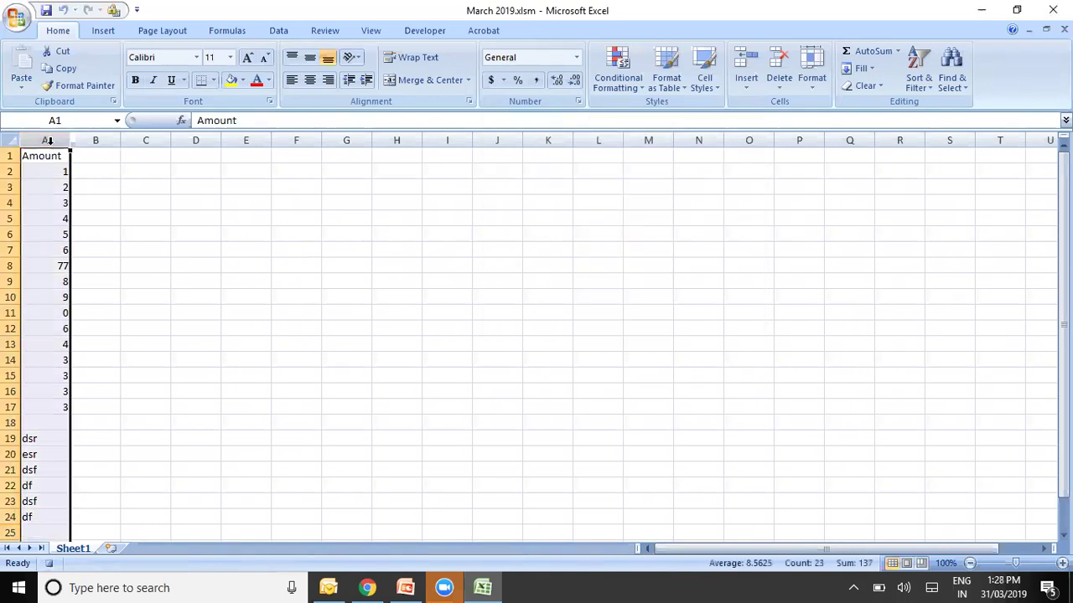
{"action": "key", "text": "ctrl+Home"}
{"action": "key", "text": "ctrl+shift+Down"}
{"action": "key", "text": "shift+Down"}
{"action": "key", "text": "shift+Down"}
{"action": "key", "text": "shift+Down"}
{"action": "key", "text": "shift+Down"}
{"action": "key", "text": "shift+Down"}
{"action": "key", "text": "shift+Down"}
{"action": "key", "text": "shift+Down"}
{"action": "key", "text": "ctrl+c"}
{"action": "key", "text": "Right"}
{"action": "key", "text": "Return"}
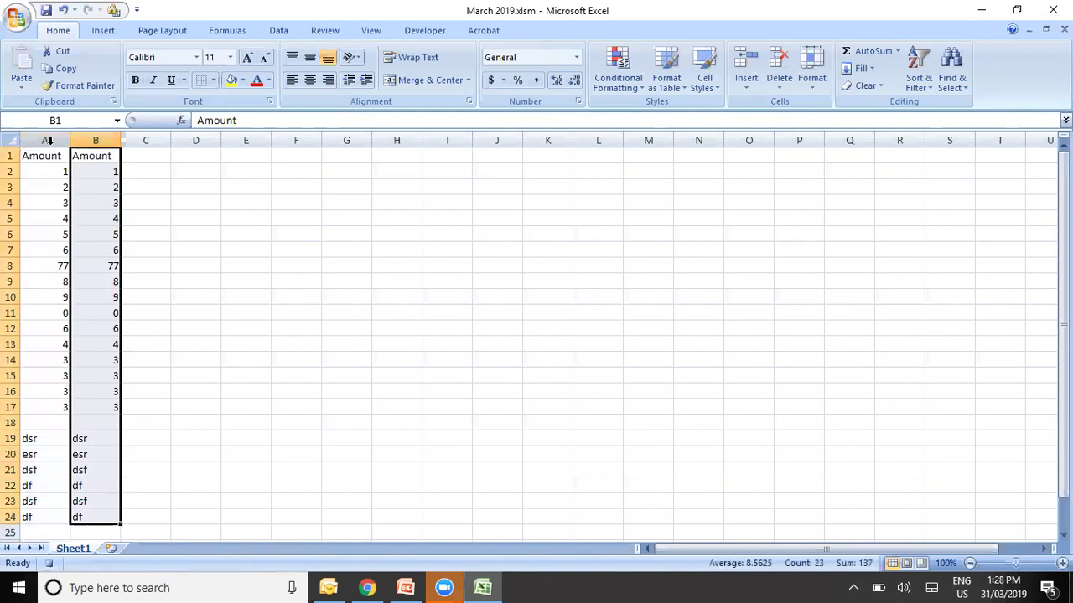
- Copy the data on into columns C, D and E, then stop recording
{"action": "key", "text": "ctrl+c"}
{"action": "key", "text": "Right"}
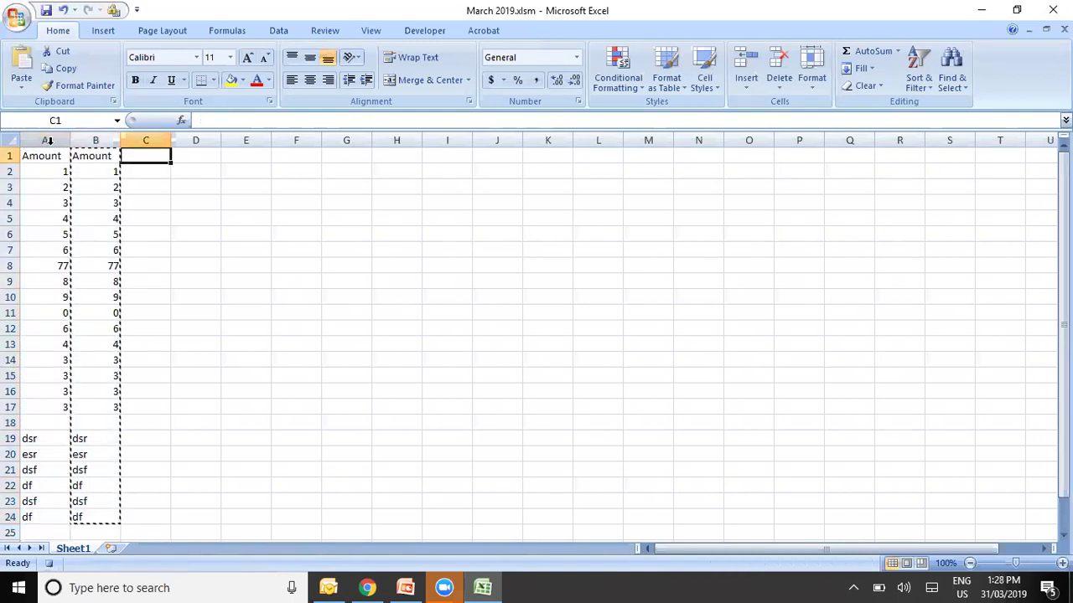
{"action": "key", "text": "Return"}
{"action": "key", "text": "ctrl+c"}
{"action": "key", "text": "Right"}
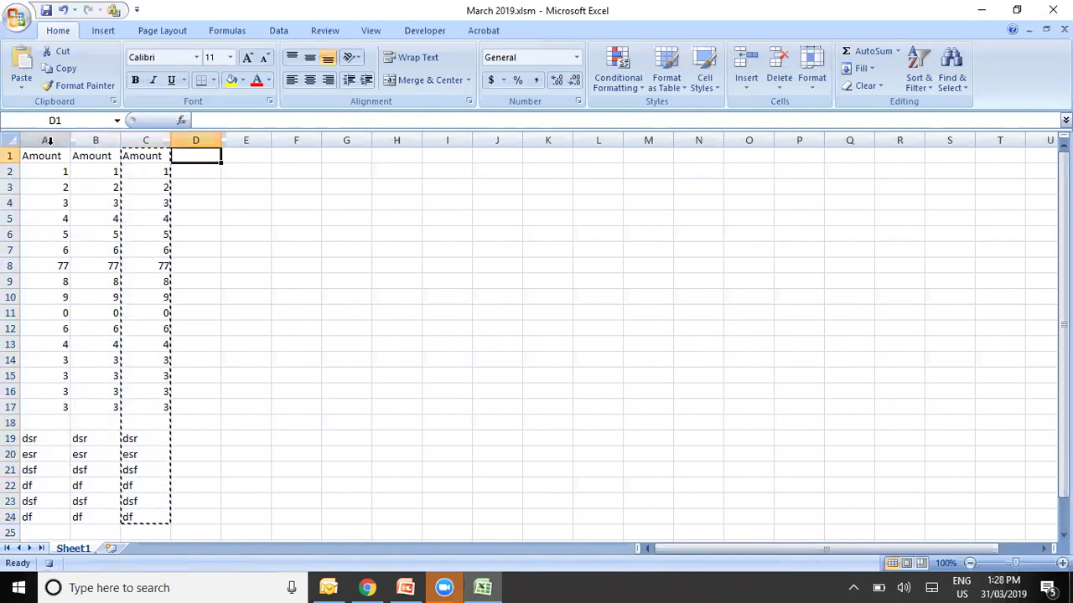
{"action": "key", "text": "Return"}
{"action": "key", "text": "ctrl+c"}
{"action": "key", "text": "Right"}
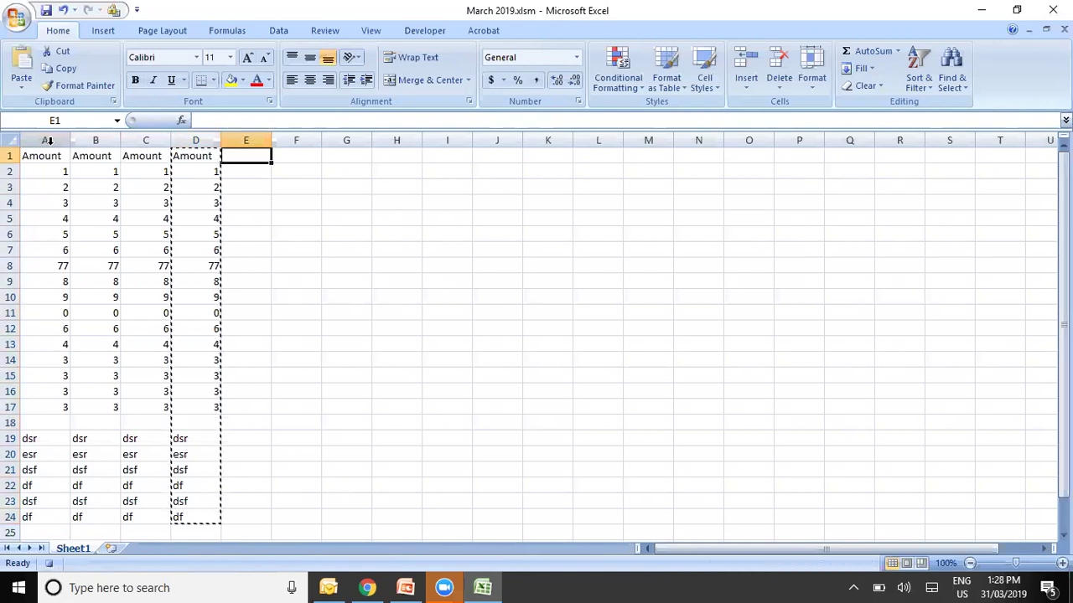
{"action": "key", "text": "Return"}
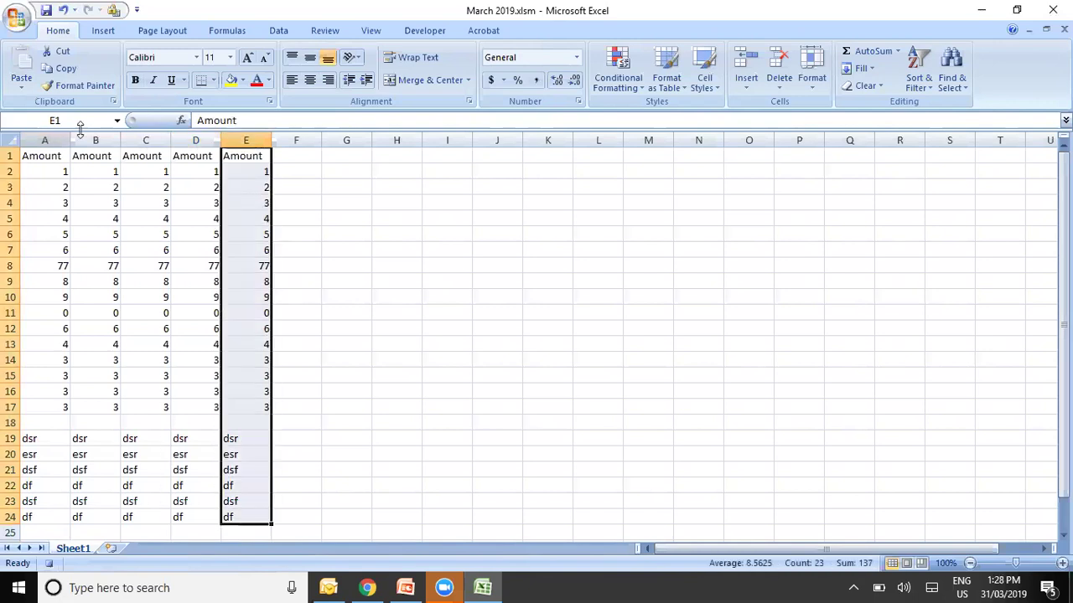
{"action": "left_click", "coordinate": [52, 568]}
{"action": "left_click", "coordinate": [285, 382]}
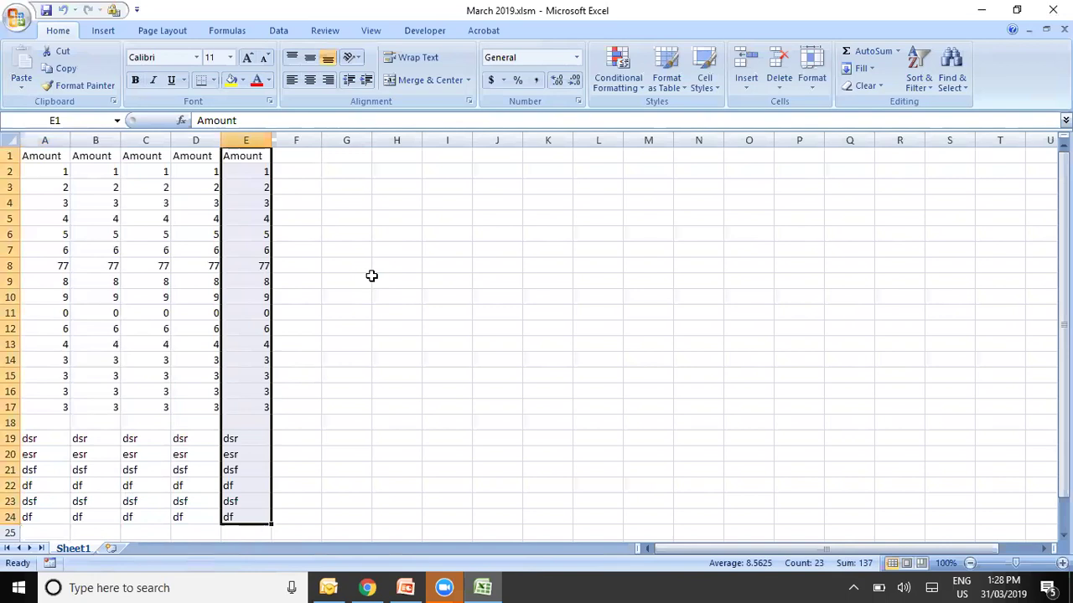
- Clear all numbers and text from the sheet
{"action": "key", "text": "ctrl+Home"}
{"action": "key", "text": "Right"}
{"action": "key", "text": "Right"}
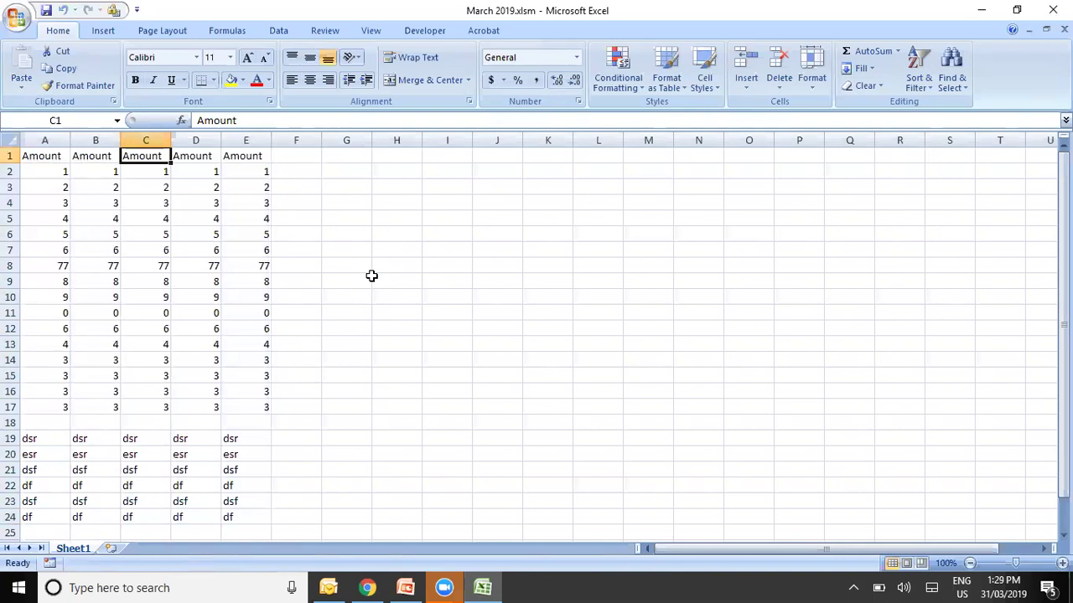
{"action": "key", "text": "ctrl+a"}
{"action": "key", "text": "Delete"}
{"action": "key", "text": "ctrl+a"}
{"action": "key", "text": "Delete"}
{"action": "key", "text": "shift+BackSpace"}
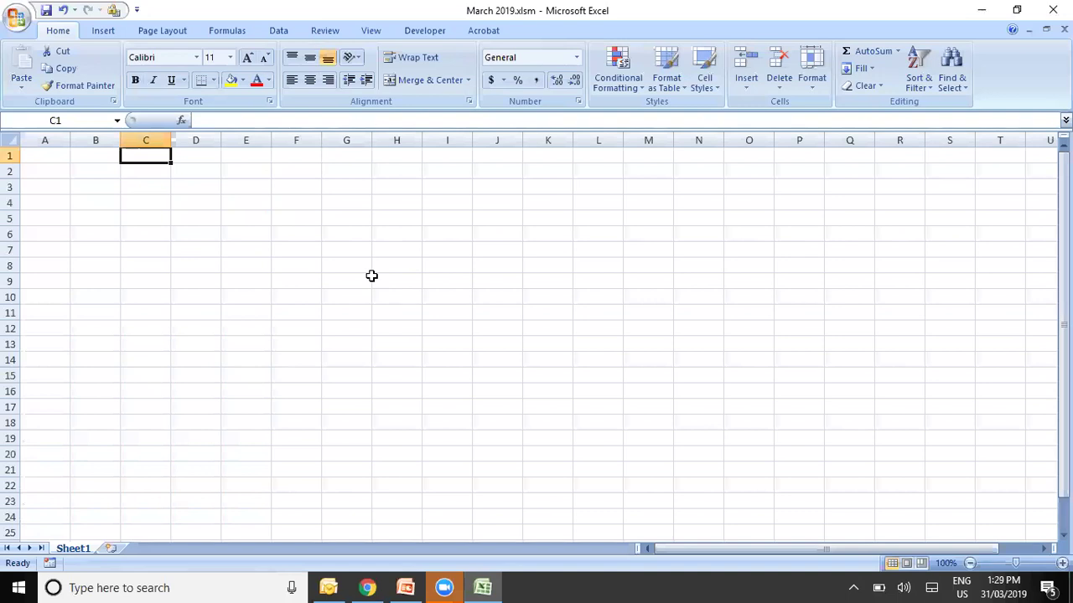
- Refill column A with the Amount data and its copies in columns B through E
{"action": "key", "text": "ctrl+z"}
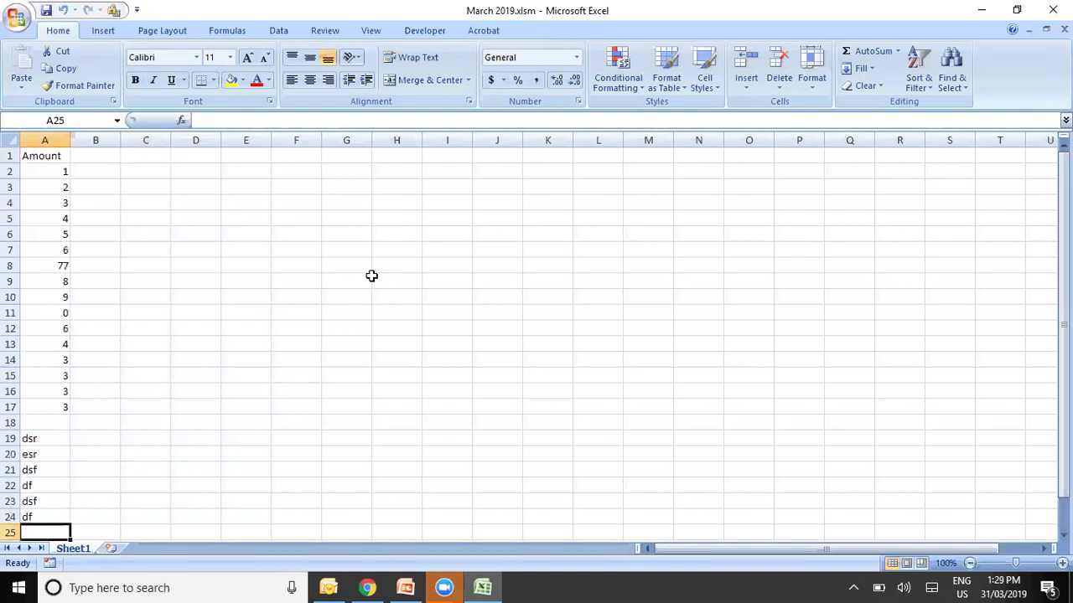
{"action": "key", "text": "ctrl+z"}
{"action": "key", "text": "ctrl+z"}
{"action": "key", "text": "ctrl+z"}
{"action": "key", "text": "ctrl+z"}
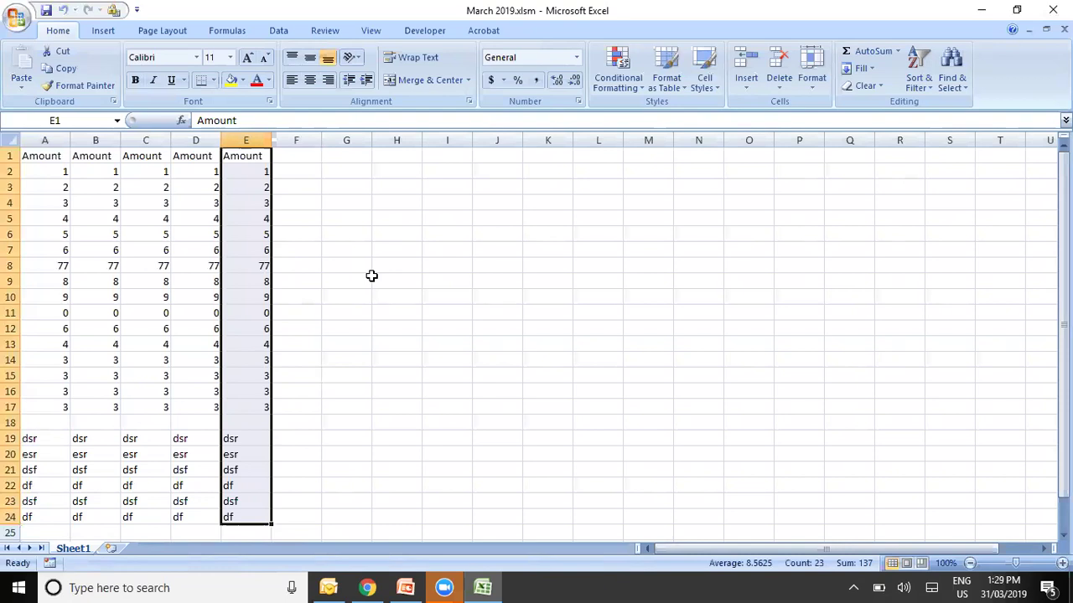
{"action": "left_click", "coordinate": [303, 272]}
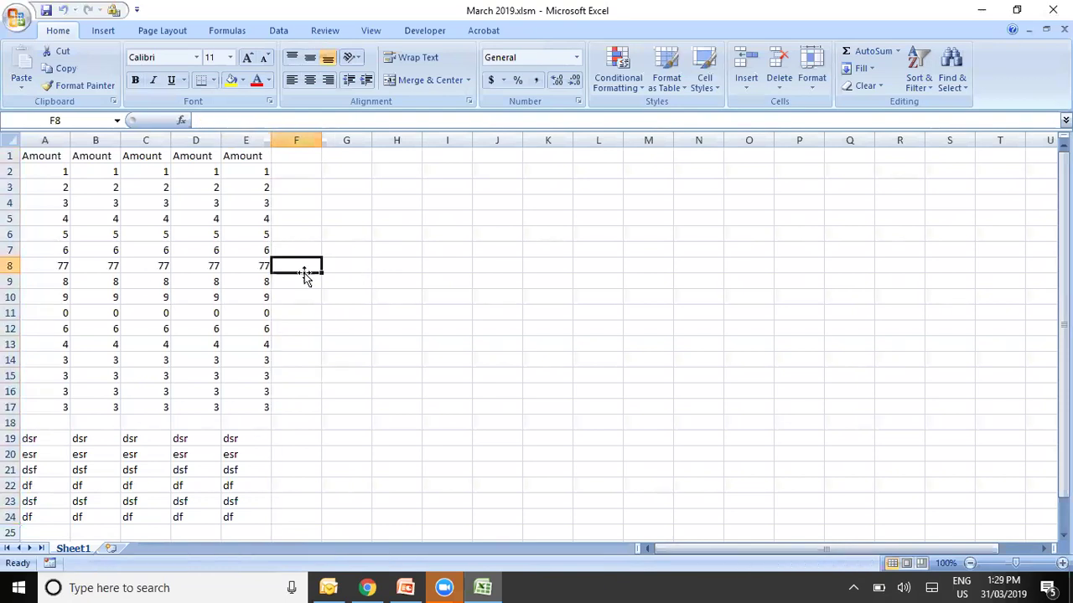
- Open Module1 in the VBA editor and review the first macro and Macro2 code
{"action": "left_click", "coordinate": [425, 31]}
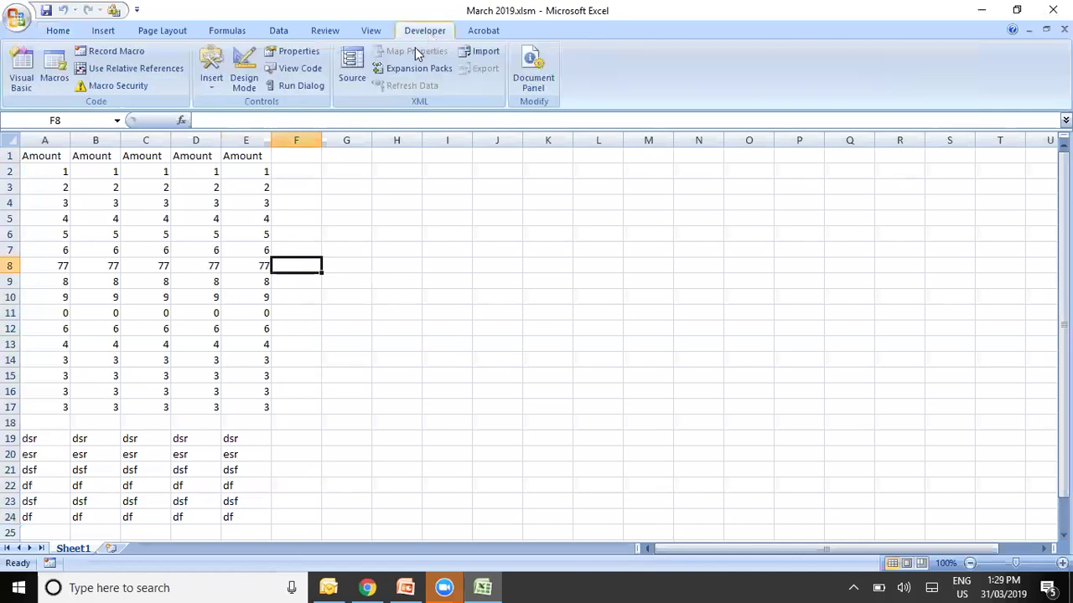
{"action": "left_click", "coordinate": [22, 68]}
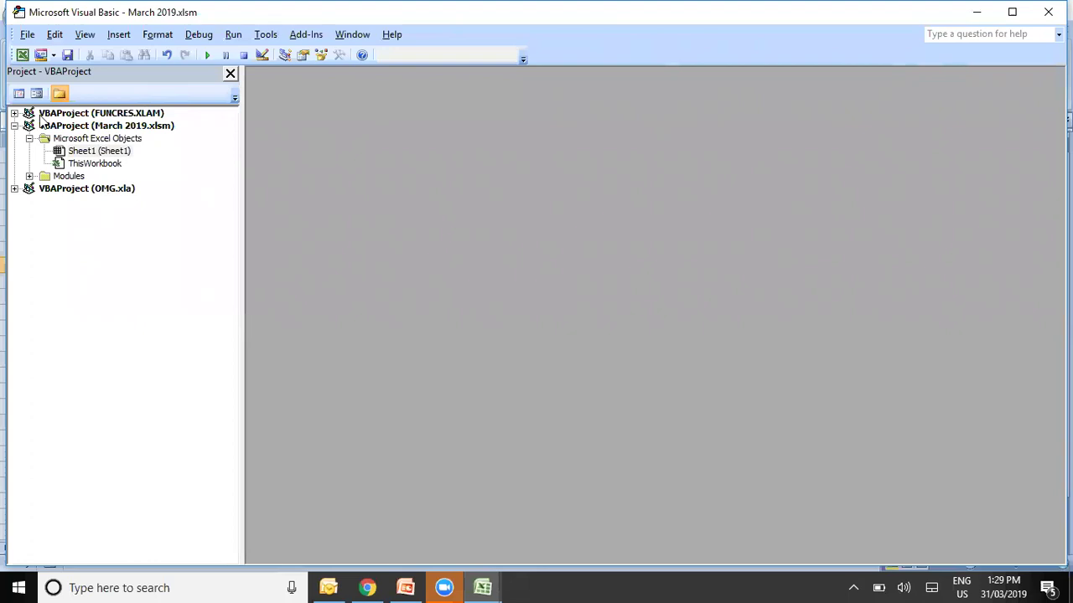
{"action": "left_click", "coordinate": [30, 176]}
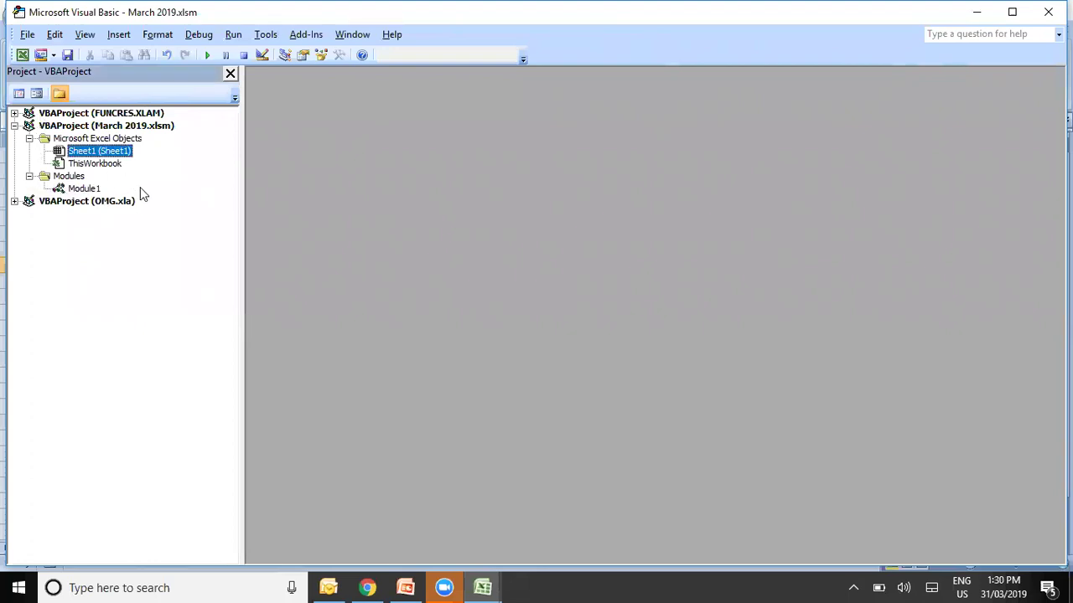
{"action": "double_click", "coordinate": [85, 189]}
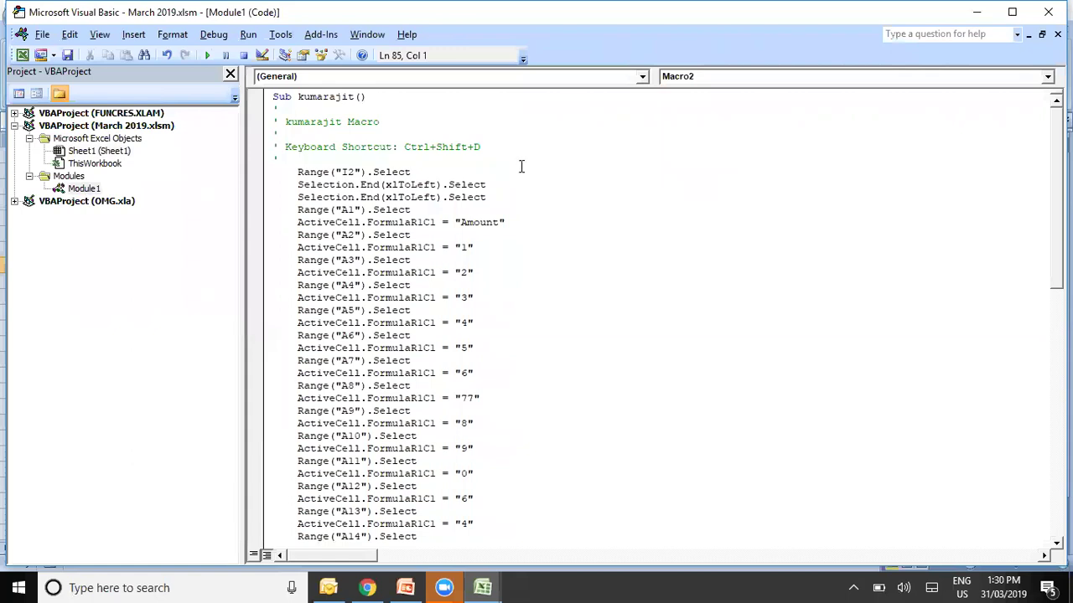
{"action": "left_click", "coordinate": [402, 123]}
{"action": "key", "text": "Down"}
{"action": "key", "text": "Down"}
{"action": "key", "text": "Down"}
{"action": "key", "text": "Down"}
{"action": "key", "text": "Down"}
{"action": "key", "text": "Down"}
{"action": "key", "text": "Down"}
{"action": "key", "text": "Down"}
{"action": "key", "text": "Down"}
{"action": "key", "text": "Down"}
{"action": "key", "text": "Down"}
{"action": "key", "text": "Down"}
{"action": "key", "text": "Down"}
{"action": "key", "text": "Down"}
{"action": "key", "text": "Down"}
{"action": "key", "text": "Down"}
{"action": "key", "text": "Down"}
{"action": "key", "text": "Down"}
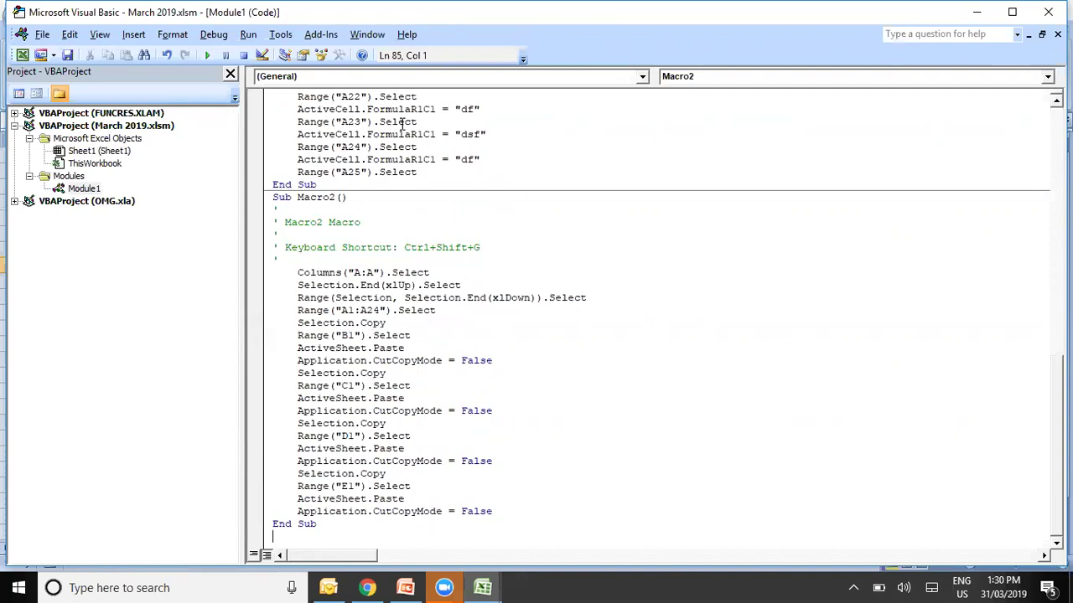
{"action": "key", "text": "Up"}
{"action": "key", "text": "Up"}
{"action": "key", "text": "Up"}
{"action": "key", "text": "Up"}
{"action": "key", "text": "Up"}
{"action": "key", "text": "Up"}
{"action": "key", "text": "Up"}
{"action": "key", "text": "Up"}
{"action": "key", "text": "Up"}
{"action": "key", "text": "Up"}
{"action": "key", "text": "Up"}
{"action": "key", "text": "Up"}
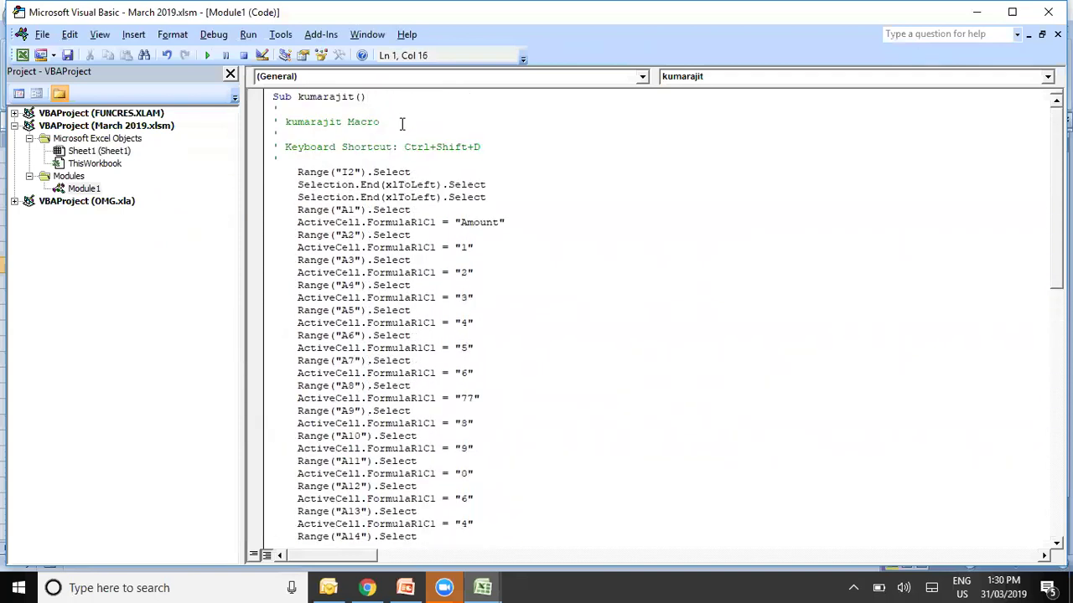
- Insert a blank line before End Sub of the first macro
{"action": "left_click", "coordinate": [504, 143]}
{"action": "key", "text": "Down"}
{"action": "left_click", "coordinate": [290, 122]}
{"action": "left_click_drag", "start_coordinate": [290, 122], "coordinate": [378, 275]}
{"action": "left_click", "coordinate": [378, 286]}
{"action": "key", "text": "Down"}
{"action": "key", "text": "Down"}
{"action": "key", "text": "Down"}
{"action": "key", "text": "Down"}
{"action": "key", "text": "Down"}
{"action": "key", "text": "Down"}
{"action": "key", "text": "Down"}
{"action": "key", "text": "Down"}
{"action": "key", "text": "Down"}
{"action": "key", "text": "Down"}
{"action": "key", "text": "Down"}
{"action": "key", "text": "Down"}
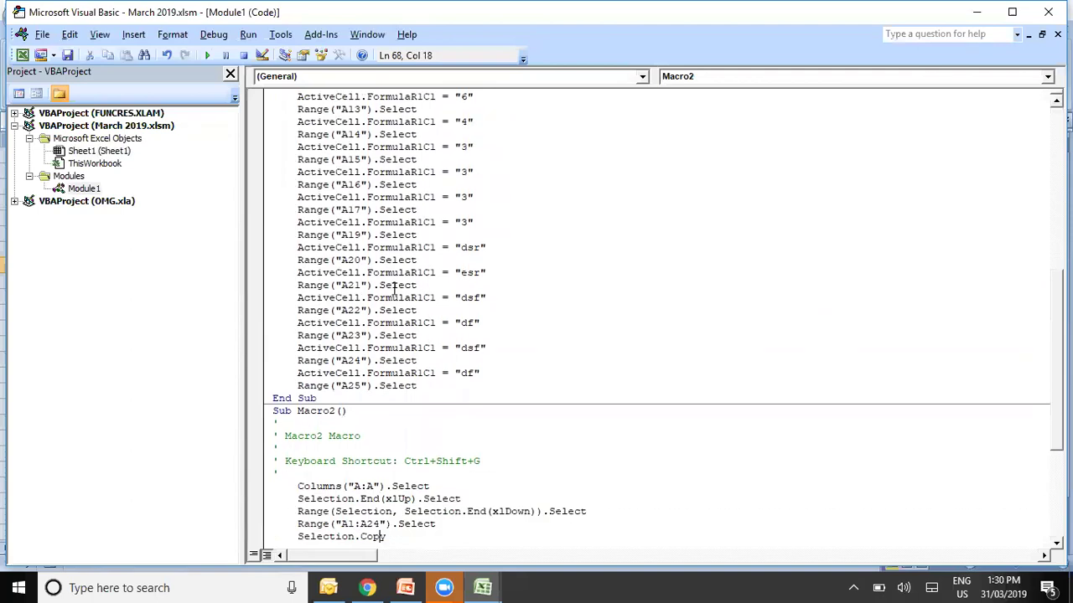
{"action": "left_click", "coordinate": [436, 383]}
{"action": "key", "text": "Return"}
{"action": "key", "text": "Return"}
{"action": "key", "text": "Return"}
{"action": "key", "text": "Up"}
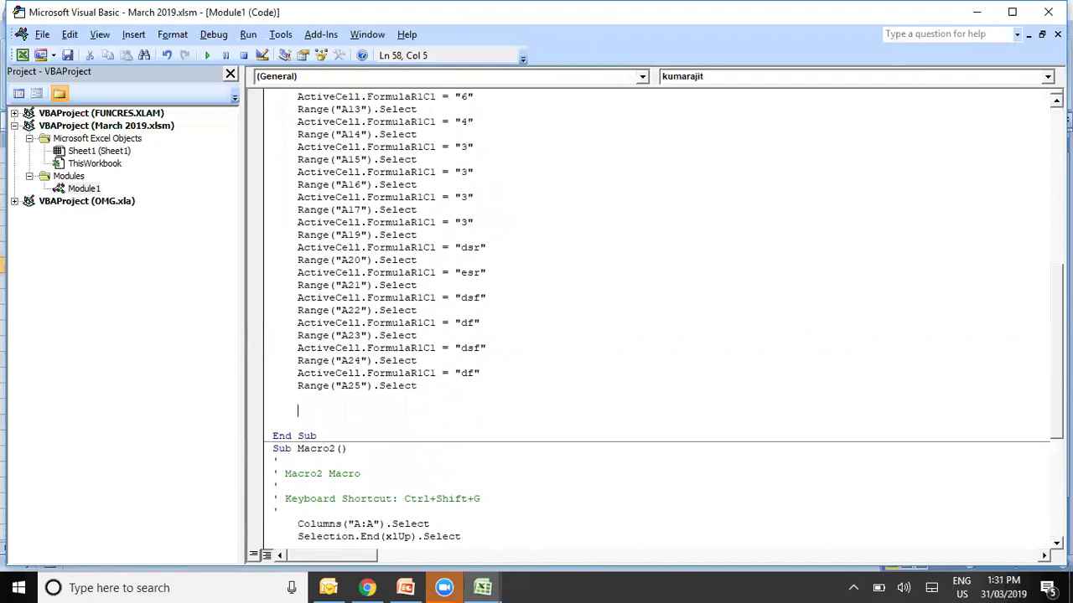
- Complete the line as 'Call Macro2', copying the name from the Macro2 Sub line
{"action": "type", "text": "c"}
{"action": "key", "text": "BackSpace"}
{"action": "type", "text": "call"}
{"action": "left_click", "coordinate": [300, 450]}
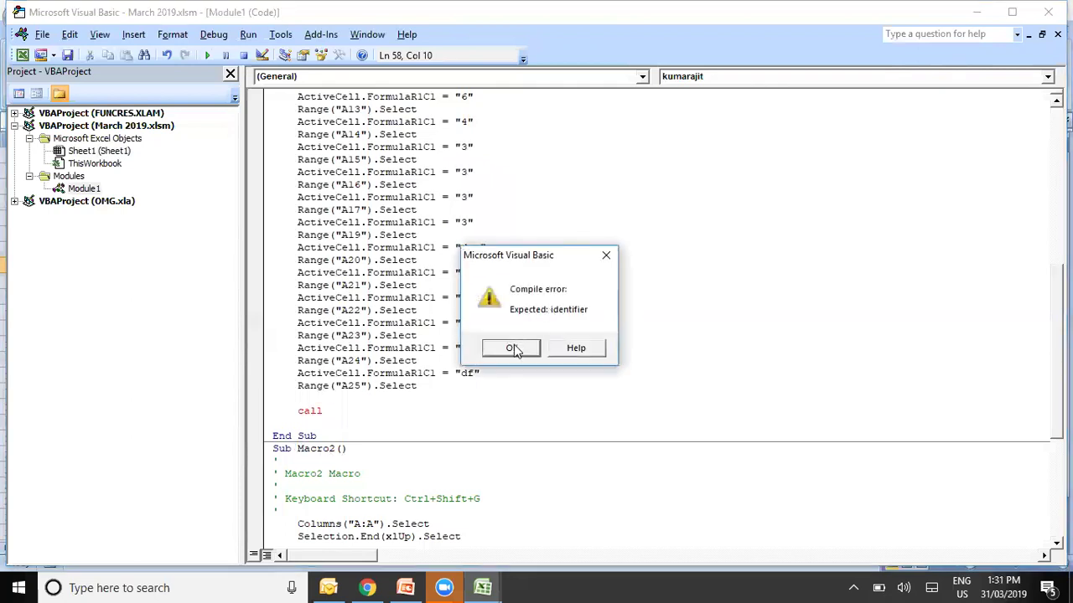
{"action": "left_click", "coordinate": [513, 349]}
{"action": "left_click_drag", "start_coordinate": [298, 449], "coordinate": [335, 449]}
{"action": "key", "text": "ctrl+c"}
{"action": "left_click", "coordinate": [340, 411]}
{"action": "key", "text": "ctrl+v"}
{"action": "key", "text": "Up"}
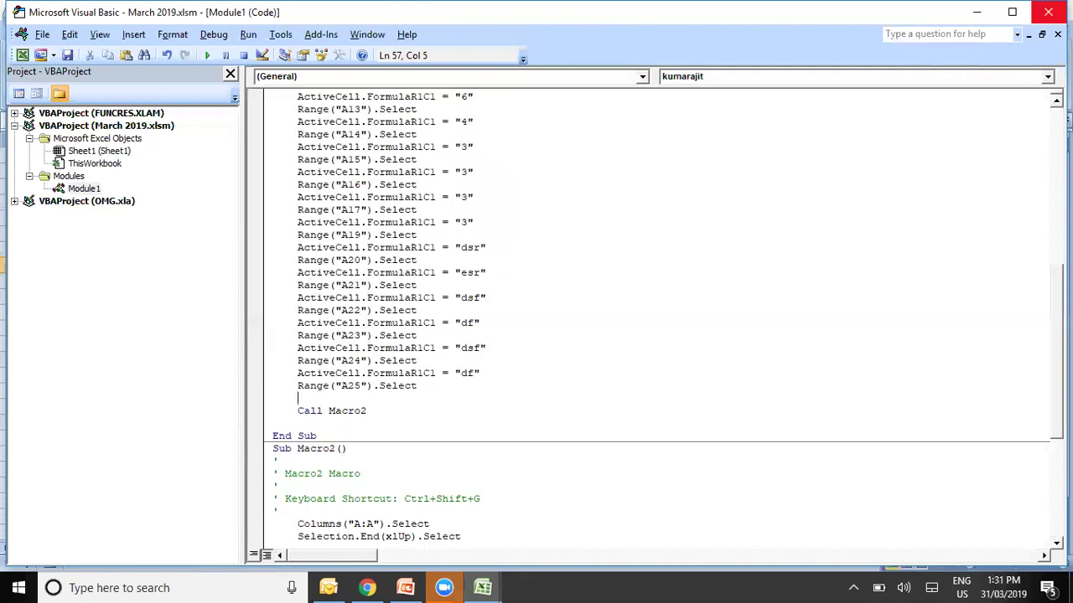
- Back in Excel, run the updated macro with Ctrl+Shift+D to fill columns A through E
{"action": "key", "text": "alt+F11"}
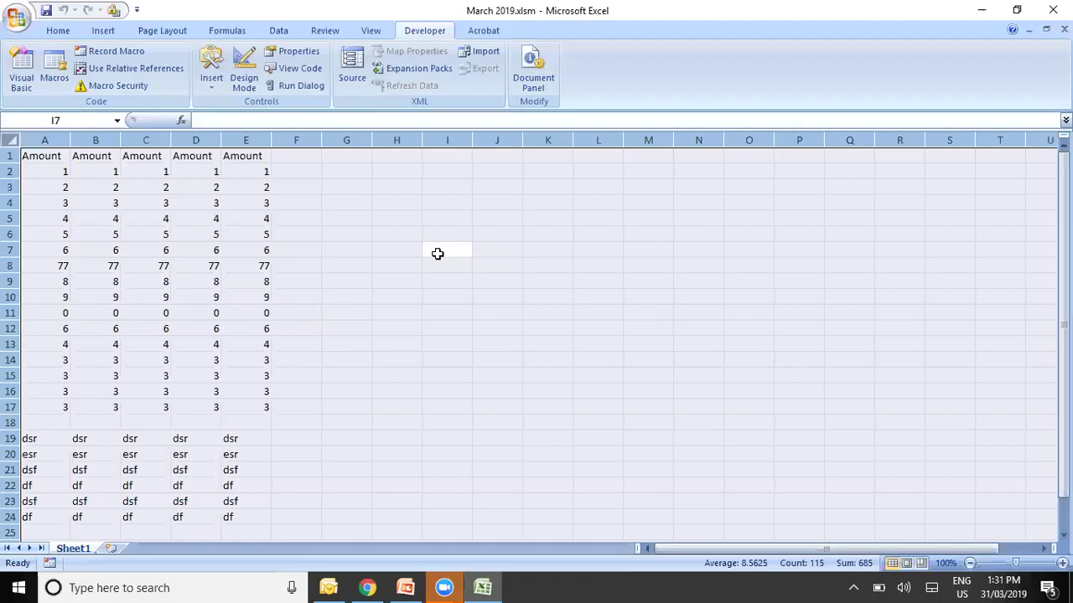
{"action": "key", "text": "Down"}
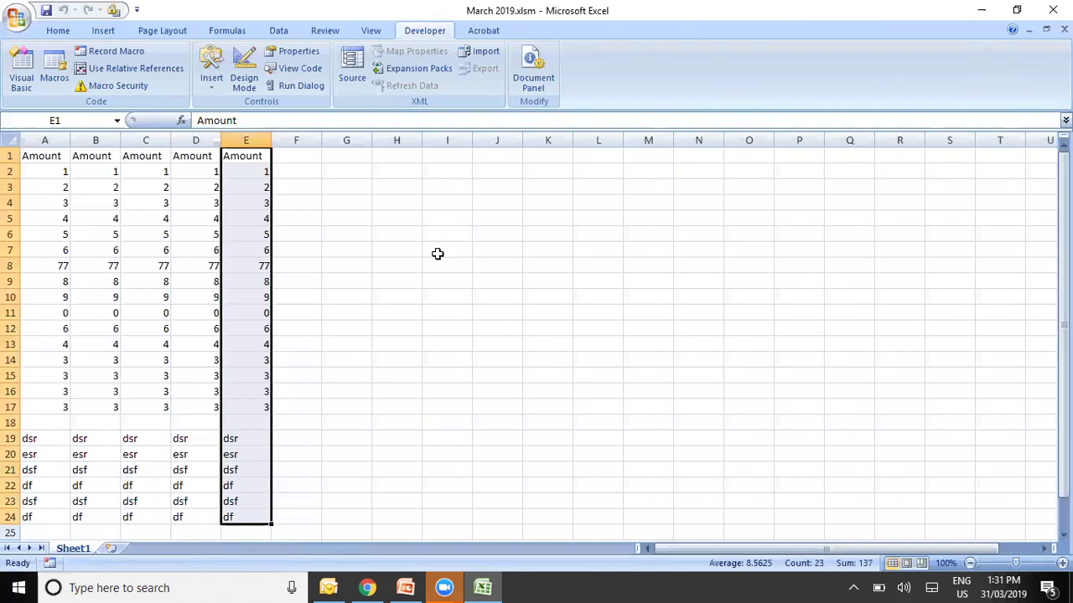
{"action": "left_click", "coordinate": [360, 219]}
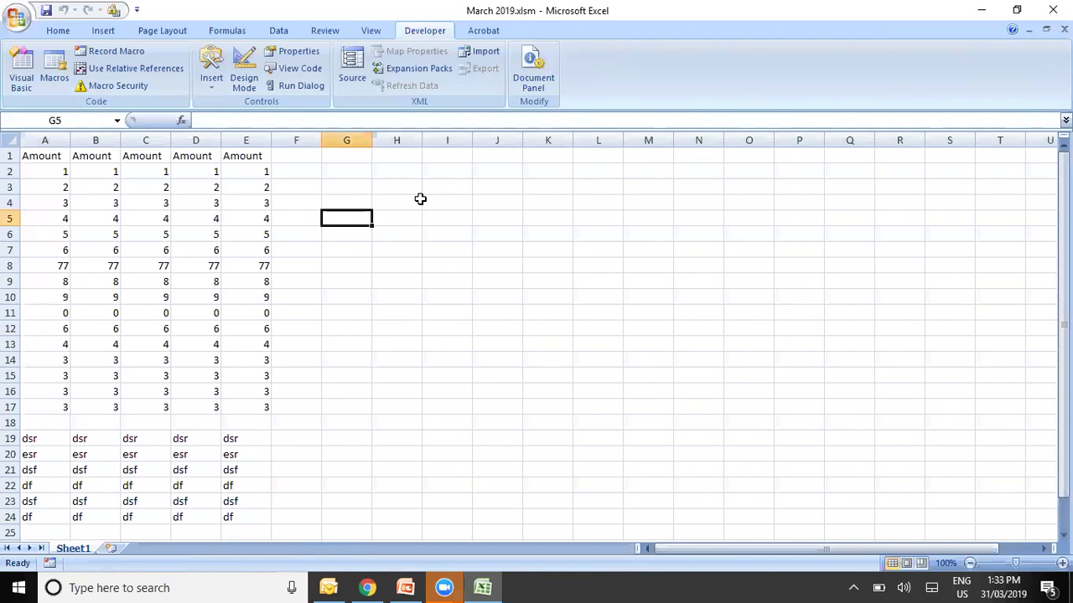
{"action": "key", "text": "ctrl+a"}
{"action": "key", "text": "Delete"}
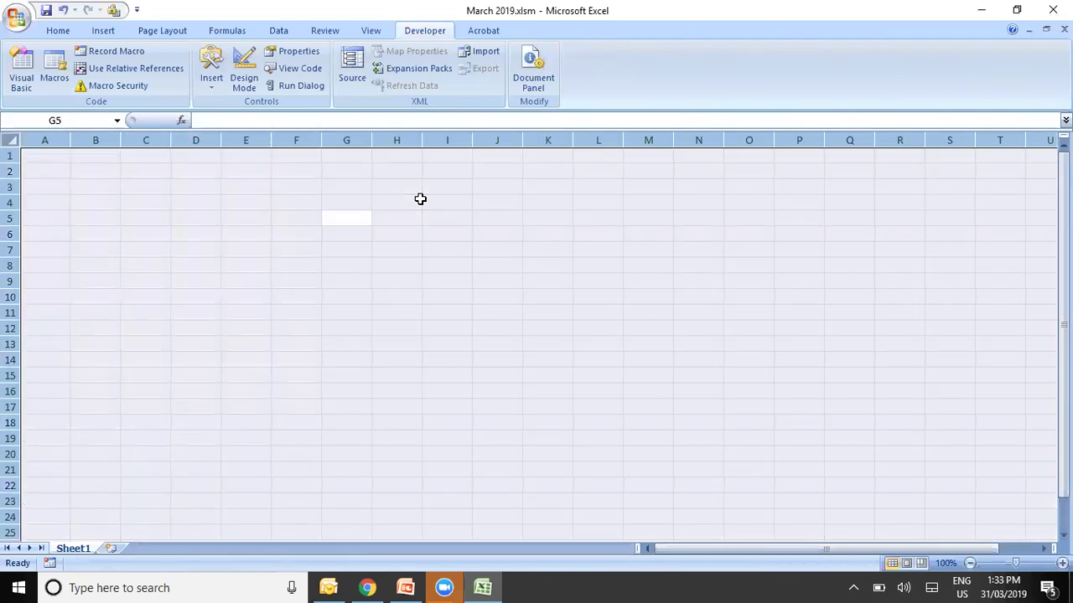
{"action": "key", "text": "Left"}
{"action": "key", "text": "Left"}
{"action": "key", "text": "Left"}
{"action": "key", "text": "Left"}
{"action": "key", "text": "Left"}
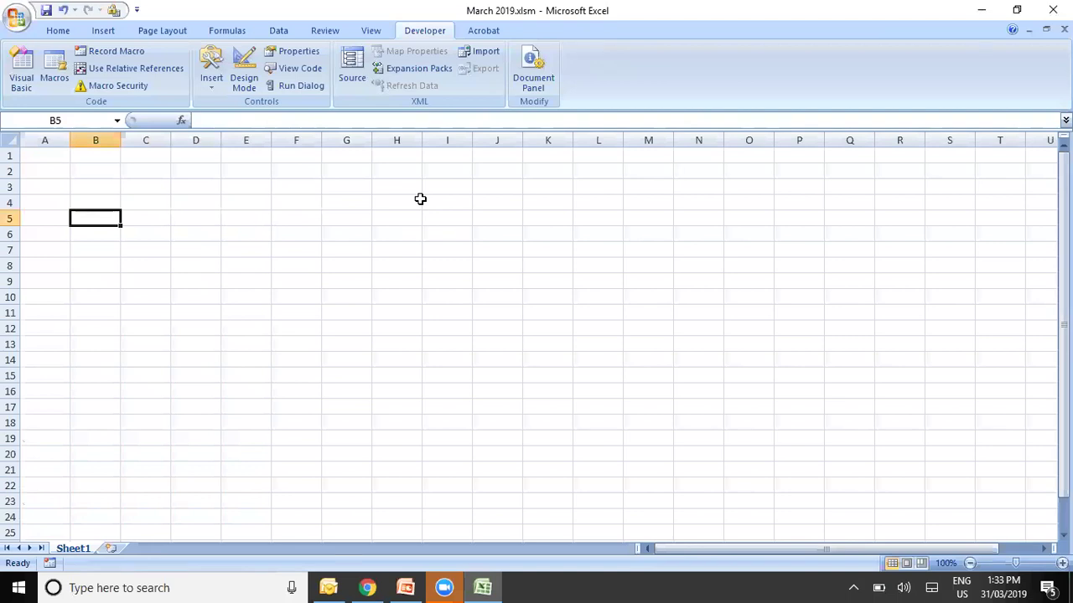
{"action": "key", "text": "ctrl+z"}
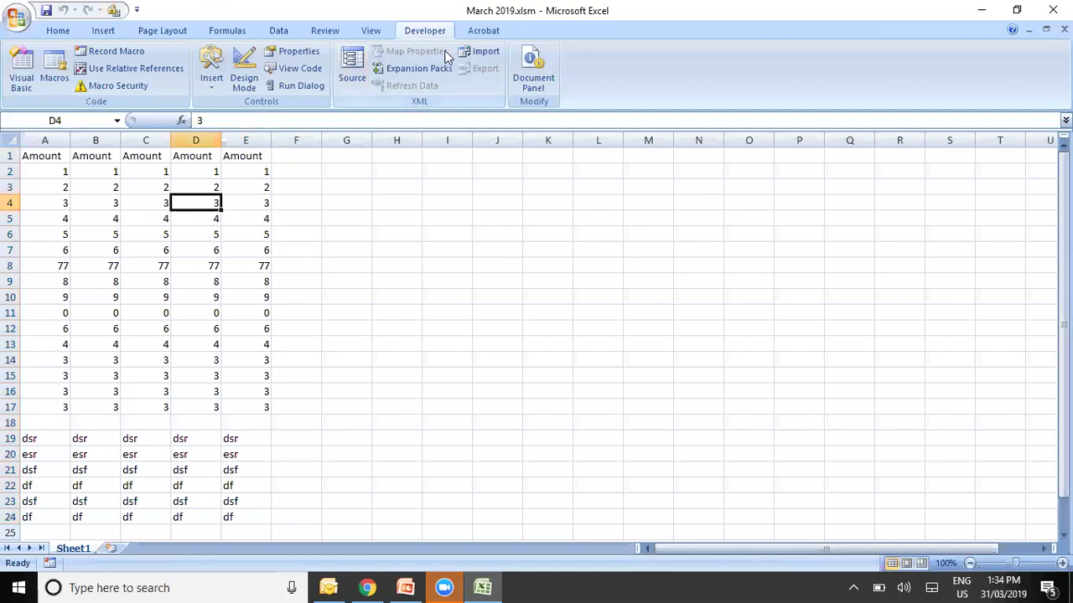
{"action": "left_click", "coordinate": [399, 231]}
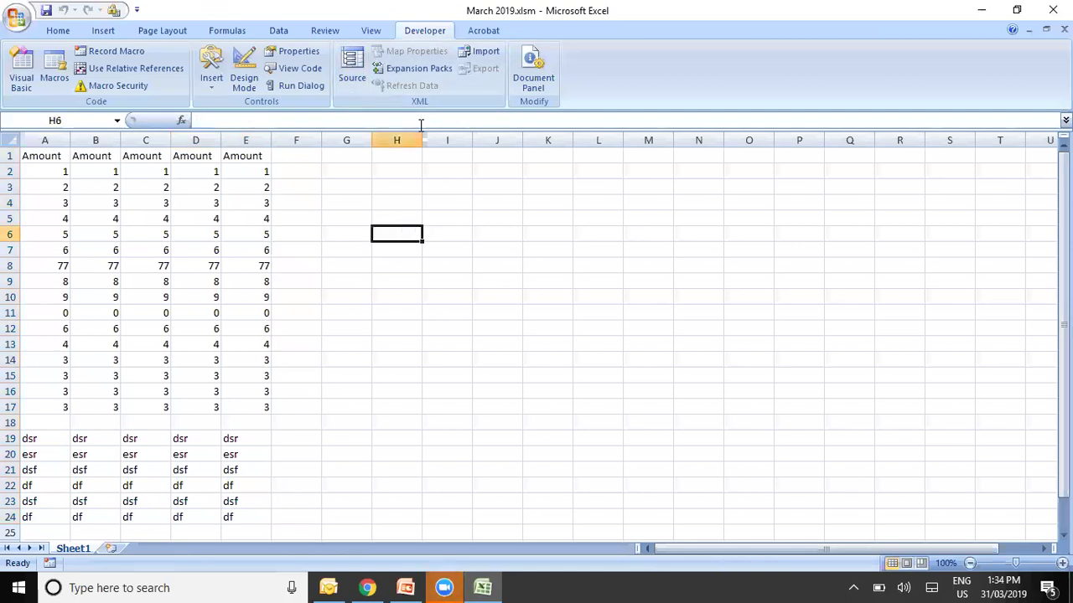
- Reopen the VBA editor and insert blank lines below the macro's Sub line
{"action": "left_click", "coordinate": [20, 74]}
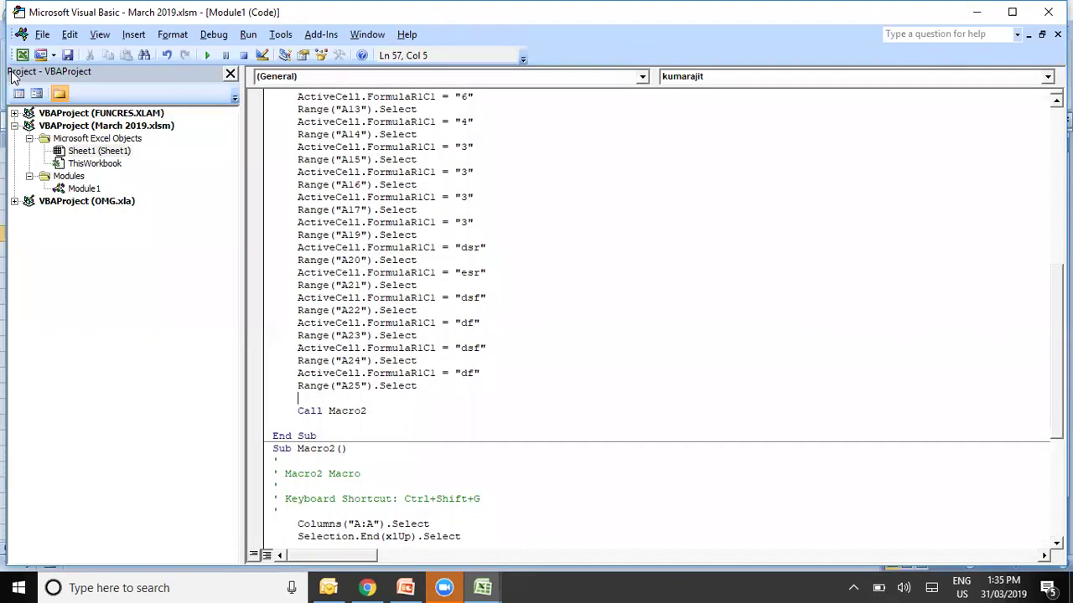
{"action": "key", "text": "Up"}
{"action": "key", "text": "Up"}
{"action": "key", "text": "Up"}
{"action": "key", "text": "Up"}
{"action": "key", "text": "Up"}
{"action": "key", "text": "Up"}
{"action": "key", "text": "Up"}
{"action": "key", "text": "Up"}
{"action": "key", "text": "Up"}
{"action": "key", "text": "Up"}
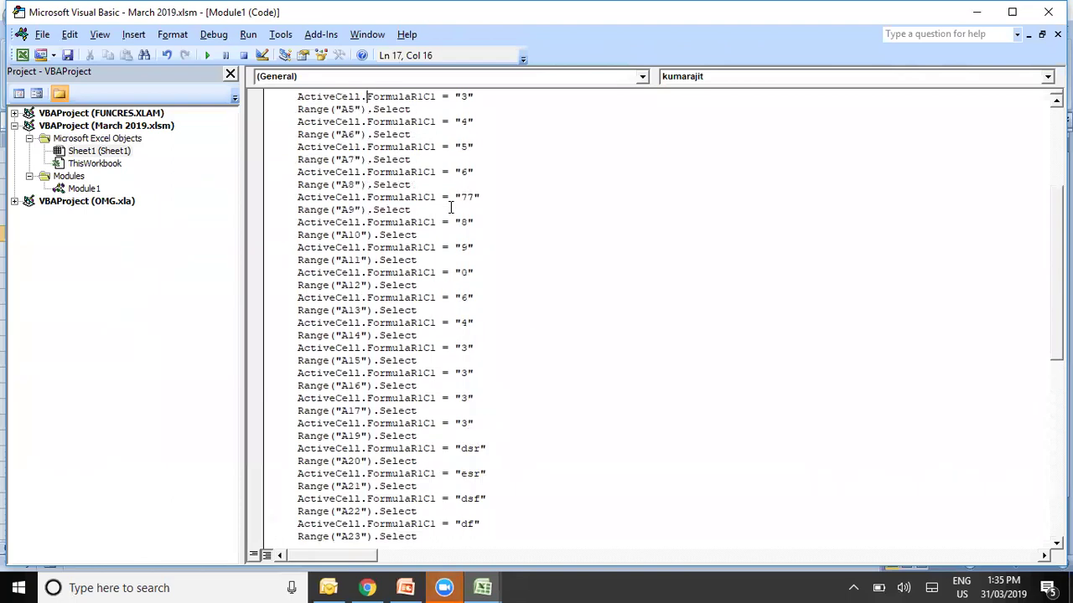
{"action": "key", "text": "Up"}
{"action": "key", "text": "Up"}
{"action": "key", "text": "Up"}
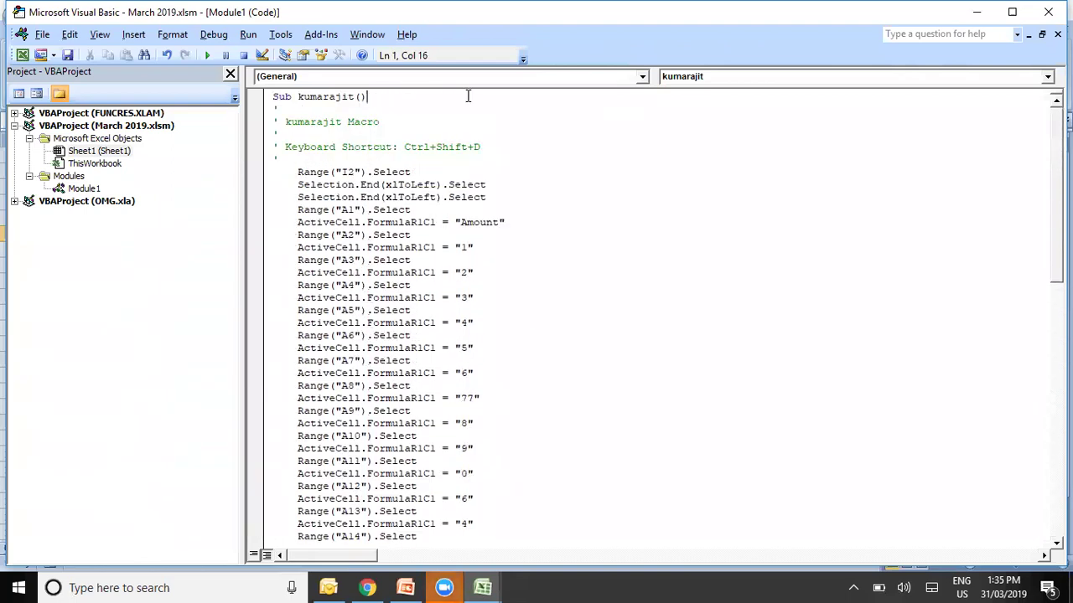
{"action": "key", "text": "Return"}
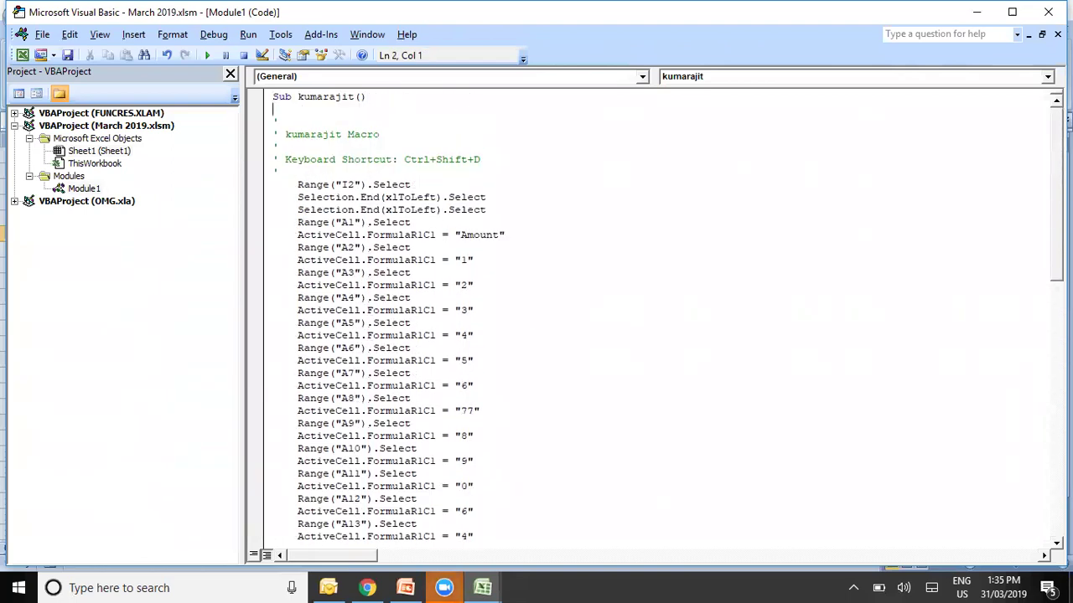
{"action": "key", "text": "Return"}
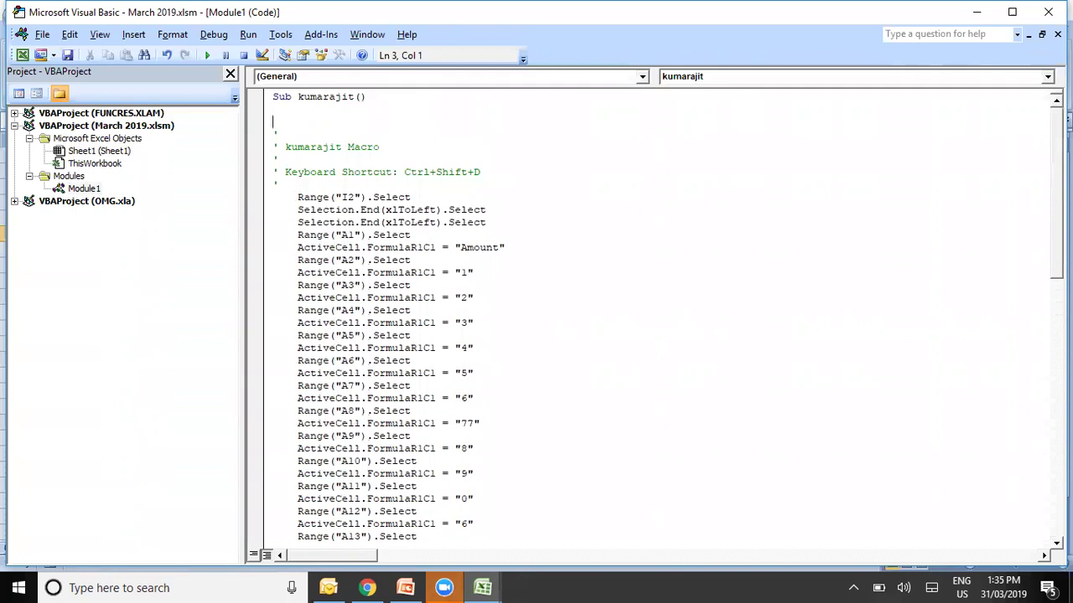
{"action": "left_click", "coordinate": [272, 109]}
- Enter 'Application.ScreenUpdating = False' as the macro's first line
{"action": "type", "text": "appliac"}
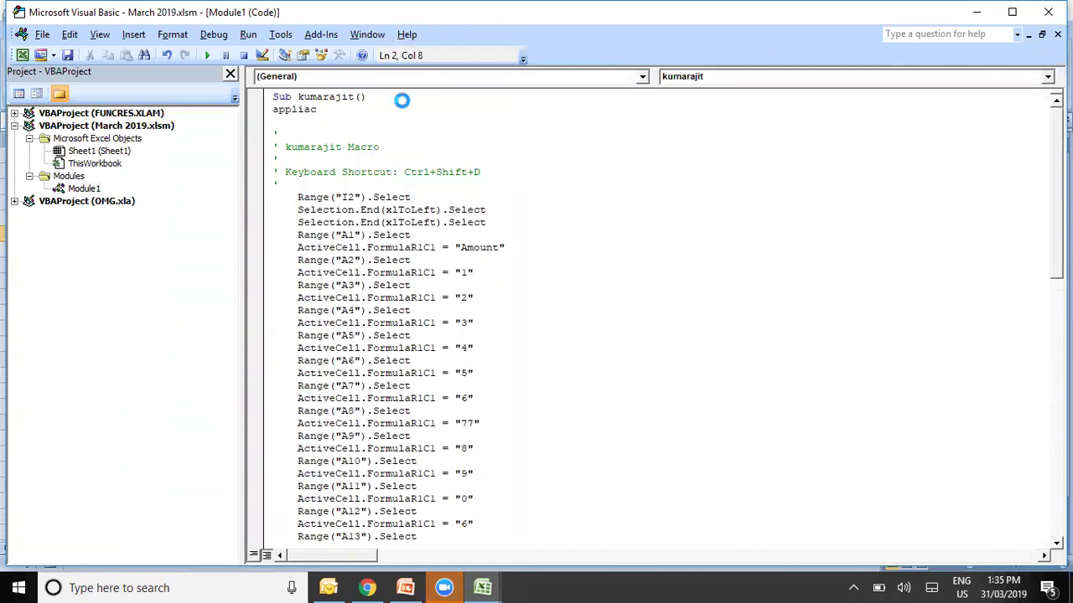
{"action": "key", "text": "ctrl+space"}
{"action": "key", "text": "Tab"}
{"action": "type", "text": ".sc"}
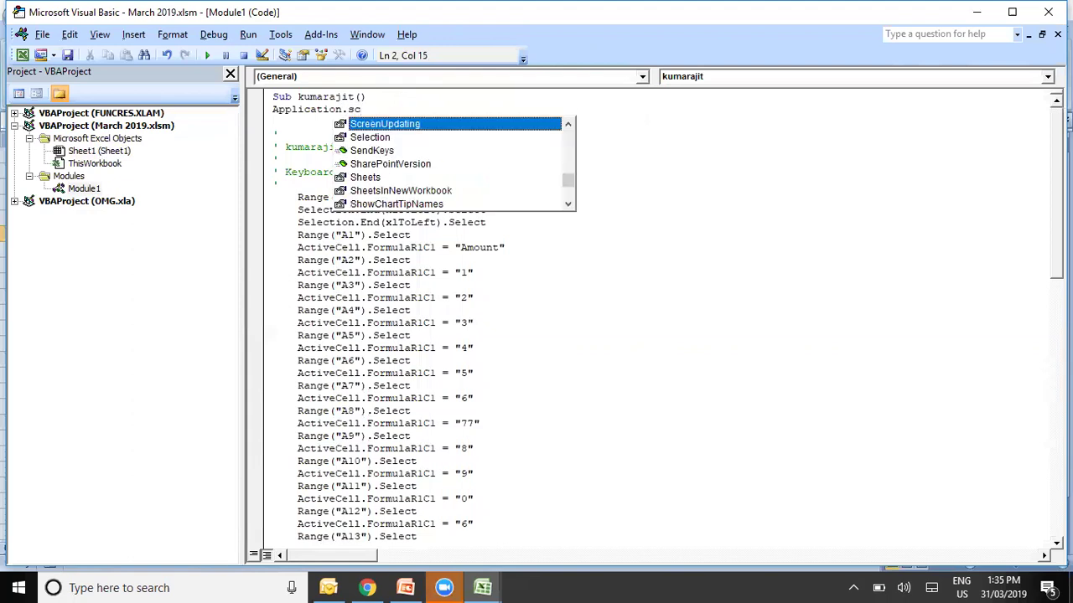
{"action": "key", "text": "Tab"}
{"action": "type", "text": "= "}
{"action": "type", "text": "f"}
{"action": "key", "text": "Tab"}
{"action": "key", "text": "Return"}
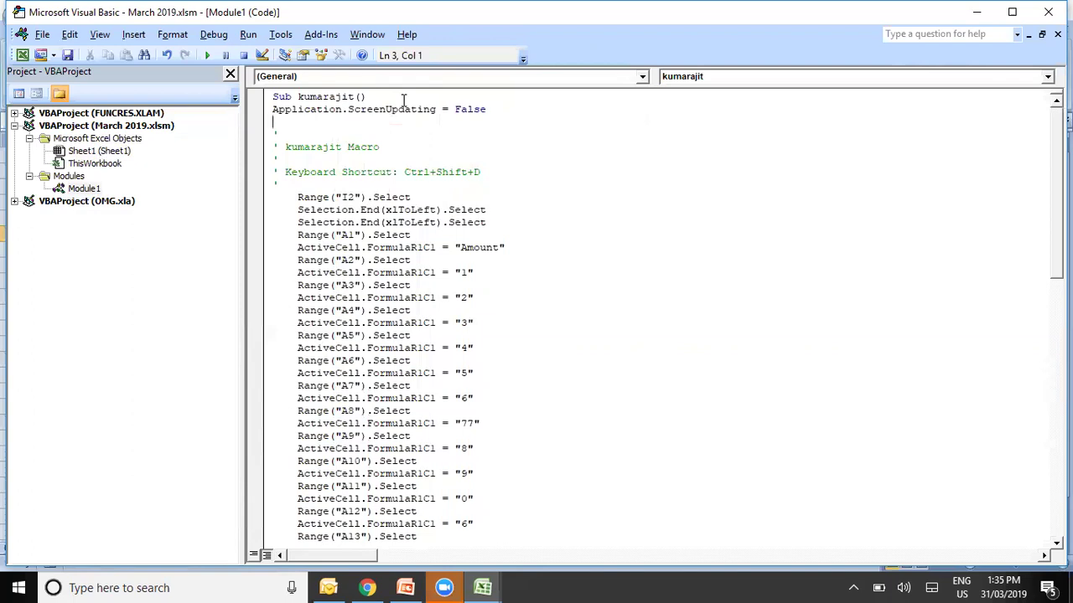
{"action": "left_click_drag", "start_coordinate": [501, 110], "coordinate": [272, 114]}
{"action": "key", "text": "ctrl+c"}
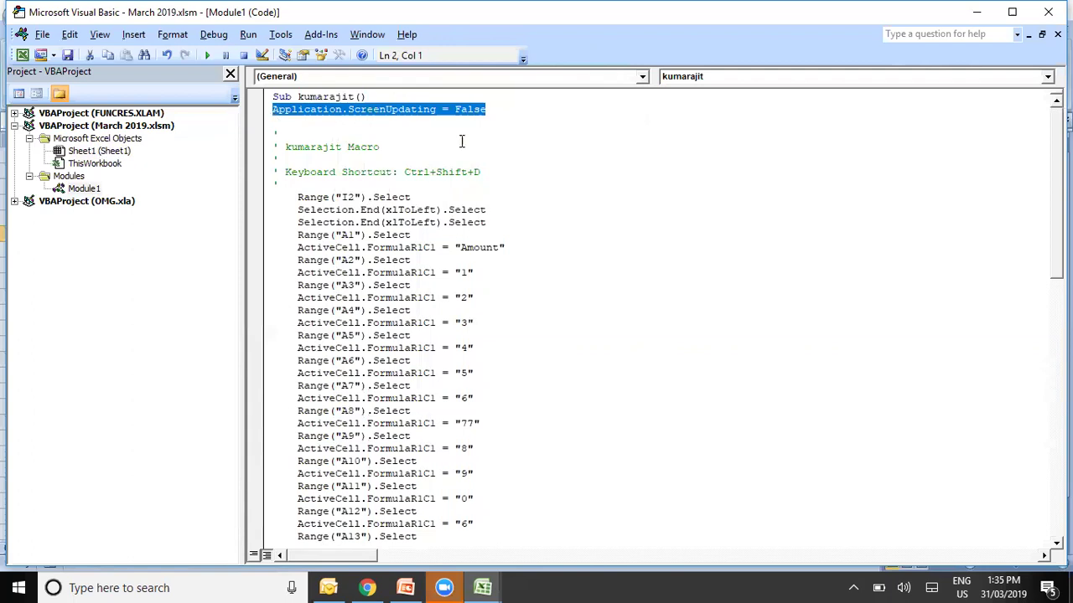
{"action": "left_click", "coordinate": [522, 143]}
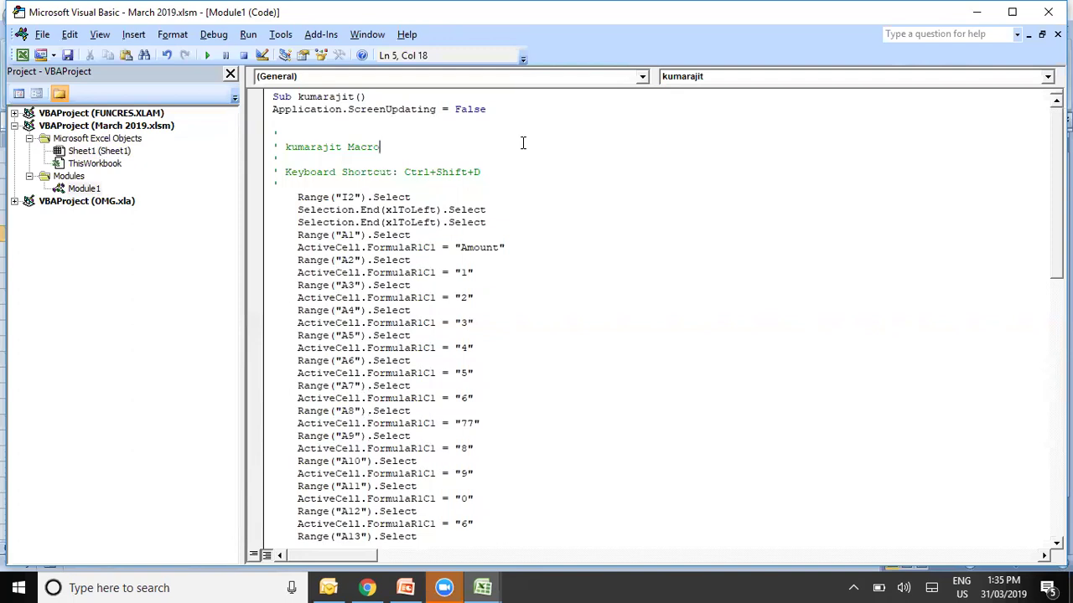
- Paste the Application.ScreenUpdating = False line under Sub Macro2(), then return to Excel
{"action": "left_click_drag", "start_coordinate": [490, 109], "coordinate": [271, 110]}
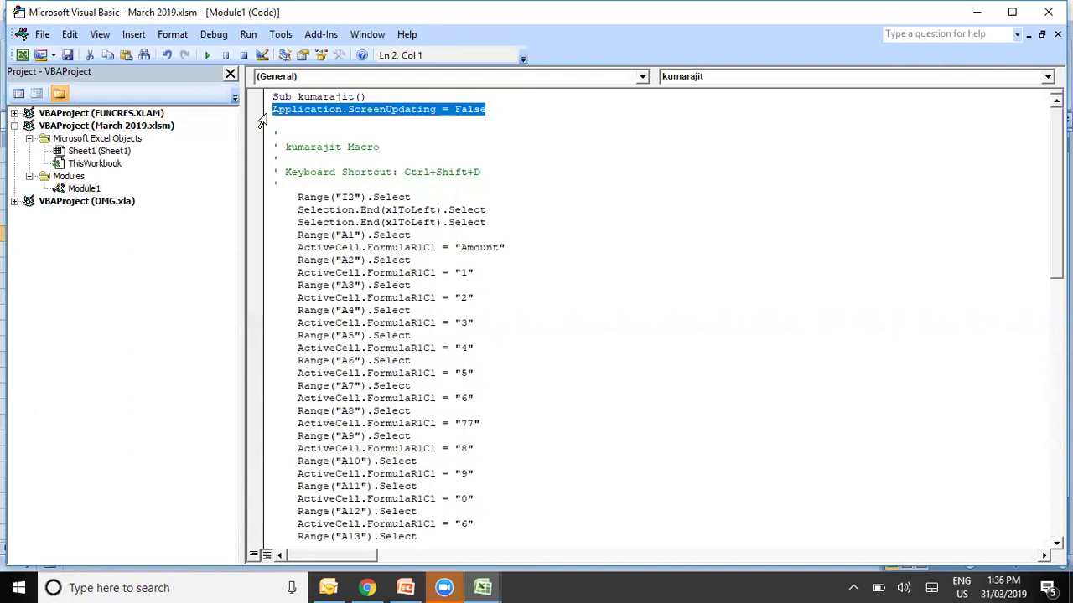
{"action": "left_click", "coordinate": [701, 223]}
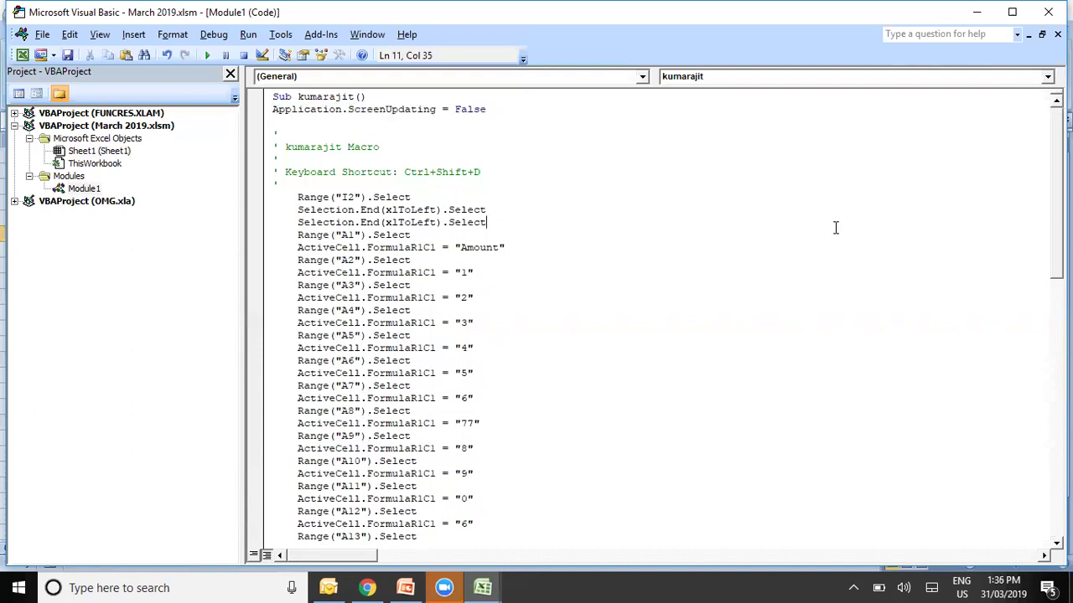
{"action": "scroll", "coordinate": [1040, 376], "scroll_direction": "down", "scroll_amount": 10}
{"action": "scroll", "coordinate": [1039, 376], "scroll_direction": "down", "scroll_amount": 2}
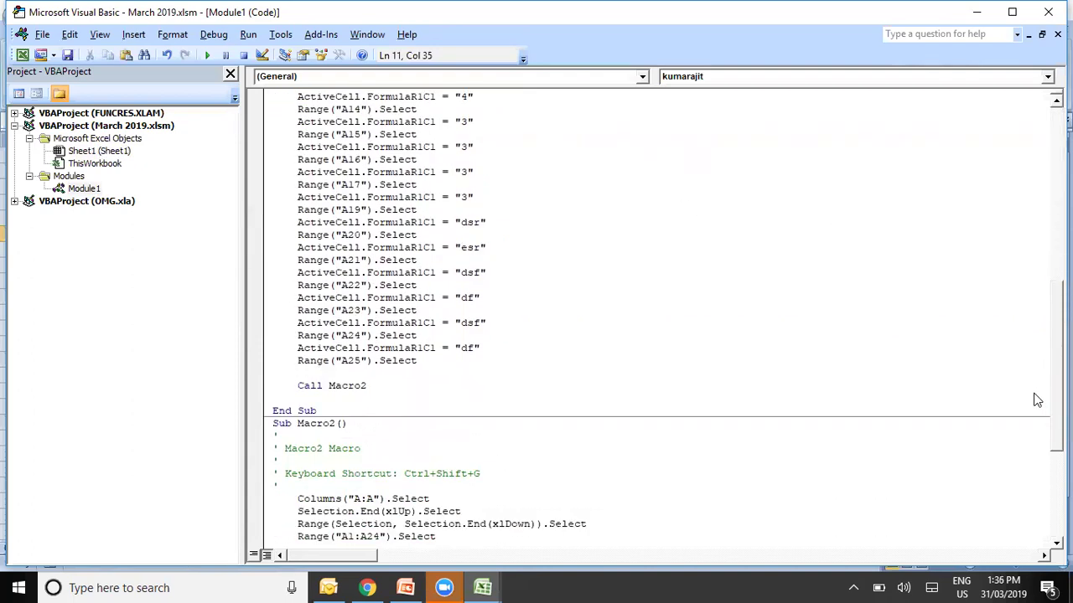
{"action": "scroll", "coordinate": [1035, 399], "scroll_direction": "down", "scroll_amount": 1}
{"action": "left_click", "coordinate": [374, 398]}
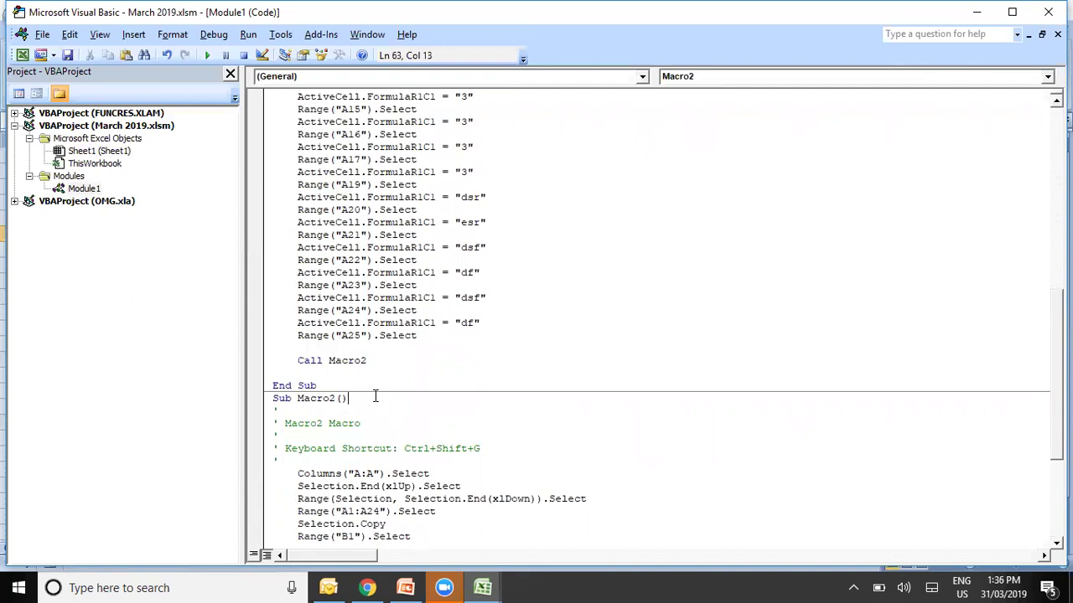
{"action": "key", "text": "Return"}
{"action": "key", "text": "Return"}
{"action": "key", "text": "Up"}
{"action": "key", "text": "ctrl+v"}
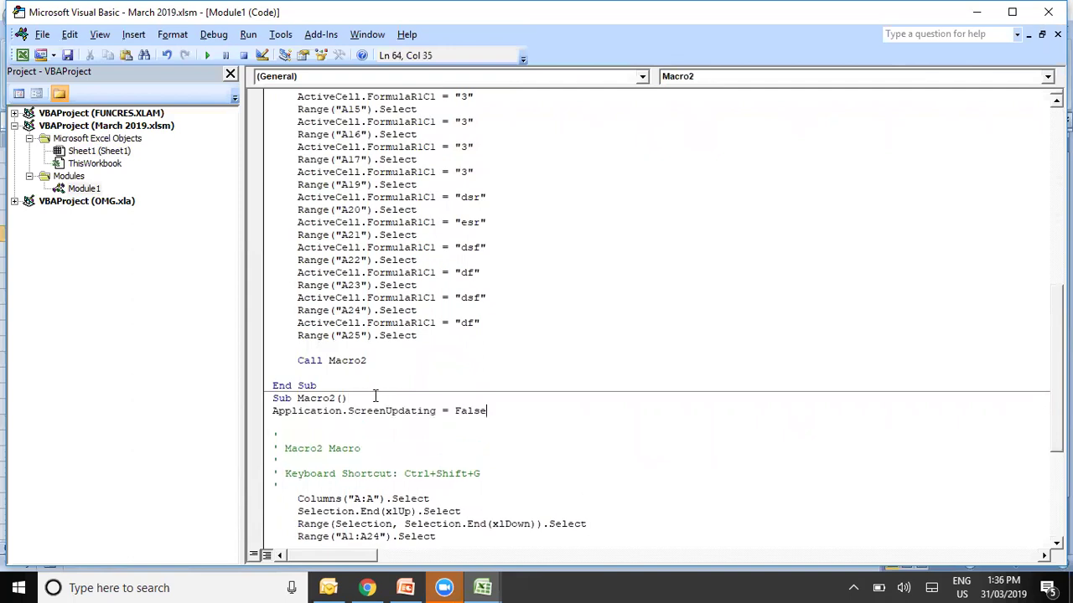
{"action": "left_click", "coordinate": [424, 447]}
{"action": "key", "text": "ctrl+shift+F2"}
{"action": "key", "text": "alt+Tab"}
- Clear all of Sheet1 and rerun the macro to refill columns A–E with the Amount data
{"action": "left_click", "coordinate": [390, 403]}
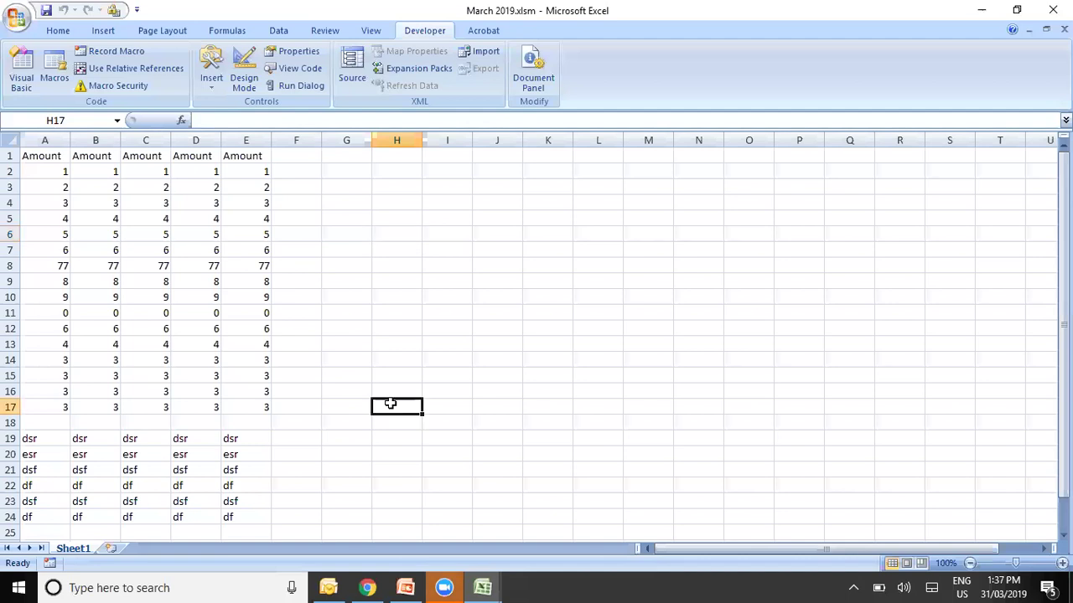
{"action": "key", "text": "ctrl+a"}
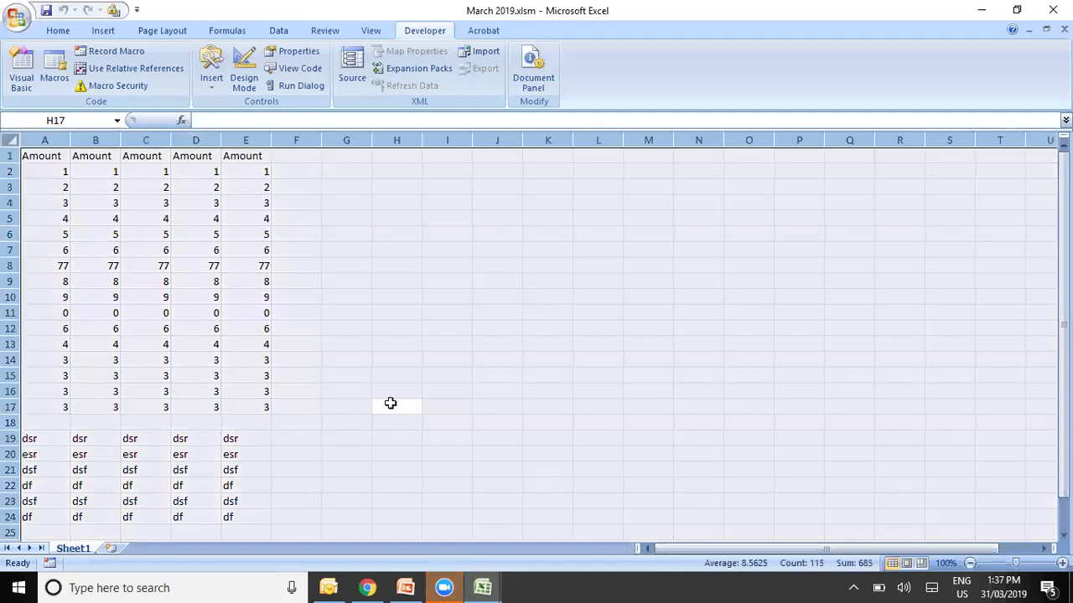
{"action": "key", "text": "Delete"}
{"action": "key", "text": "Home"}
{"action": "key", "text": "ctrl+Home"}
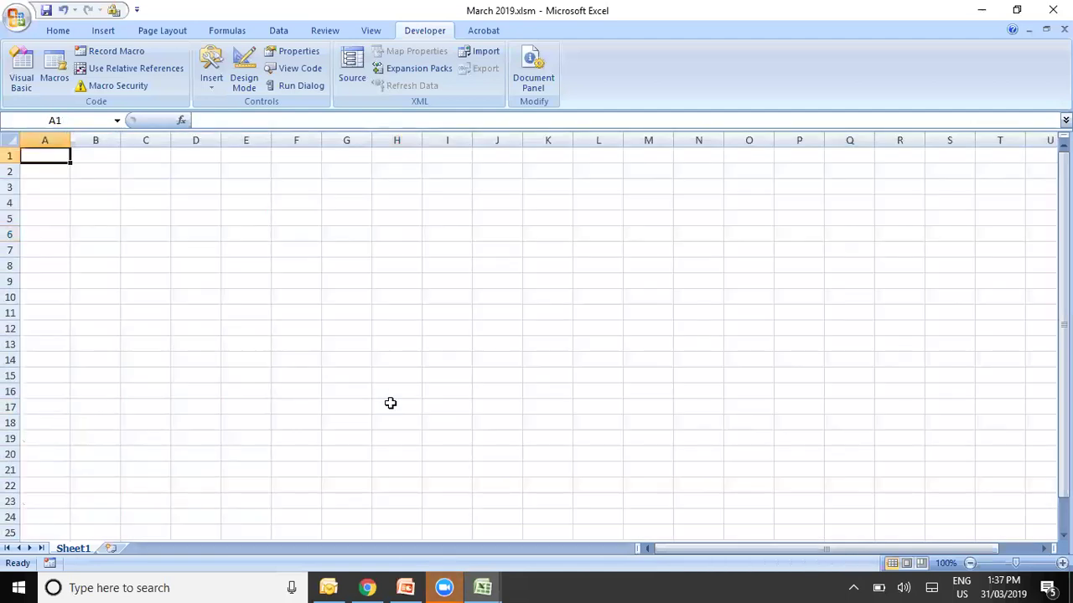
{"action": "key", "text": "Down"}
{"action": "key", "text": "Right"}
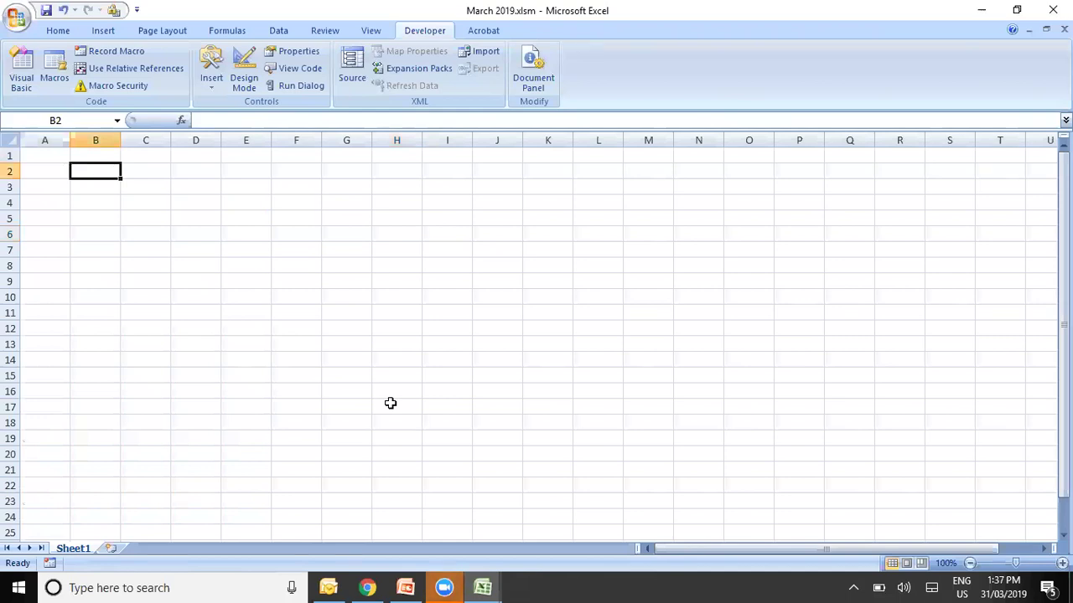
{"action": "key", "text": "ctrl+m"}
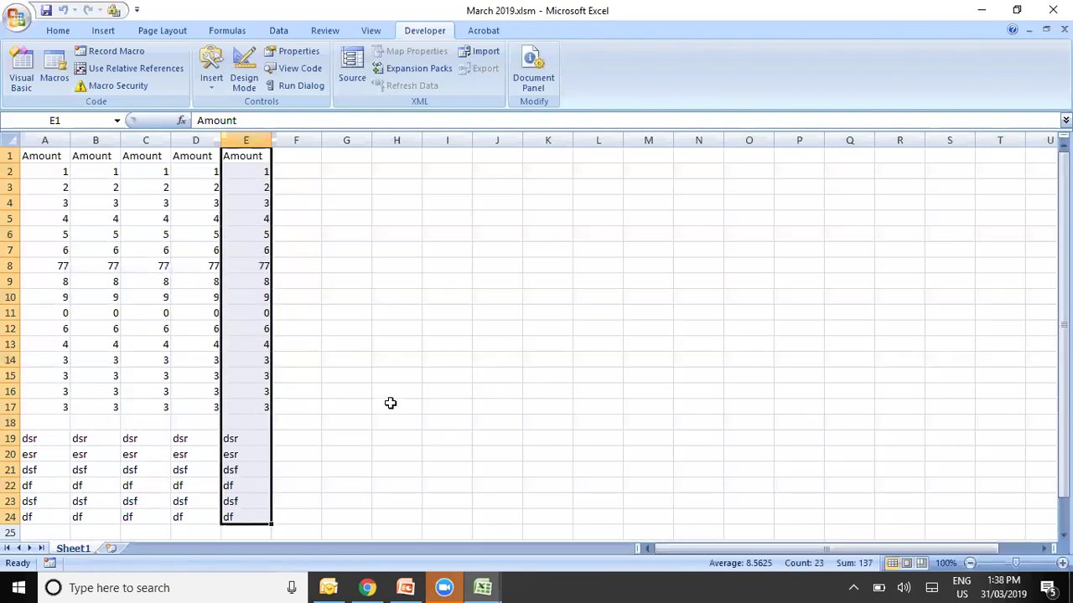
{"action": "key", "text": "alt+Tab"}
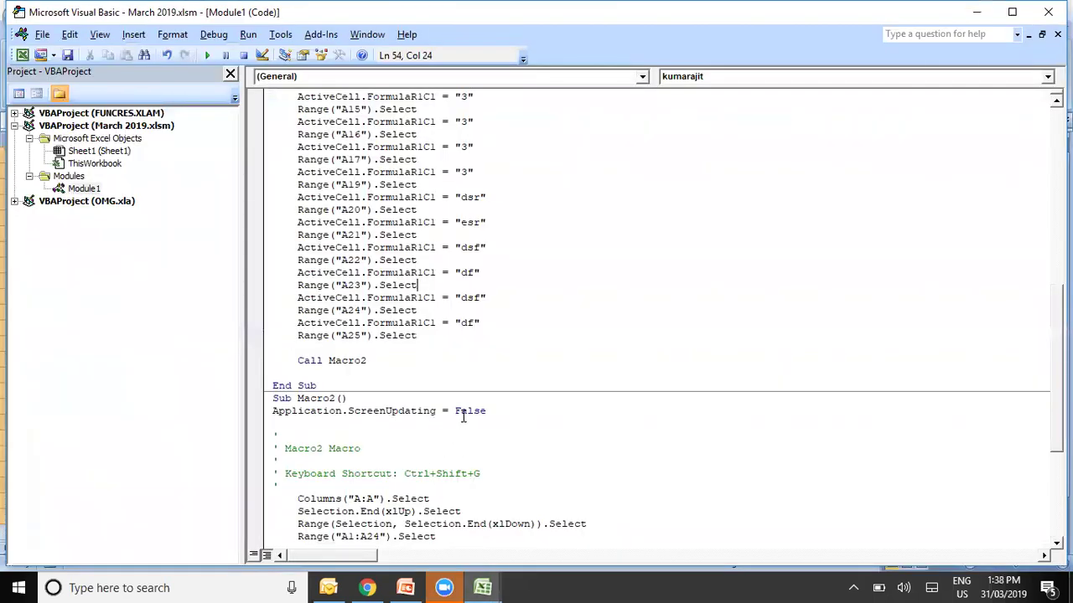
- Change ScreenUpdating from False to true in Macro2 and kumarajit, then return to the sheet
{"action": "double_click", "coordinate": [467, 411]}
{"action": "type", "text": "true"}
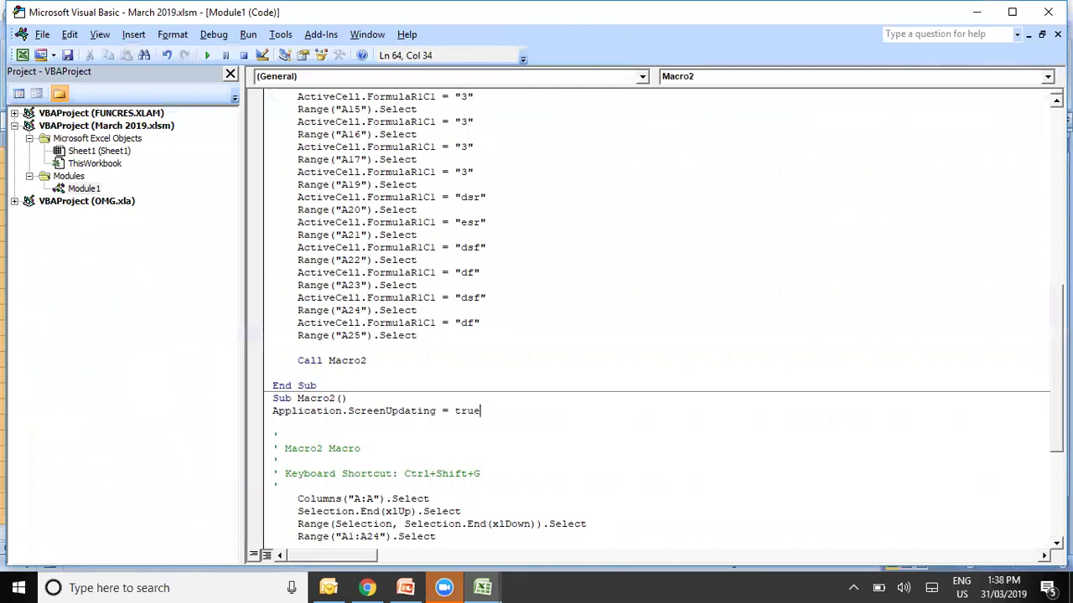
{"action": "key", "text": "Down"}
{"action": "key", "text": "Up"}
{"action": "scroll", "coordinate": [600, 321], "scroll_direction": "up", "scroll_amount": 10}
{"action": "scroll", "coordinate": [600, 322], "scroll_direction": "up", "scroll_amount": 3}
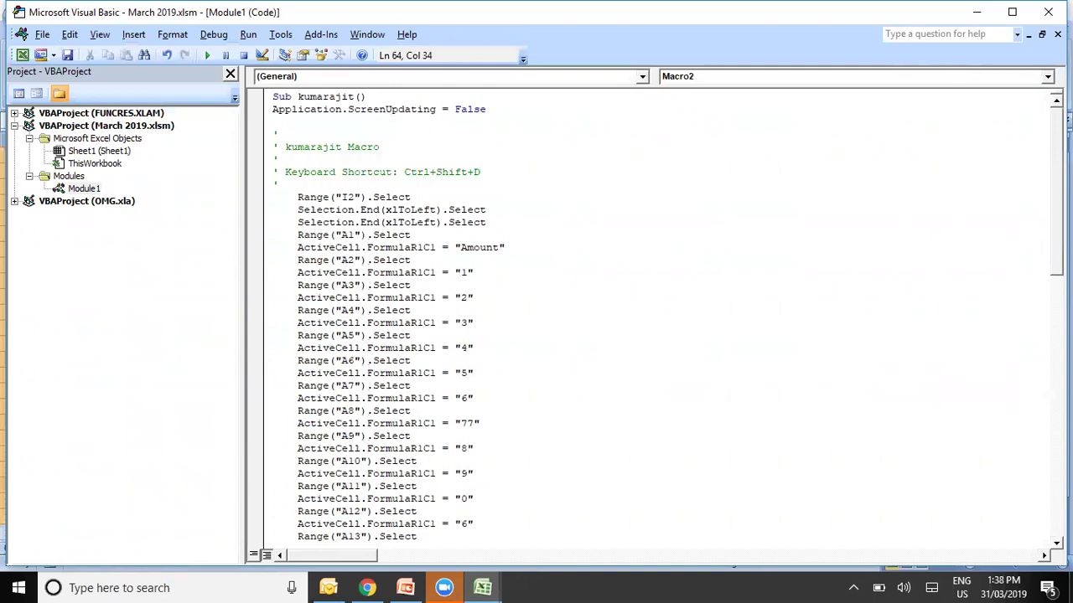
{"action": "double_click", "coordinate": [470, 109]}
{"action": "type", "text": "true"}
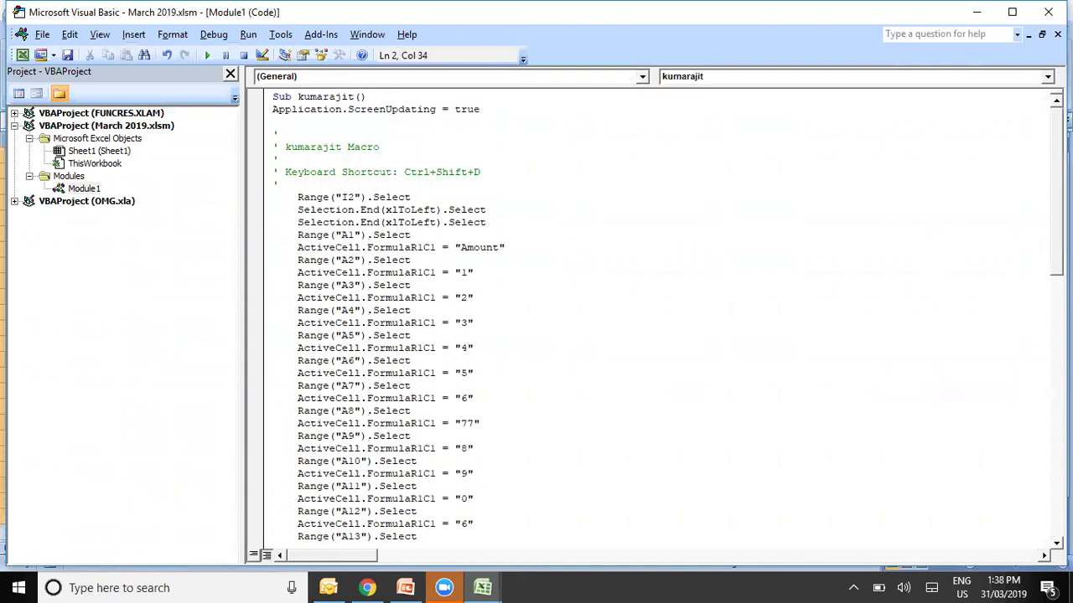
{"action": "key", "text": "alt+F11"}
{"action": "left_click", "coordinate": [449, 256]}
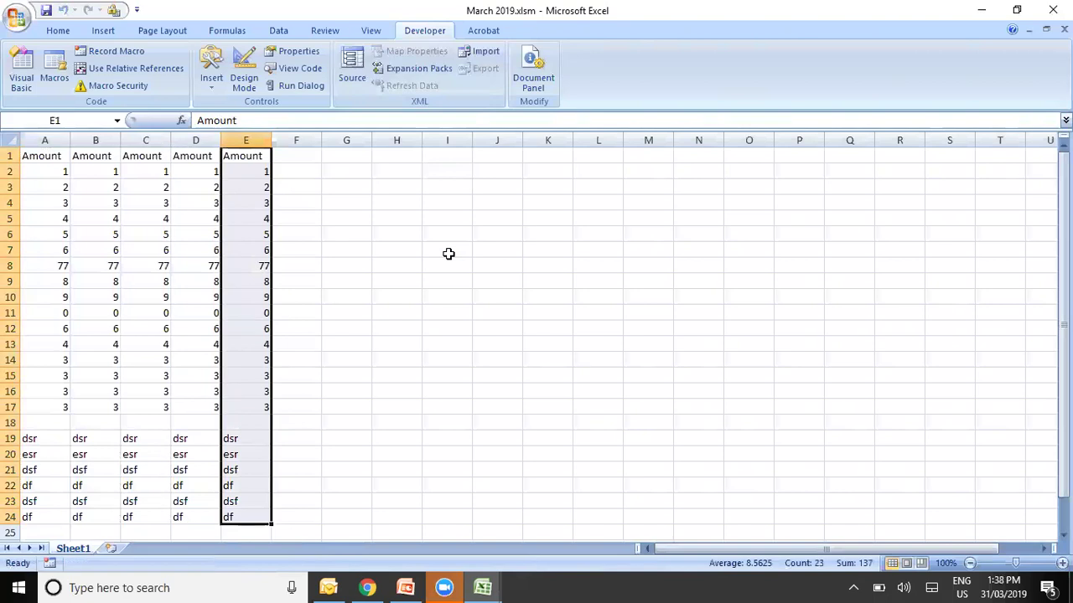
{"action": "left_click", "coordinate": [505, 295]}
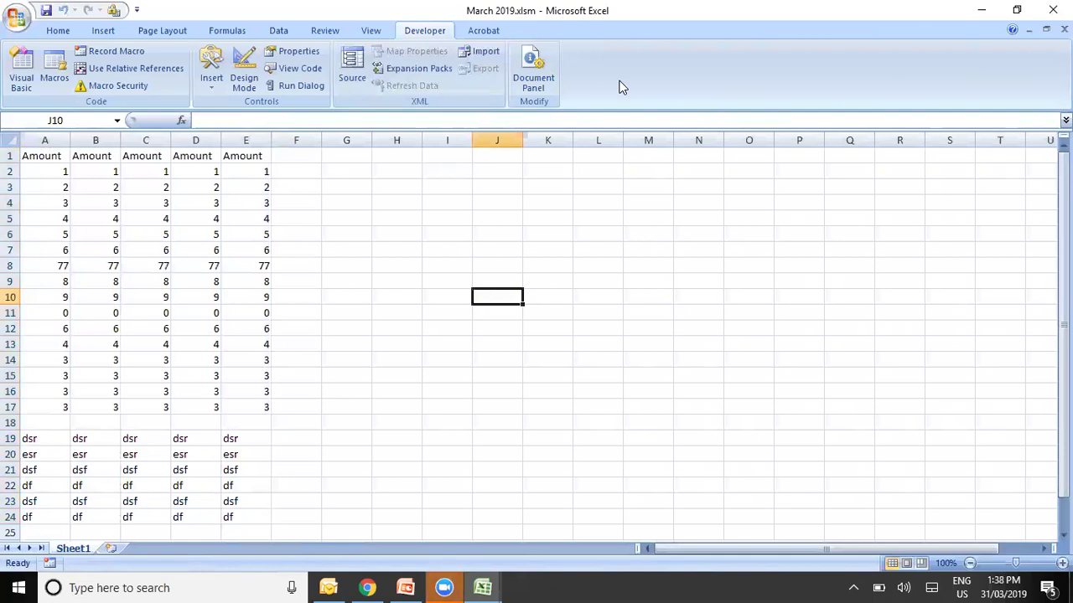
{"action": "key", "text": "Up"}
{"action": "key", "text": "Right"}
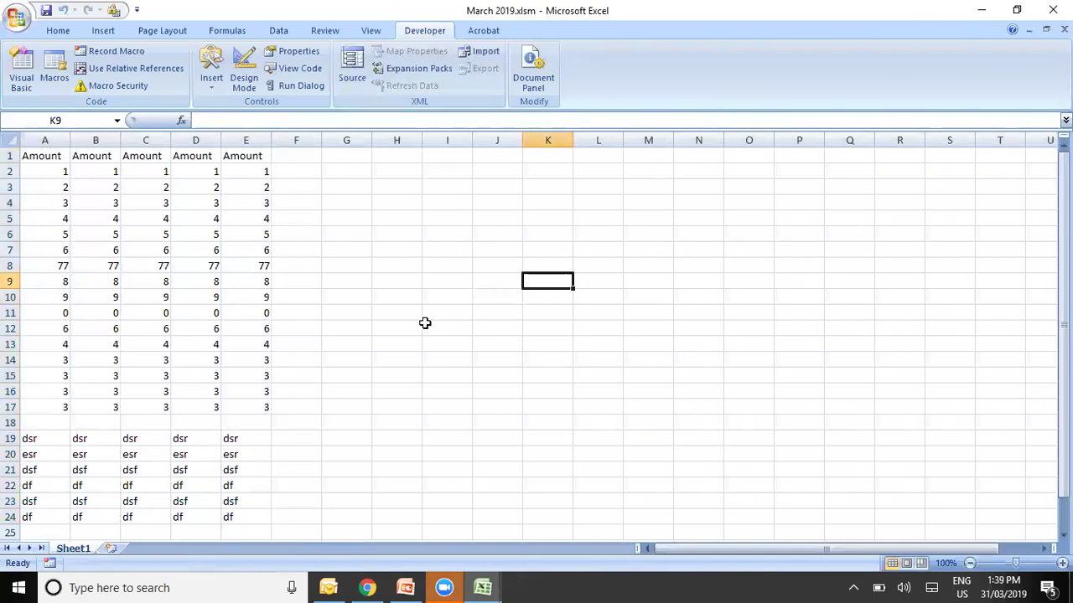
{"action": "left_click", "coordinate": [103, 31]}
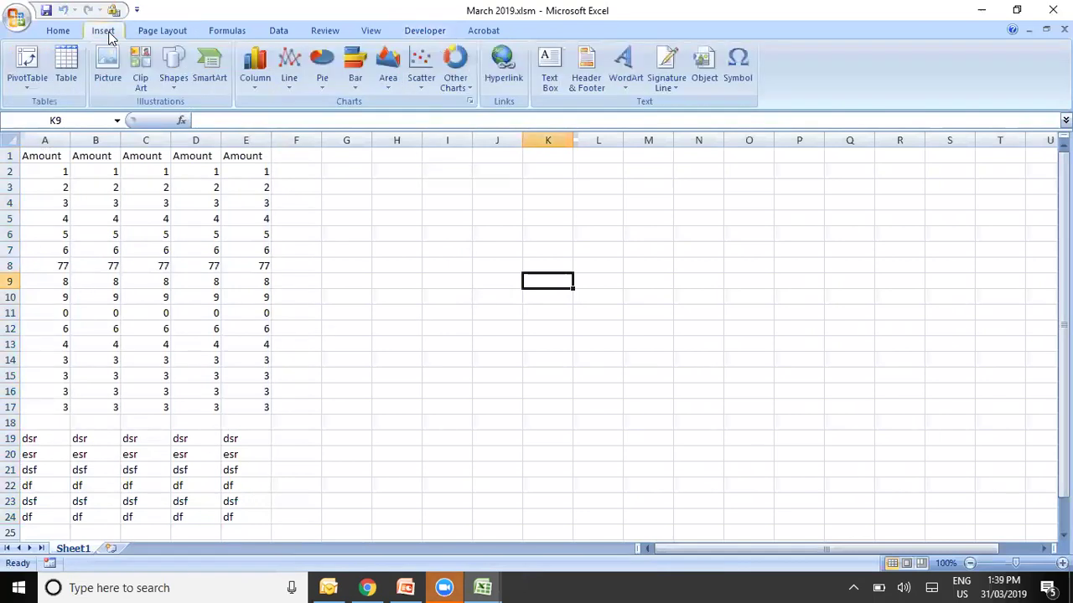
{"action": "left_click", "coordinate": [434, 31]}
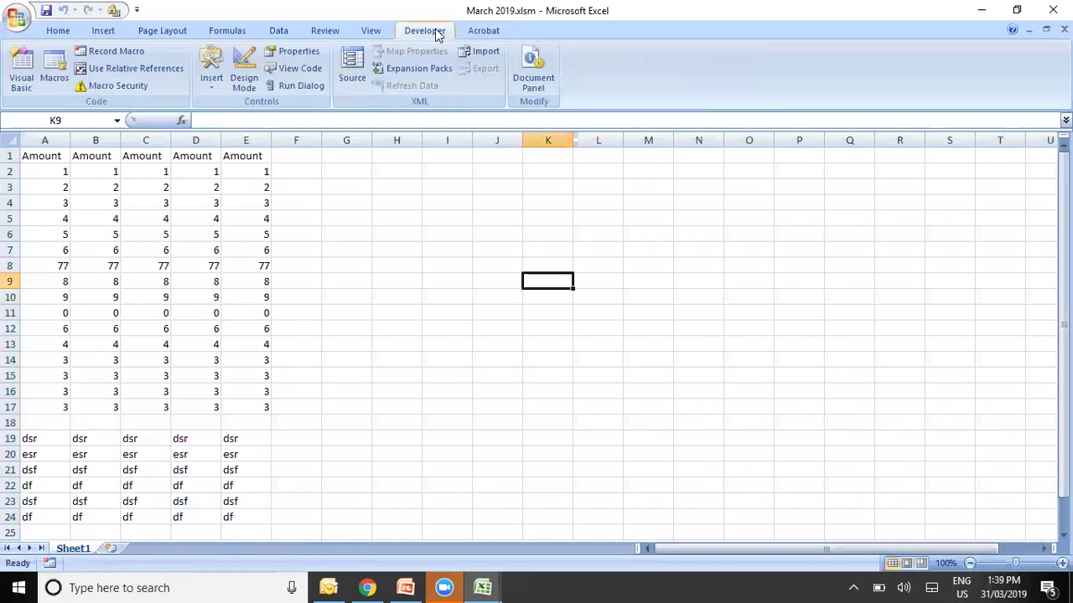
- Draw a Form Control button on Sheet1 to the right of the data
{"action": "left_click", "coordinate": [212, 99]}
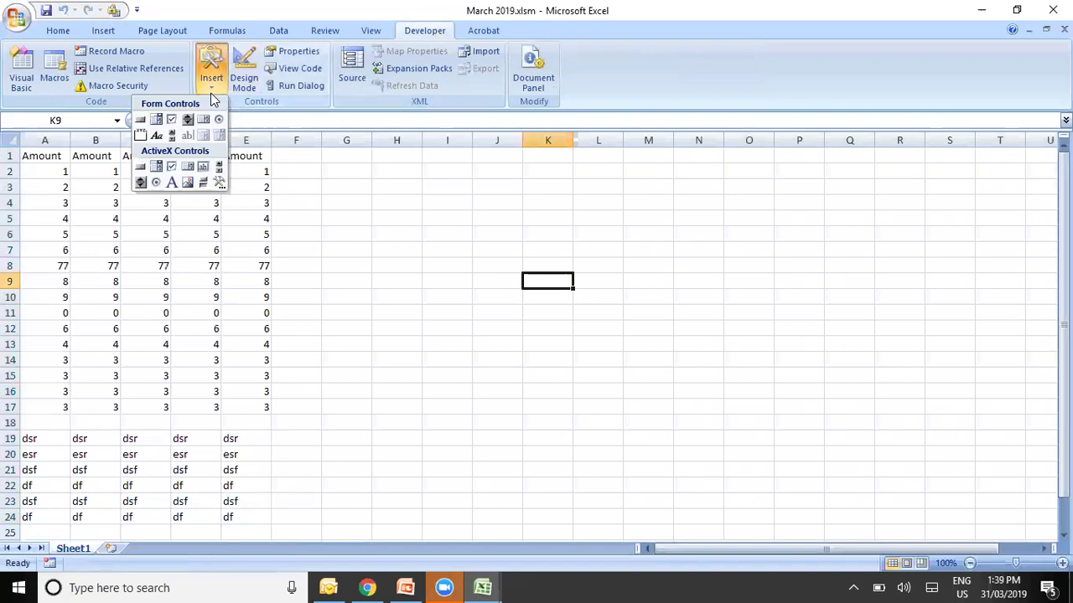
{"action": "left_click", "coordinate": [140, 123]}
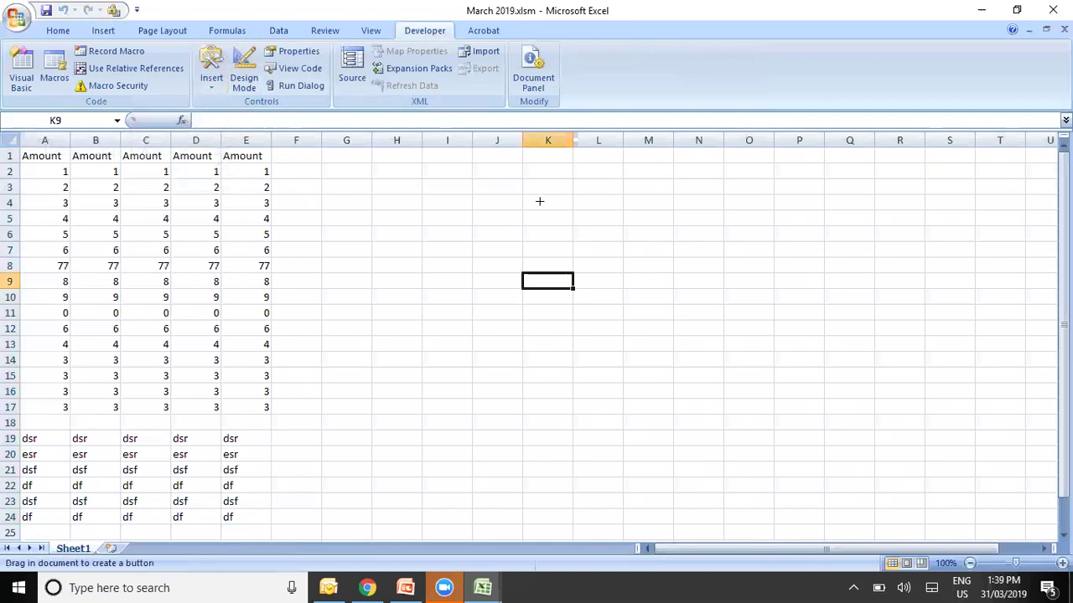
{"action": "left_click_drag", "start_coordinate": [541, 199], "coordinate": [709, 259]}
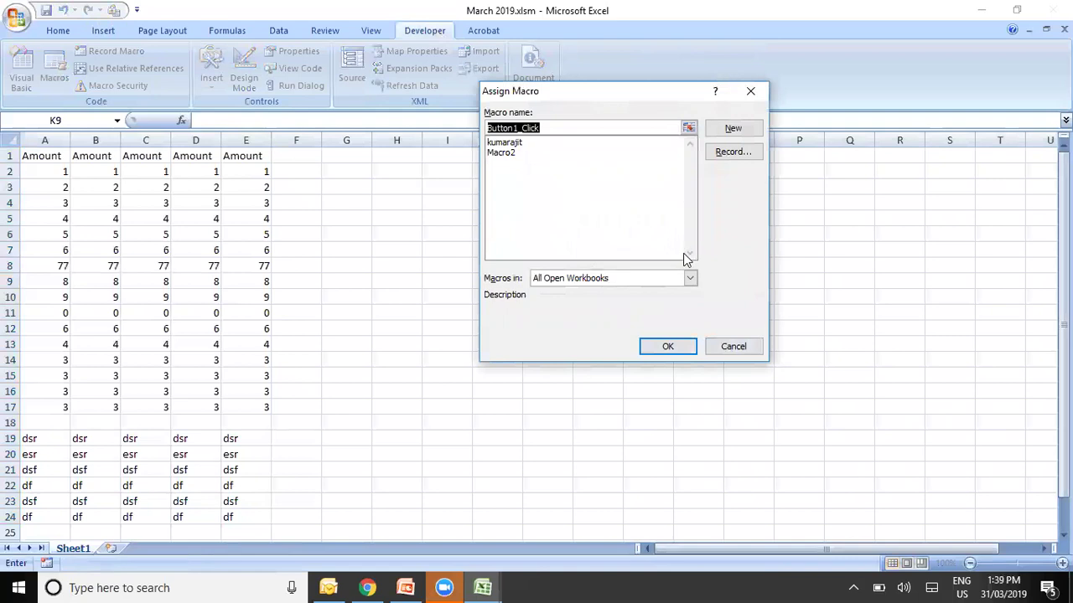
- Cancel the macro assignment and change Button 1's caption to 'Click Here'
{"action": "left_click", "coordinate": [726, 351]}
{"action": "left_click", "coordinate": [679, 317]}
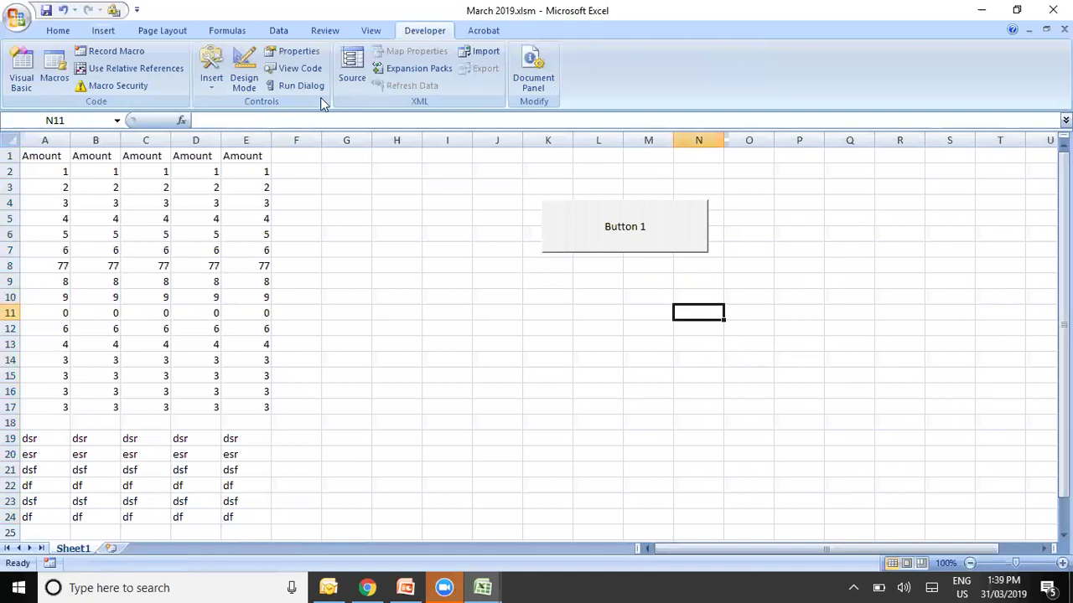
{"action": "left_click", "coordinate": [214, 91]}
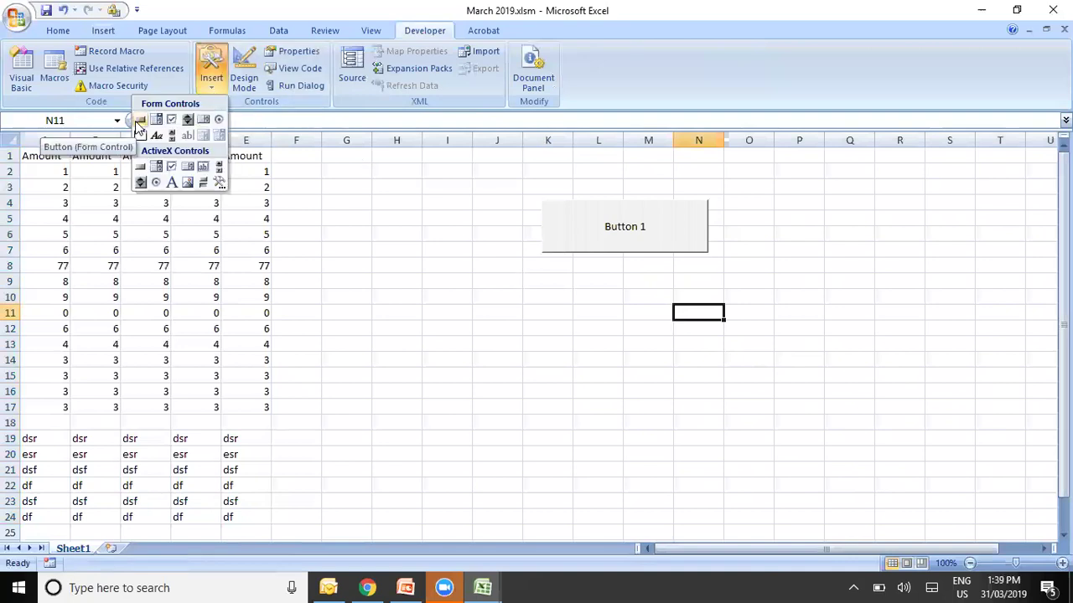
{"action": "left_click", "coordinate": [139, 125]}
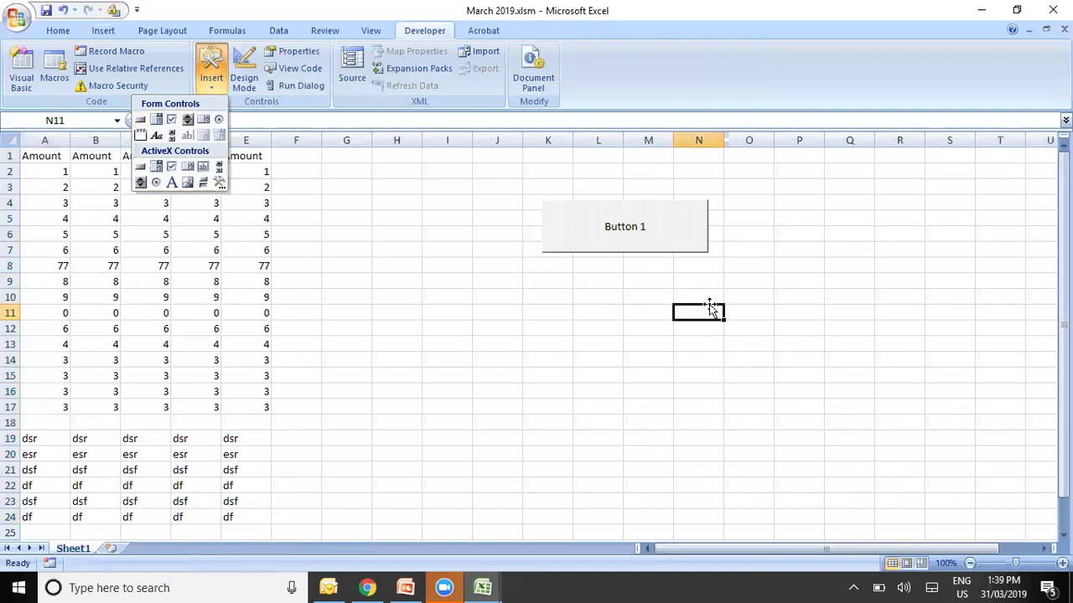
{"action": "left_click", "coordinate": [638, 213], "text": "ctrl"}
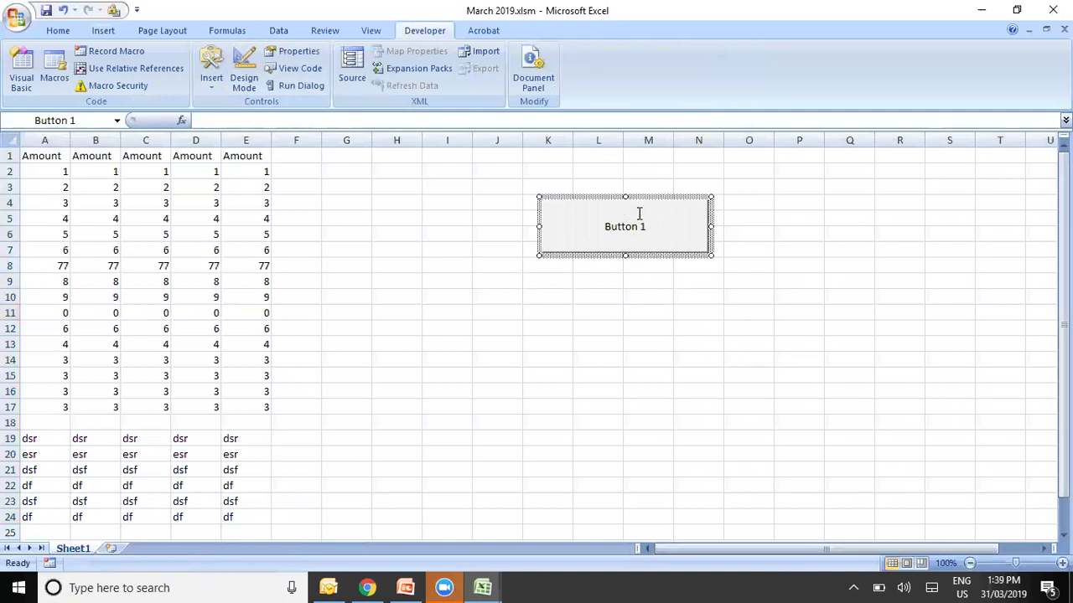
{"action": "key", "text": "Escape"}
{"action": "left_click", "coordinate": [688, 225]}
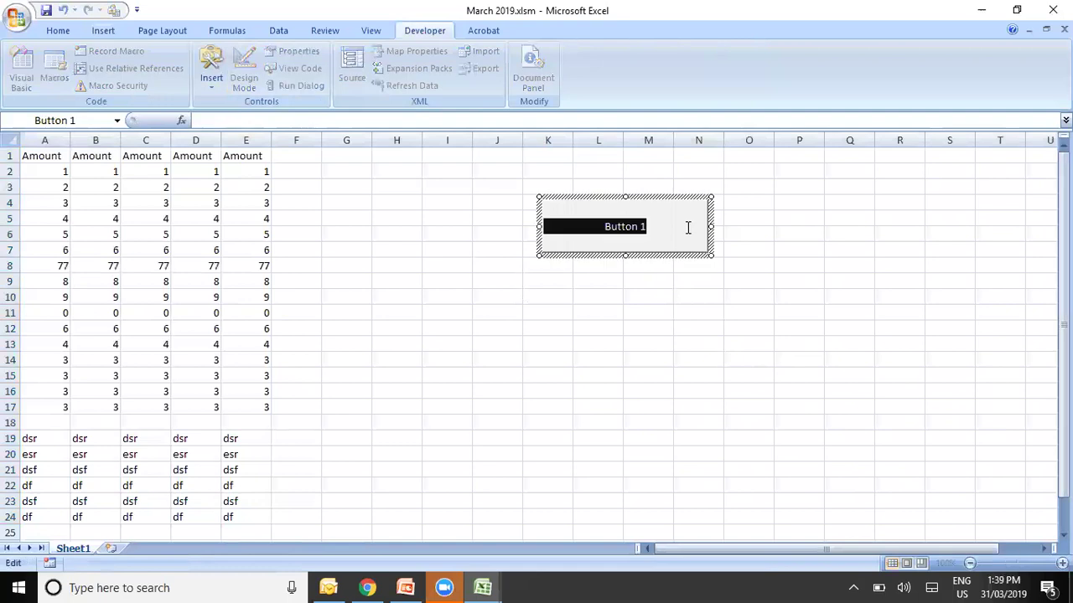
{"action": "type", "text": "Click Here"}
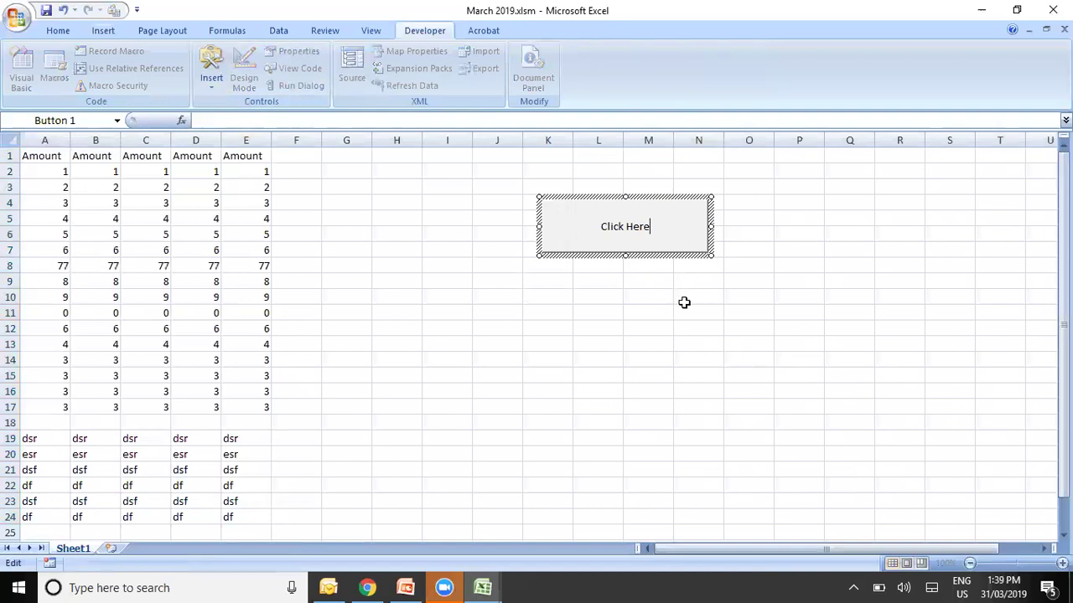
{"action": "left_click", "coordinate": [680, 307]}
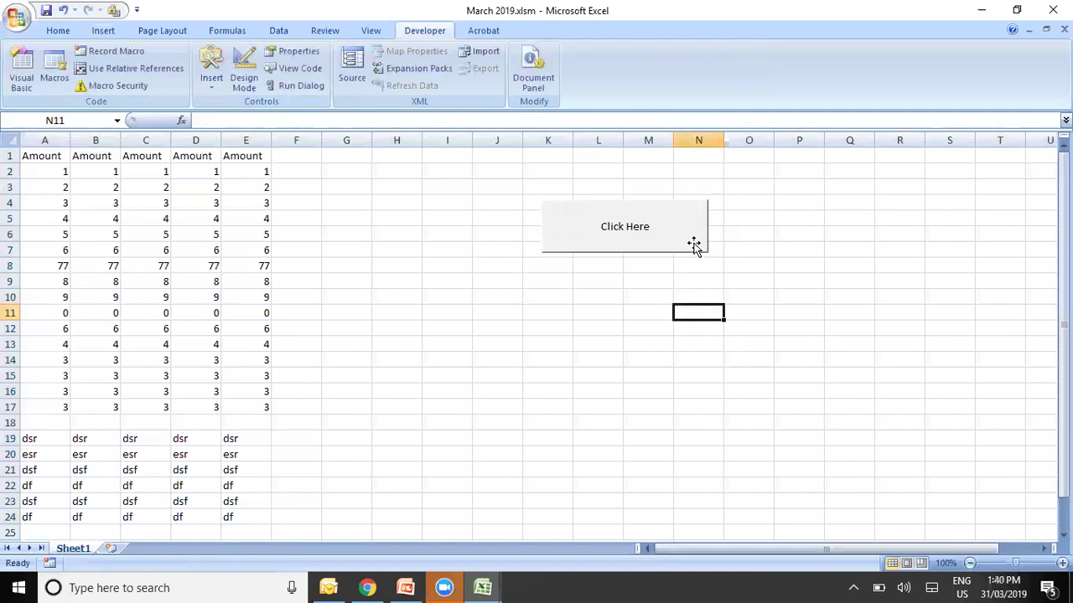
- Give cells G1:G13 a yellow fill and a Thick Box Border
{"action": "left_click", "coordinate": [694, 244]}
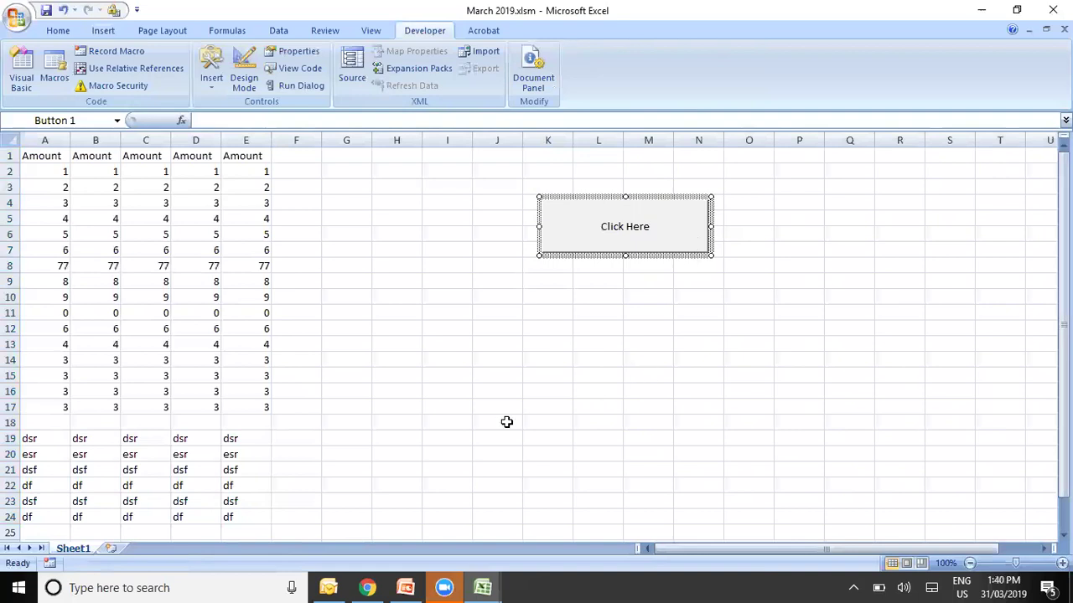
{"action": "left_click", "coordinate": [355, 157]}
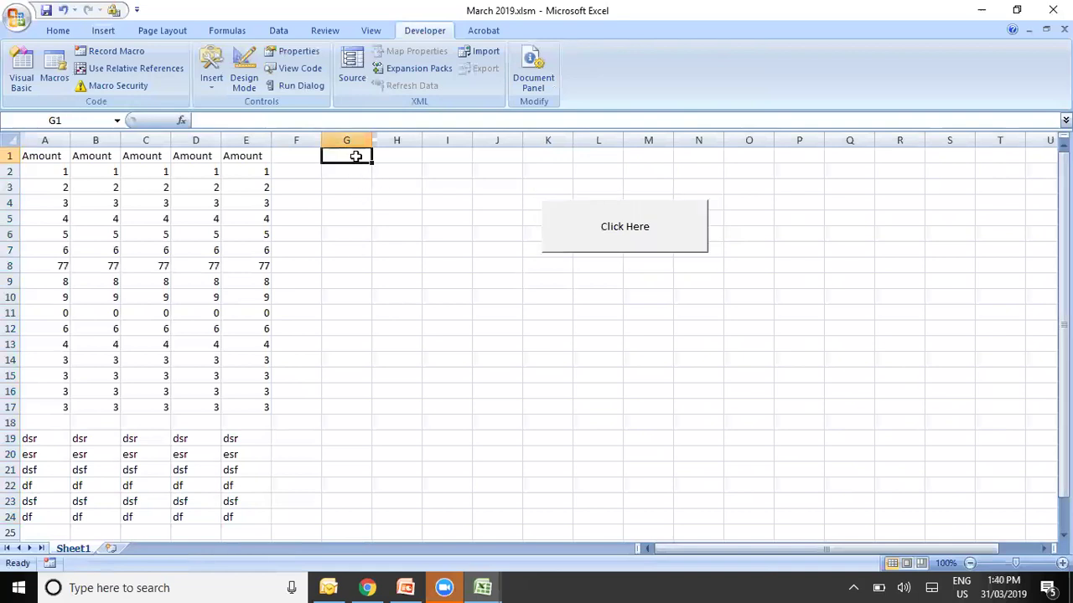
{"action": "left_click_drag", "start_coordinate": [356, 157], "coordinate": [368, 345]}
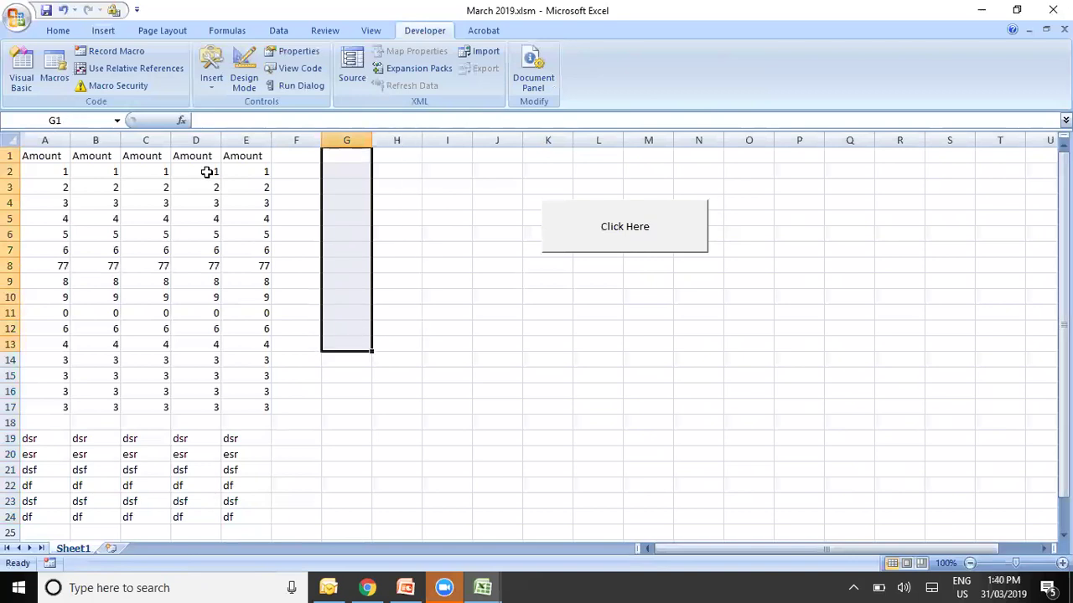
{"action": "left_click", "coordinate": [61, 31]}
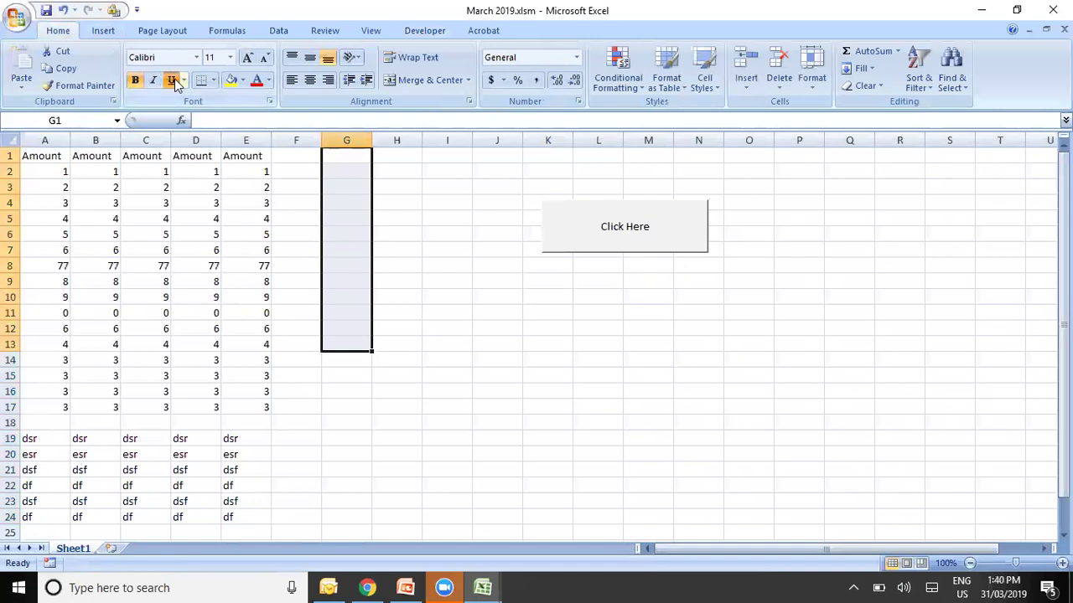
{"action": "left_click", "coordinate": [232, 79]}
{"action": "left_click", "coordinate": [213, 80]}
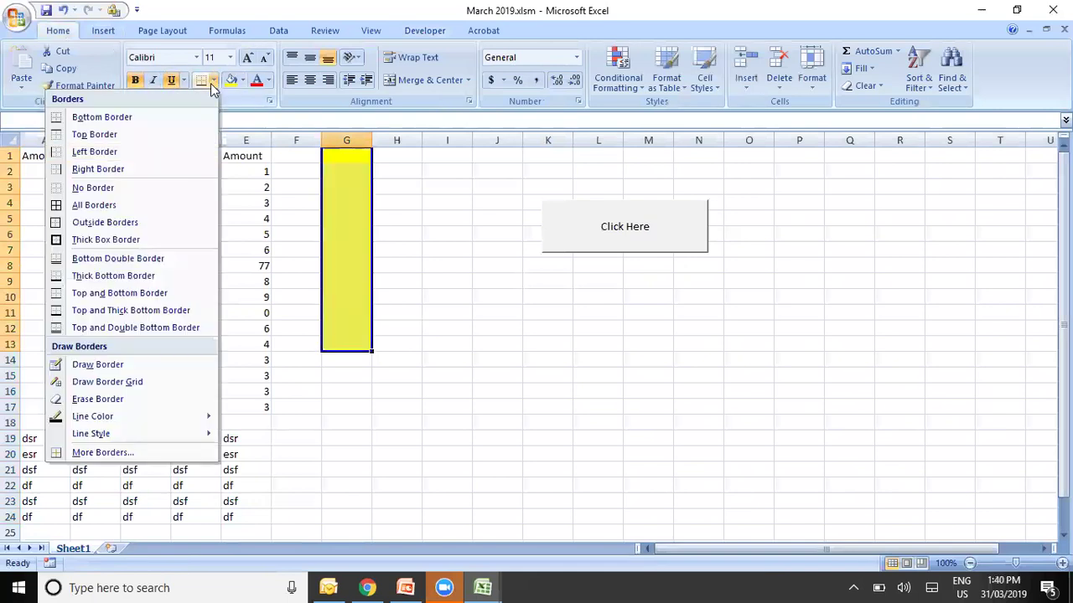
{"action": "left_click", "coordinate": [153, 238]}
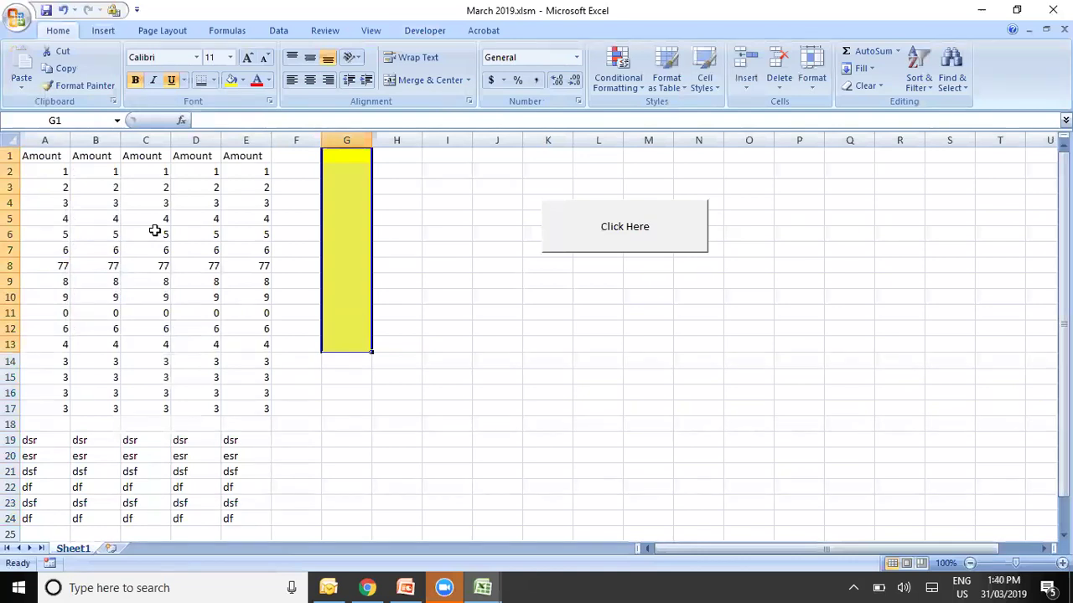
{"action": "left_click", "coordinate": [379, 219]}
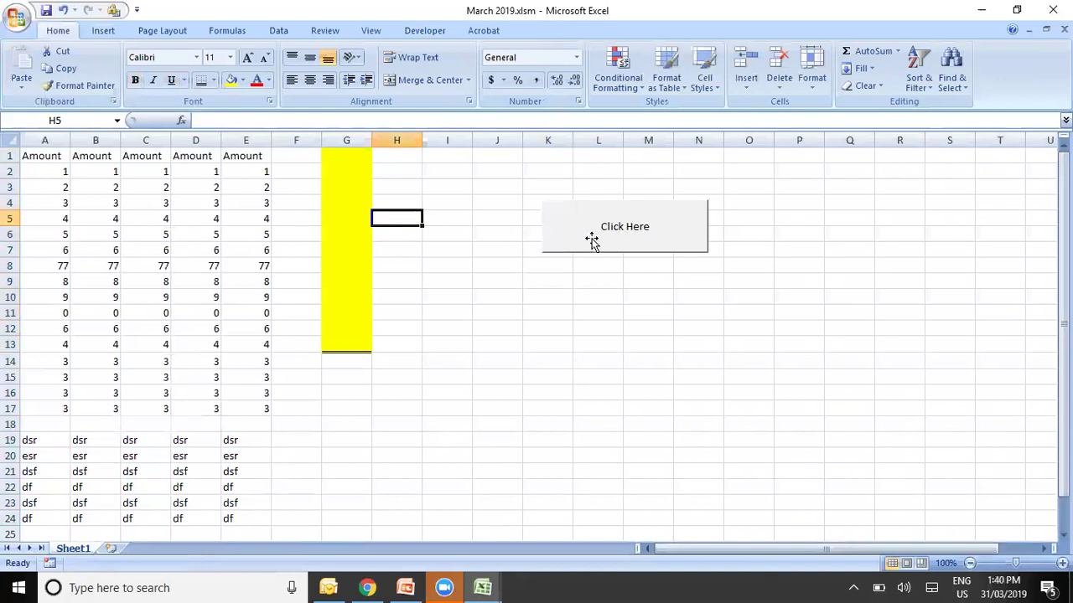
{"action": "left_click", "coordinate": [650, 241], "text": "ctrl"}
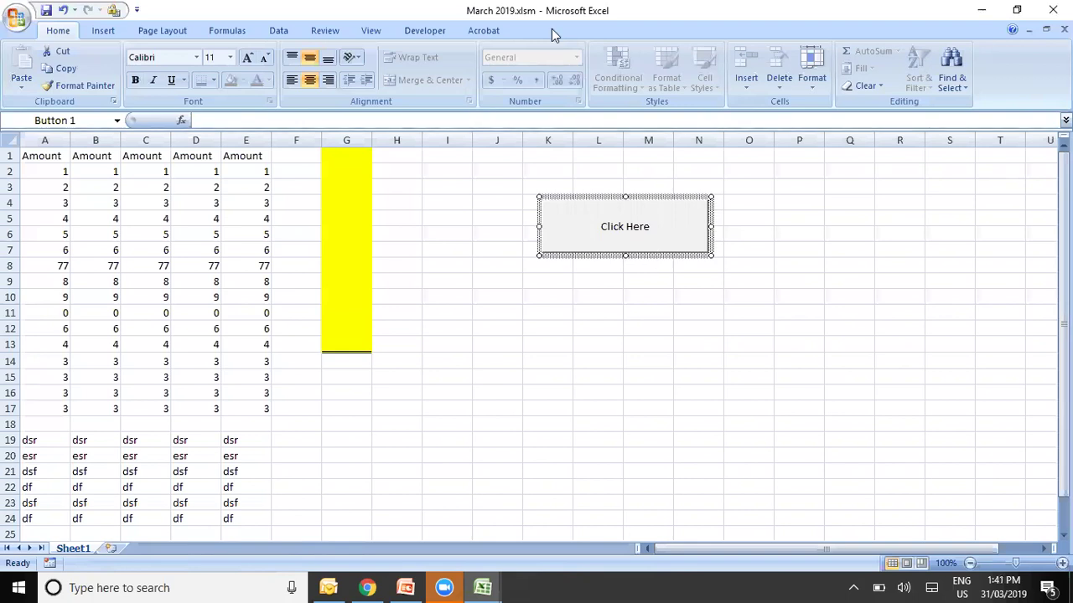
- Open the sheet's Properties window from the Developer tab and close it again
{"action": "left_click", "coordinate": [410, 34]}
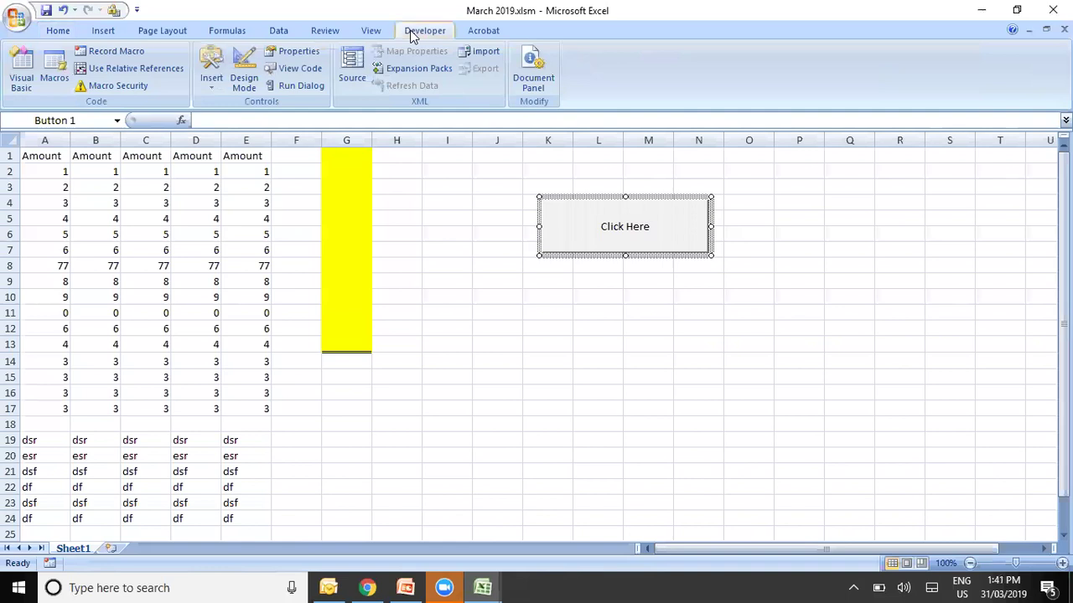
{"action": "left_click", "coordinate": [298, 52]}
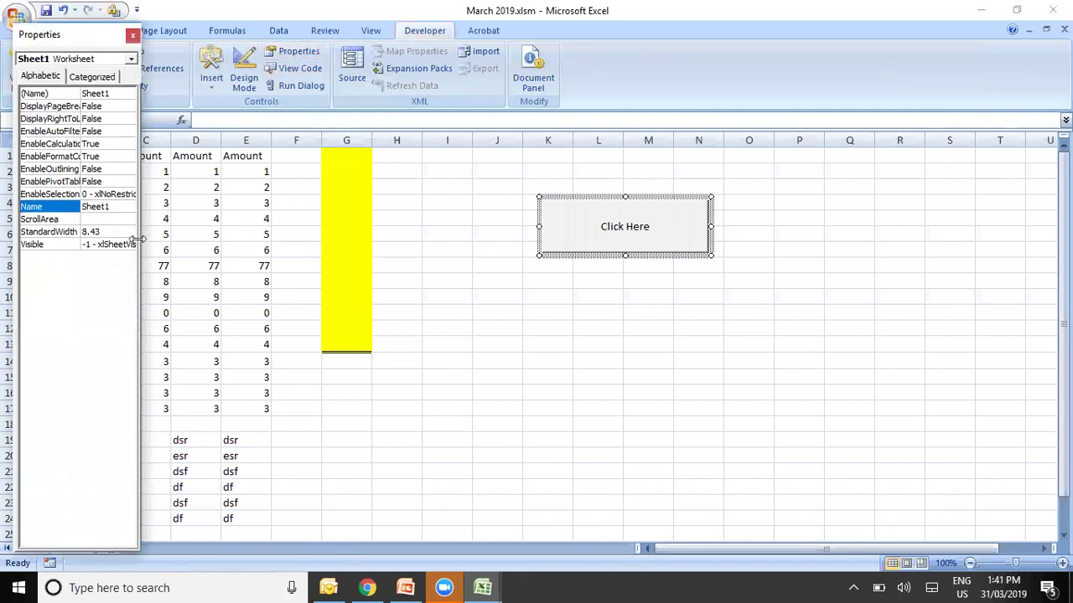
{"action": "left_click", "coordinate": [133, 35]}
- Select the Click Here button and View Code to create an empty Button1_Click procedure
{"action": "left_click", "coordinate": [594, 313]}
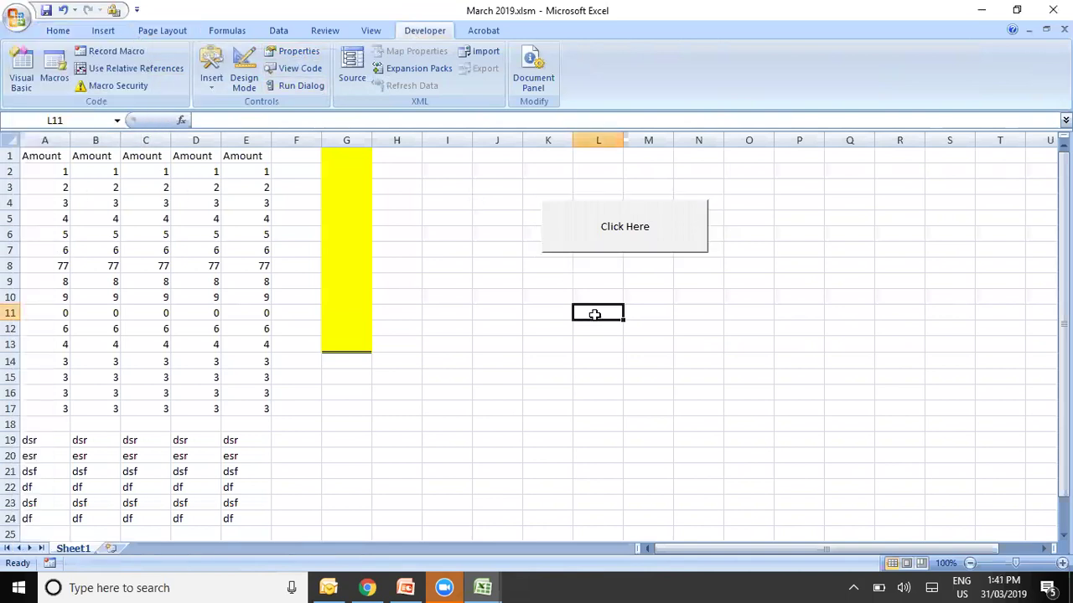
{"action": "left_click", "coordinate": [647, 244]}
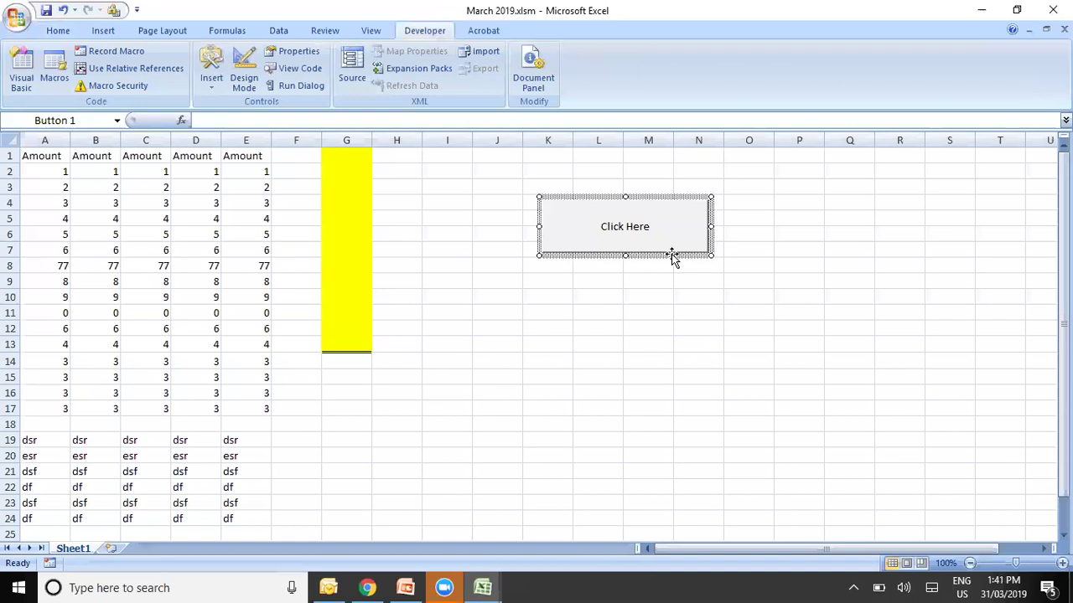
{"action": "double_click", "coordinate": [670, 233]}
{"action": "left_click", "coordinate": [679, 300]}
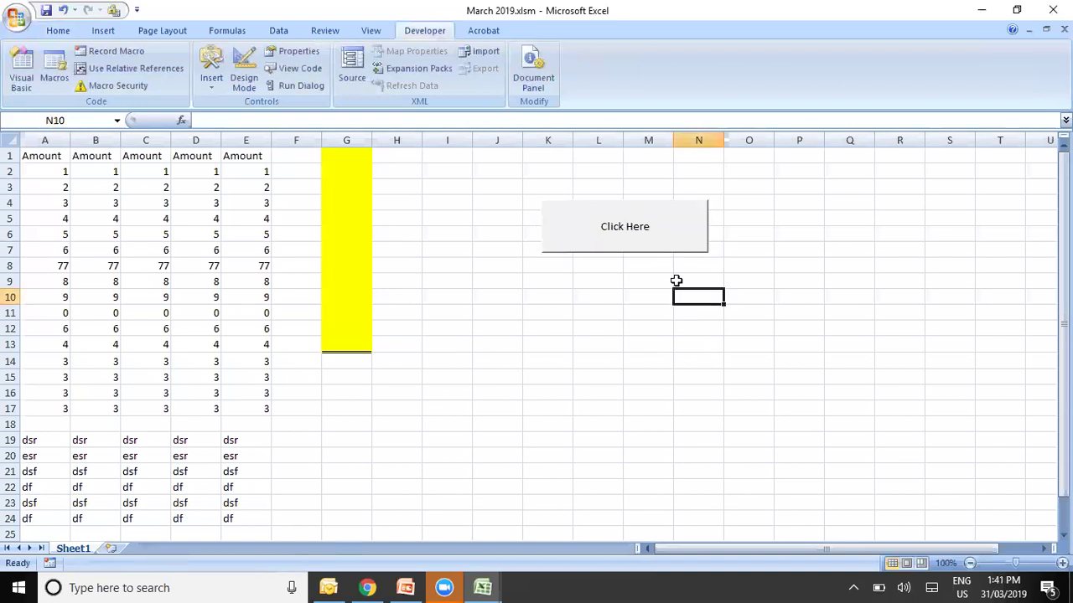
{"action": "double_click", "coordinate": [678, 247]}
{"action": "left_click", "coordinate": [680, 257]}
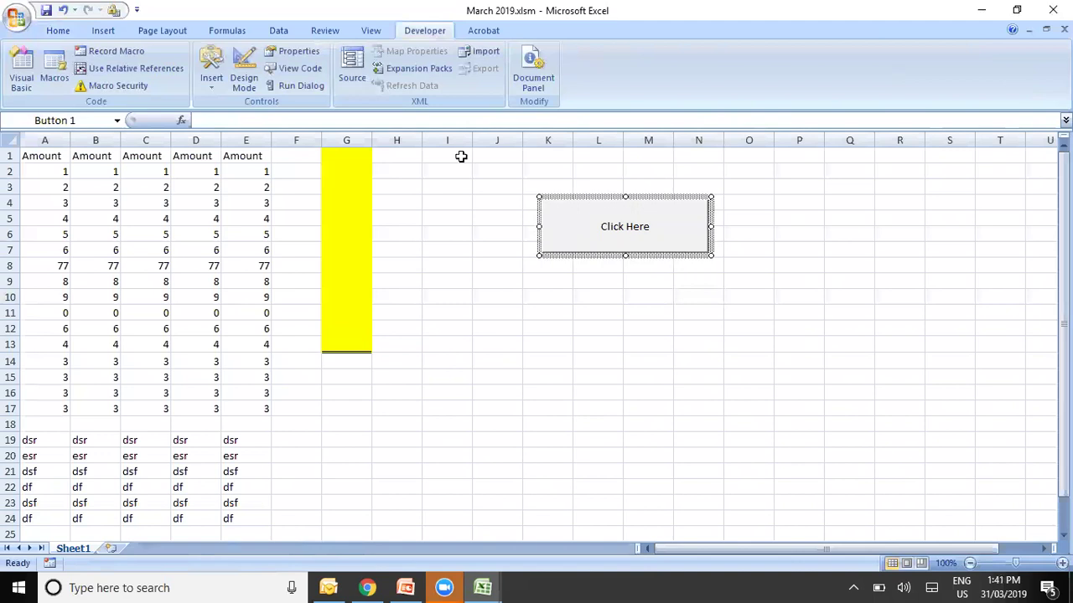
{"action": "left_click", "coordinate": [285, 69]}
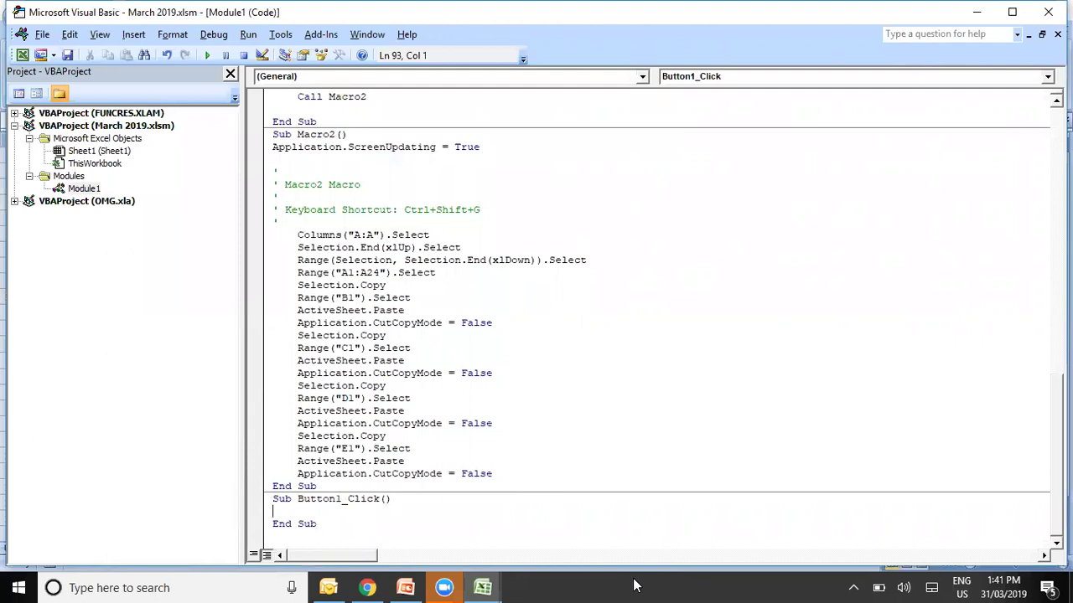
{"action": "key", "text": "alt+F11"}
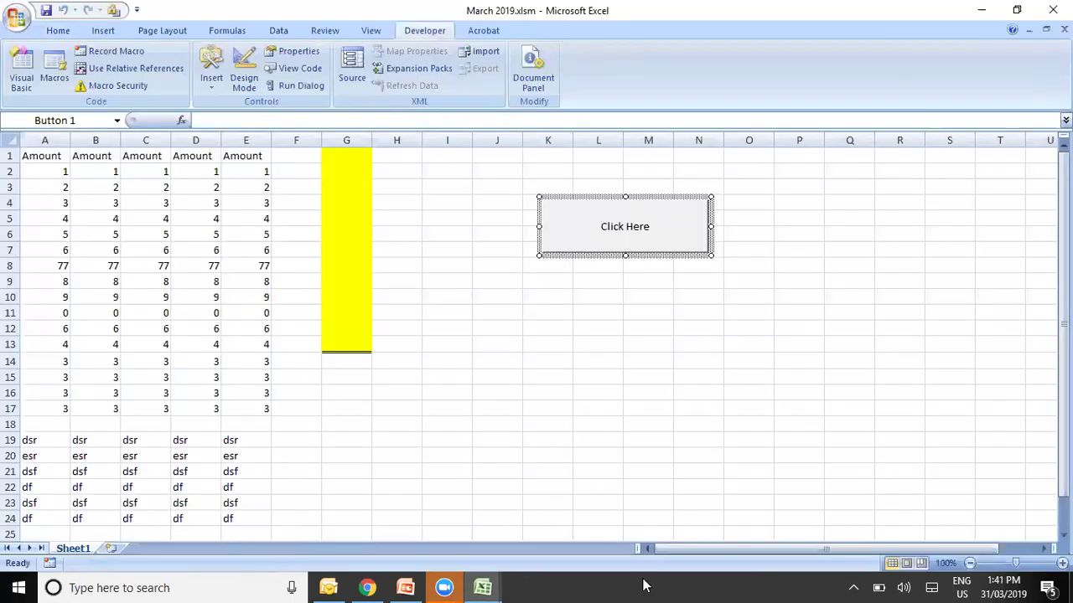
{"action": "left_click", "coordinate": [781, 344]}
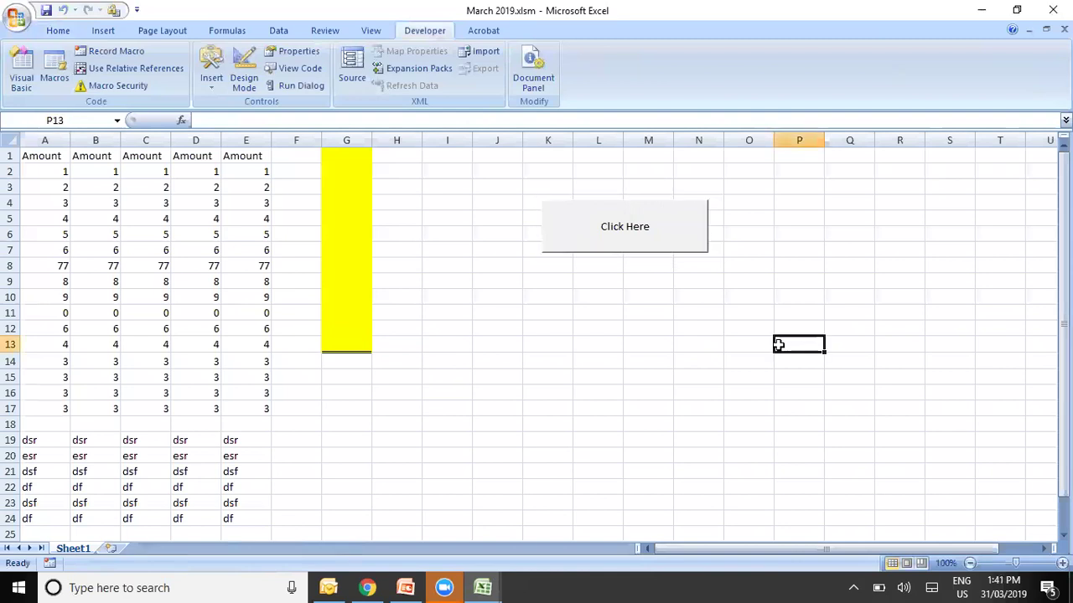
{"action": "right_click", "coordinate": [657, 253]}
{"action": "key", "text": "Escape"}
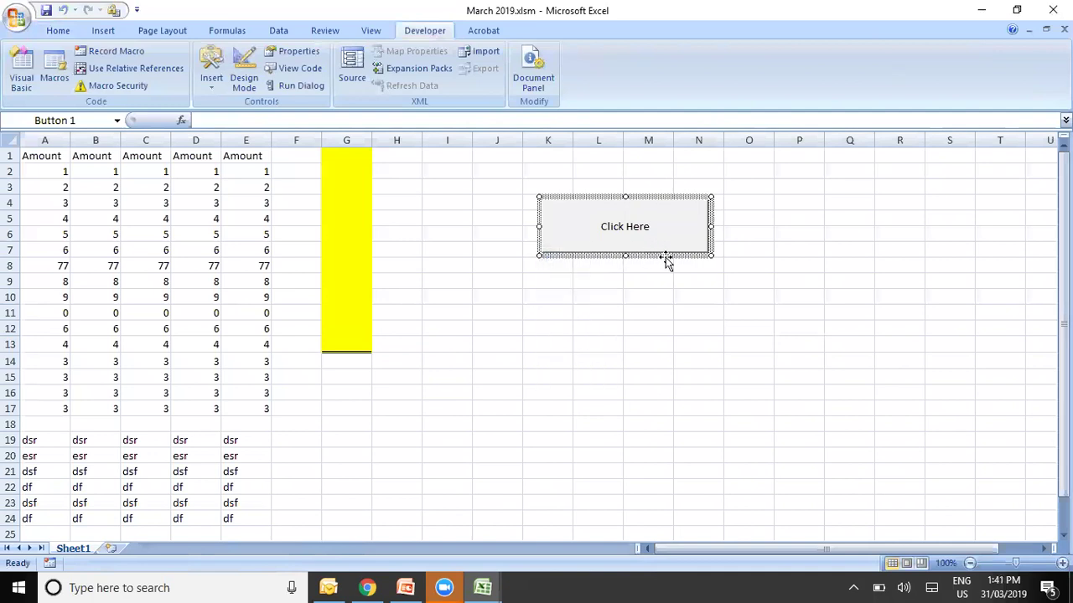
{"action": "left_click_drag", "start_coordinate": [642, 263], "coordinate": [363, 135]}
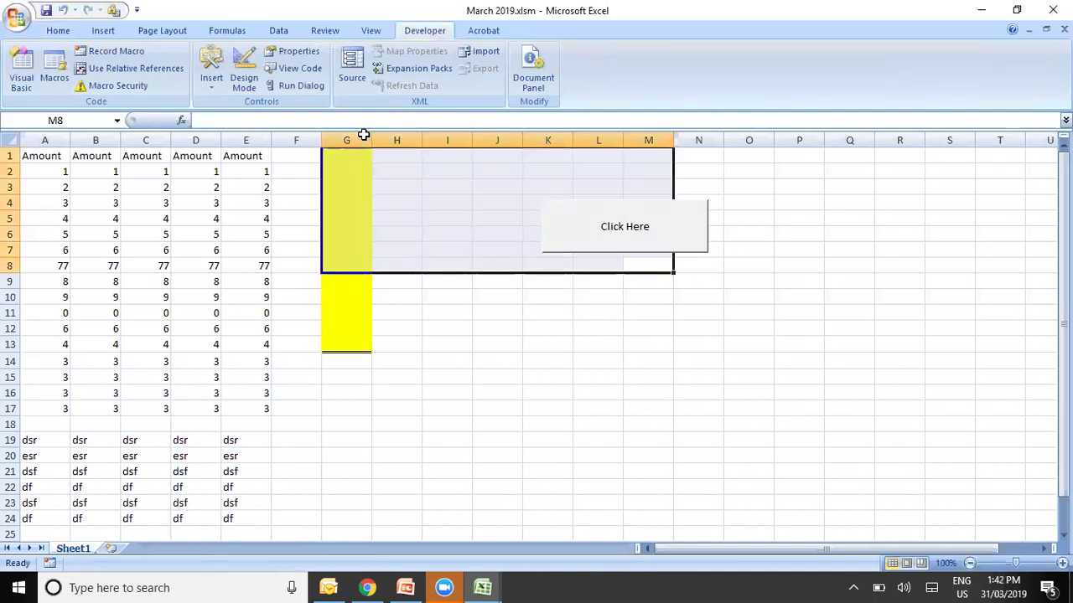
{"action": "left_click", "coordinate": [596, 326]}
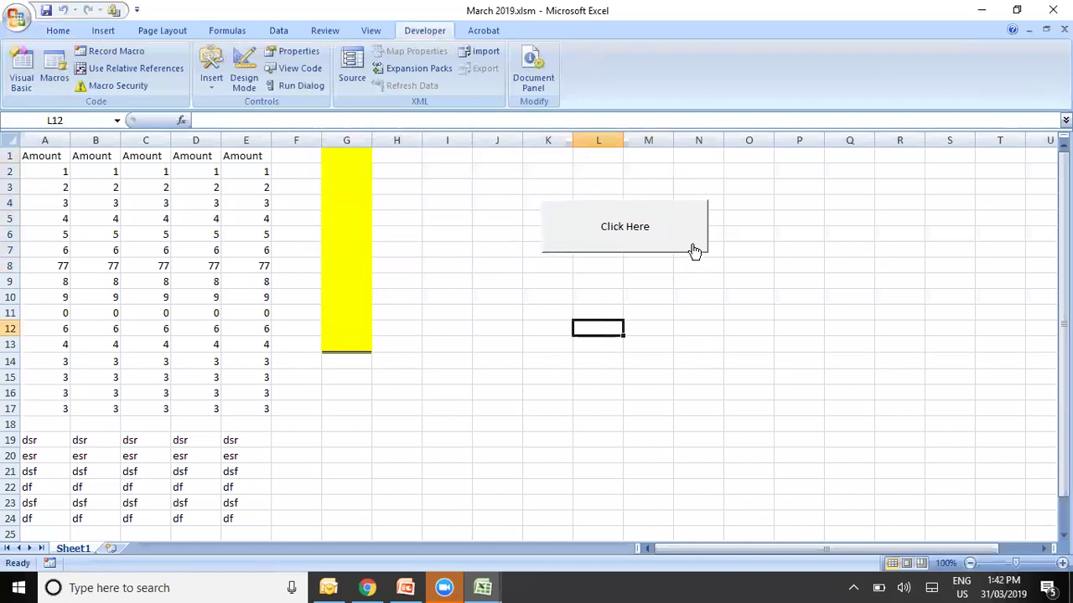
{"action": "right_click", "coordinate": [692, 249]}
{"action": "key", "text": "Escape"}
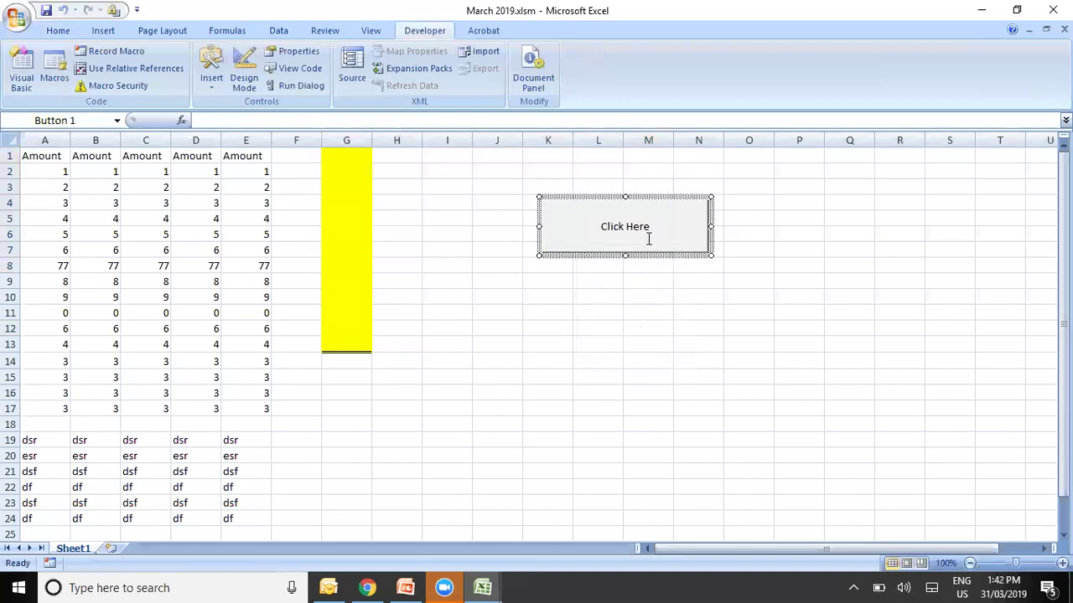
{"action": "left_click", "coordinate": [298, 71]}
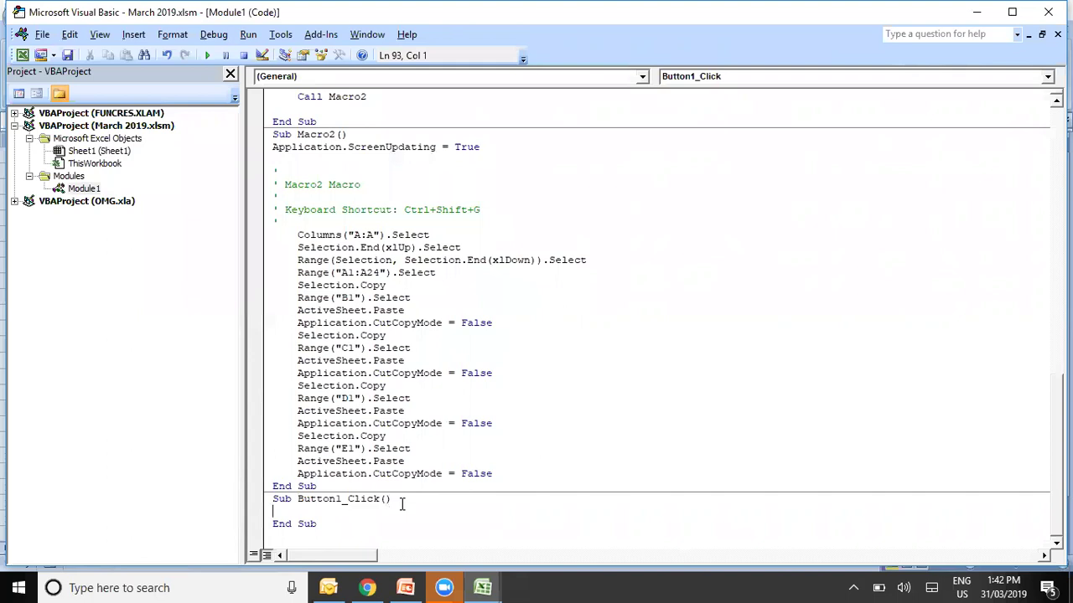
{"action": "key", "text": "alt+F11"}
{"action": "left_click", "coordinate": [610, 327]}
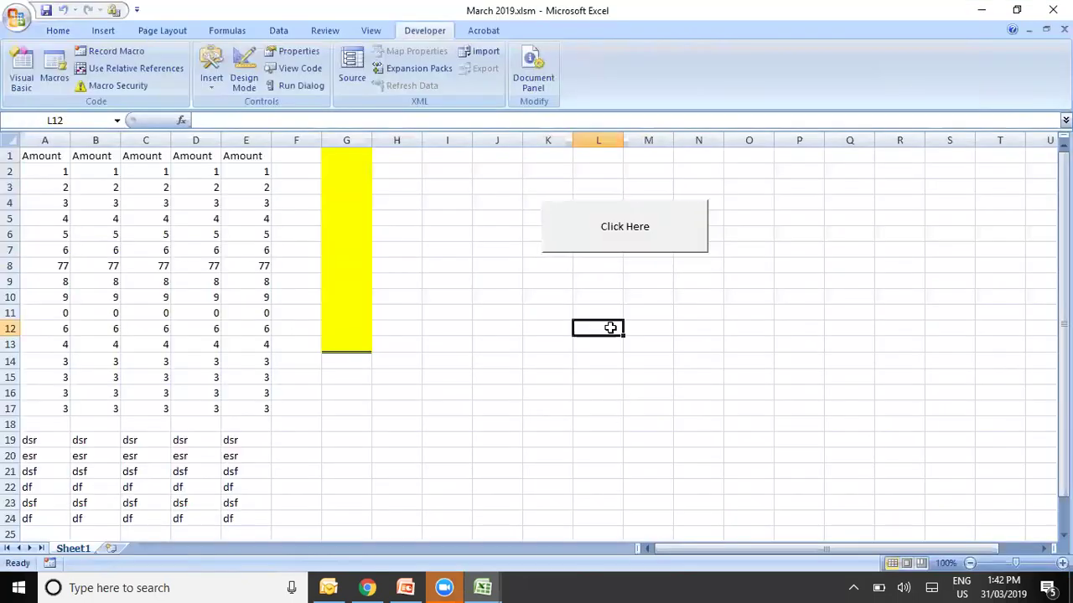
{"action": "right_click", "coordinate": [638, 255]}
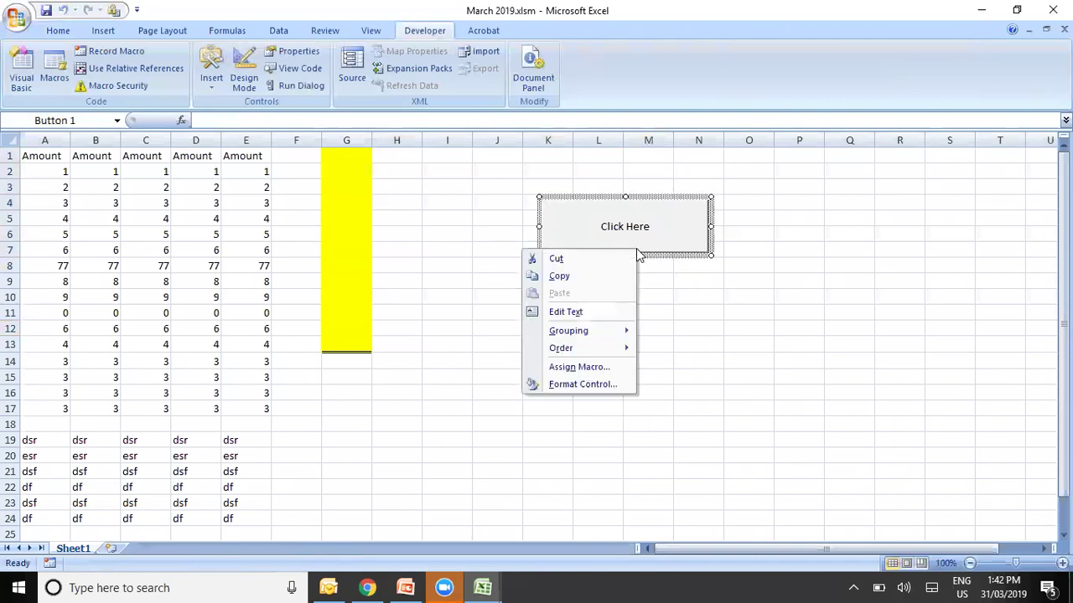
{"action": "key", "text": "Escape"}
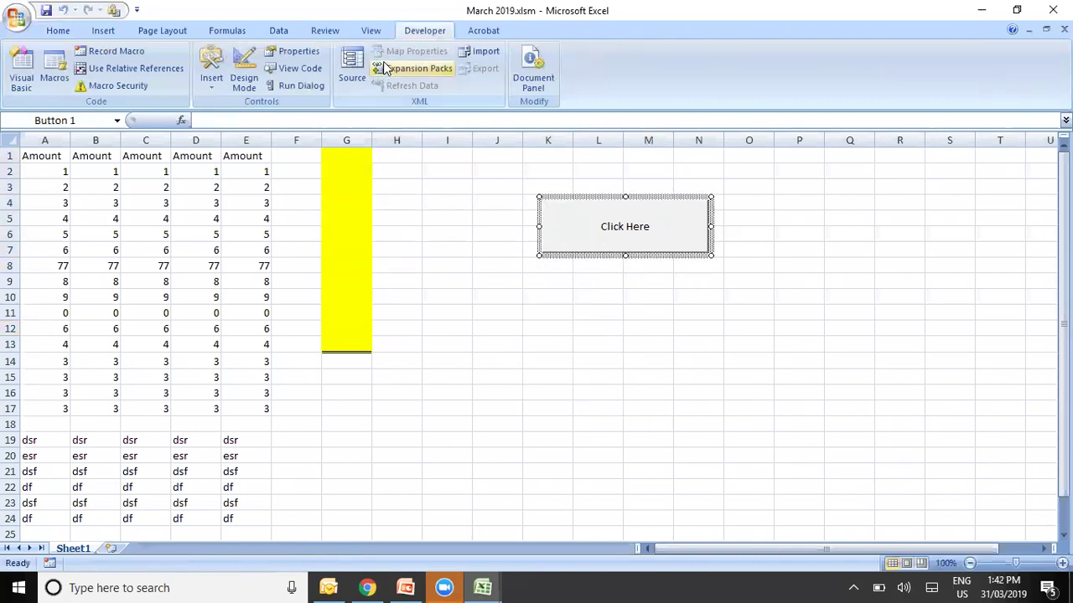
{"action": "left_click", "coordinate": [379, 32]}
{"action": "left_click", "coordinate": [409, 33]}
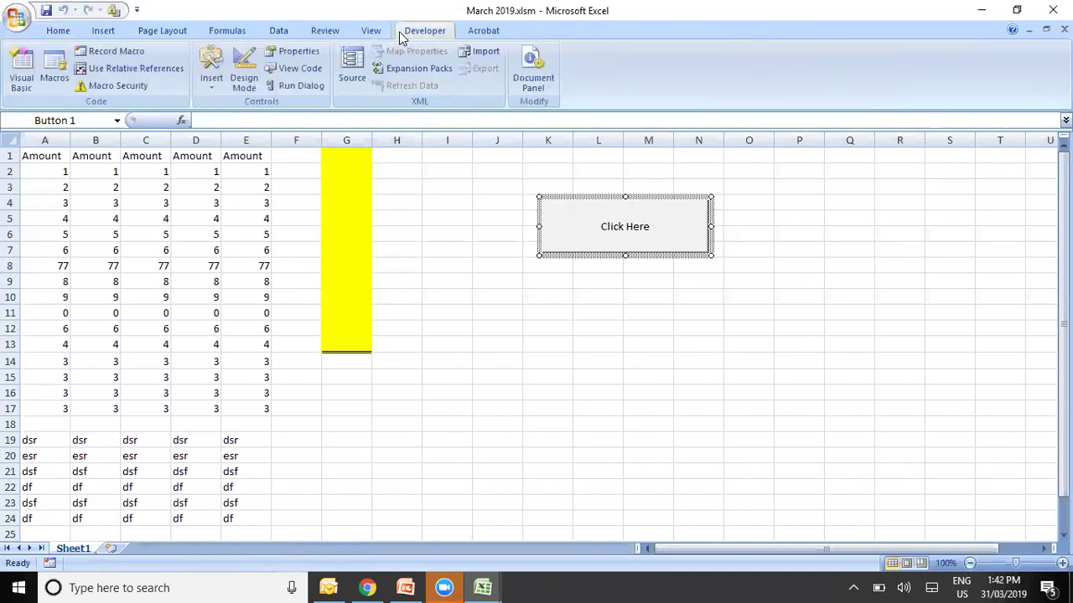
{"action": "left_click", "coordinate": [299, 70]}
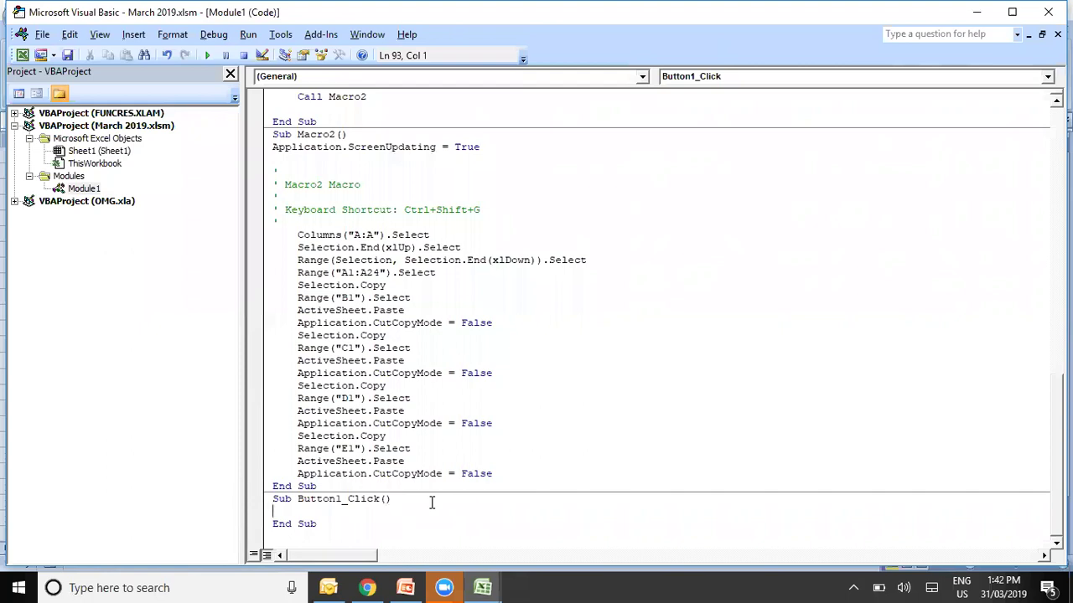
- Write 'Call kumarajit' inside Button1_Click using autocomplete, then return to Excel
{"action": "type", "text": "call "}
{"action": "type", "text": "kuam"}
{"action": "key", "text": "ctrl+space"}
{"action": "key", "text": "Down"}
{"action": "key", "text": "Tab"}
{"action": "key", "text": "Down"}
{"action": "left_click", "coordinate": [656, 411]}
{"action": "key", "text": "alt+Tab"}
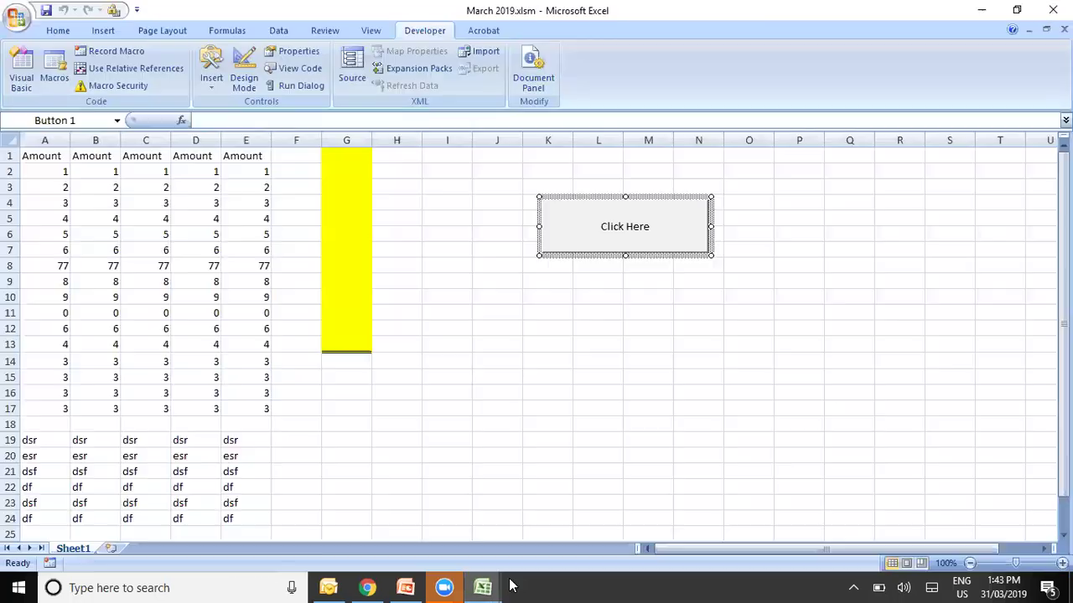
- Clear columns A–G and run the Click Here button to refill the Amount data
{"action": "left_click", "coordinate": [612, 377]}
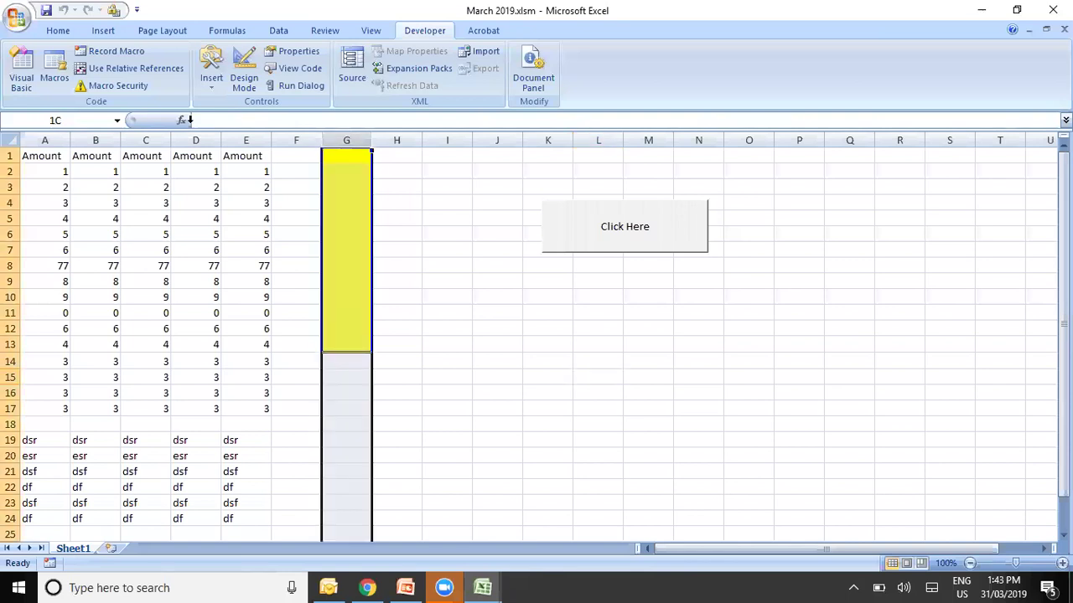
{"action": "left_click_drag", "start_coordinate": [348, 140], "coordinate": [41, 140]}
{"action": "key", "text": "Delete"}
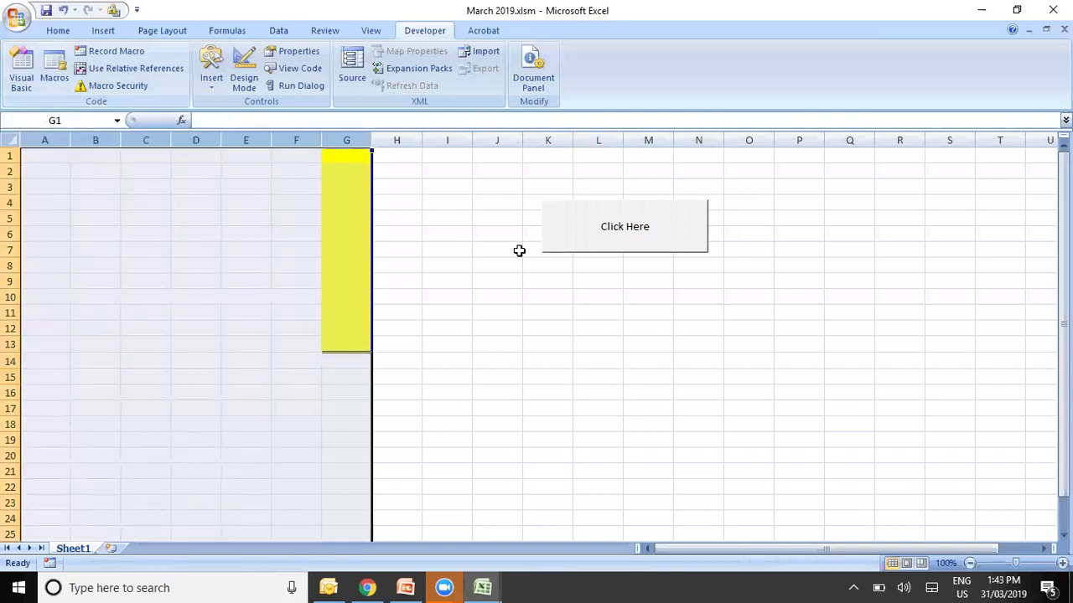
{"action": "left_click", "coordinate": [560, 299]}
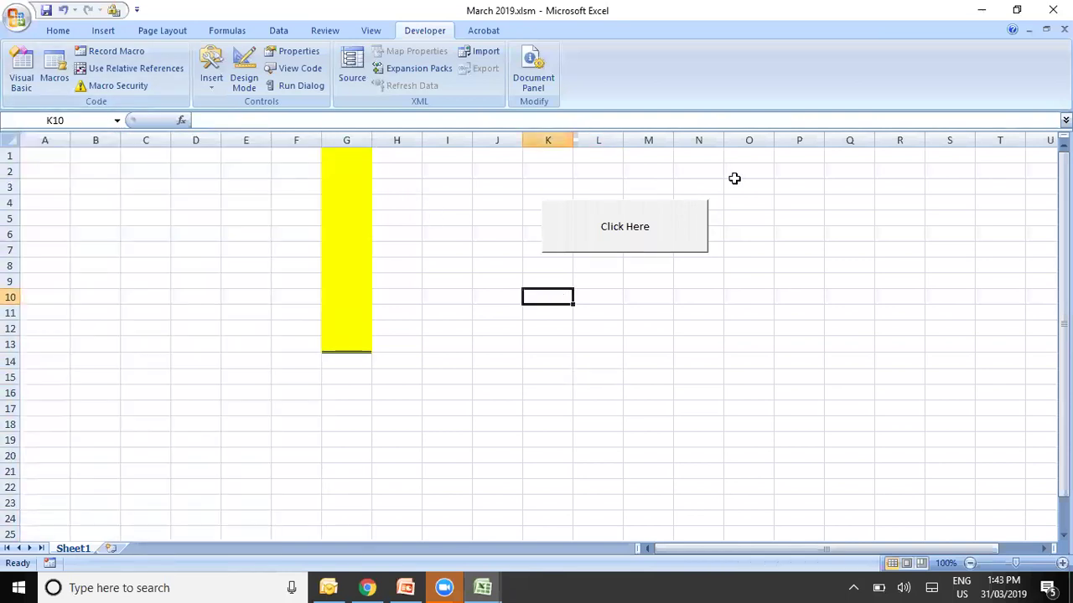
{"action": "left_click", "coordinate": [667, 240]}
{"action": "left_click", "coordinate": [666, 241]}
{"action": "left_click", "coordinate": [663, 237]}
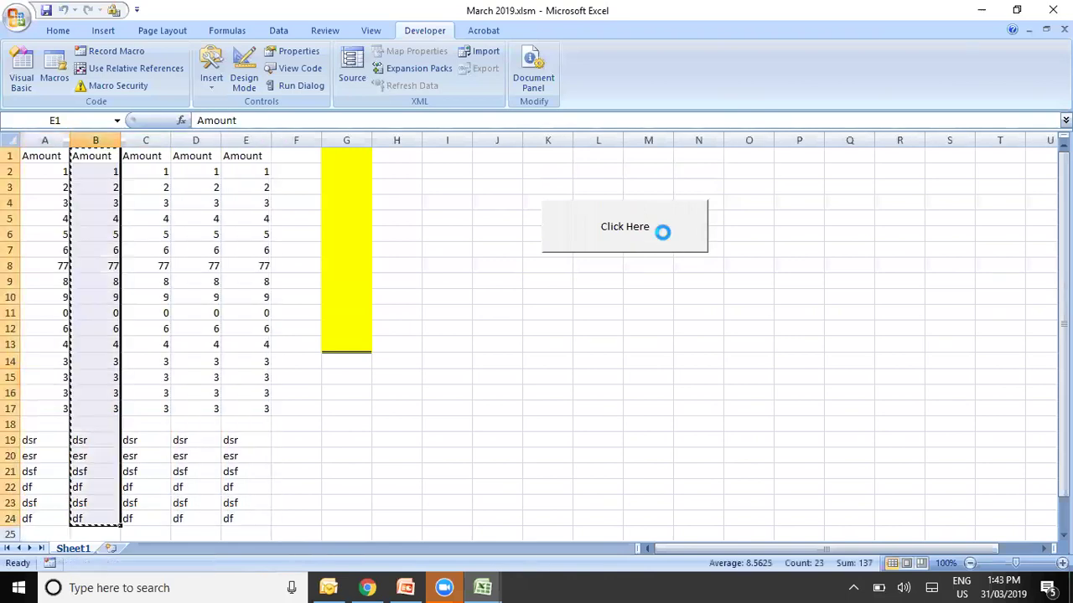
{"action": "left_click", "coordinate": [665, 239]}
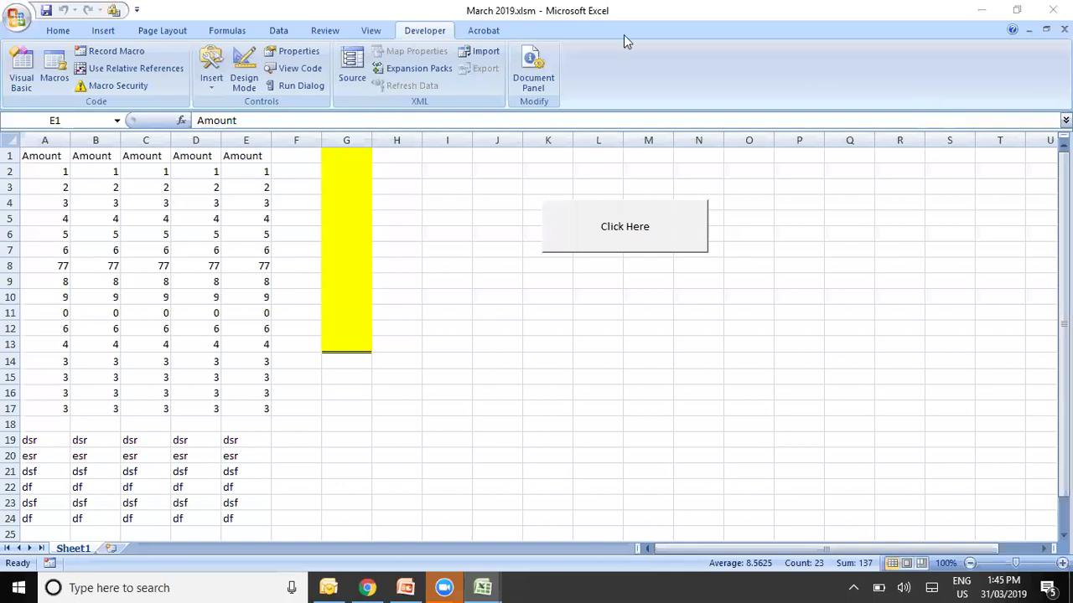
- Click cell L13 and open the Developer Insert controls gallery
{"action": "left_click", "coordinate": [623, 34]}
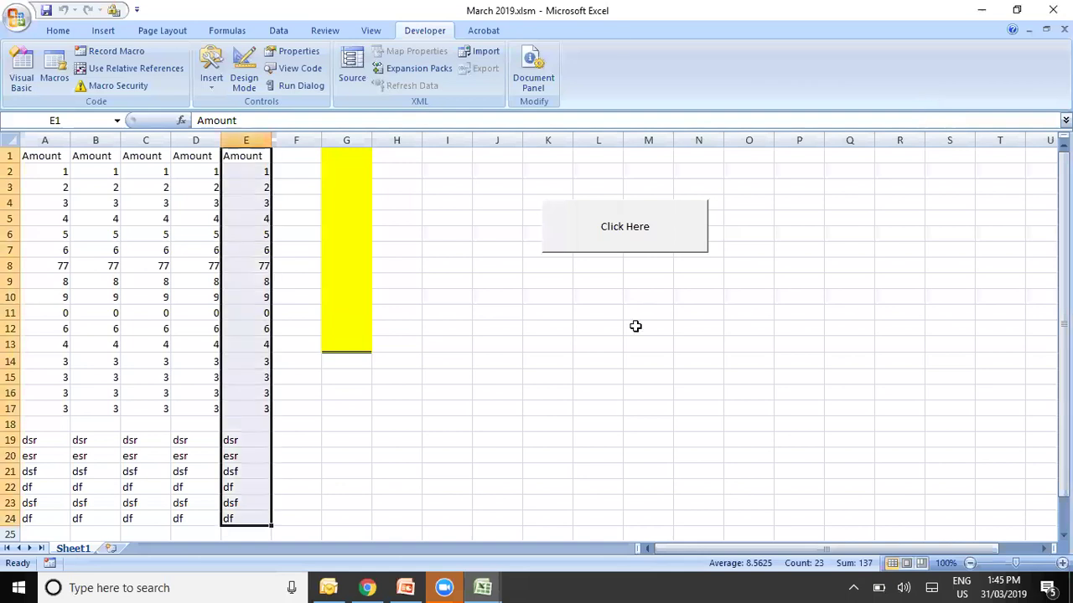
{"action": "left_click", "coordinate": [617, 340]}
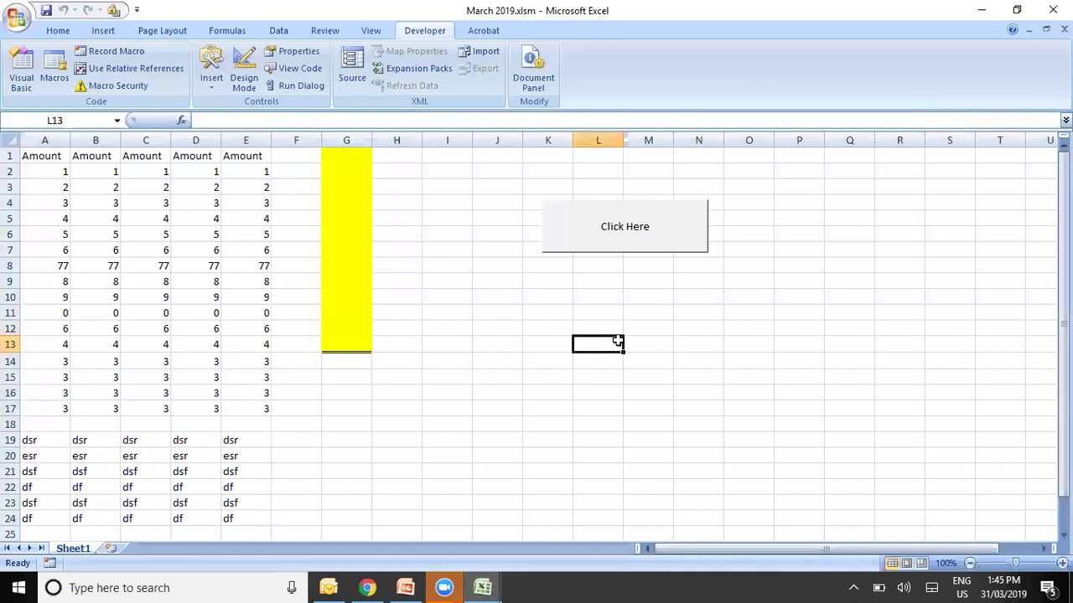
{"action": "left_click", "coordinate": [212, 92]}
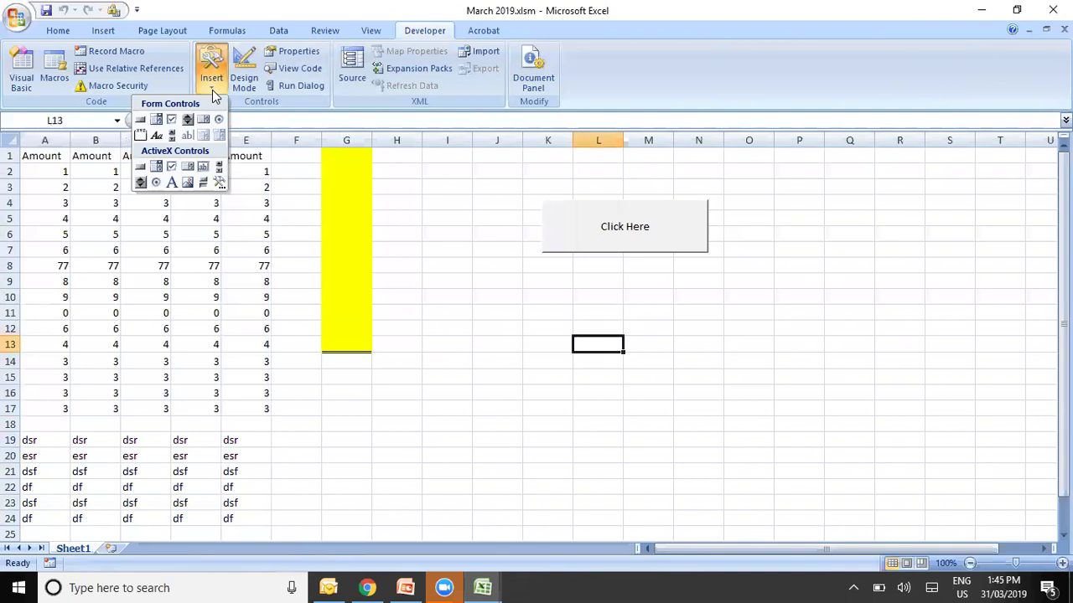
- Draw an ActiveX command button below the Click Here button
{"action": "left_click", "coordinate": [140, 171]}
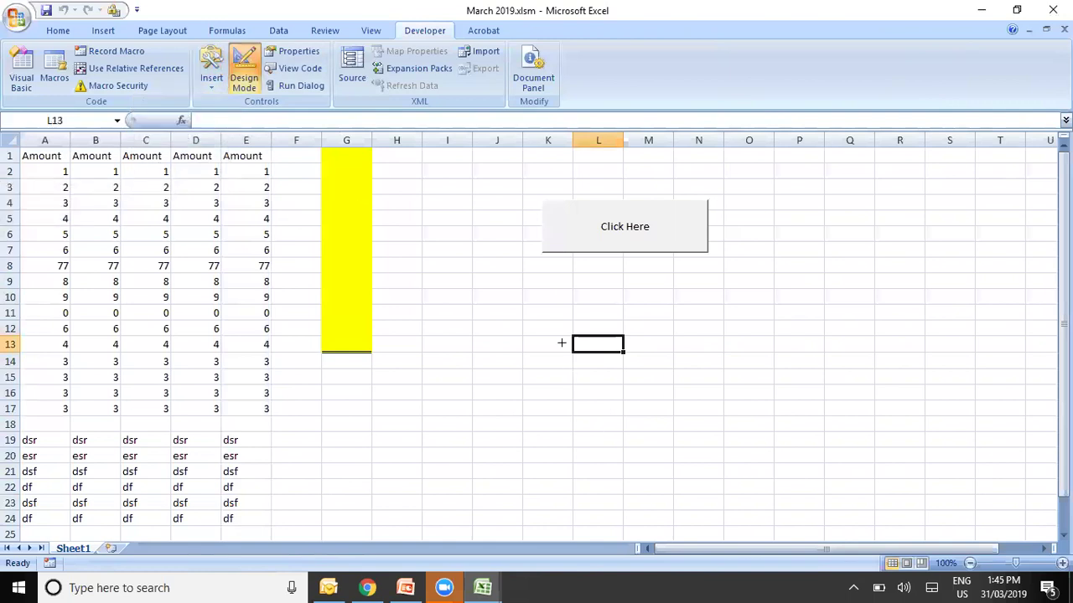
{"action": "left_click_drag", "start_coordinate": [542, 272], "coordinate": [708, 331]}
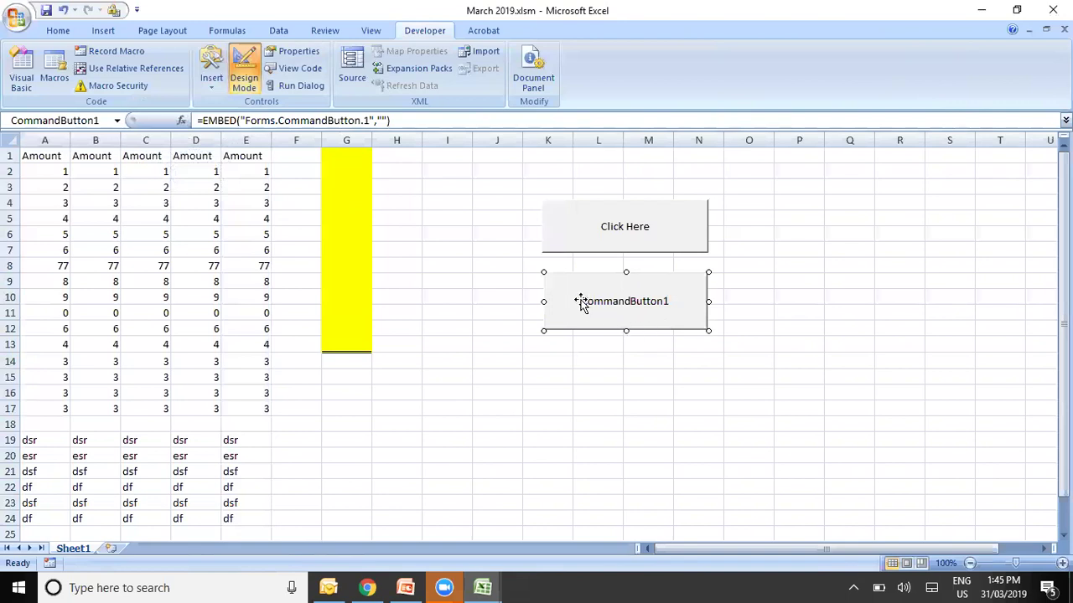
{"action": "left_click", "coordinate": [630, 347]}
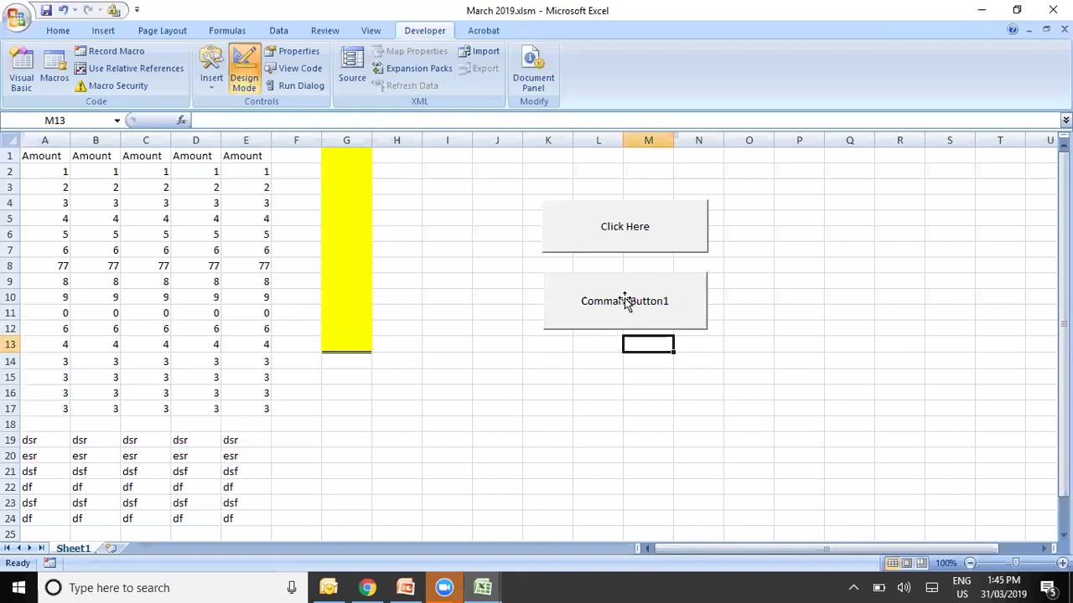
- Change the new command button's caption from CommandButton1 to 'Click here'
{"action": "left_click", "coordinate": [626, 300]}
{"action": "right_click", "coordinate": [625, 300]}
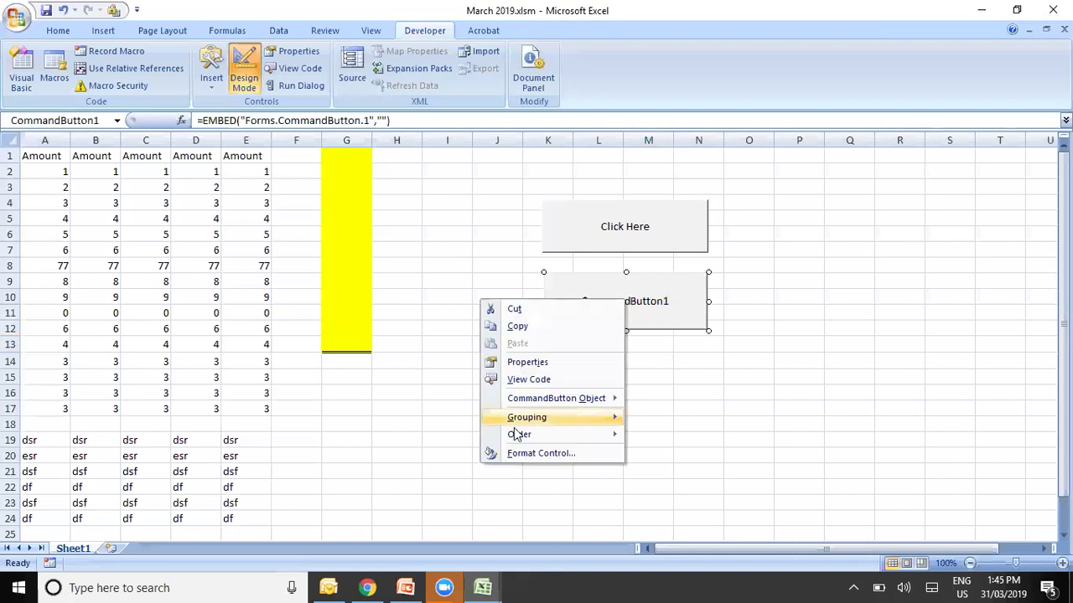
{"action": "mouse_move", "coordinate": [571, 404]}
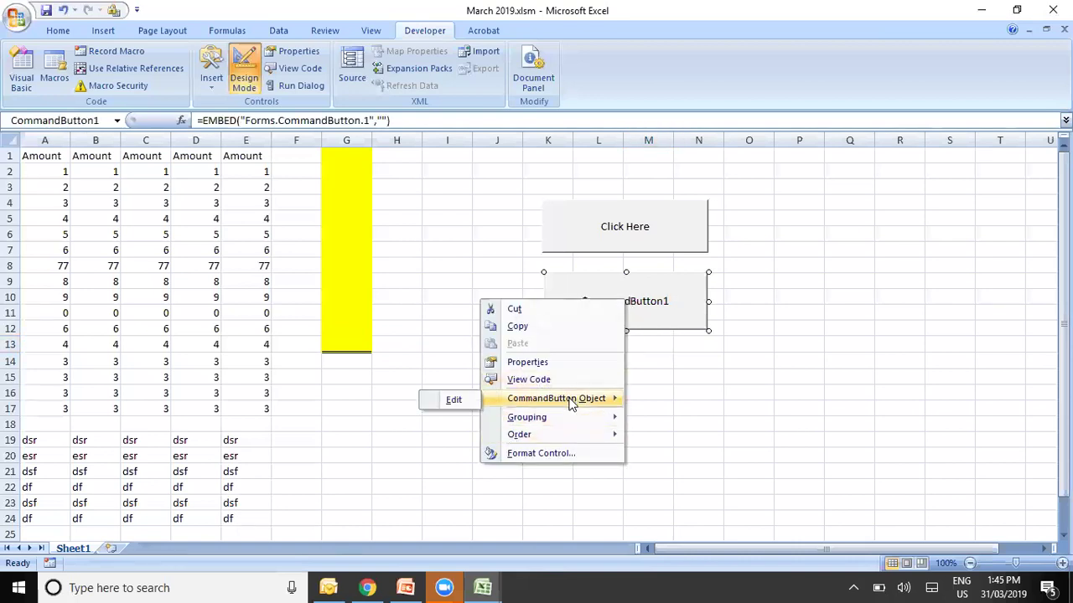
{"action": "left_click", "coordinate": [459, 398]}
{"action": "key", "text": "BackSpace"}
{"action": "key", "text": "BackSpace"}
{"action": "key", "text": "BackSpace"}
{"action": "key", "text": "BackSpace"}
{"action": "key", "text": "BackSpace"}
{"action": "key", "text": "BackSpace"}
{"action": "key", "text": "BackSpace"}
{"action": "type", "text": "Click here"}
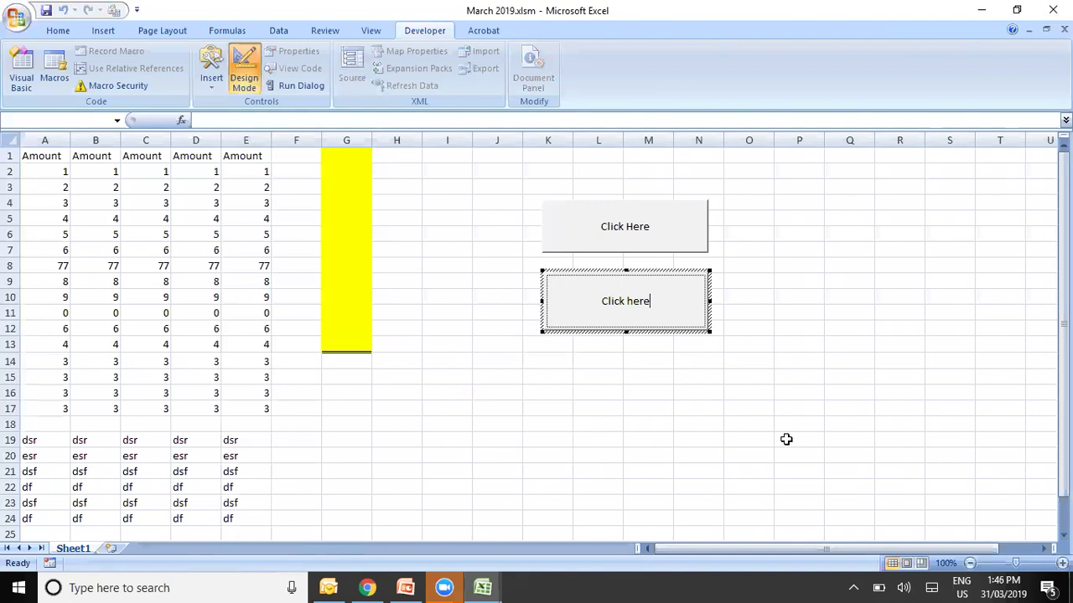
{"action": "left_click", "coordinate": [693, 390]}
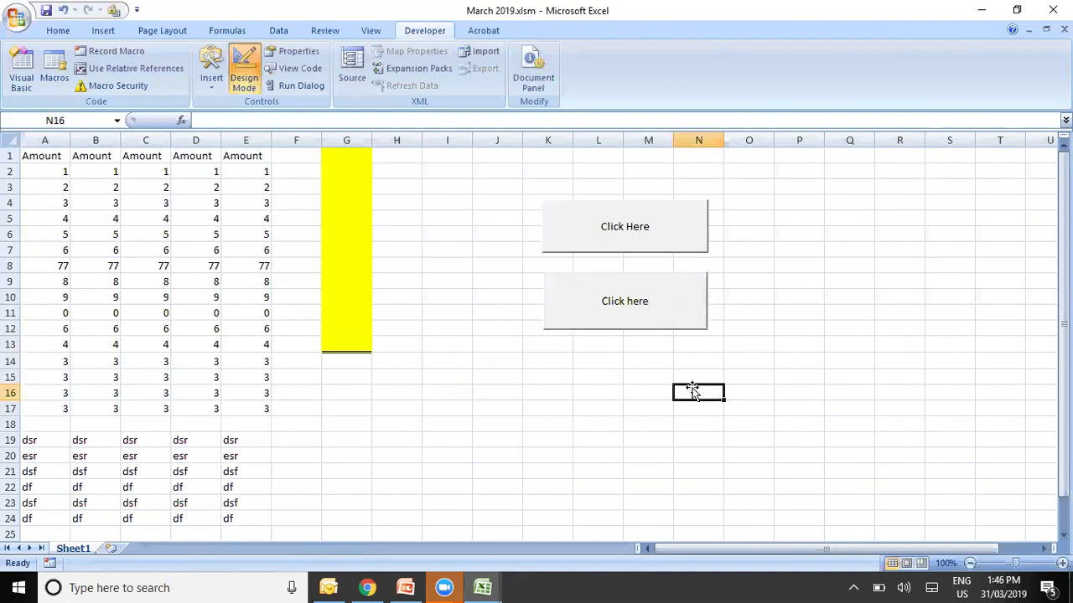
- Make CommandButton1_Click call the kumarajit macro, then close the VBA editor
{"action": "double_click", "coordinate": [642, 307]}
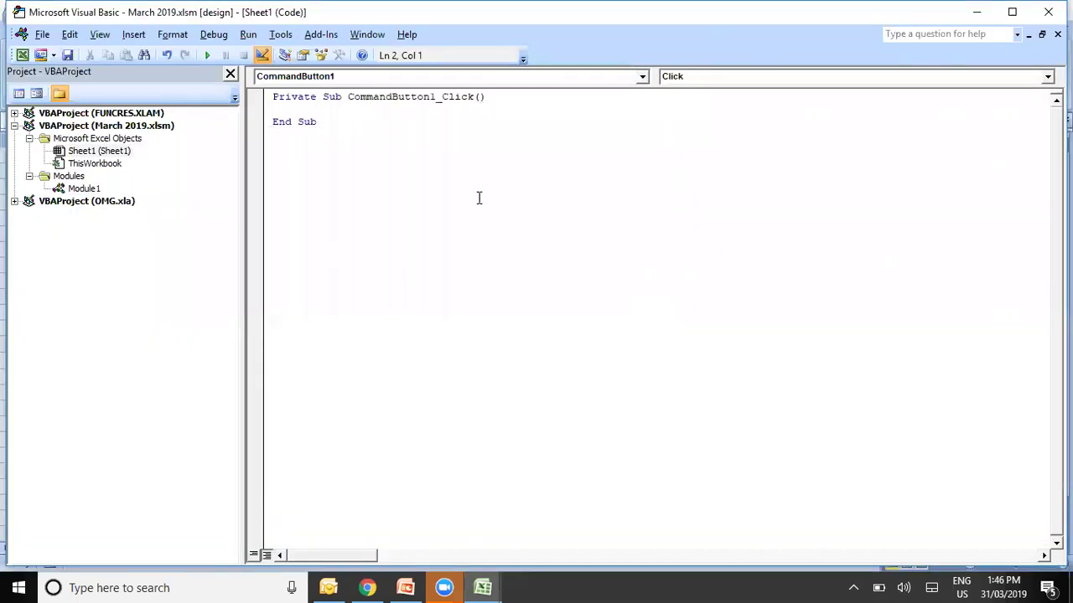
{"action": "type", "text": "call "}
{"action": "type", "text": "kuam"}
{"action": "key", "text": "ctrl+space"}
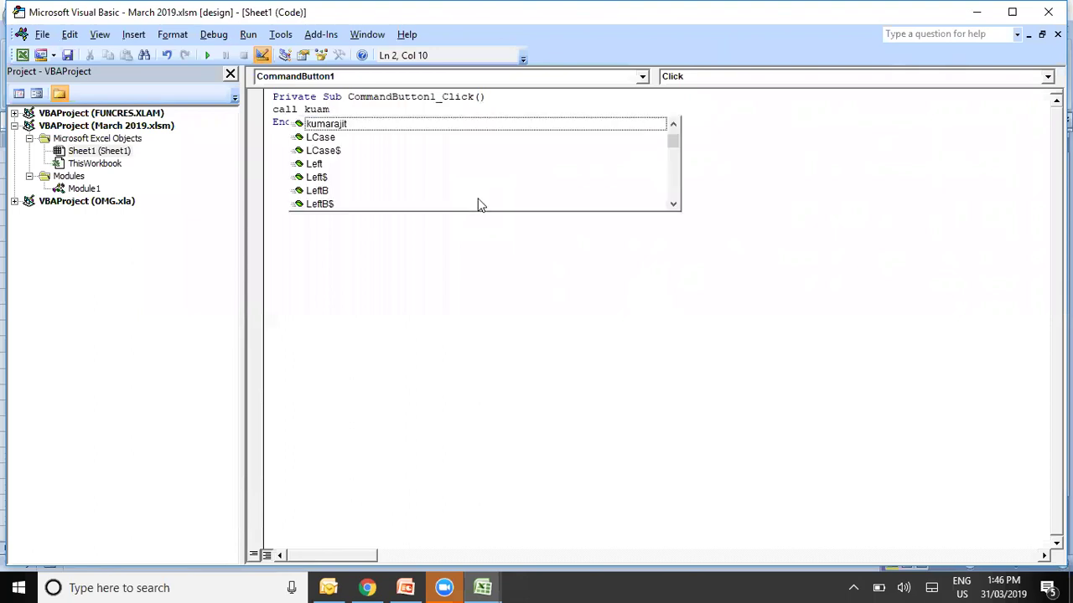
{"action": "key", "text": "Tab"}
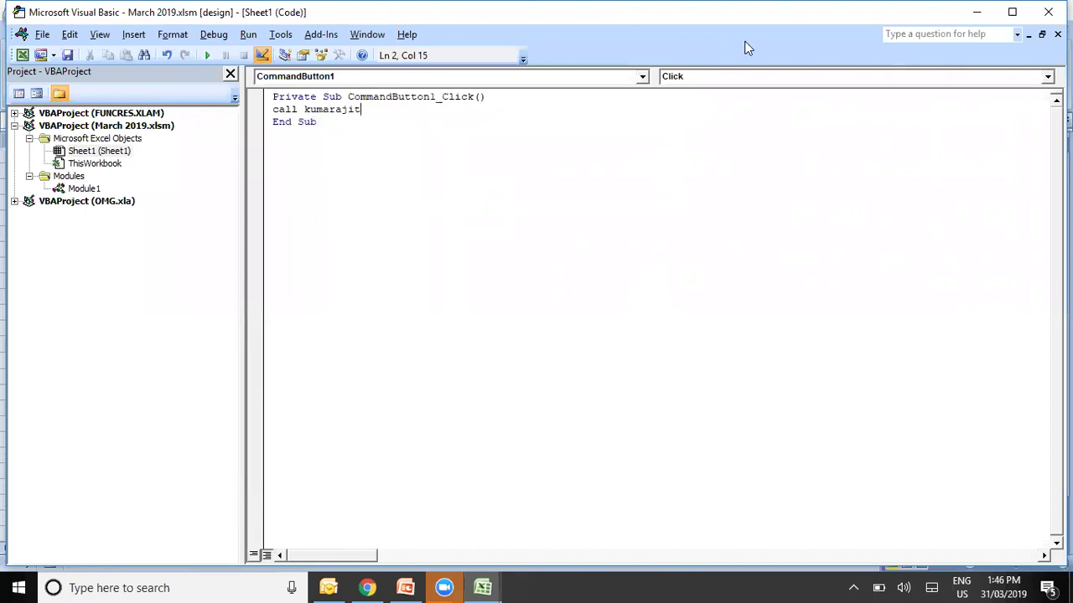
{"action": "left_click", "coordinate": [1048, 12]}
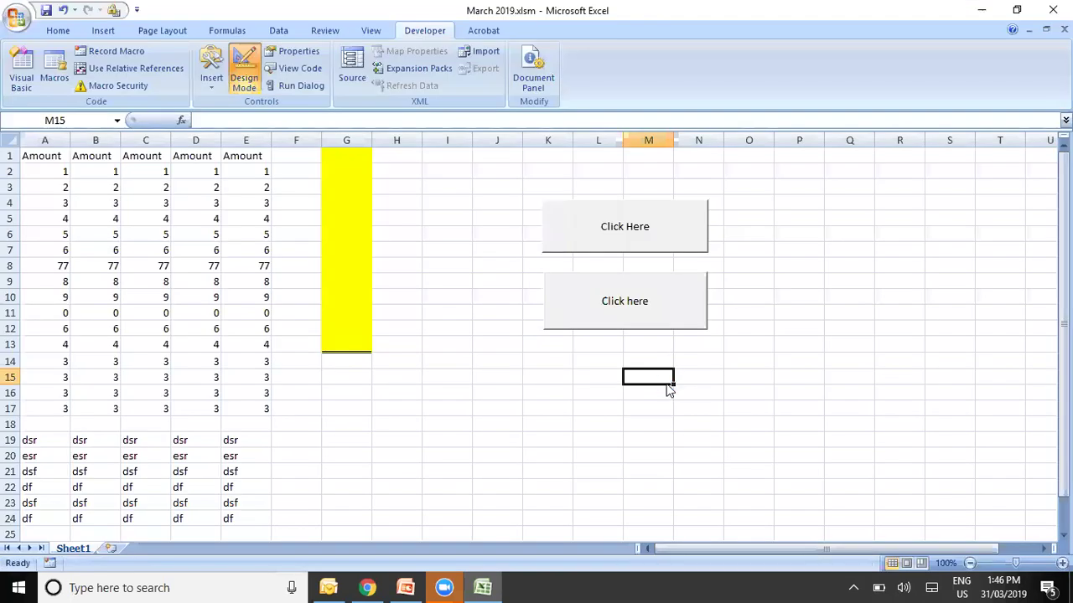
- Deselect the button by clicking cell I12 and turn off Design Mode
{"action": "left_click", "coordinate": [633, 317]}
{"action": "left_click", "coordinate": [436, 330]}
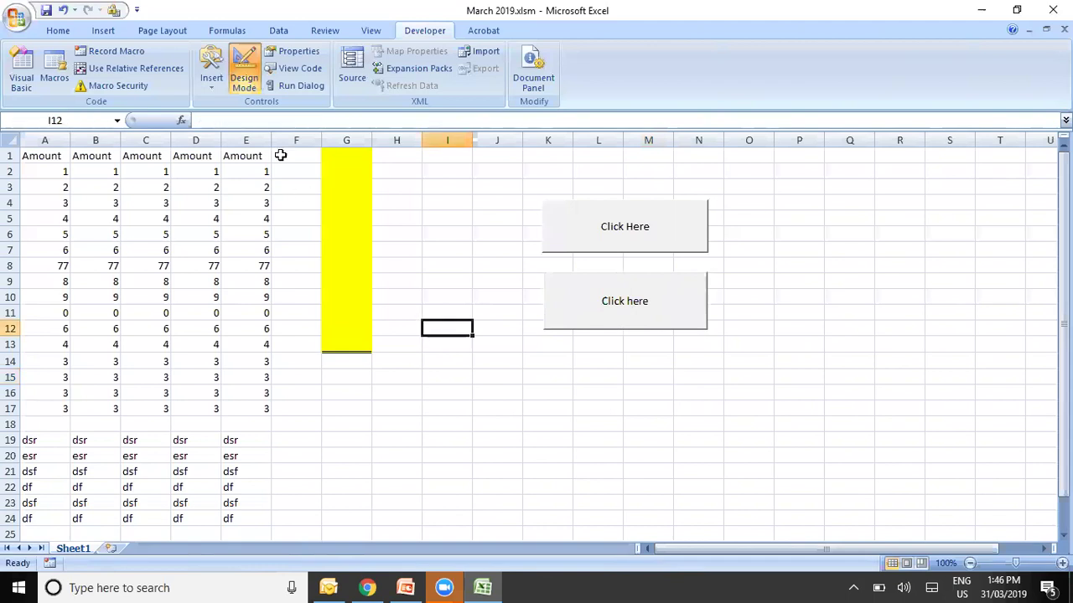
{"action": "left_click", "coordinate": [249, 67]}
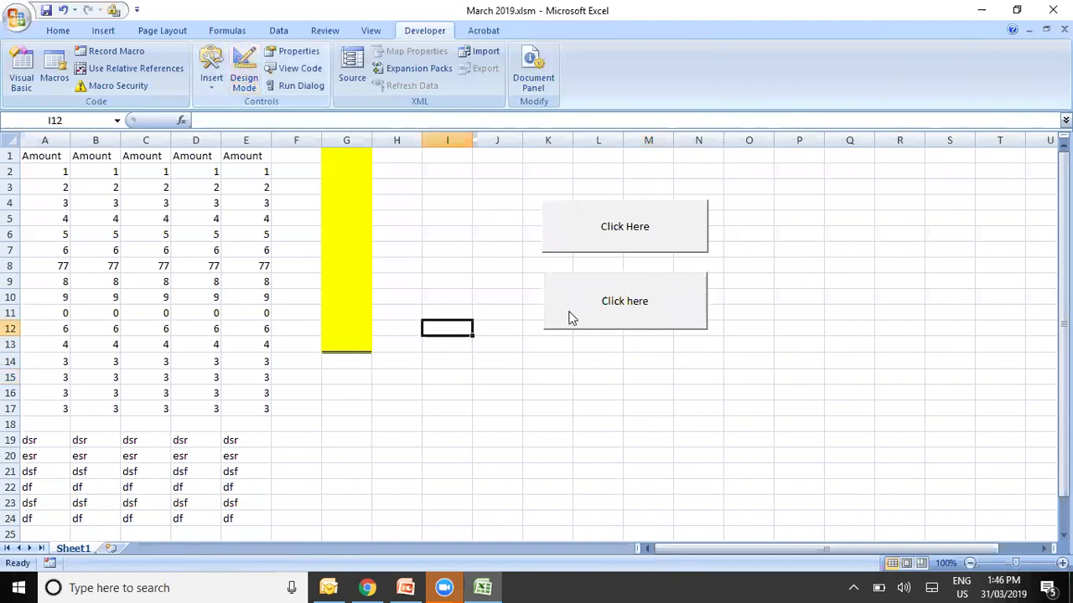
- Run the Click here and Click Here buttons several times to test the column-copying macro
{"action": "left_click", "coordinate": [611, 307]}
{"action": "left_click", "coordinate": [612, 311]}
{"action": "left_click", "coordinate": [612, 311]}
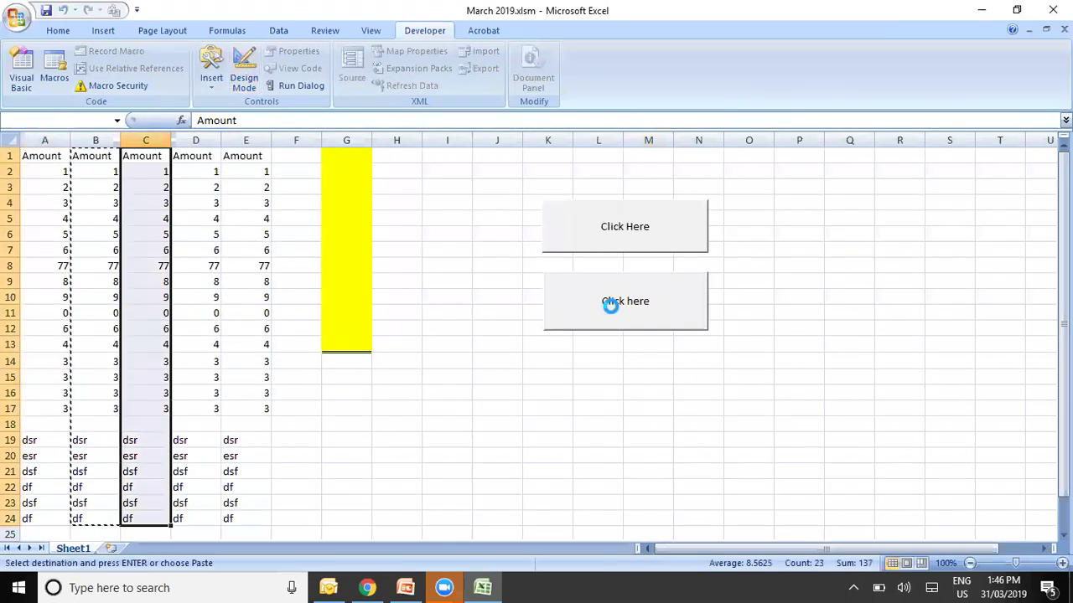
{"action": "left_click", "coordinate": [642, 232]}
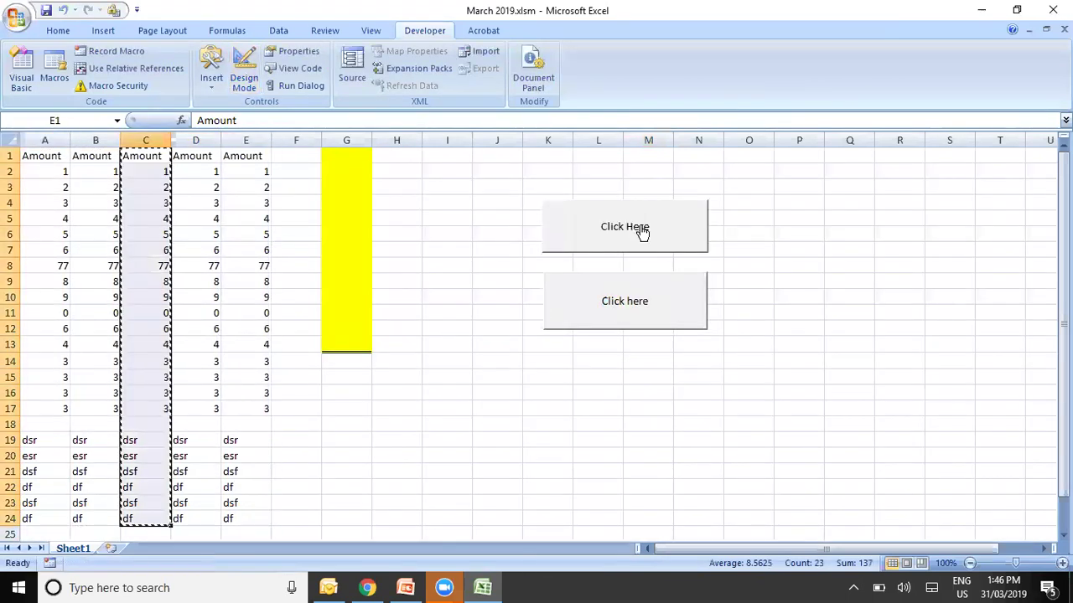
{"action": "left_click", "coordinate": [642, 232]}
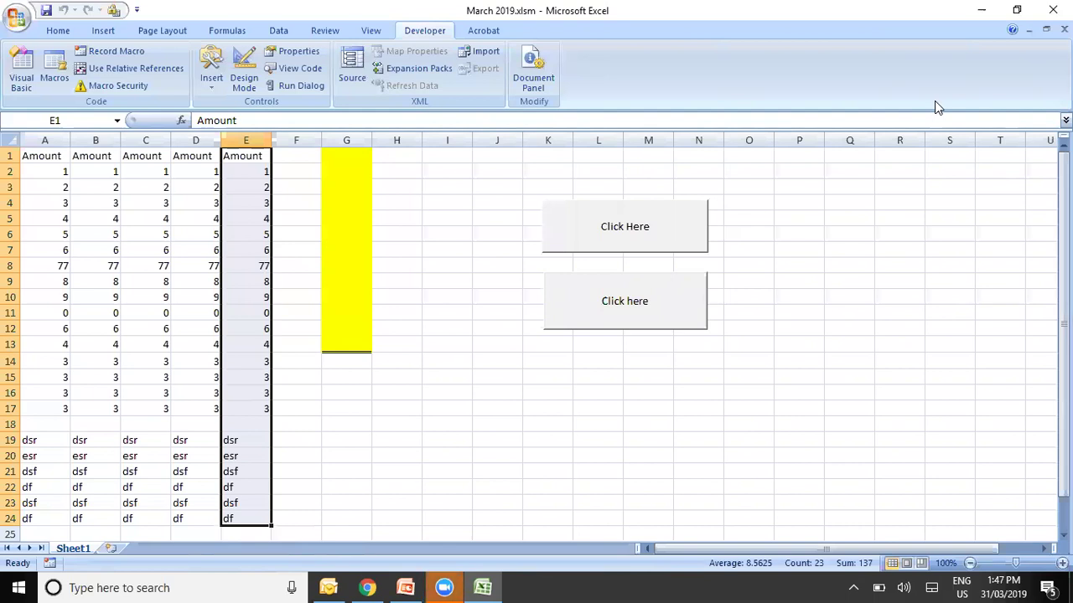
{"action": "left_click", "coordinate": [748, 377]}
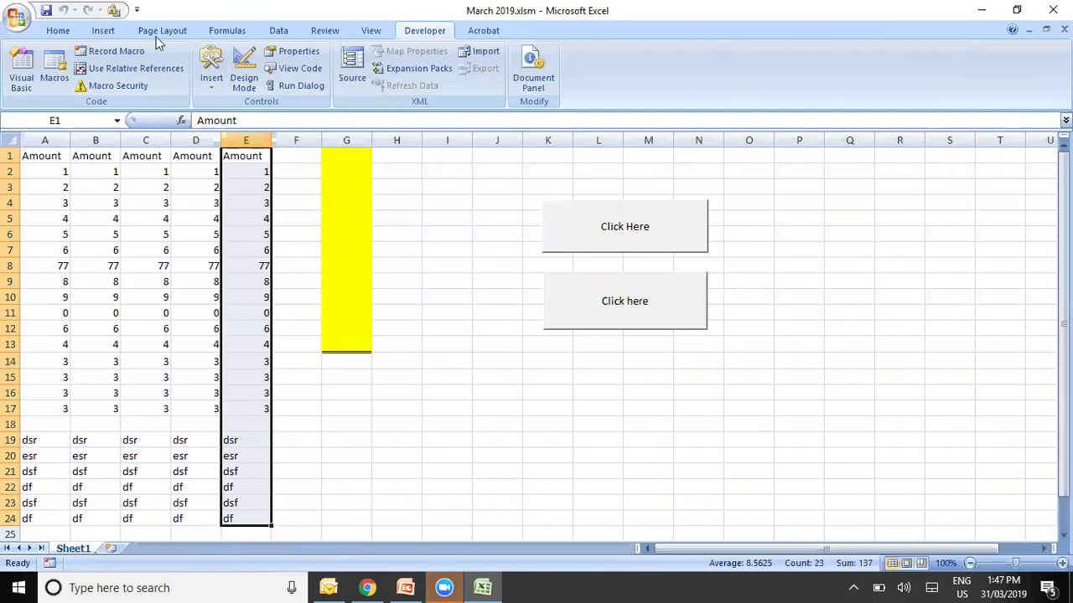
- Insert a Heart shape drawn below the Click here button
{"action": "left_click", "coordinate": [105, 30]}
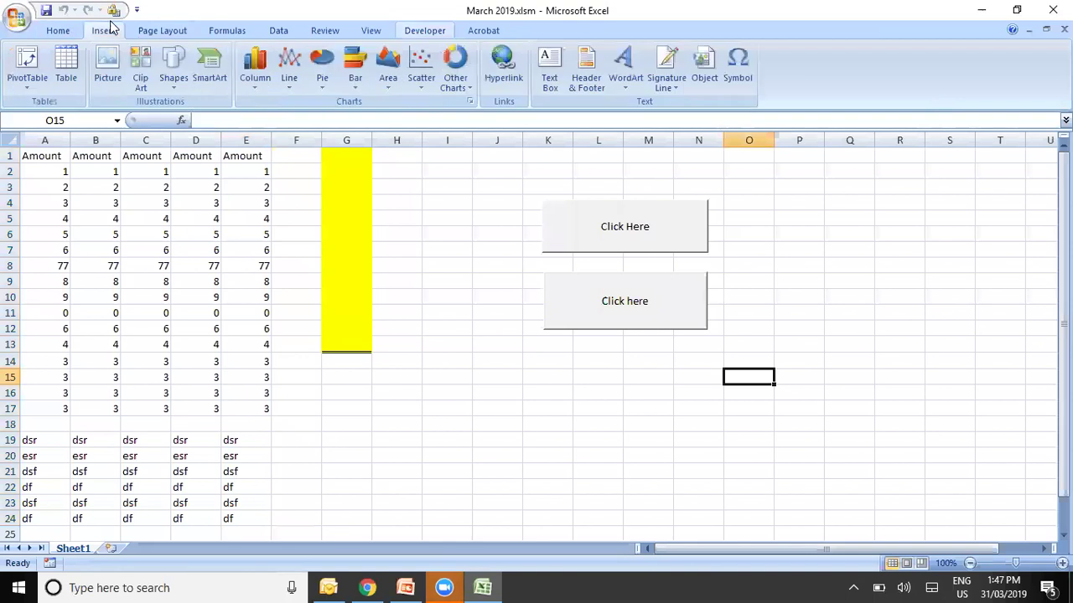
{"action": "left_click", "coordinate": [177, 88]}
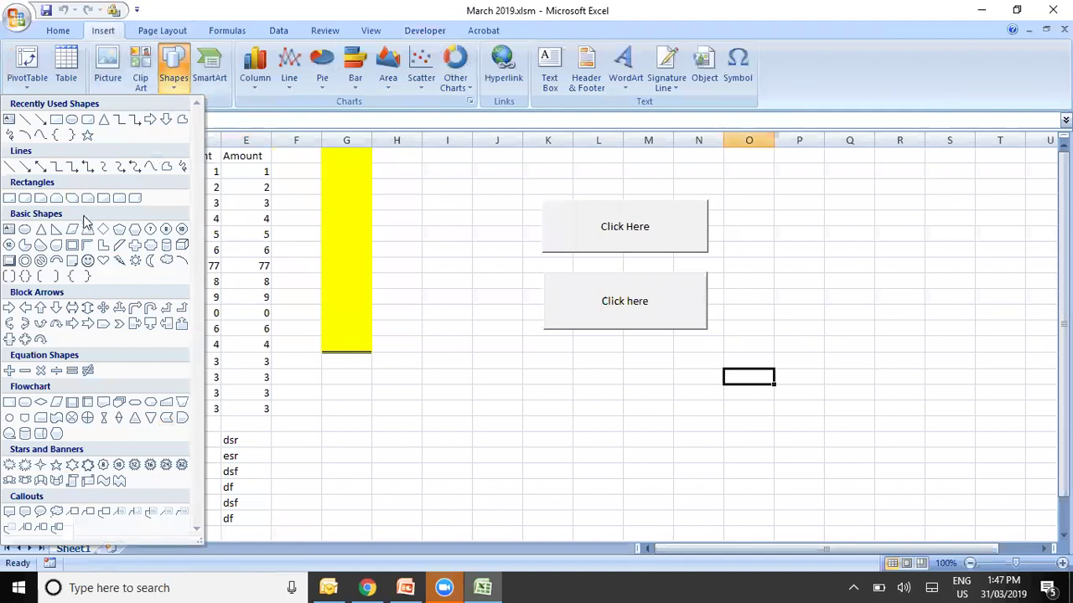
{"action": "left_click", "coordinate": [103, 262]}
{"action": "left_click_drag", "start_coordinate": [583, 377], "coordinate": [698, 487]}
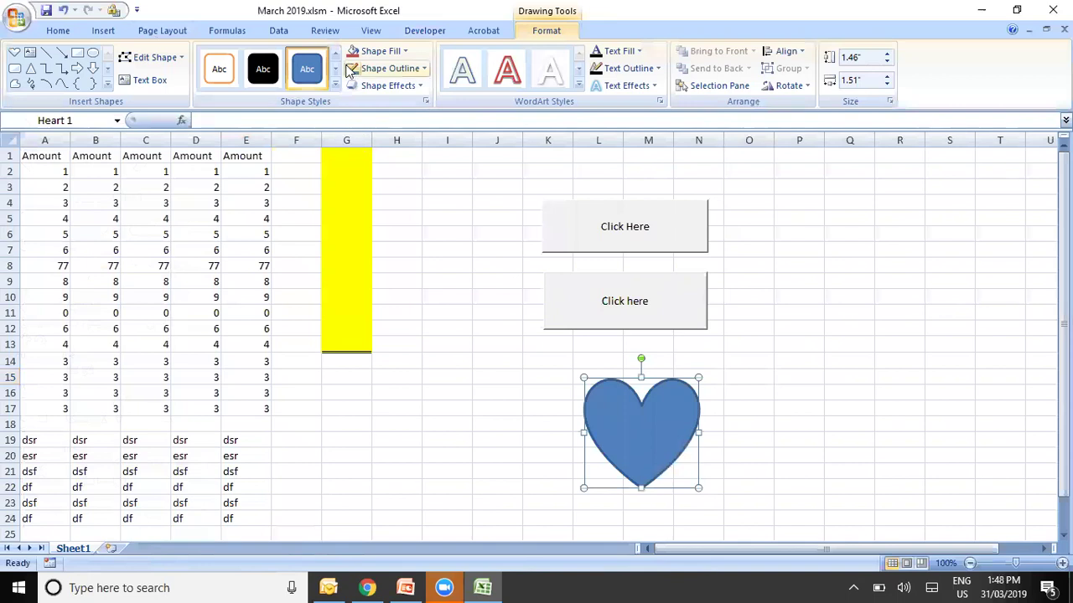
- Fill the heart with dark blue and deselect it
{"action": "left_click", "coordinate": [406, 52]}
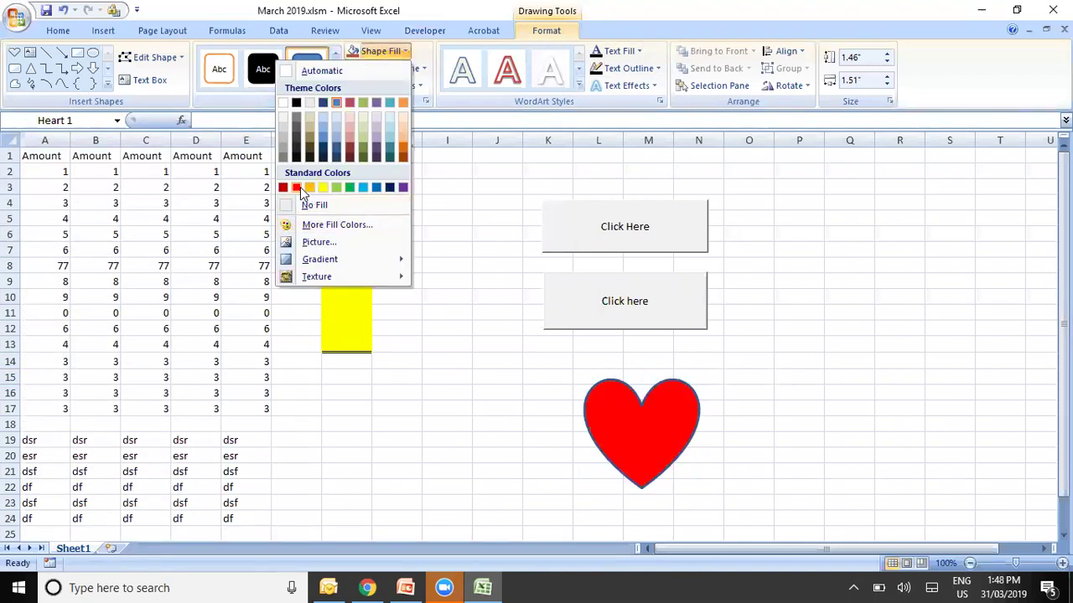
{"action": "left_click", "coordinate": [390, 188]}
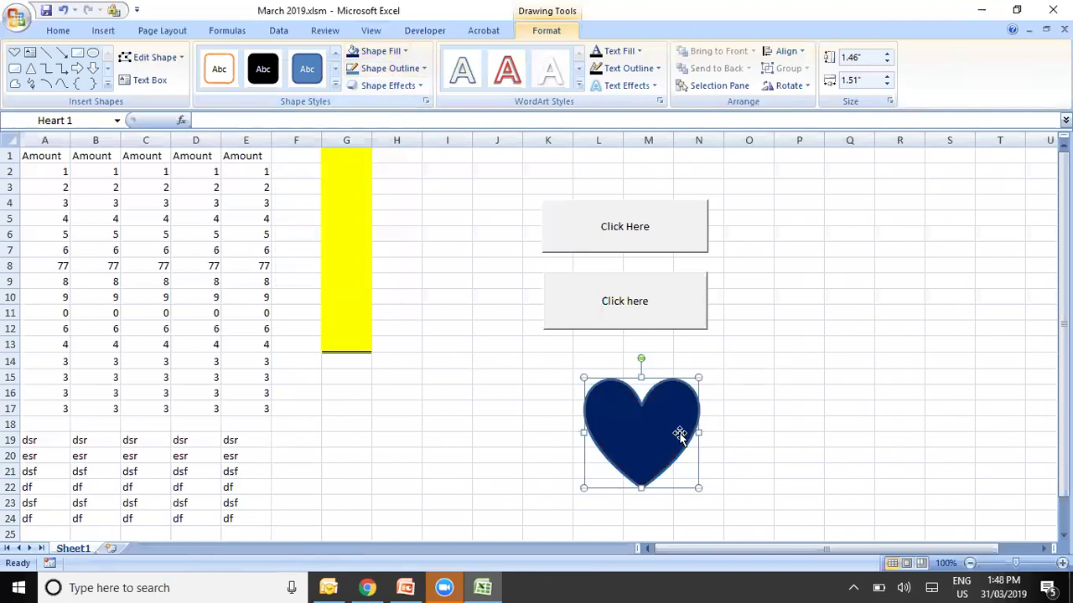
{"action": "left_click", "coordinate": [791, 424]}
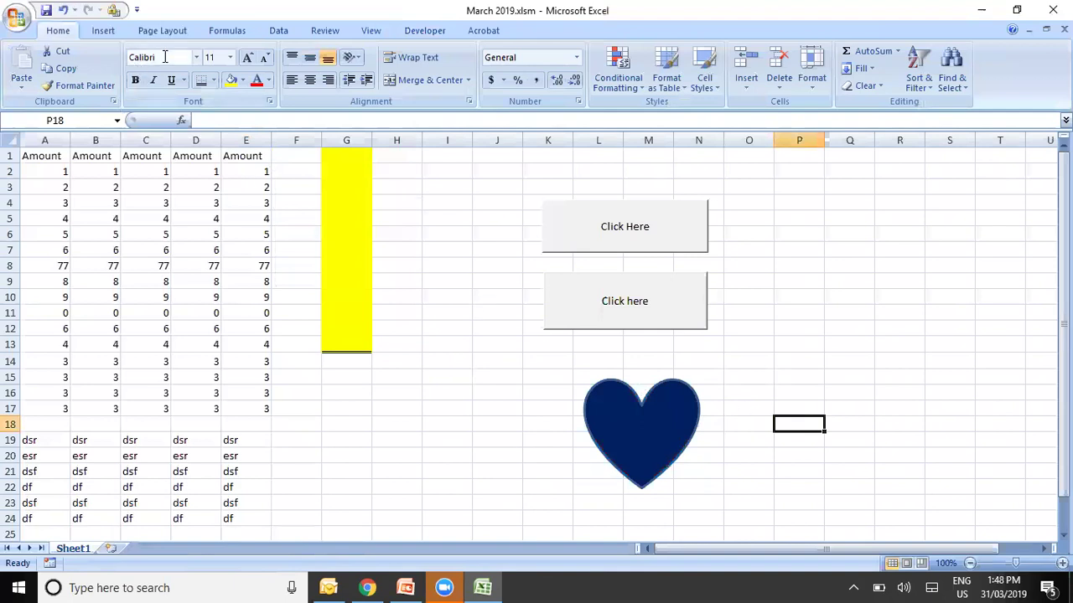
- Assign the kumarajit macro to the heart shape
{"action": "left_click", "coordinate": [105, 31]}
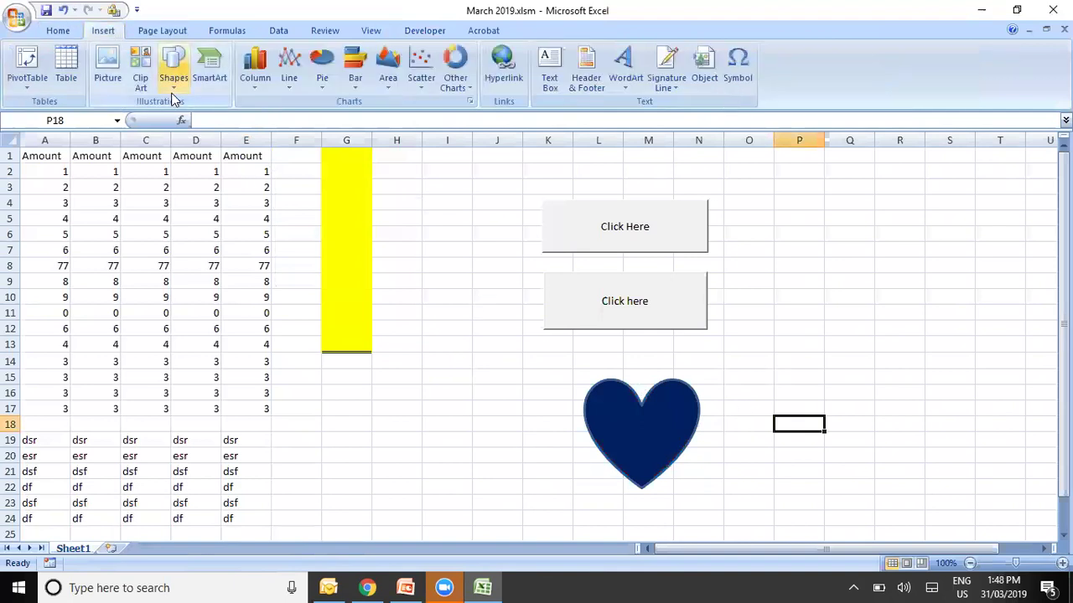
{"action": "left_click", "coordinate": [750, 371]}
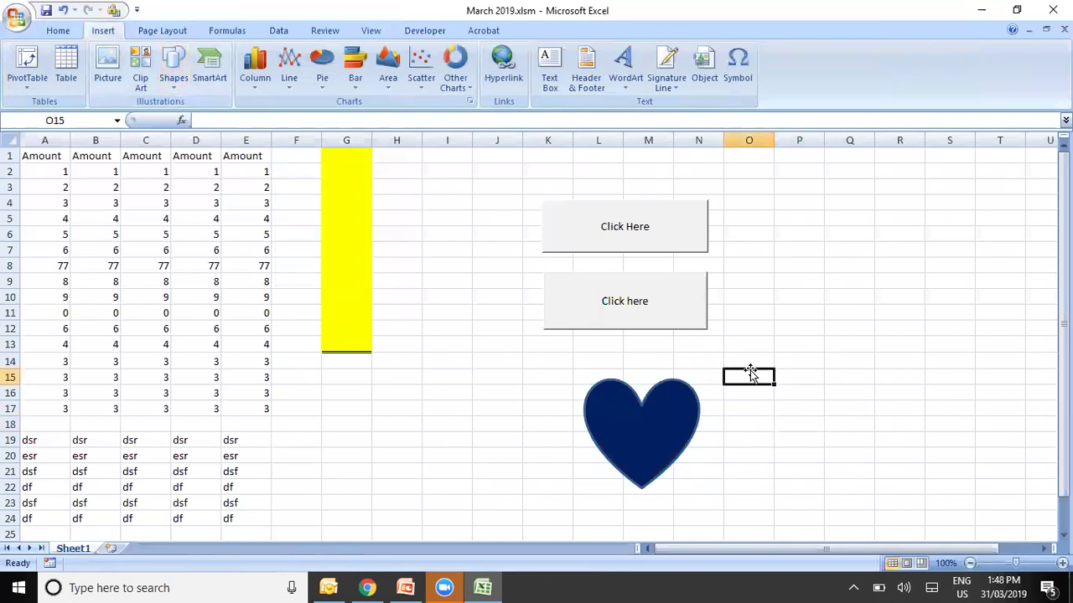
{"action": "right_click", "coordinate": [656, 408]}
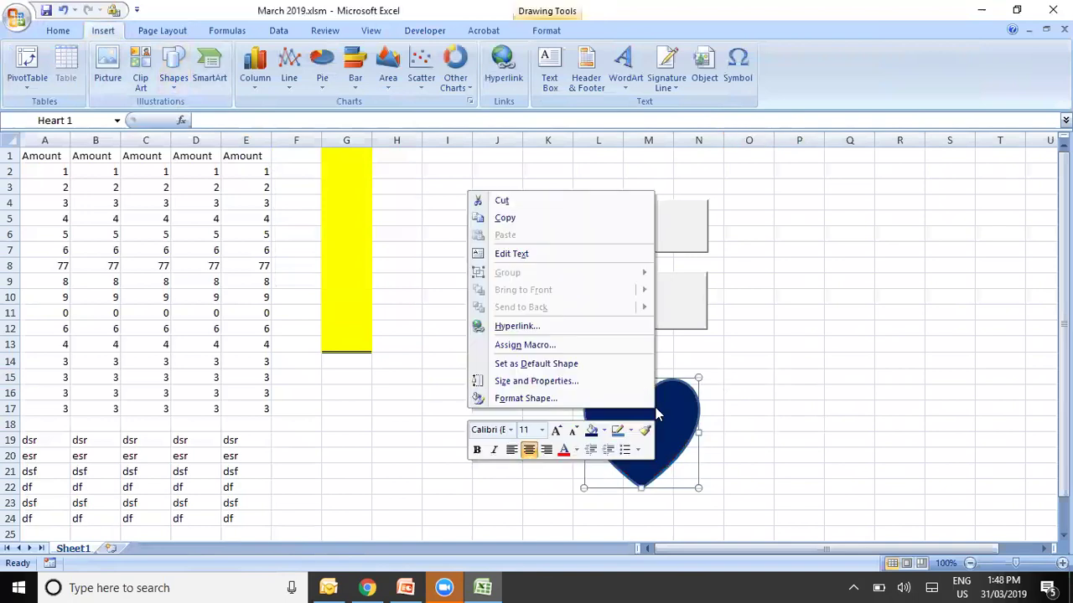
{"action": "left_click", "coordinate": [558, 351]}
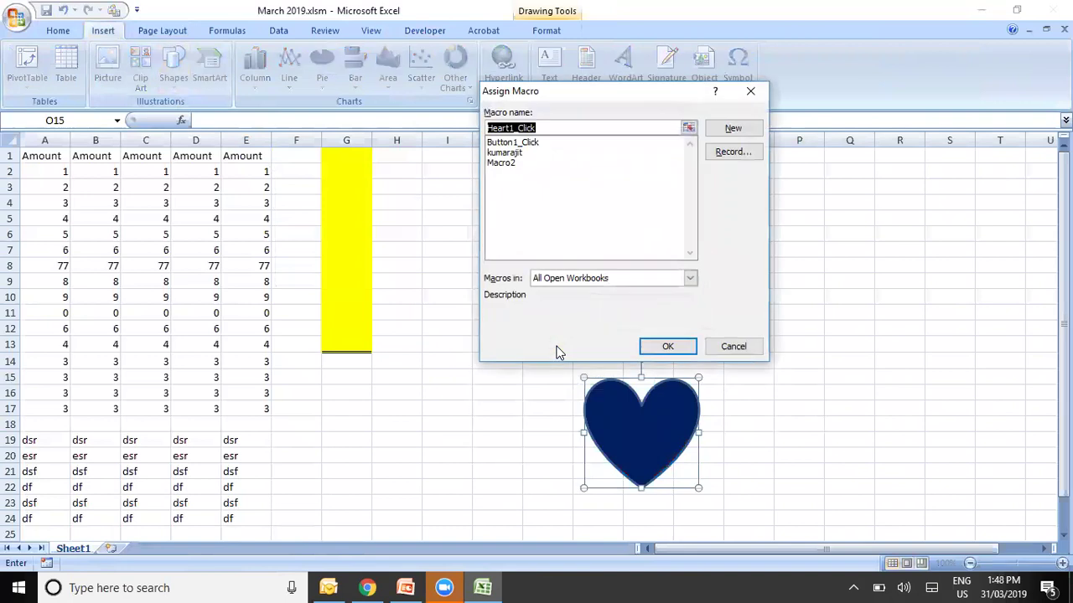
{"action": "left_click", "coordinate": [517, 153]}
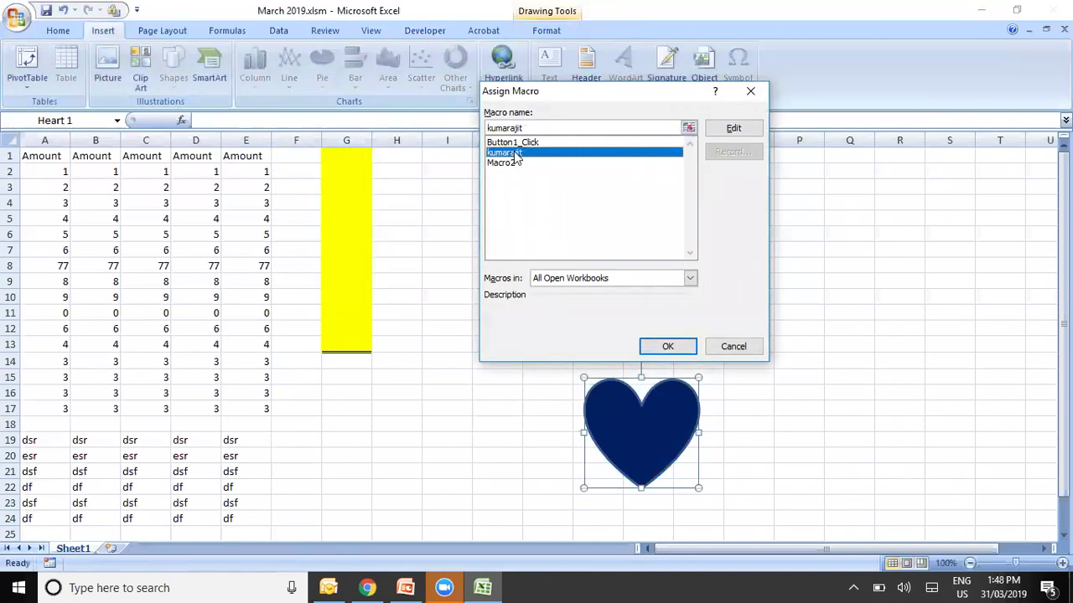
{"action": "left_click", "coordinate": [658, 345]}
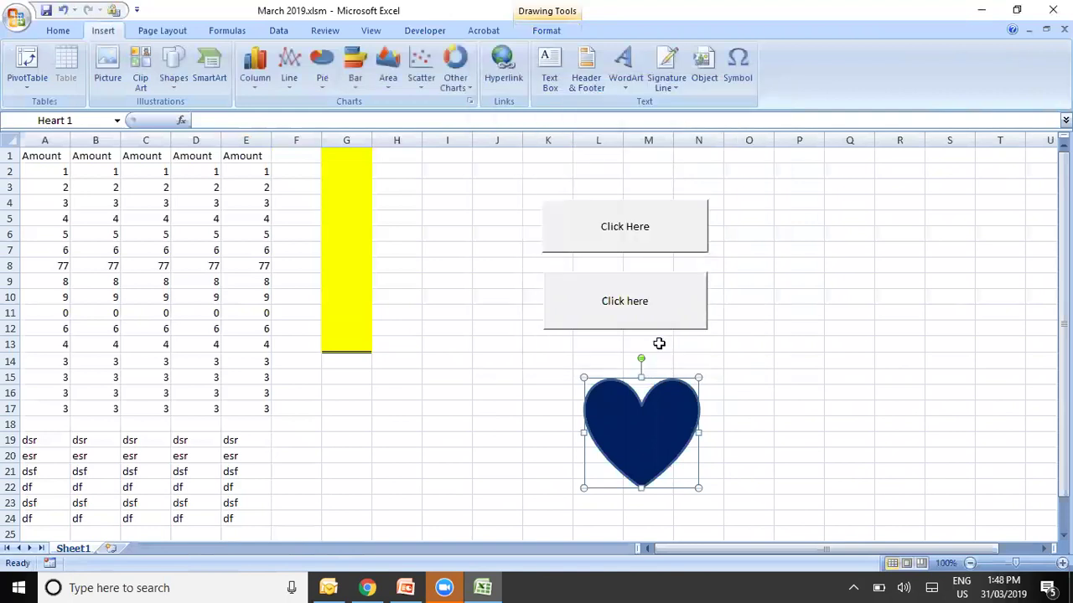
- Click the heart to run kumarajit, turning it red
{"action": "left_click", "coordinate": [813, 362]}
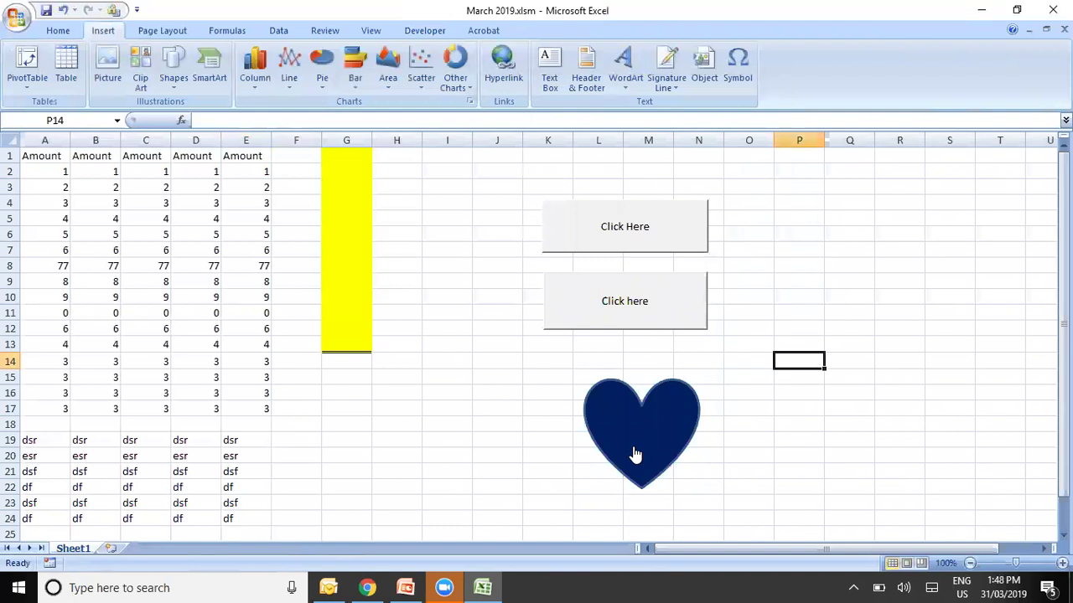
{"action": "left_click", "coordinate": [670, 417]}
{"action": "left_click", "coordinate": [672, 425]}
{"action": "left_click", "coordinate": [673, 426]}
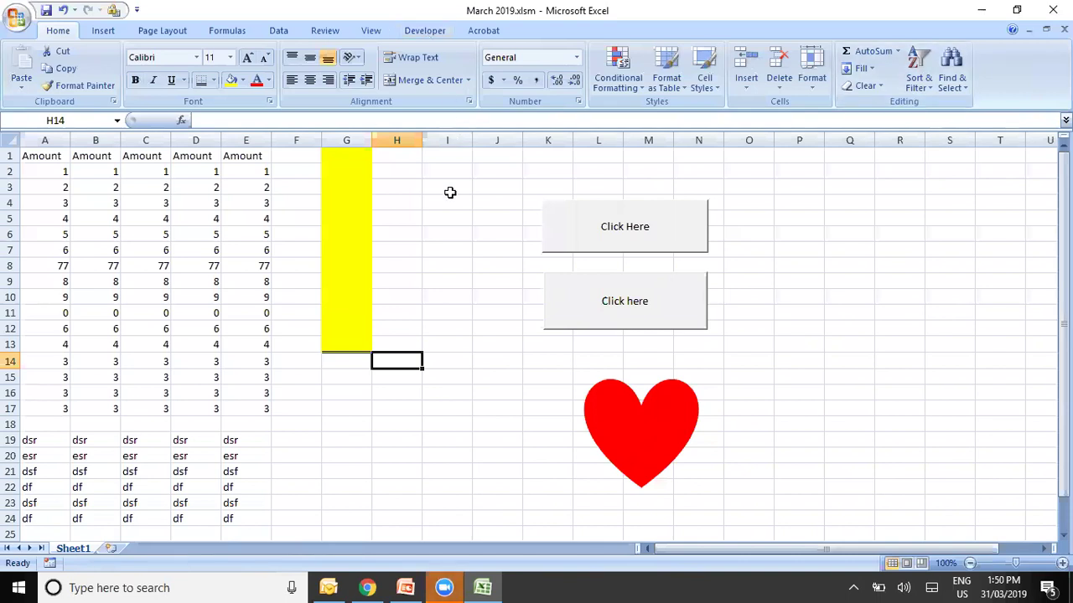
- In the VBA editor, rename the March 2019.xlsm project to ajityadav
{"action": "left_click", "coordinate": [425, 32]}
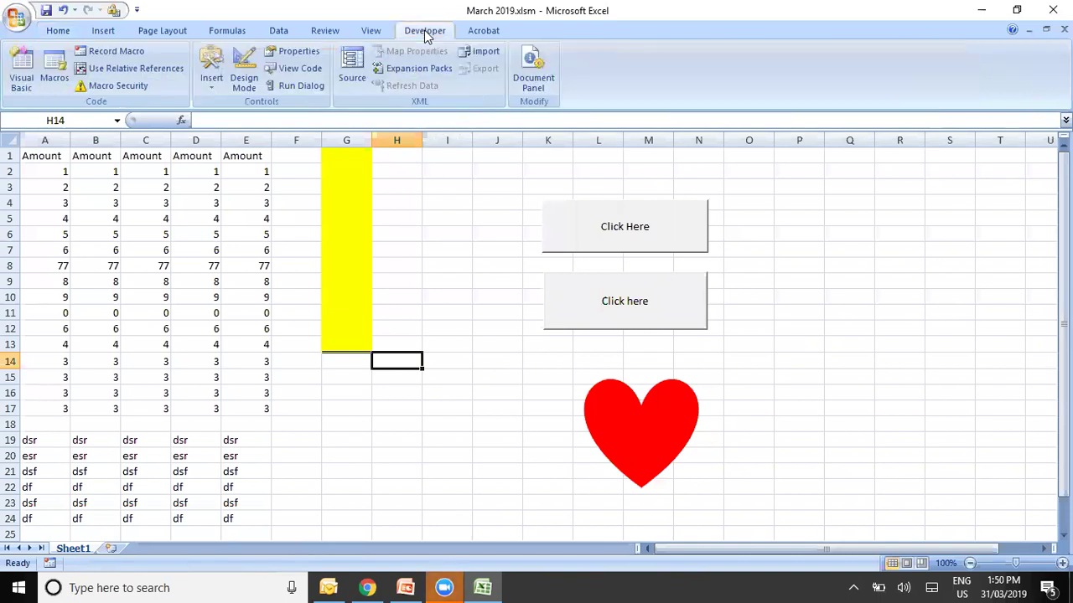
{"action": "left_click", "coordinate": [24, 77]}
{"action": "left_click", "coordinate": [339, 177]}
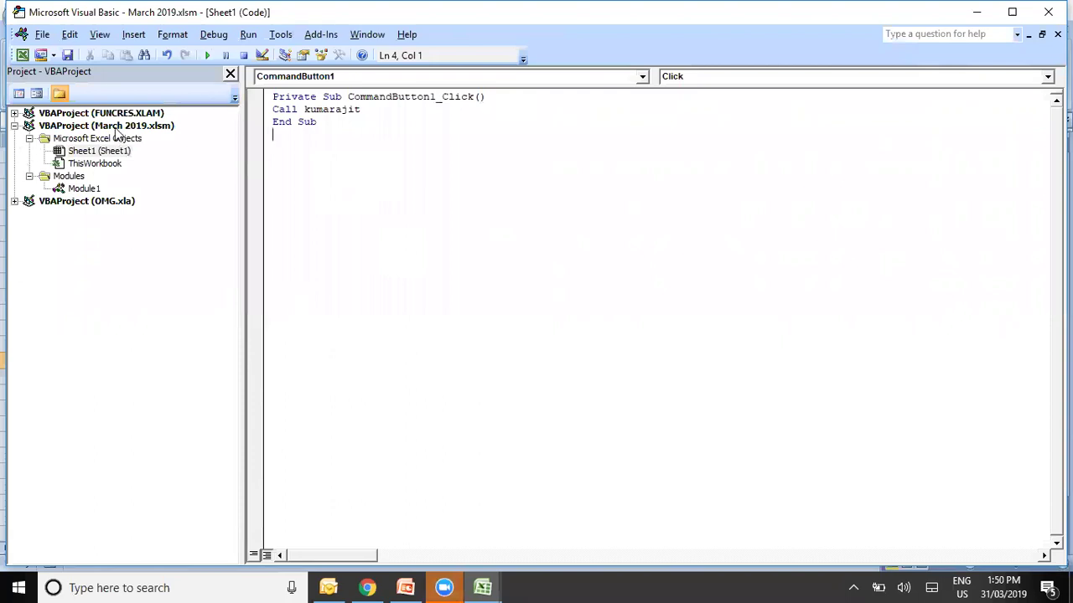
{"action": "left_click", "coordinate": [71, 126]}
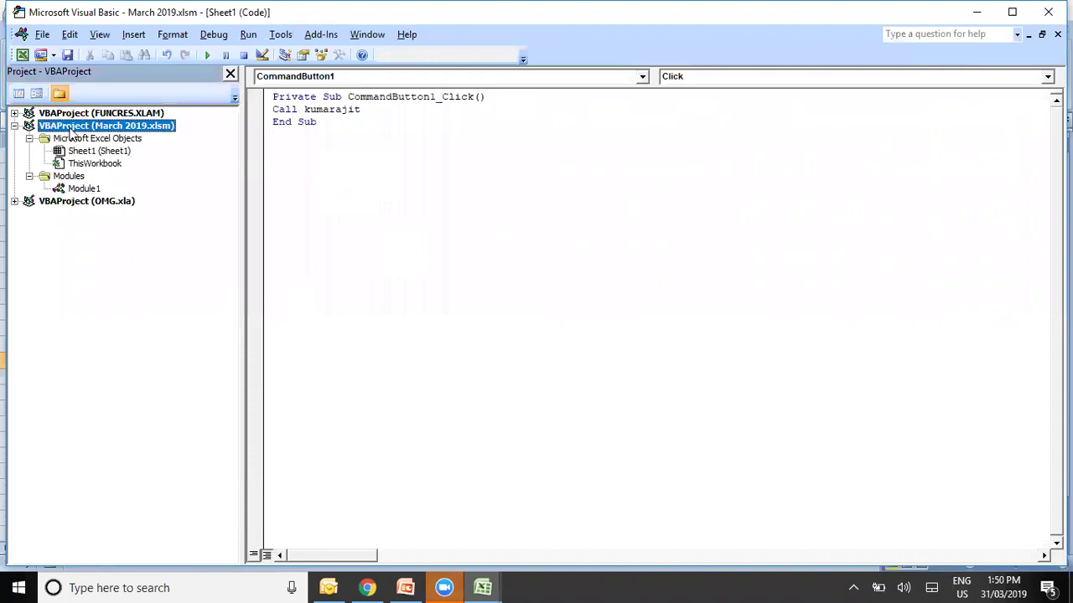
{"action": "right_click", "coordinate": [70, 128]}
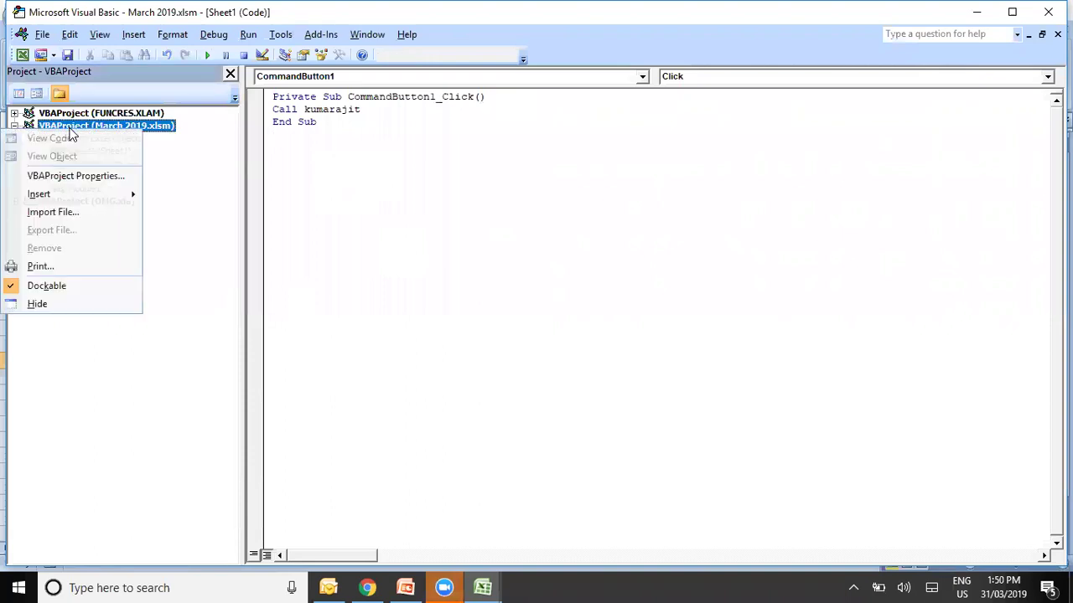
{"action": "left_click", "coordinate": [86, 178]}
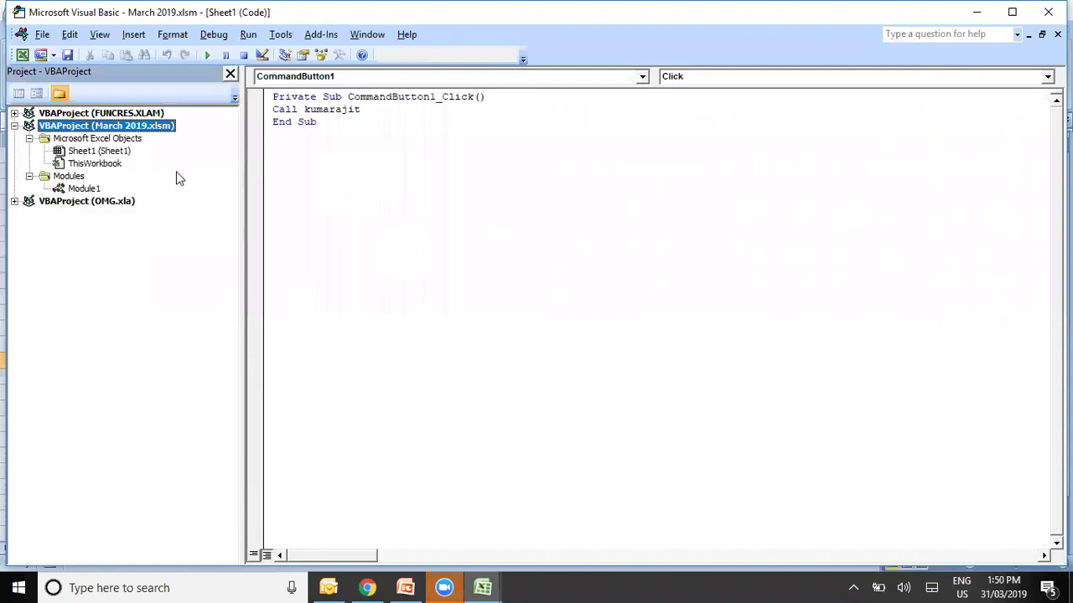
{"action": "type", "text": "ajityadav"}
- Lock the project for viewing with a password, then return to the Excel workbook
{"action": "left_click", "coordinate": [458, 127]}
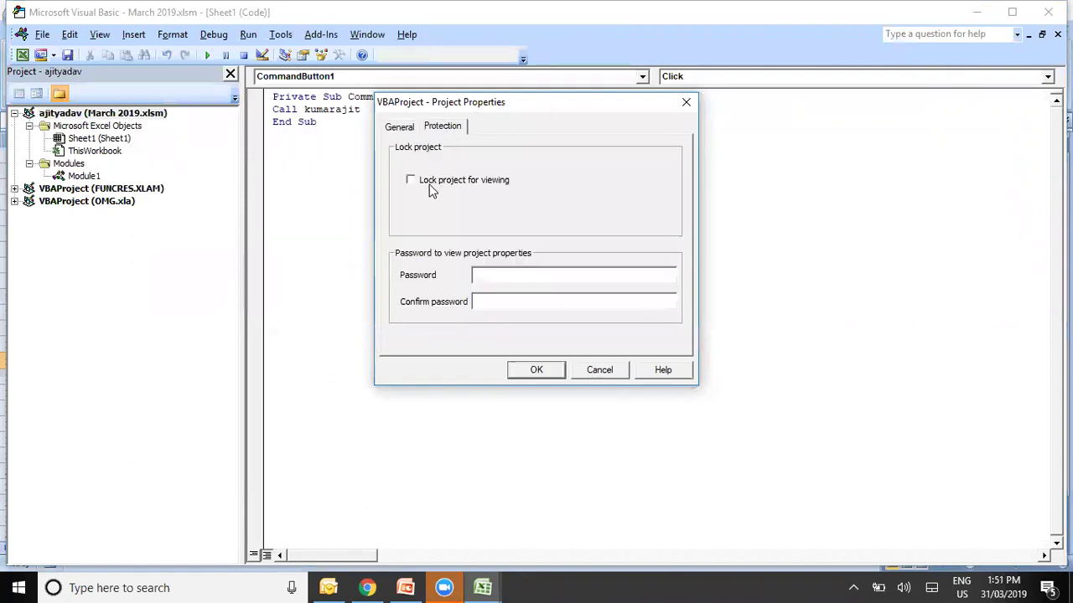
{"action": "left_click", "coordinate": [433, 186]}
{"action": "type", "text": "*****"}
{"action": "left_click", "coordinate": [548, 369]}
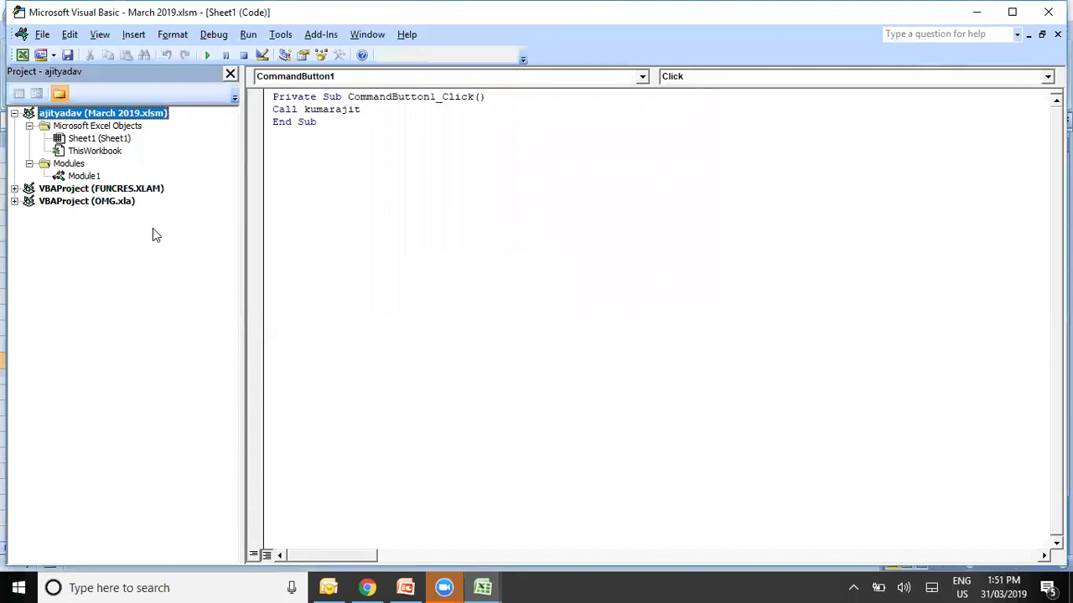
{"action": "double_click", "coordinate": [114, 141]}
{"action": "key", "text": "alt+Tab"}
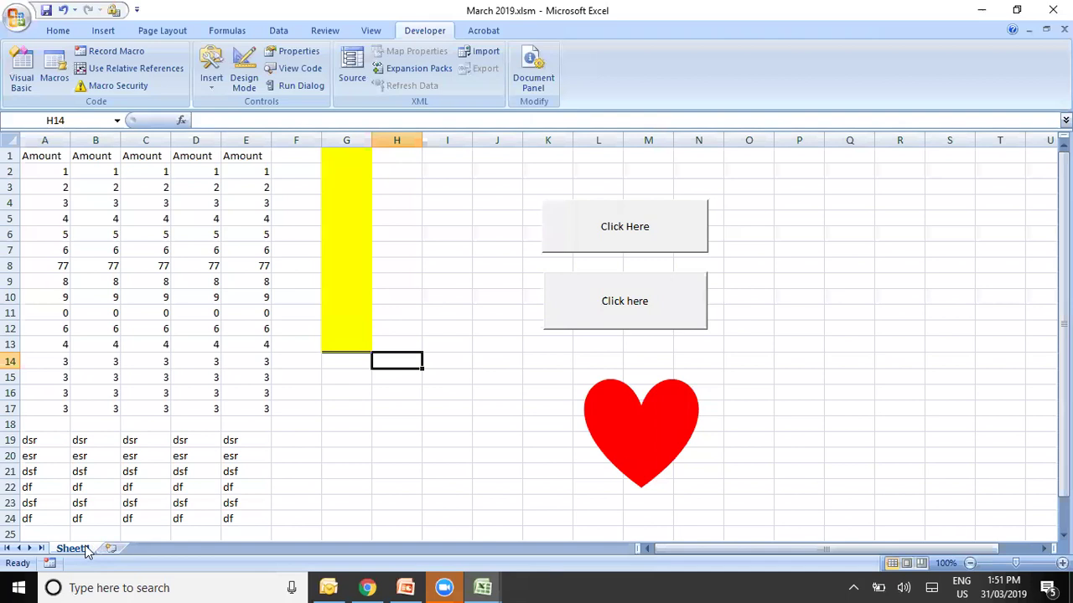
{"action": "key", "text": "alt+F11"}
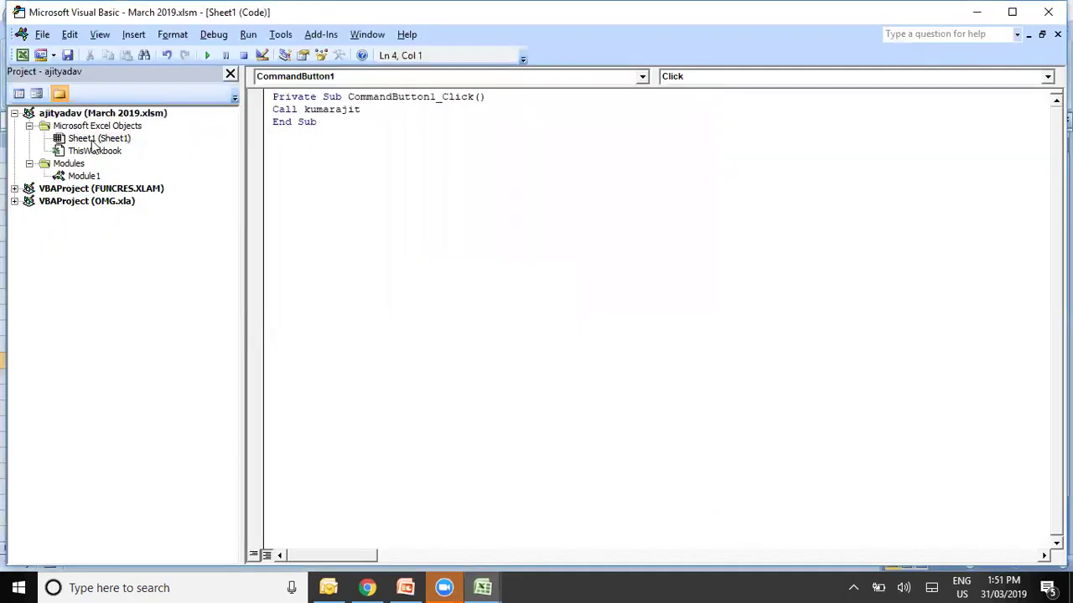
{"action": "key", "text": "alt+F11"}
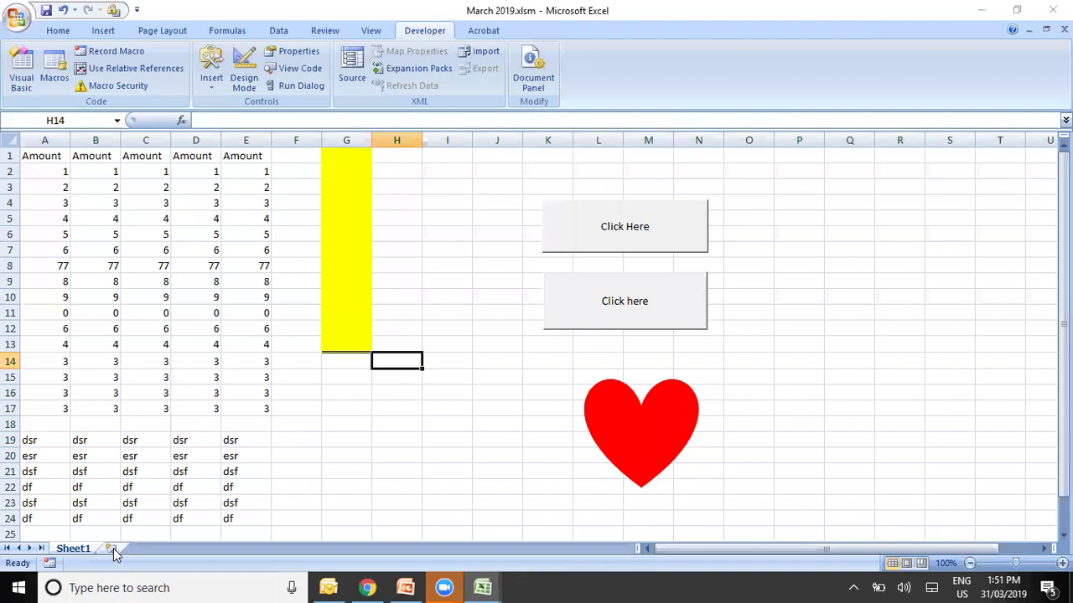
- Insert three new worksheets, Sheet2 through Sheet4
{"action": "left_click", "coordinate": [110, 549]}
{"action": "left_click", "coordinate": [156, 549]}
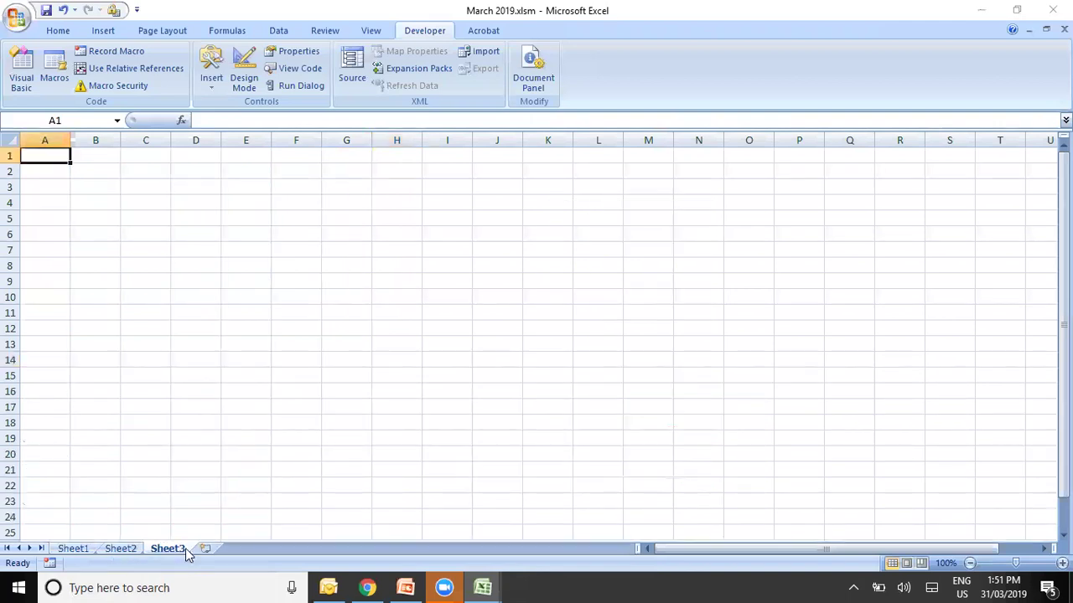
{"action": "left_click", "coordinate": [196, 550]}
- In the VBA editor, open Sheet4's empty code window
{"action": "key", "text": "alt+Tab"}
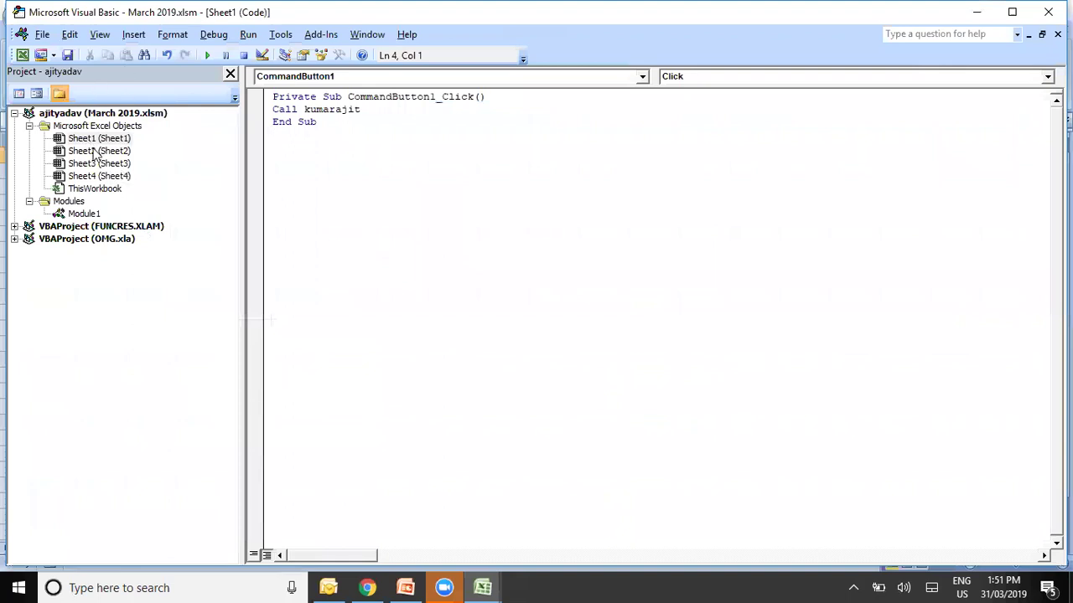
{"action": "double_click", "coordinate": [95, 152]}
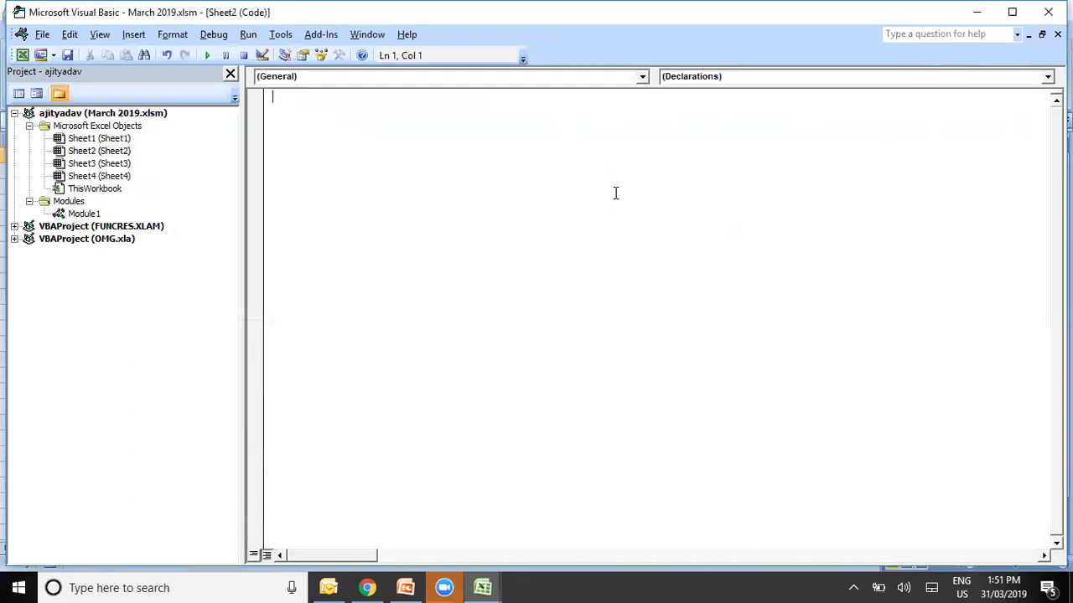
{"action": "double_click", "coordinate": [101, 140]}
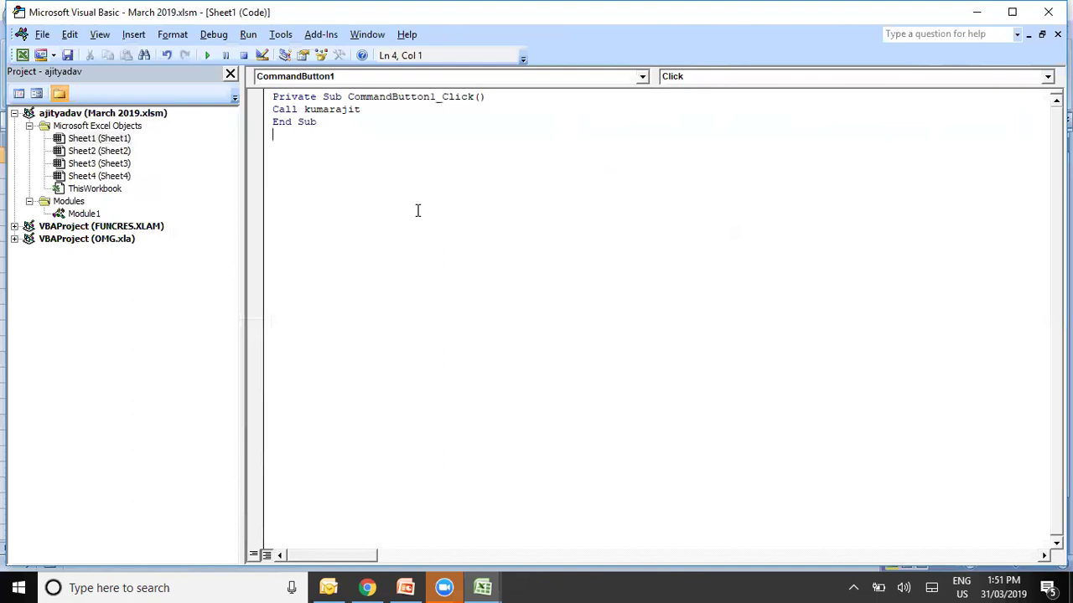
{"action": "double_click", "coordinate": [104, 151]}
{"action": "left_click", "coordinate": [107, 176]}
{"action": "double_click", "coordinate": [106, 174]}
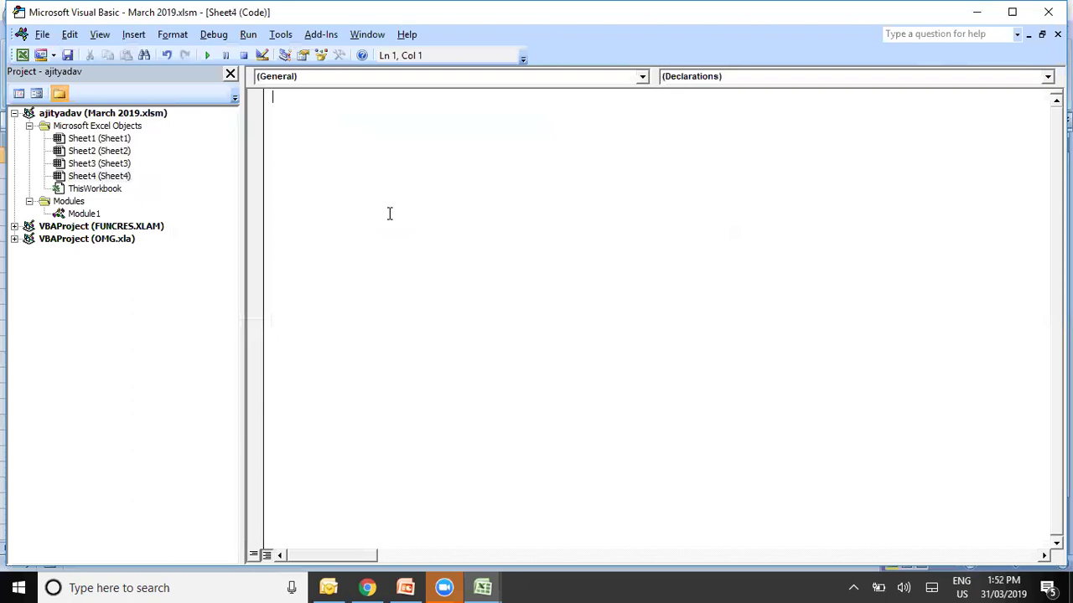
- Add empty procedures ajit and dsajsahhsa to Sheet4's code
{"action": "type", "text": "sub ajit()"}
{"action": "key", "text": "Return"}
{"action": "key", "text": "Down"}
{"action": "key", "text": "Down"}
{"action": "key", "text": "Down"}
{"action": "key", "text": "Down"}
{"action": "type", "text": "sub dsajsahhsa()"}
{"action": "key", "text": "Return"}
{"action": "key", "text": "Down"}
{"action": "key", "text": "Down"}
{"action": "key", "text": "Down"}
- Add an empty ajittt procedure, select all the code, and open Sheet3's code
{"action": "type", "text": "sa"}
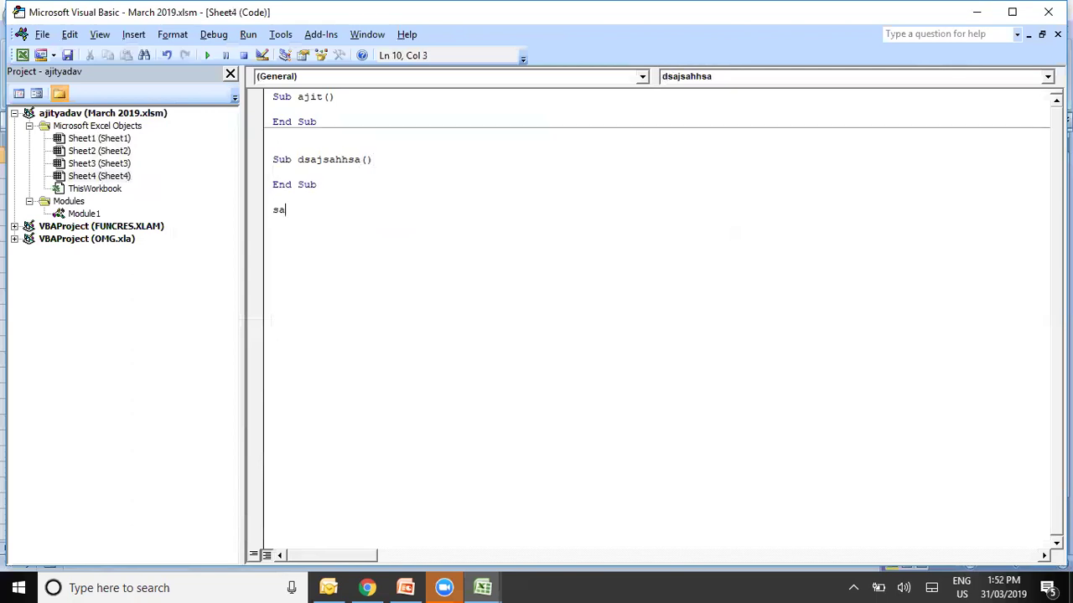
{"action": "key", "text": "BackSpace"}
{"action": "key", "text": "BackSpace"}
{"action": "type", "text": "sub ajittt()"}
{"action": "key", "text": "Return"}
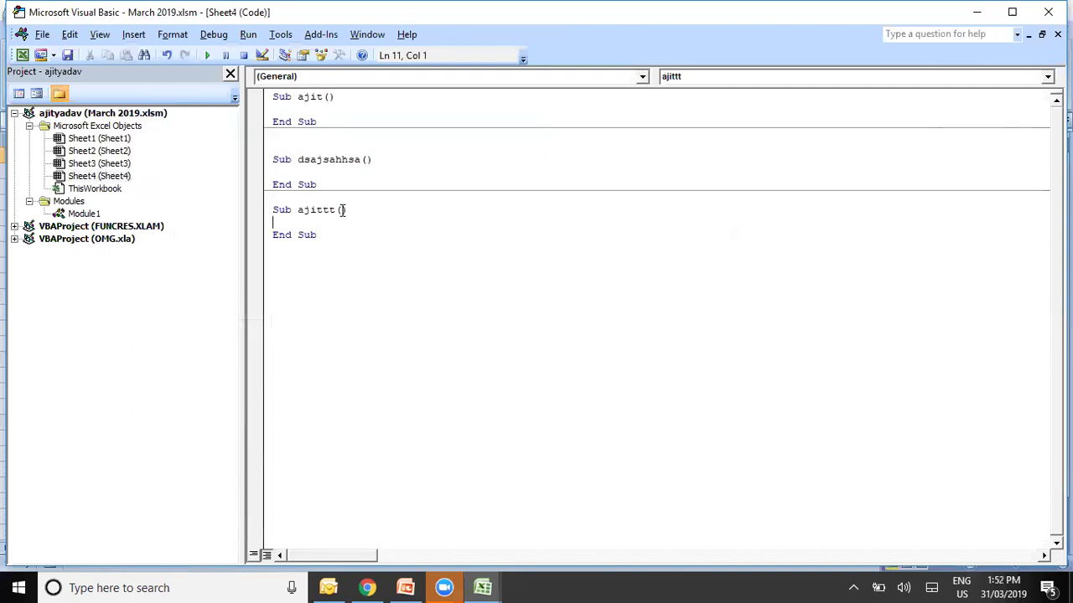
{"action": "left_click_drag", "start_coordinate": [369, 247], "coordinate": [234, 63]}
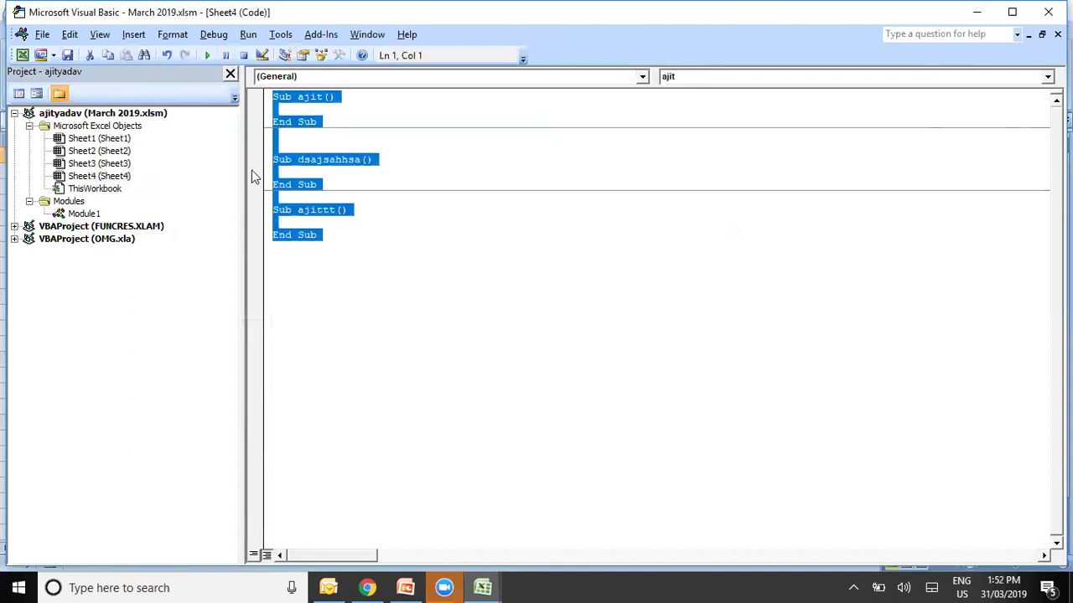
{"action": "double_click", "coordinate": [99, 164]}
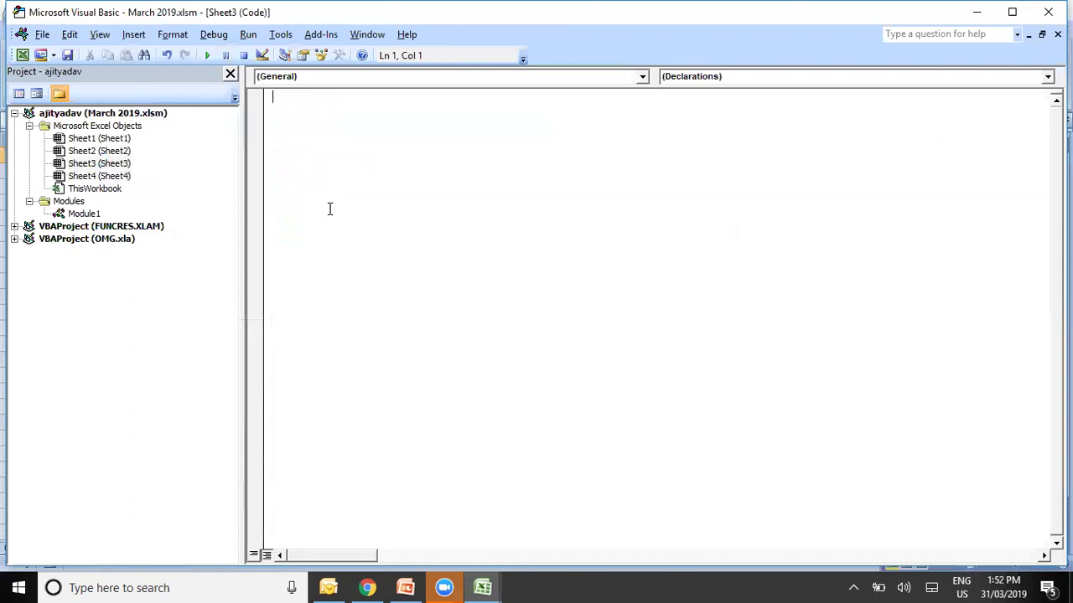
- Insert seven standard modules, Module2 through Module8, via Insert > Module
{"action": "left_click", "coordinate": [142, 36]}
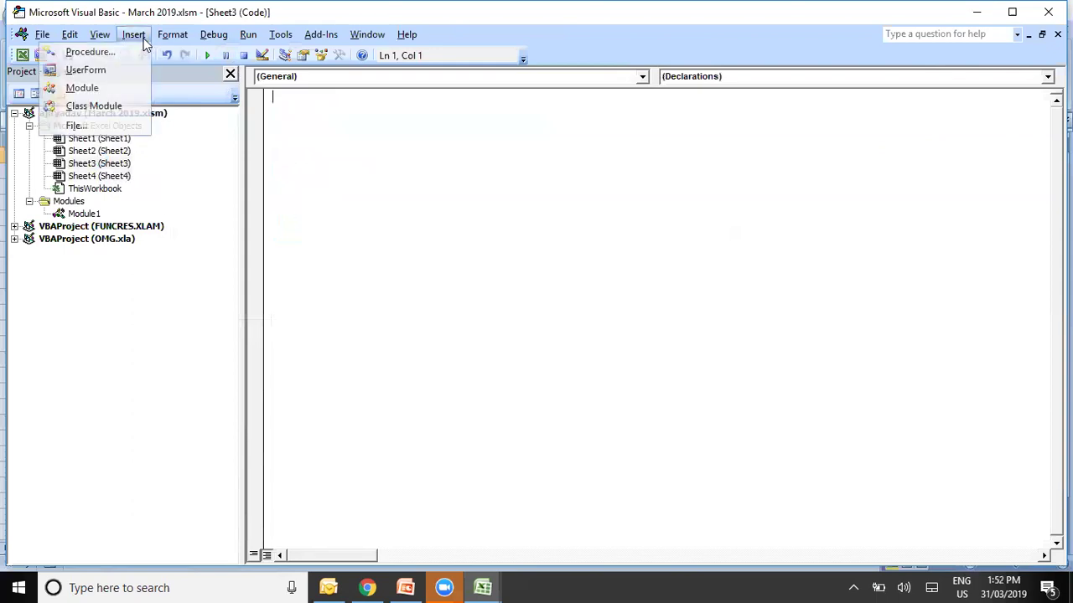
{"action": "left_click", "coordinate": [112, 92]}
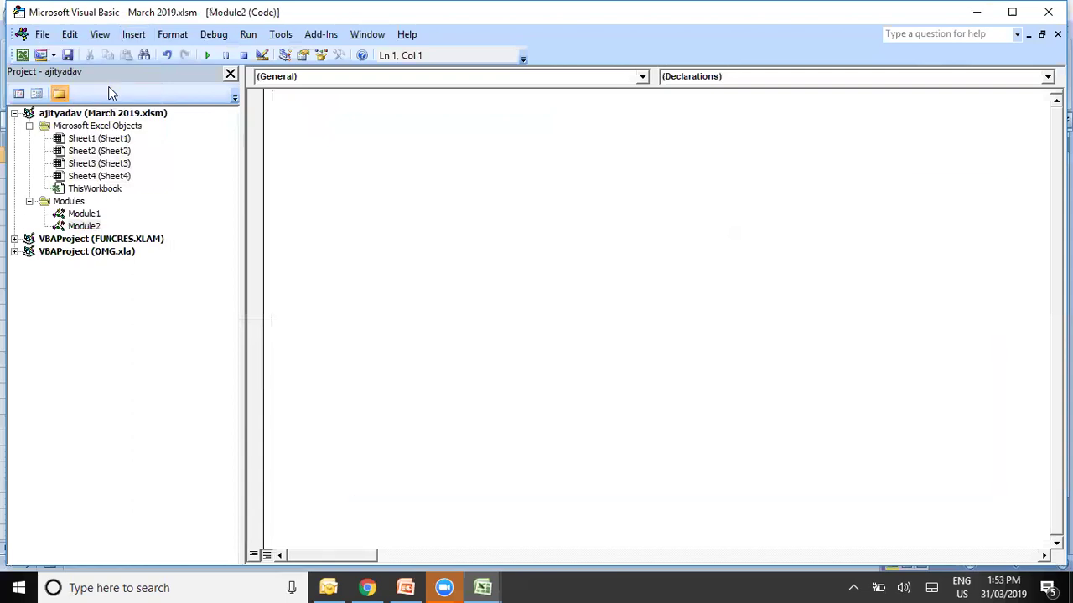
{"action": "key", "text": "alt+i"}
{"action": "left_click", "coordinate": [111, 92]}
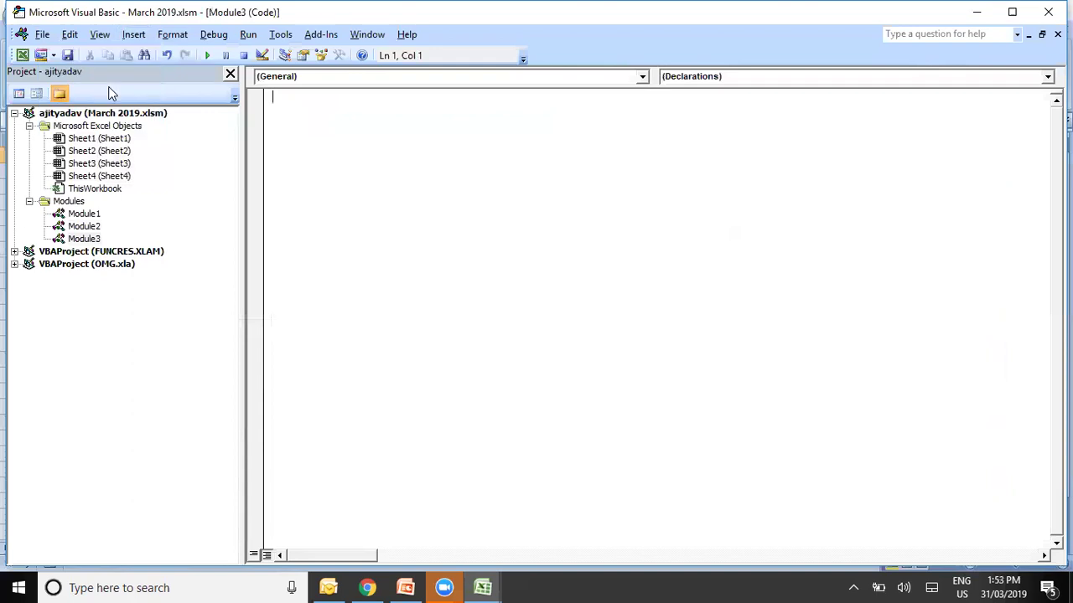
{"action": "key", "text": "alt+i"}
{"action": "left_click", "coordinate": [111, 92]}
{"action": "key", "text": "alt+i"}
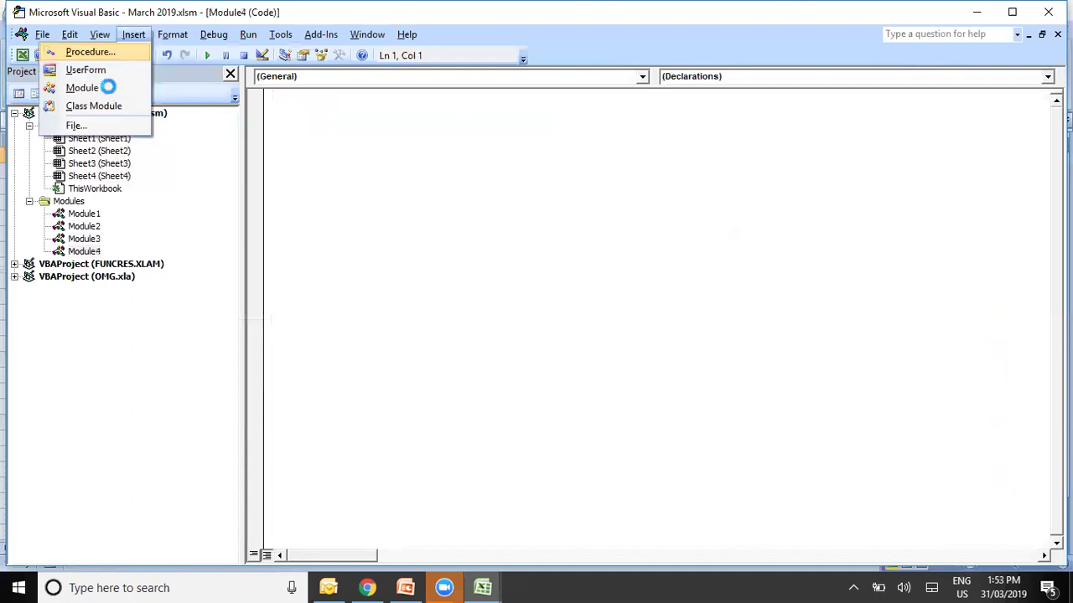
{"action": "left_click", "coordinate": [111, 92]}
{"action": "key", "text": "alt+i"}
{"action": "left_click", "coordinate": [111, 93]}
{"action": "key", "text": "alt+i"}
{"action": "left_click", "coordinate": [112, 92]}
{"action": "key", "text": "alt+i"}
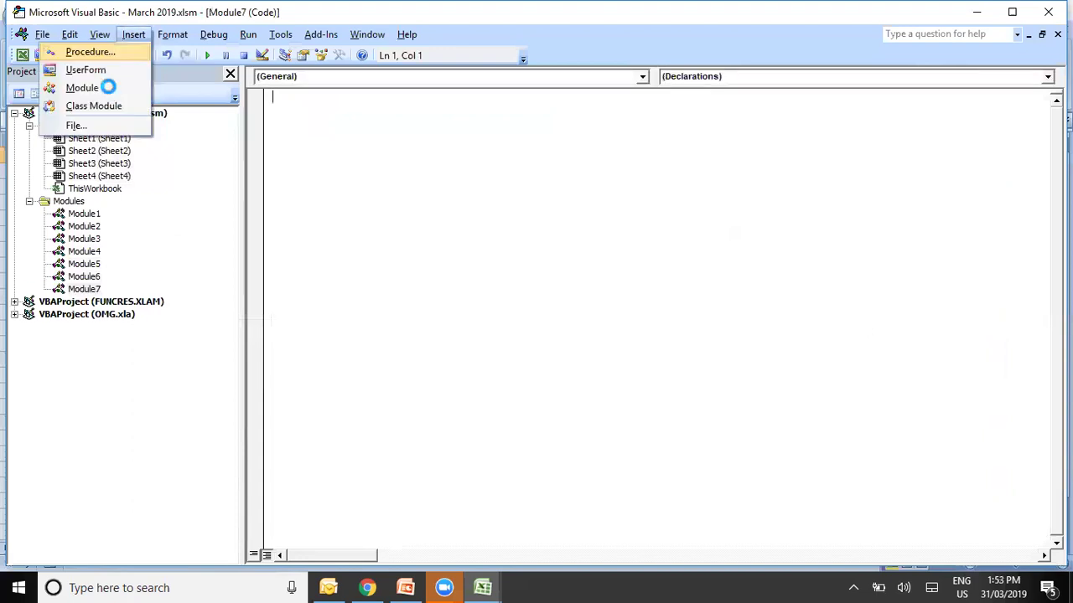
{"action": "left_click", "coordinate": [112, 93]}
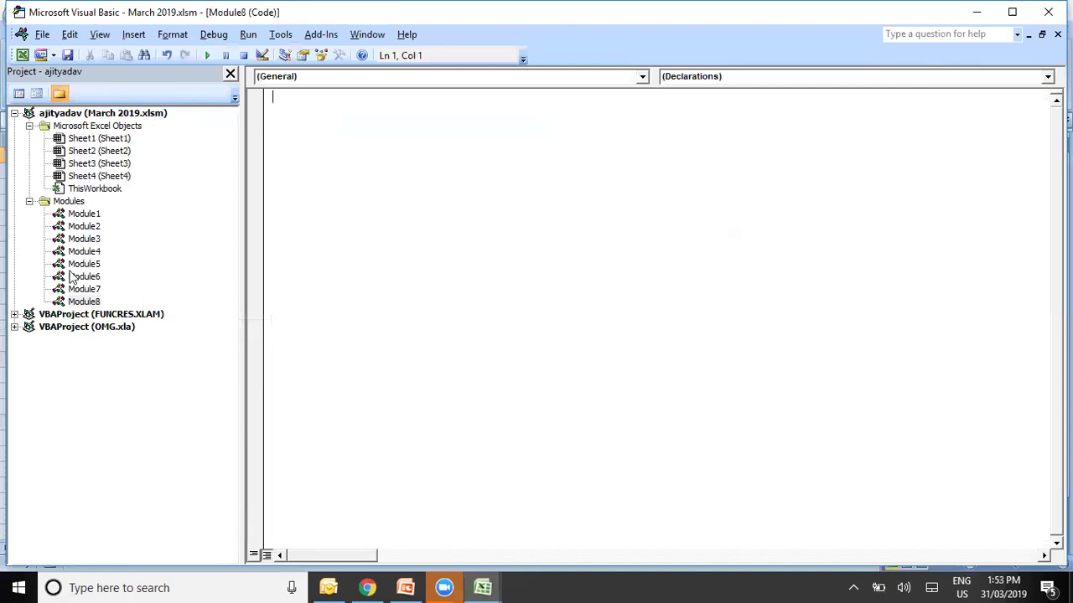
- Open Module2 and add empty procedures dddd and fadf
{"action": "double_click", "coordinate": [92, 219]}
{"action": "double_click", "coordinate": [93, 226]}
{"action": "type", "text": "sub dddd()"}
{"action": "key", "text": "Return"}
{"action": "left_click", "coordinate": [272, 121]}
{"action": "key", "text": "ctrl+Right"}
{"action": "key", "text": "ctrl+Right"}
{"action": "key", "text": "Return"}
{"action": "key", "text": "Return"}
{"action": "key", "text": "Return"}
{"action": "key", "text": "Return"}
{"action": "type", "text": "sub fadf()"}
{"action": "key", "text": "Return"}
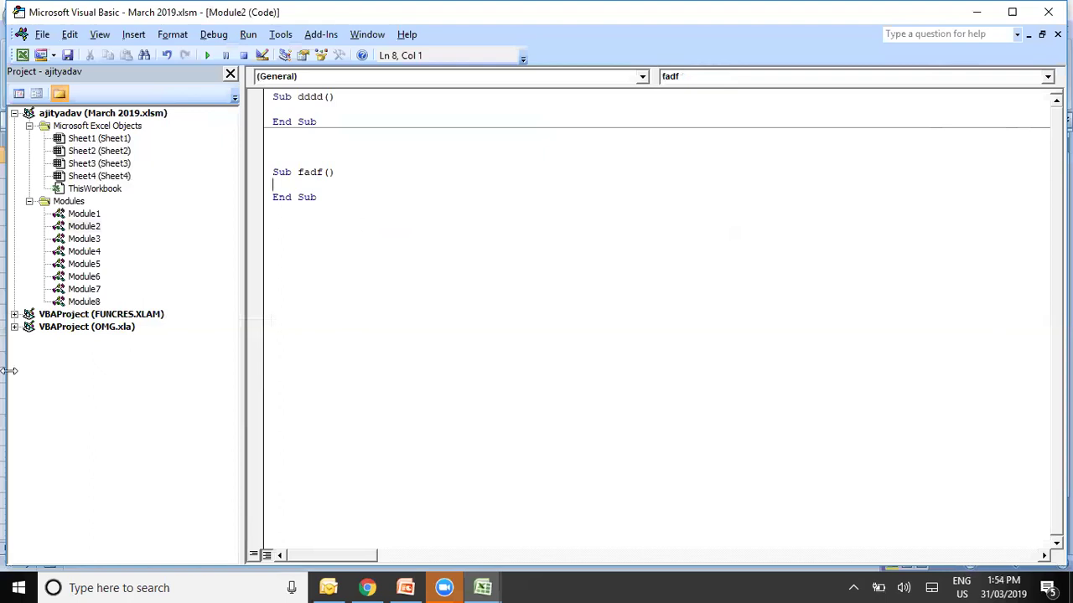
{"action": "left_click", "coordinate": [84, 229]}
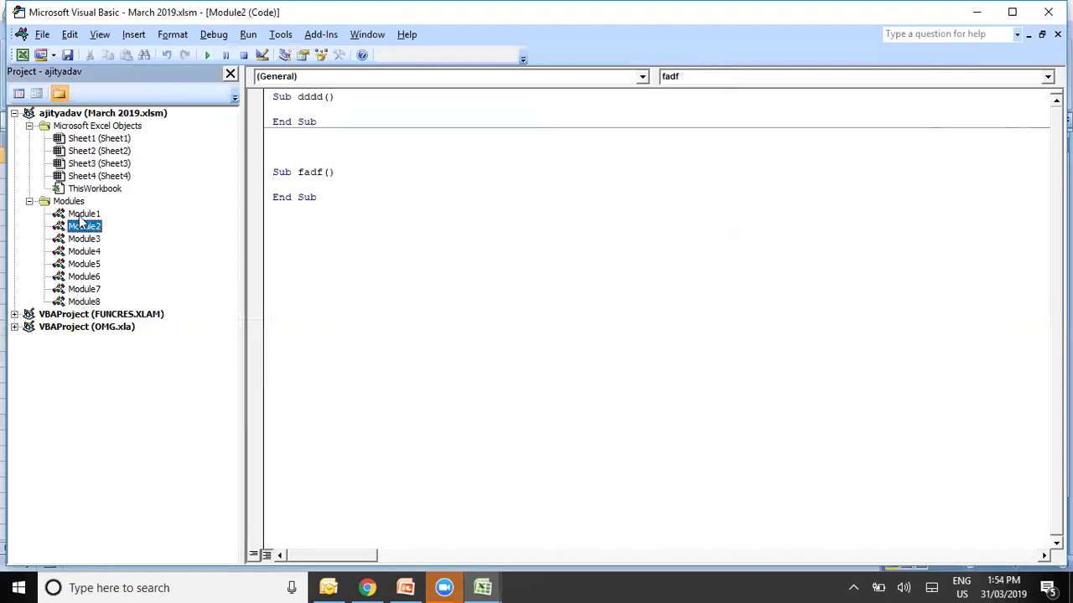
- Rename Module1 to Noida in the Properties window
{"action": "left_click", "coordinate": [81, 215]}
{"action": "double_click", "coordinate": [81, 217]}
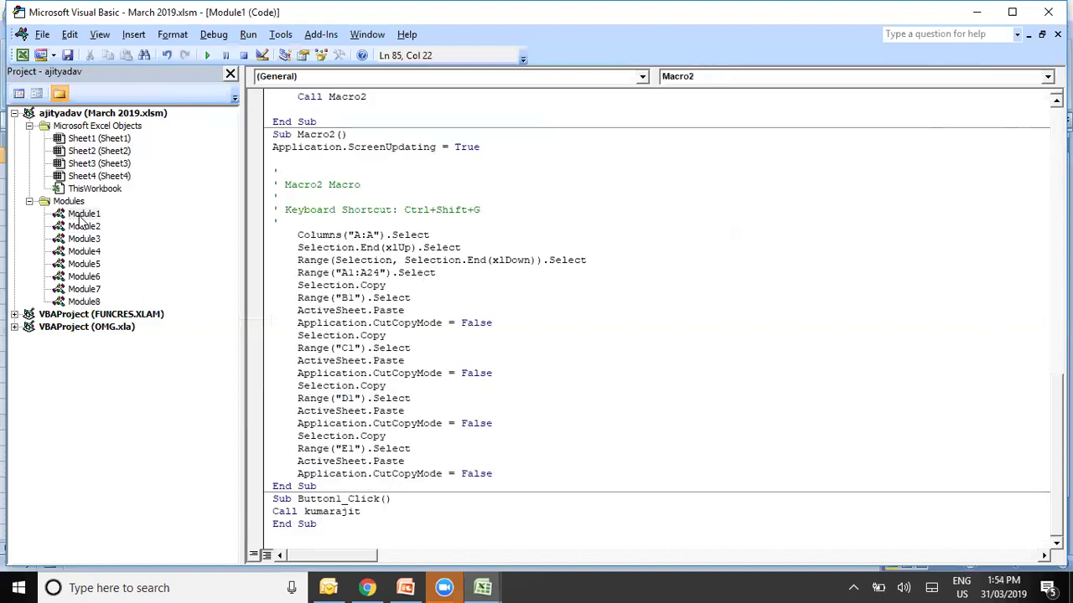
{"action": "key", "text": "F4"}
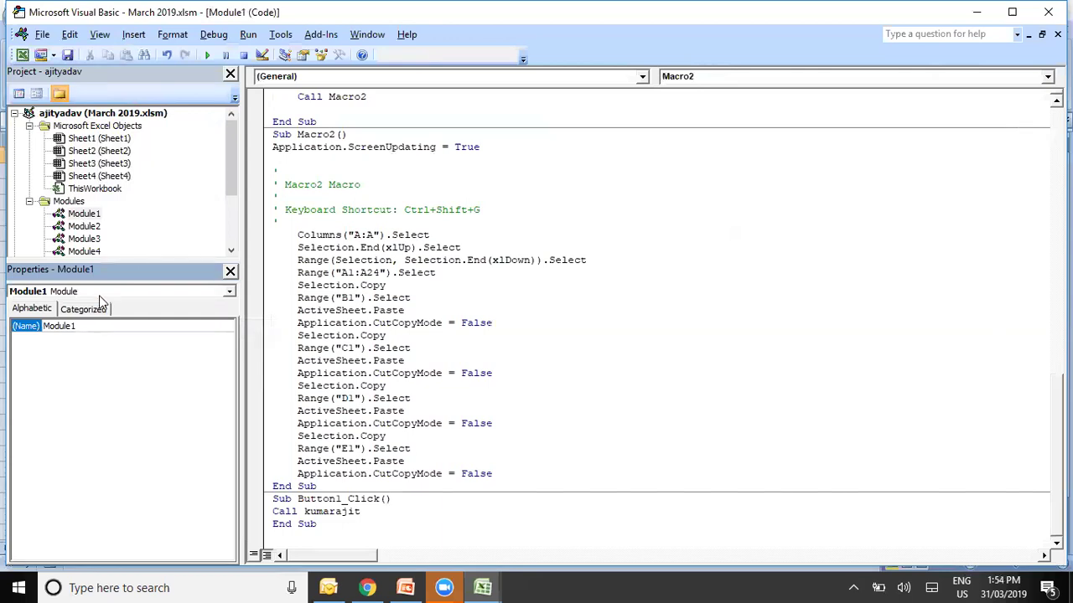
{"action": "left_click", "coordinate": [27, 324]}
{"action": "type", "text": "Noida"}
{"action": "key", "text": "Return"}
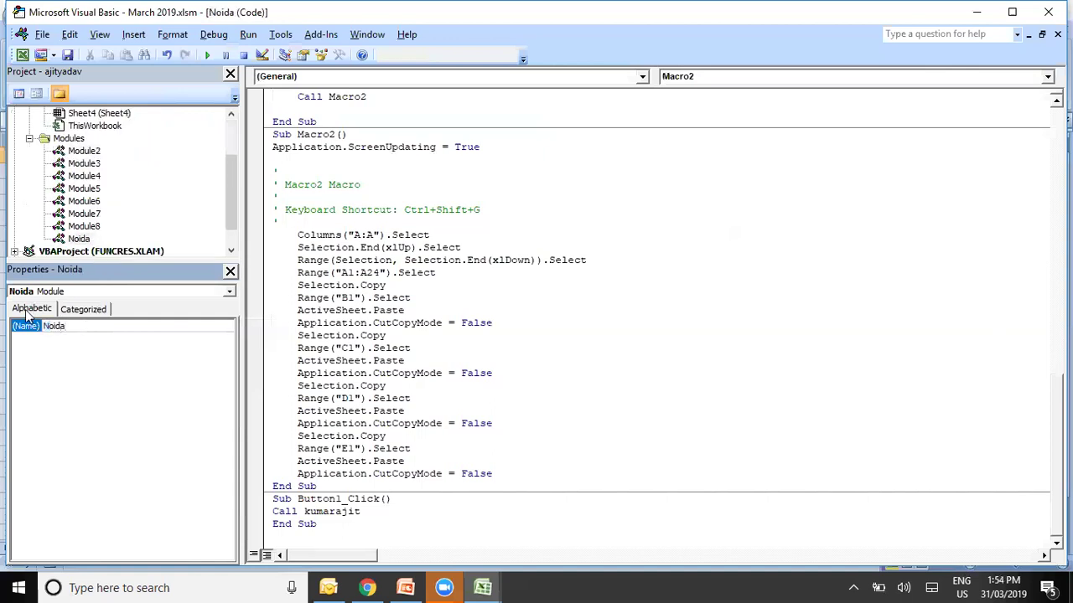
{"action": "left_click", "coordinate": [230, 271]}
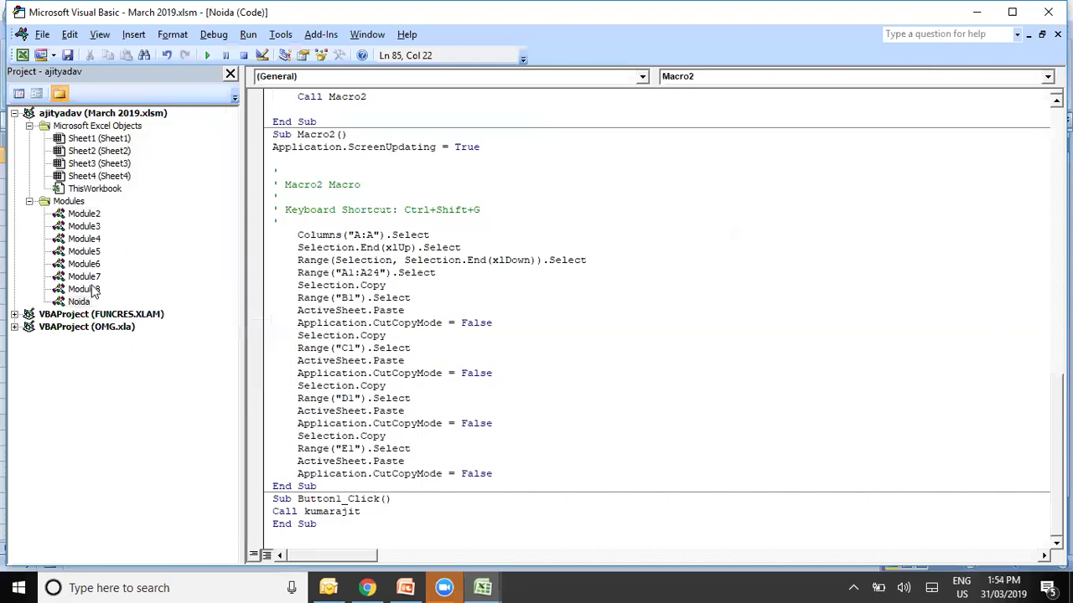
- Rename Module2 to Delhi in the Properties window
{"action": "double_click", "coordinate": [94, 218]}
{"action": "key", "text": "F4"}
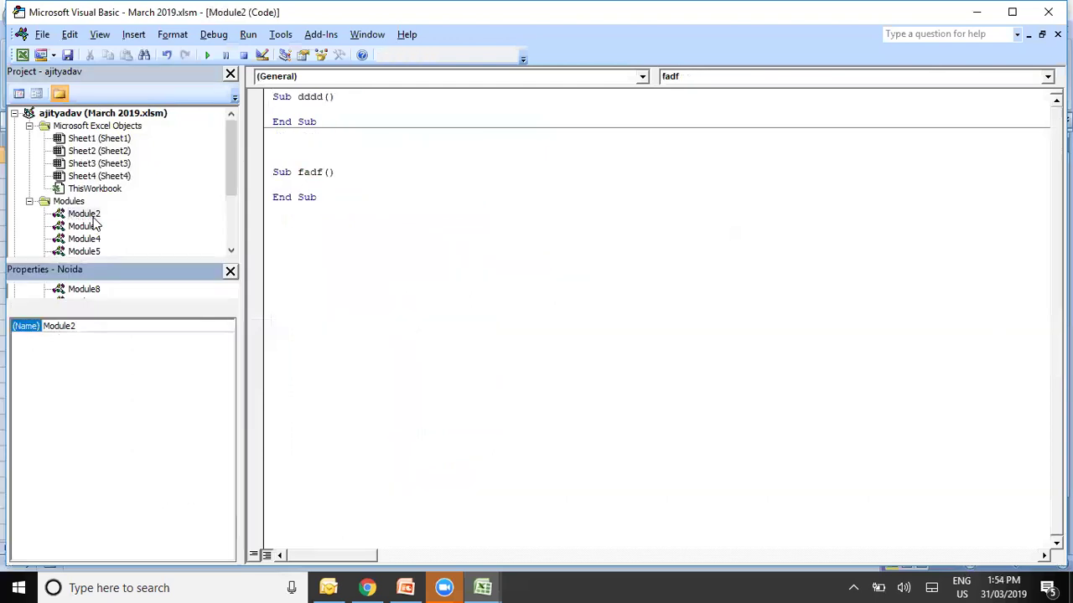
{"action": "left_click", "coordinate": [15, 327]}
{"action": "type", "text": "Delhi"}
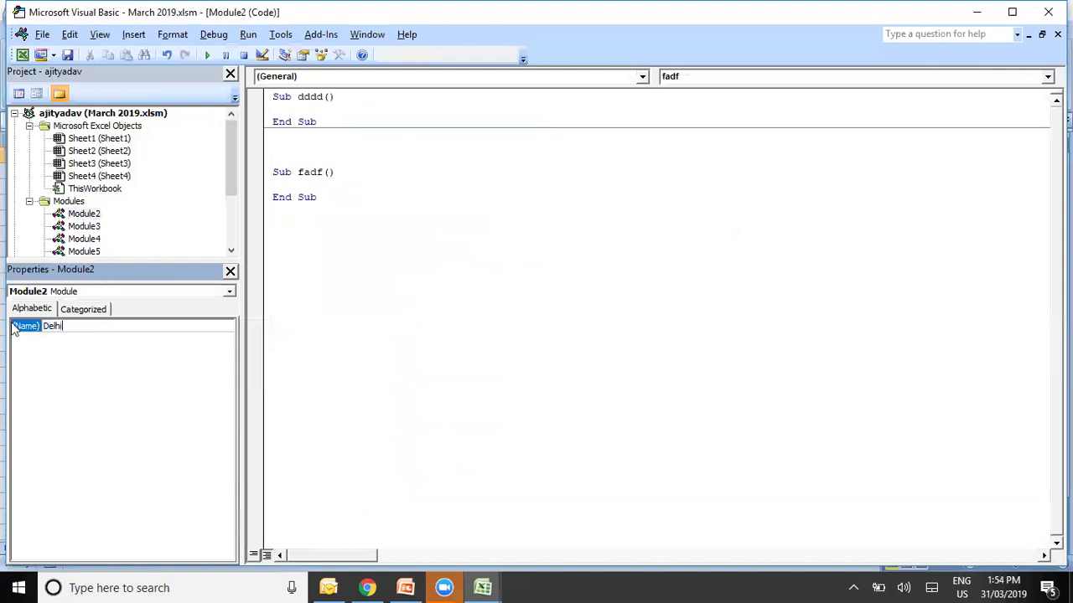
{"action": "key", "text": "Return"}
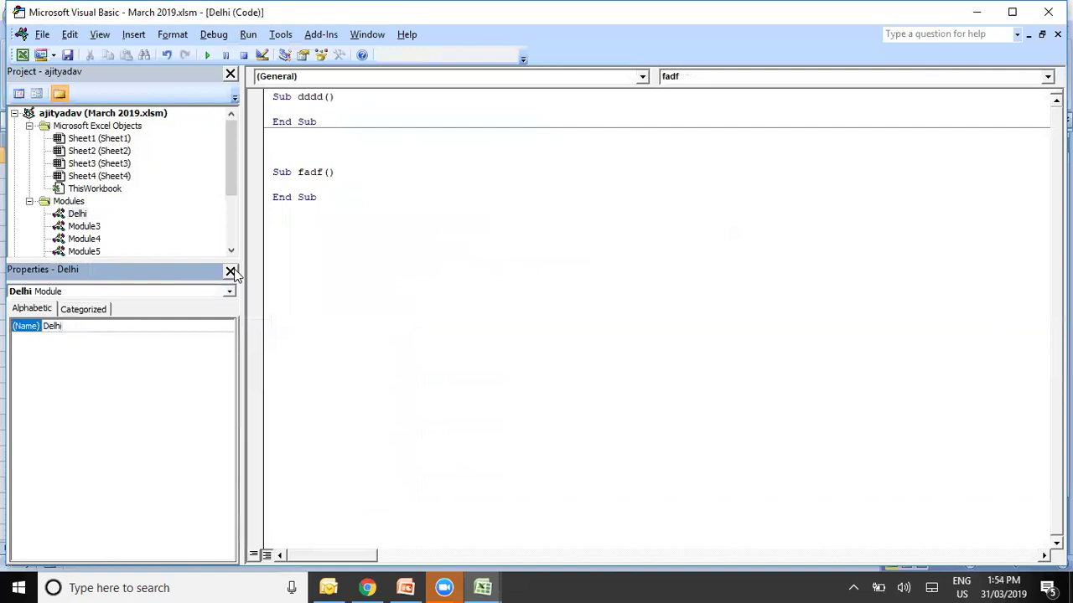
{"action": "left_click", "coordinate": [231, 272]}
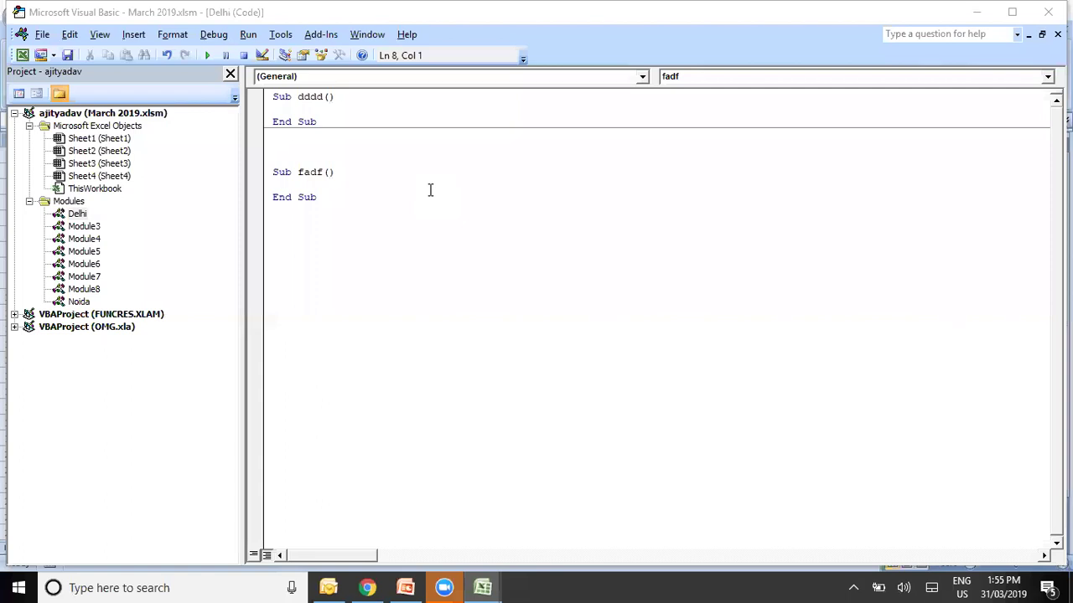
{"action": "left_click", "coordinate": [84, 252]}
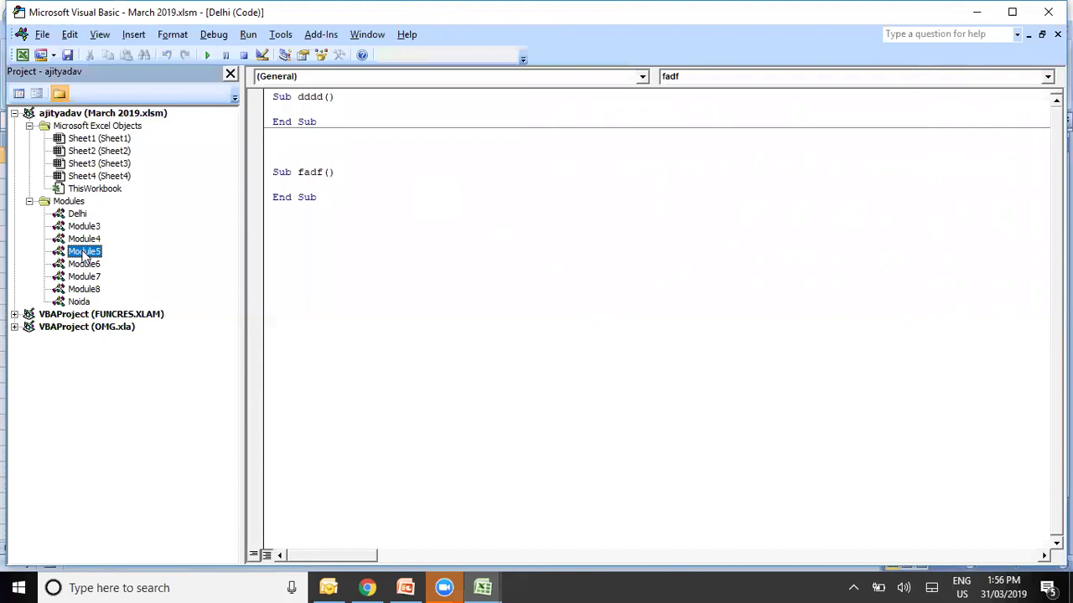
- Insert UserForm1 from the Insert menu and close the Toolbox
{"action": "left_click", "coordinate": [134, 36]}
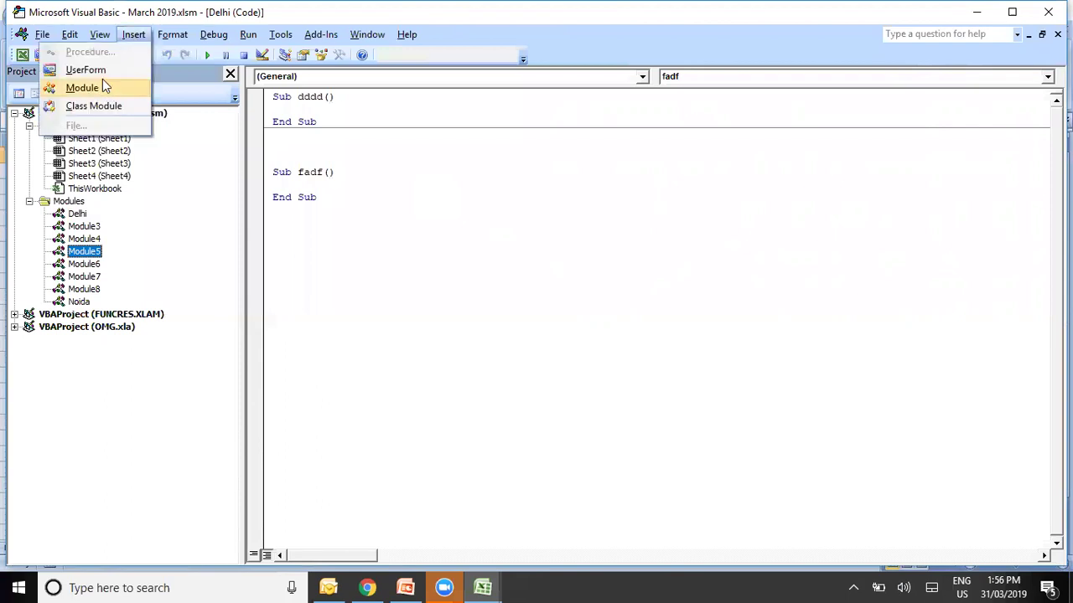
{"action": "left_click", "coordinate": [102, 72]}
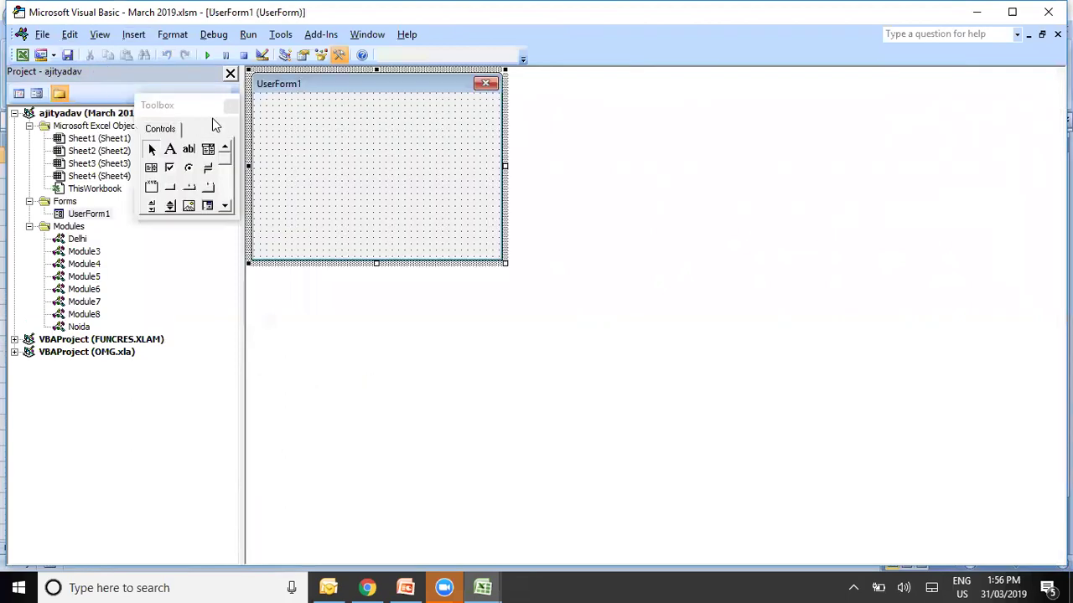
{"action": "left_click", "coordinate": [231, 107]}
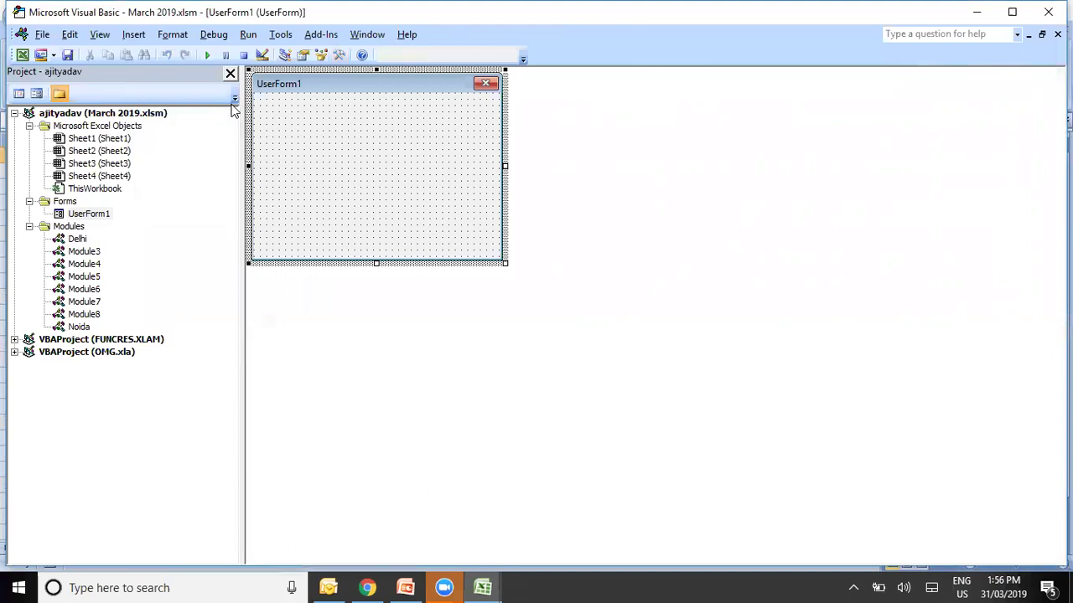
- Add UserForm2 through UserForm7 using the Alt+I, U shortcut six times
{"action": "key", "text": "alt+i"}
{"action": "key", "text": "u"}
{"action": "key", "text": "alt+i"}
{"action": "key", "text": "u"}
{"action": "key", "text": "alt+i"}
{"action": "key", "text": "u"}
{"action": "key", "text": "alt+i"}
{"action": "key", "text": "u"}
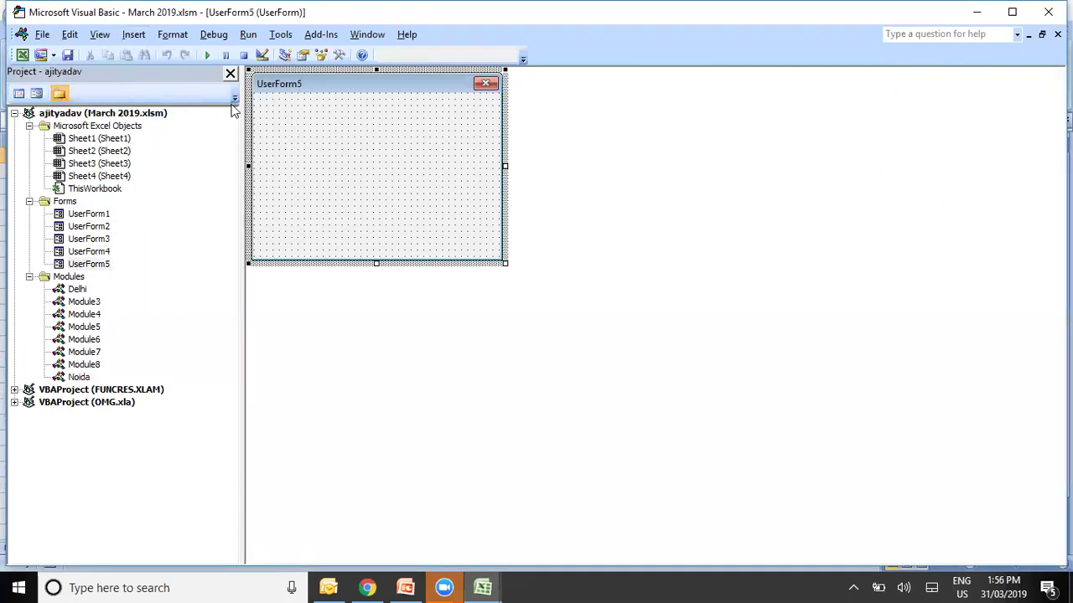
{"action": "key", "text": "alt+i"}
{"action": "key", "text": "u"}
{"action": "key", "text": "alt+i"}
{"action": "key", "text": "u"}
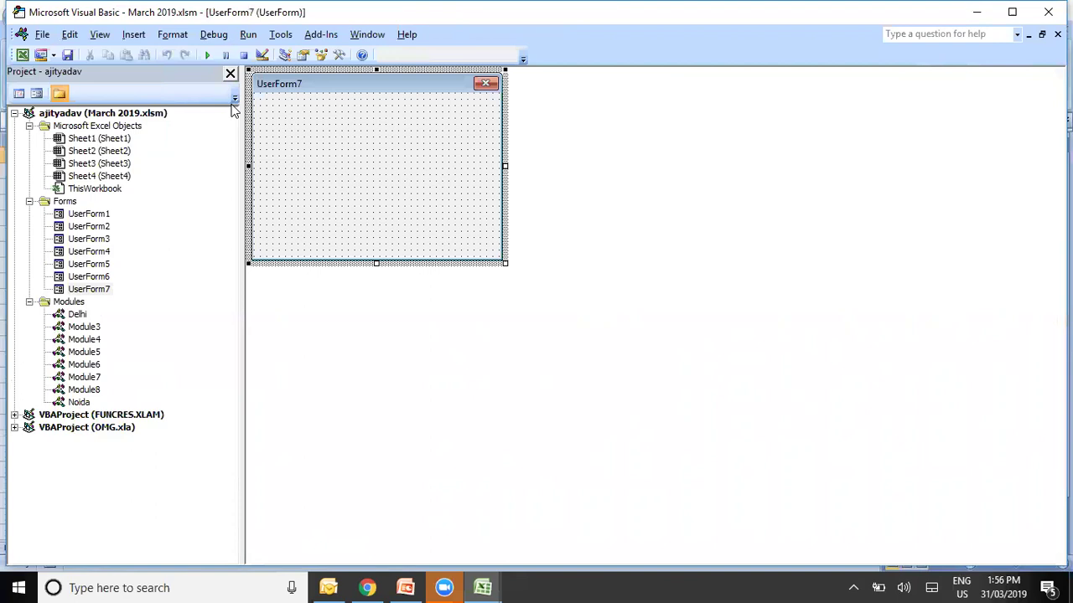
- Rename UserForm1 to 'Google' through its (Name) property
{"action": "double_click", "coordinate": [88, 216]}
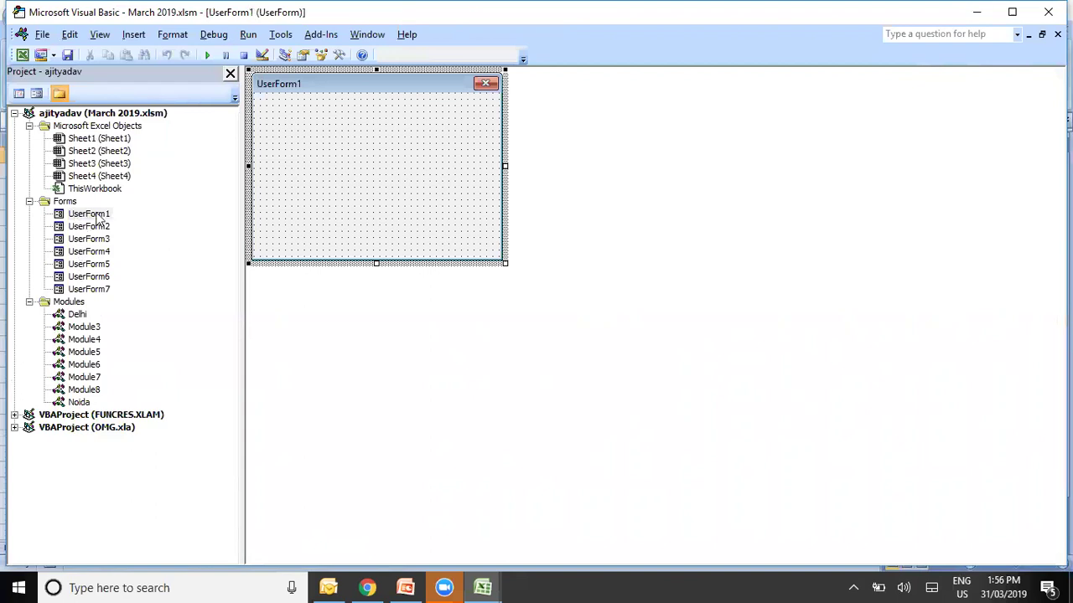
{"action": "key", "text": "F4"}
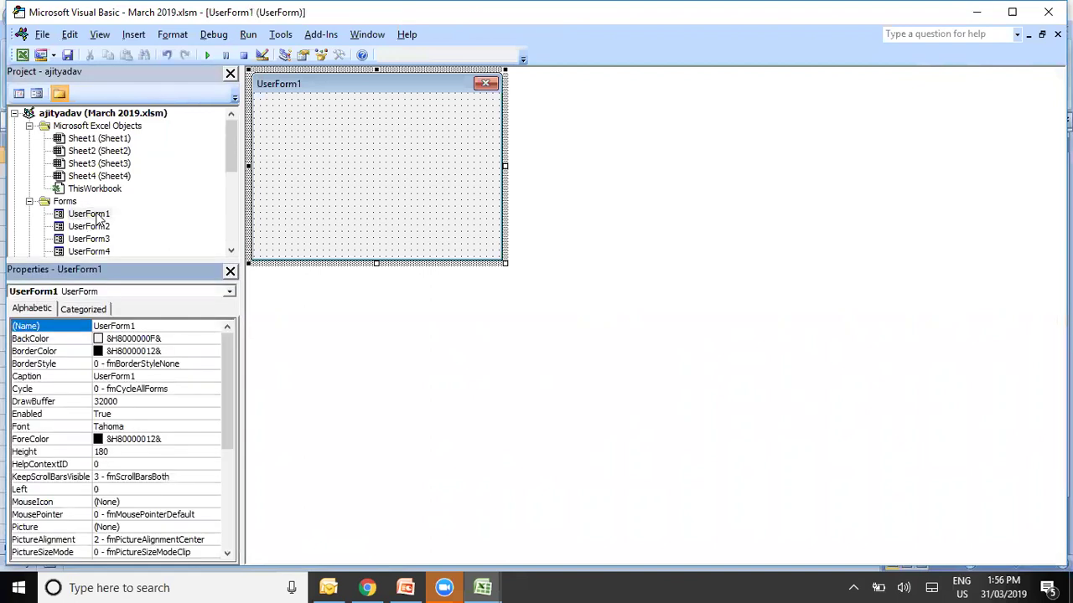
{"action": "left_click", "coordinate": [148, 377]}
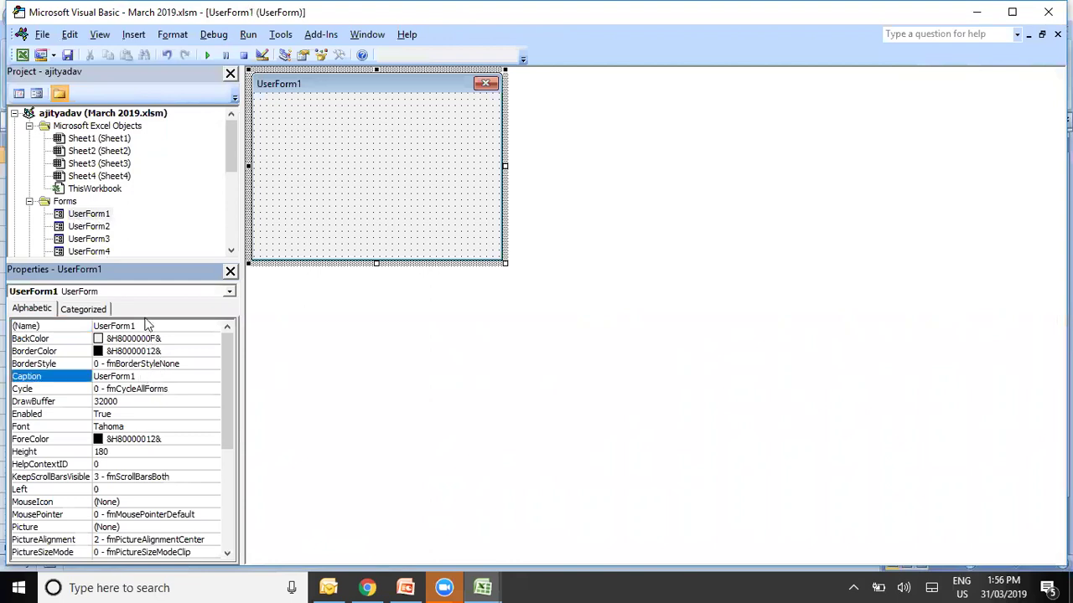
{"action": "left_click_drag", "start_coordinate": [149, 326], "coordinate": [80, 329]}
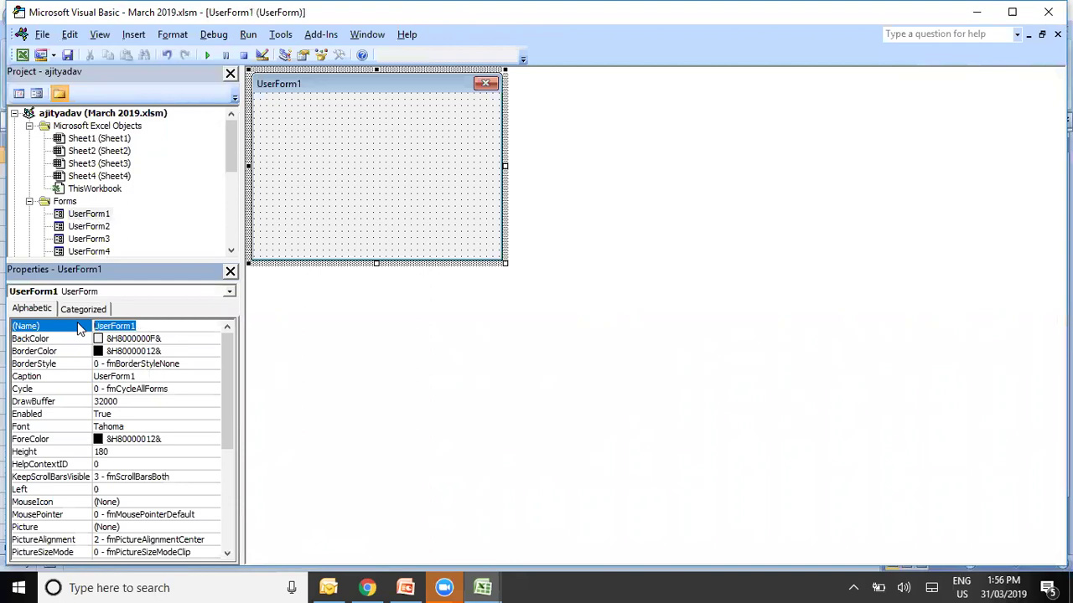
{"action": "type", "text": "Google"}
{"action": "left_click", "coordinate": [81, 329]}
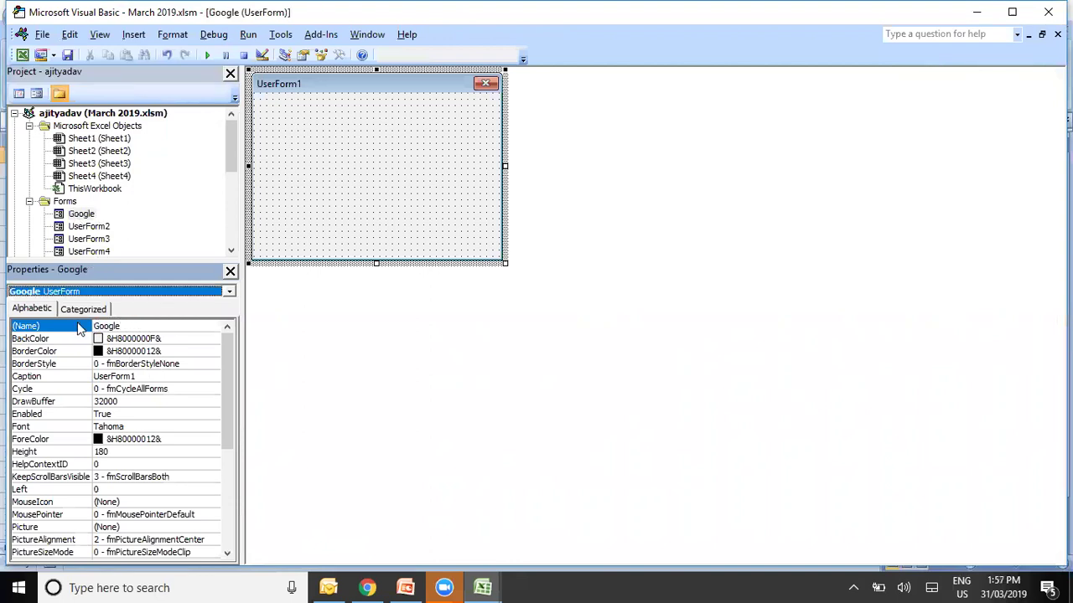
- Rename UserForm2 to 'Facebook' and hide the Properties window
{"action": "double_click", "coordinate": [84, 232]}
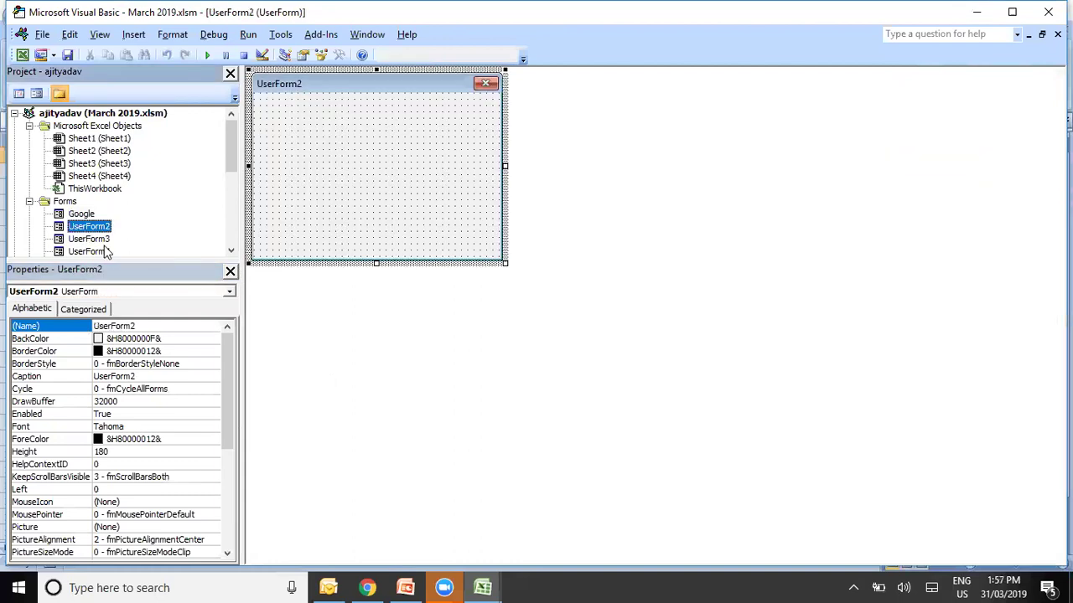
{"action": "left_click", "coordinate": [153, 325]}
{"action": "type", "text": "Facebook"}
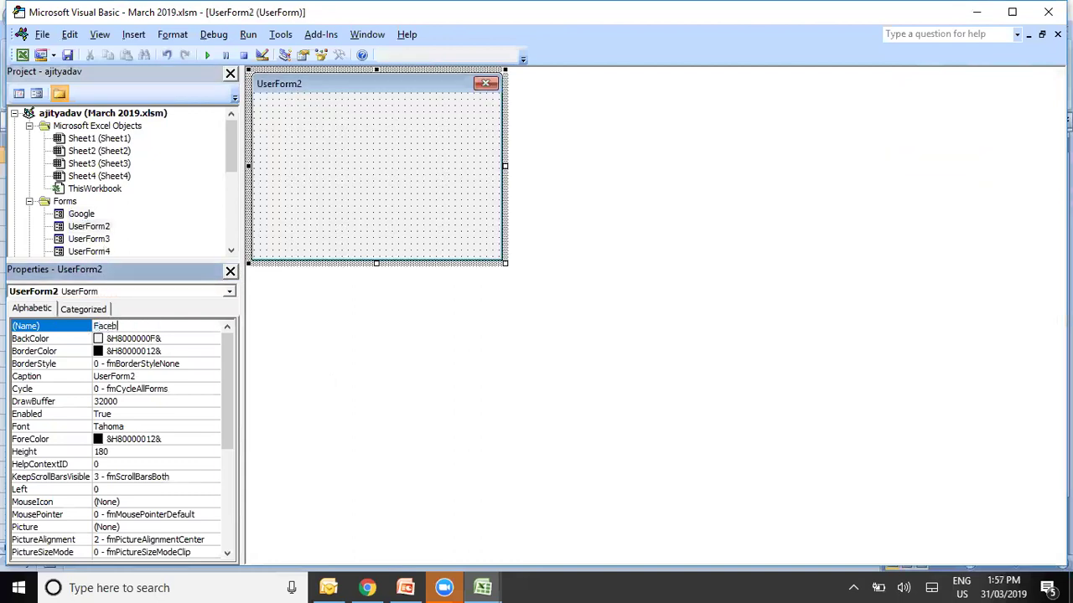
{"action": "left_click", "coordinate": [186, 400]}
{"action": "left_click", "coordinate": [230, 271]}
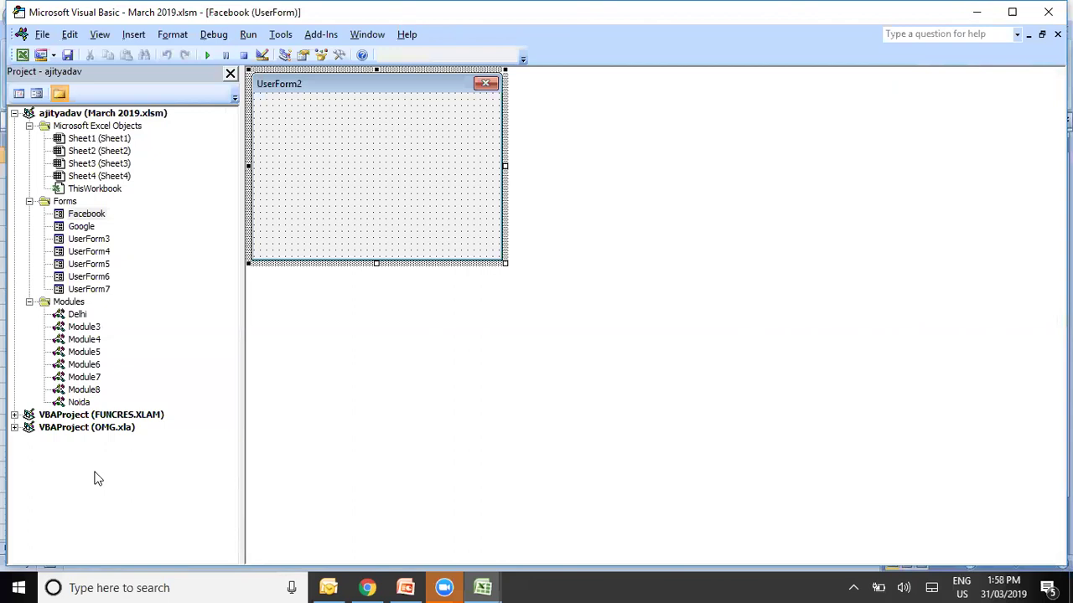
- Open the code windows of Module3, Delhi, Module8 and finally Noida in turn
{"action": "left_click", "coordinate": [74, 328]}
{"action": "double_click", "coordinate": [74, 328]}
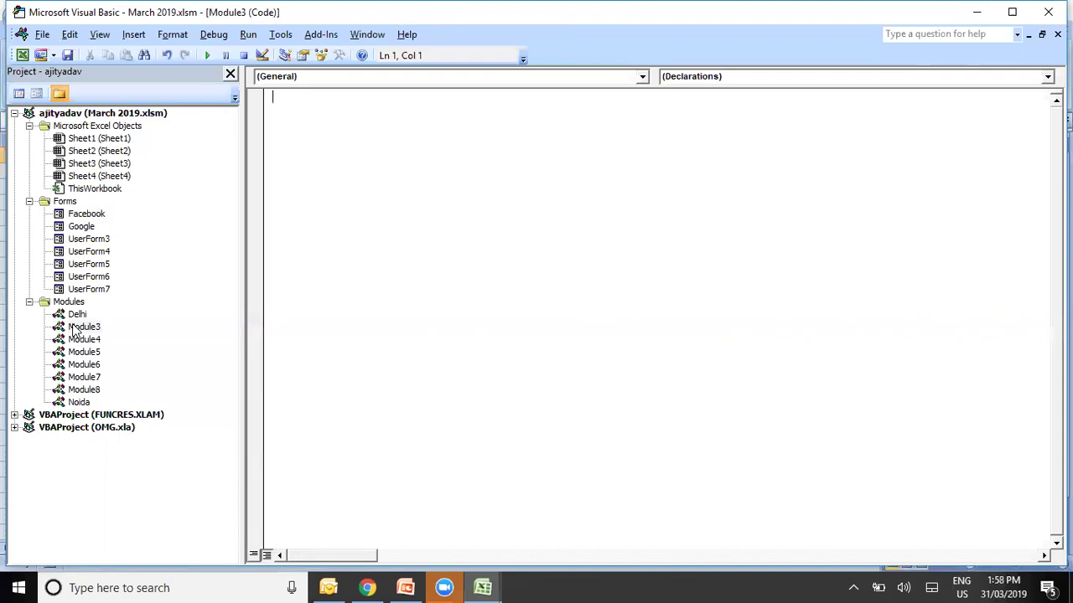
{"action": "double_click", "coordinate": [77, 314]}
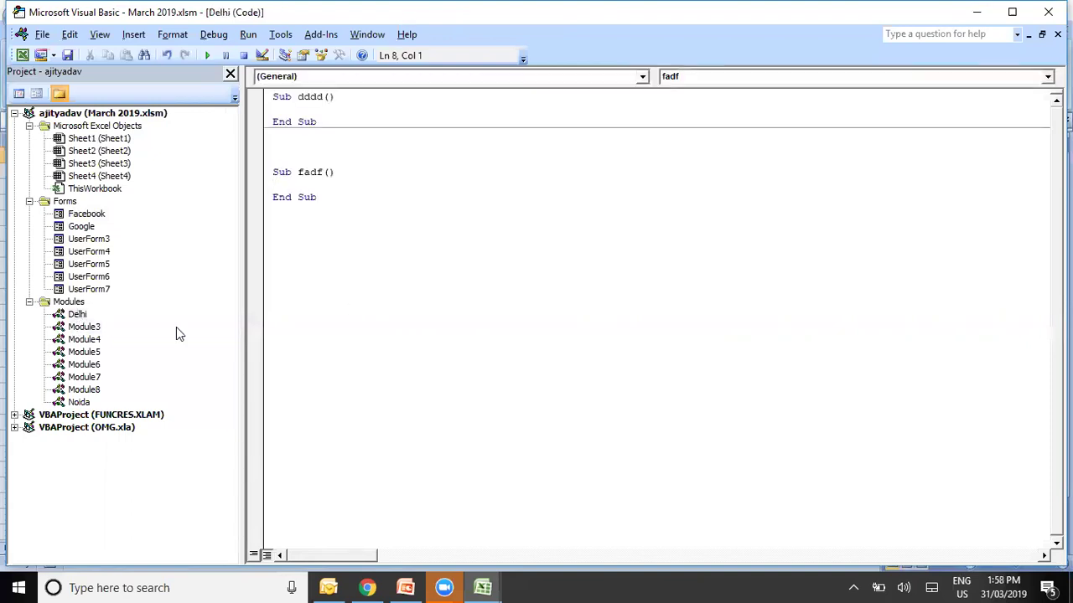
{"action": "double_click", "coordinate": [84, 391]}
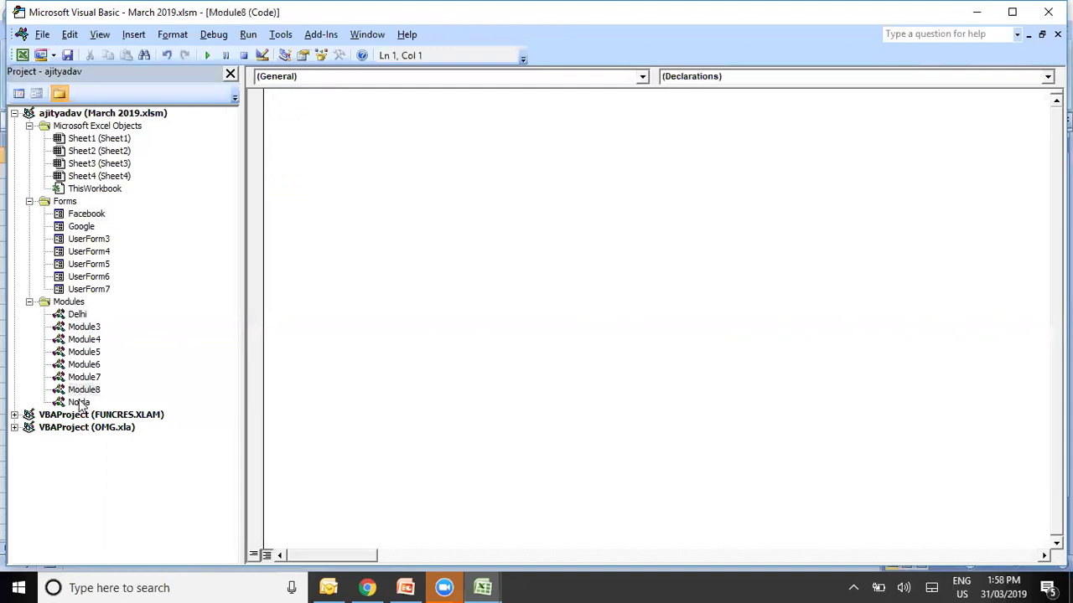
{"action": "double_click", "coordinate": [79, 403]}
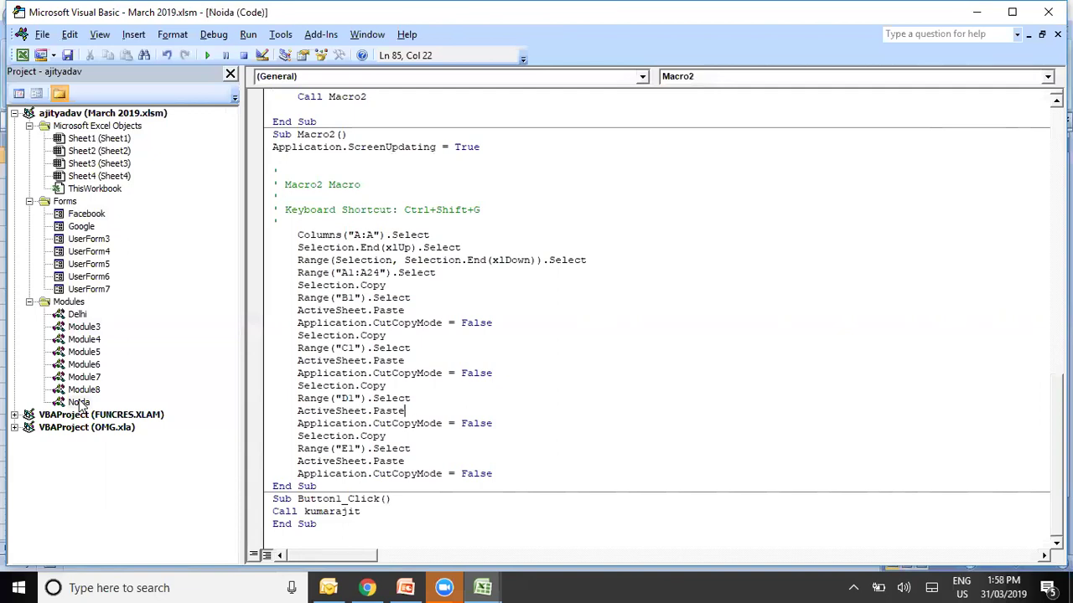
- Scroll up and down through the Noida module's Macro2 code
{"action": "key", "text": "Up"}
{"action": "key", "text": "Up"}
{"action": "key", "text": "Up"}
{"action": "key", "text": "Up"}
{"action": "key", "text": "Up"}
{"action": "key", "text": "Up"}
{"action": "scroll", "coordinate": [534, 315], "scroll_direction": "up", "scroll_amount": 4}
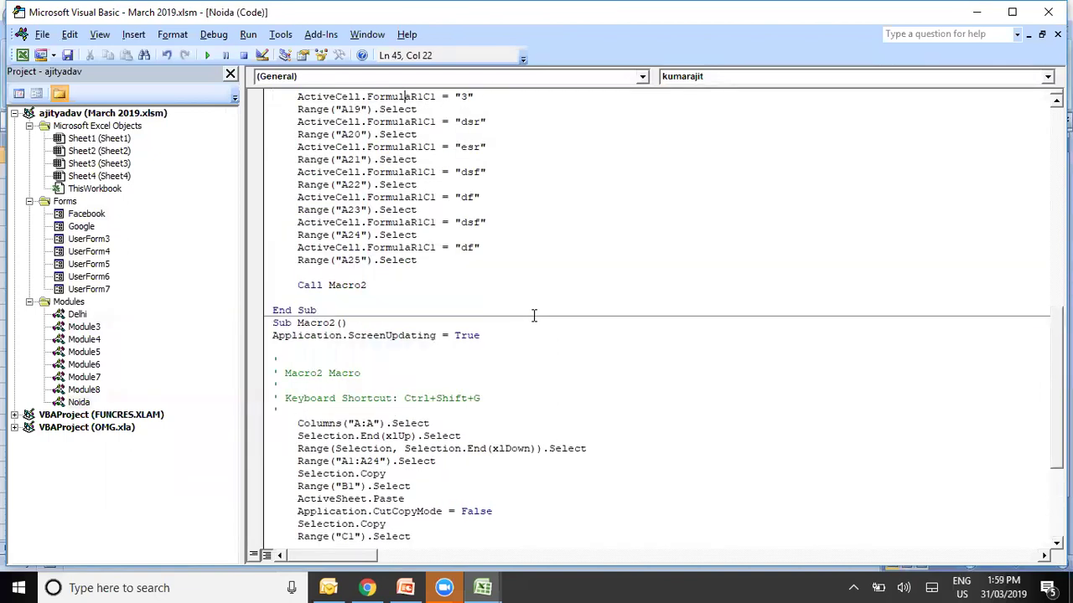
{"action": "scroll", "coordinate": [534, 315], "scroll_direction": "up", "scroll_amount": 1}
{"action": "key", "text": "Down"}
{"action": "key", "text": "Down"}
{"action": "key", "text": "Down"}
{"action": "key", "text": "Down"}
{"action": "key", "text": "Down"}
{"action": "key", "text": "Down"}
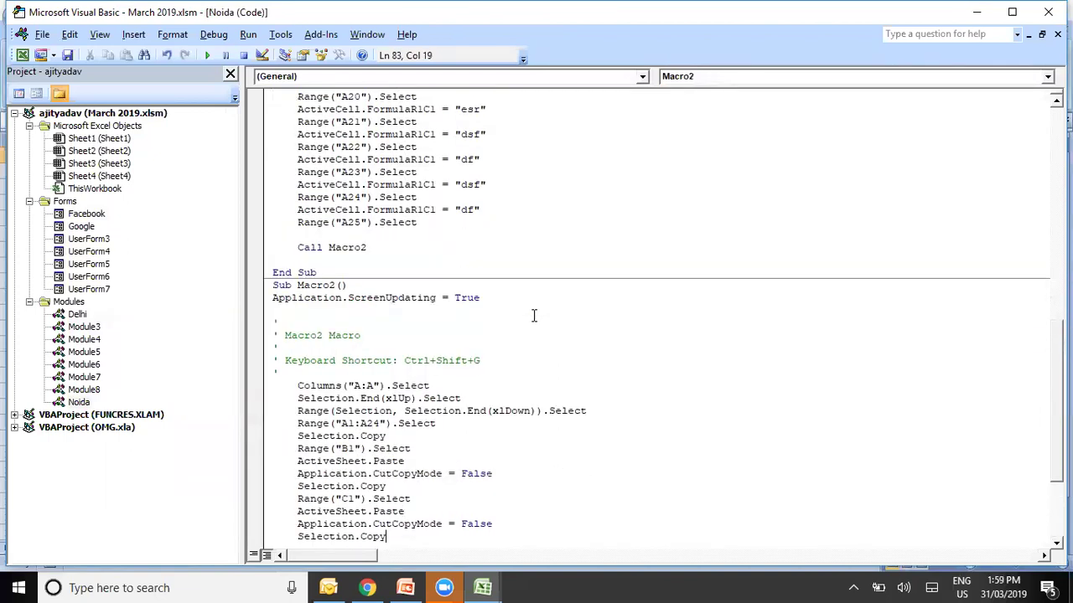
{"action": "key", "text": "Down"}
{"action": "key", "text": "Down"}
{"action": "key", "text": "Down"}
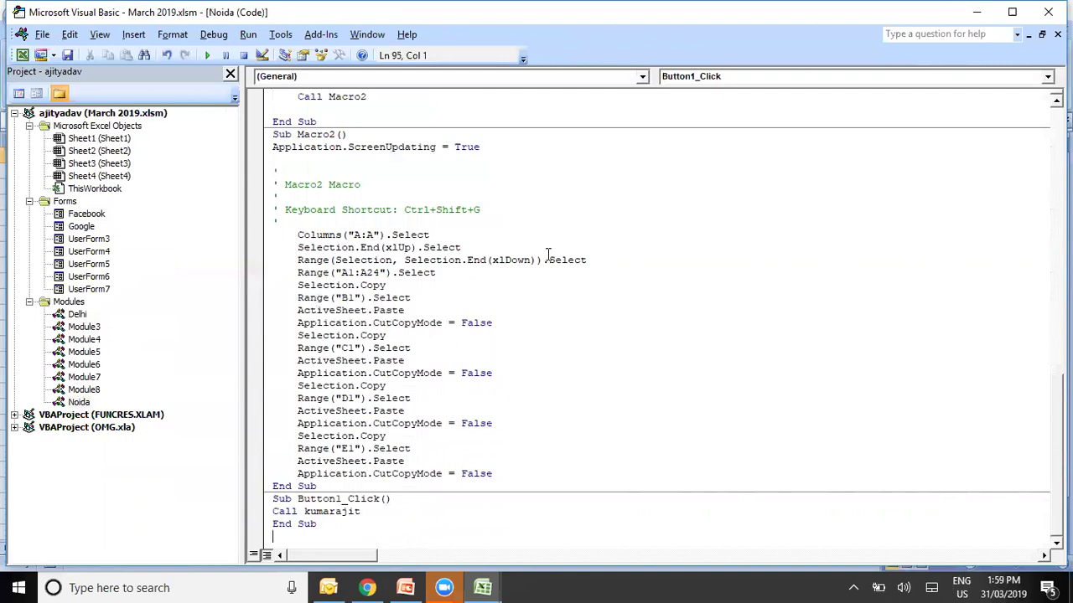
- Select and copy all of the Noida module's code with Ctrl+A and Ctrl+C
{"action": "left_click", "coordinate": [440, 236]}
{"action": "left_click", "coordinate": [459, 199]}
{"action": "key", "text": "ctrl+a"}
{"action": "key", "text": "ctrl+c"}
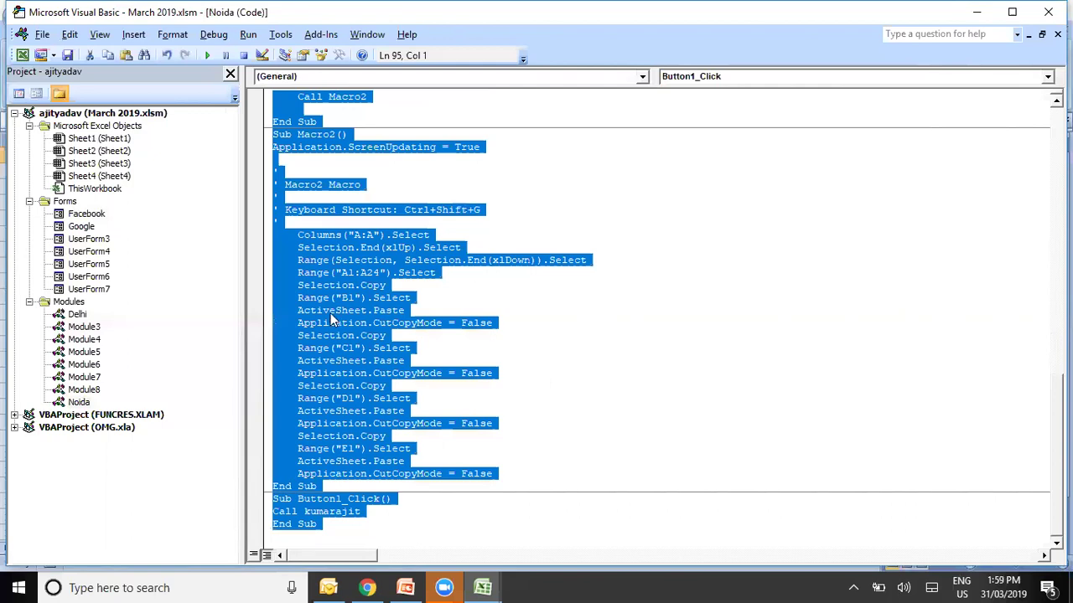
{"action": "left_click", "coordinate": [388, 274]}
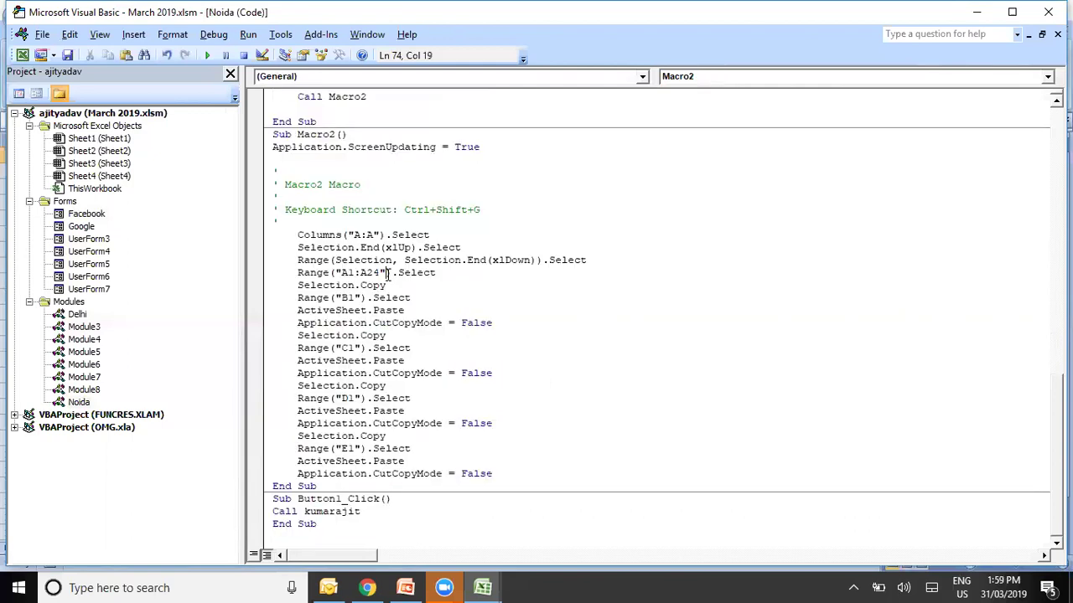
{"action": "left_click", "coordinate": [84, 403]}
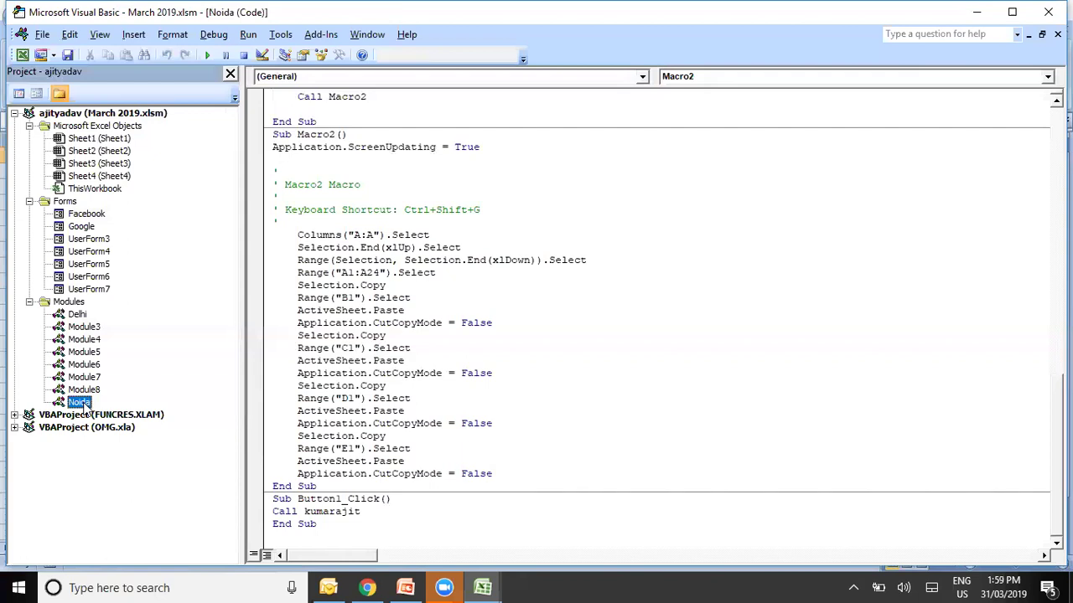
- Export the Noida module as Noida.bas, choosing Desktop as the save location
{"action": "right_click", "coordinate": [84, 403]}
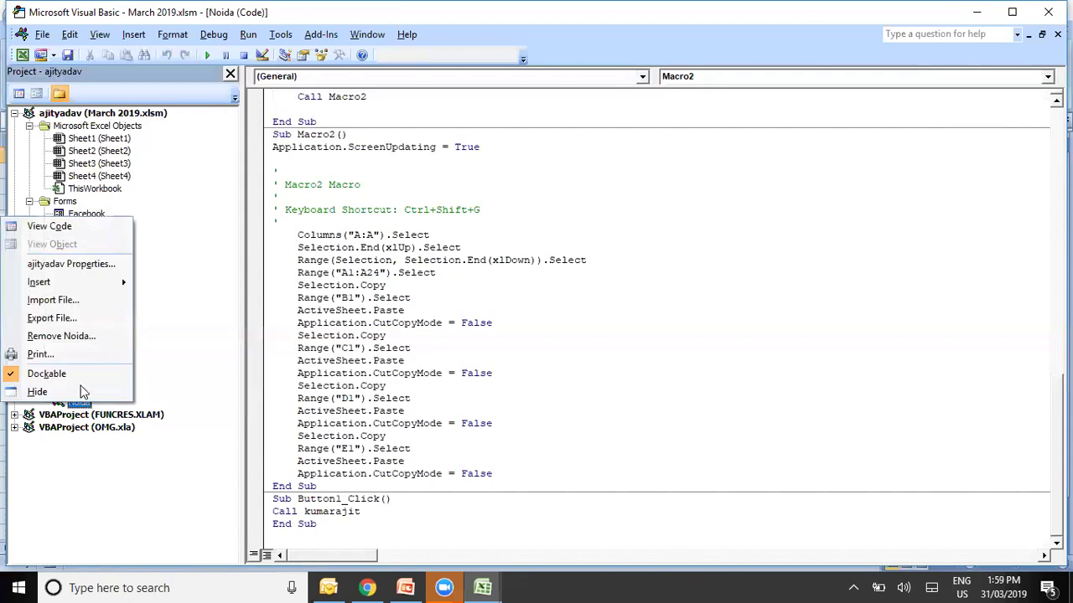
{"action": "left_click", "coordinate": [76, 319]}
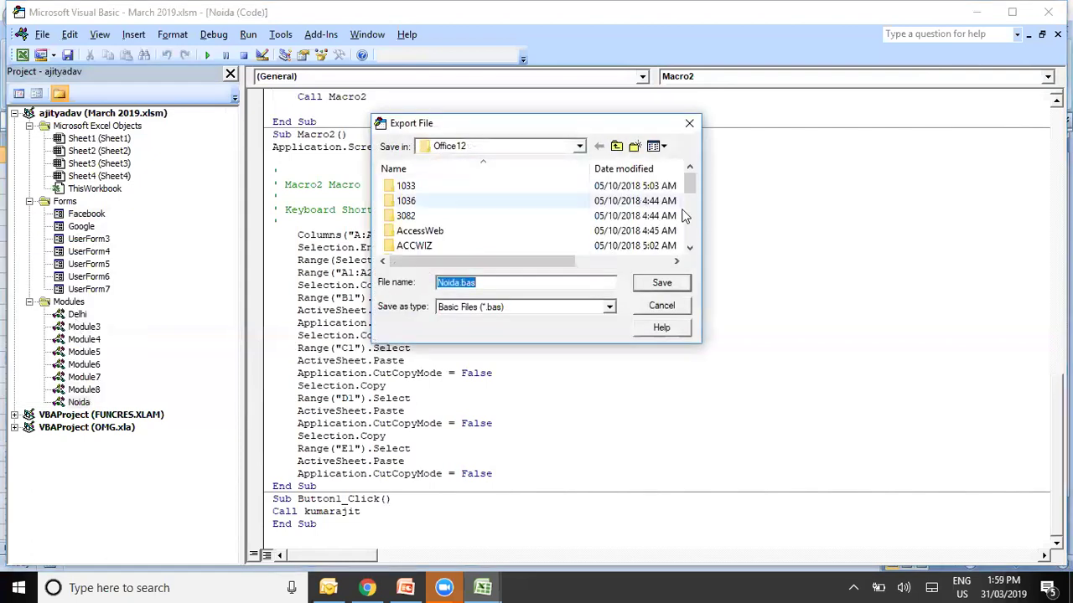
{"action": "left_click", "coordinate": [580, 148]}
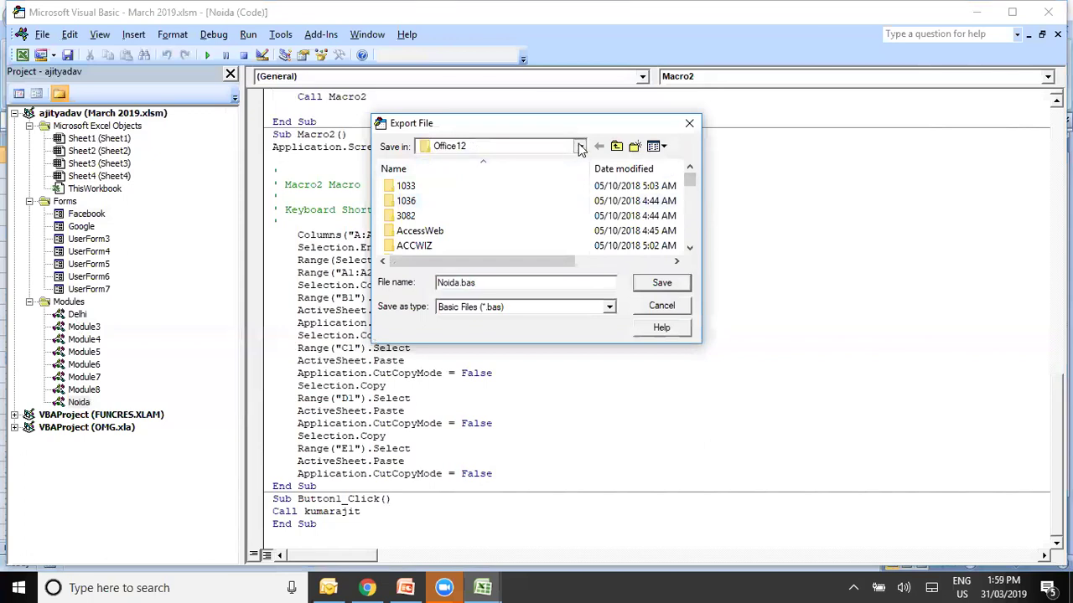
{"action": "left_click", "coordinate": [578, 148]}
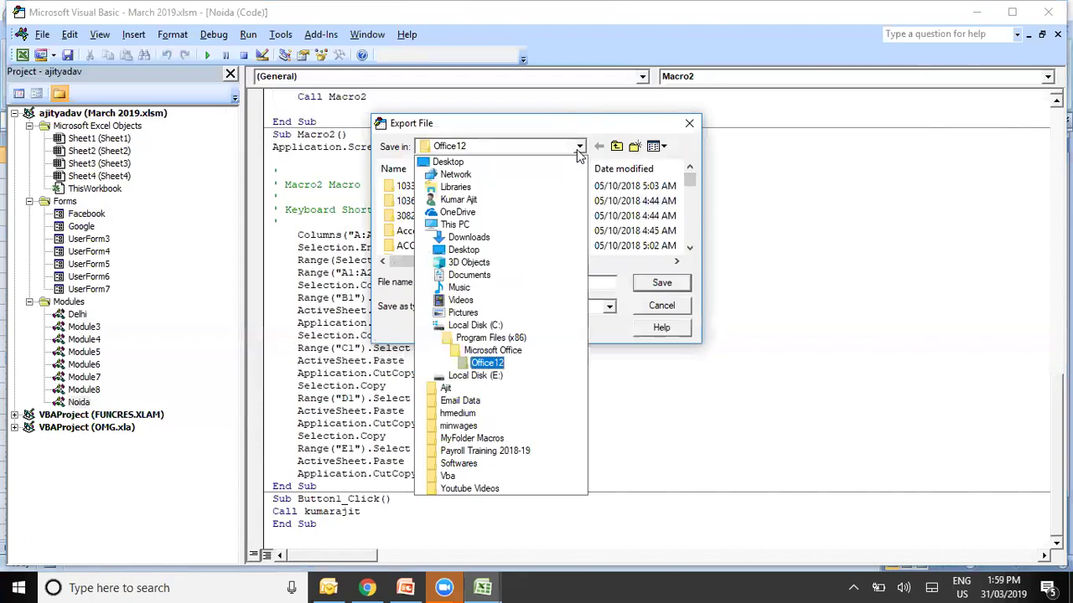
{"action": "left_click", "coordinate": [482, 166]}
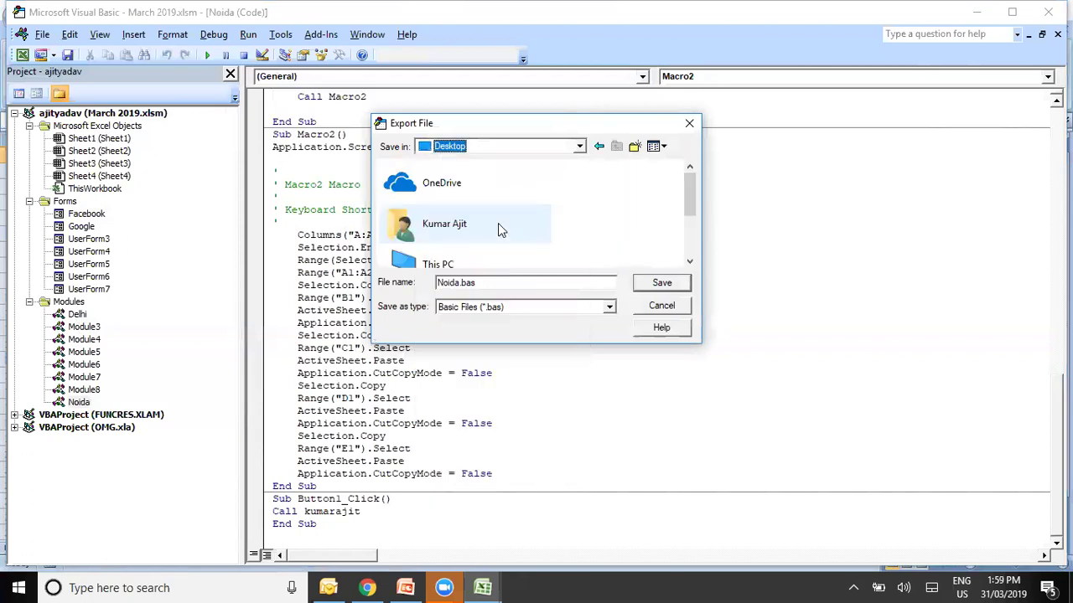
{"action": "left_click", "coordinate": [482, 283]}
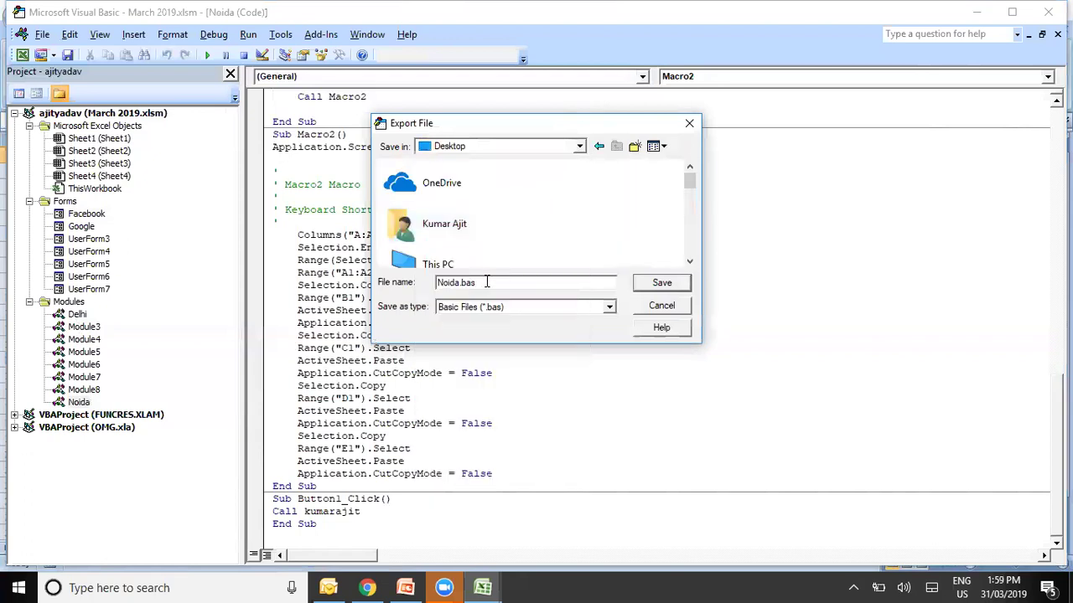
{"action": "key", "text": "shift+Left"}
{"action": "key", "text": "shift+Left"}
{"action": "key", "text": "shift+Left"}
{"action": "key", "text": "shift+Left"}
{"action": "key", "text": "shift+Left"}
{"action": "left_click", "coordinate": [661, 284]}
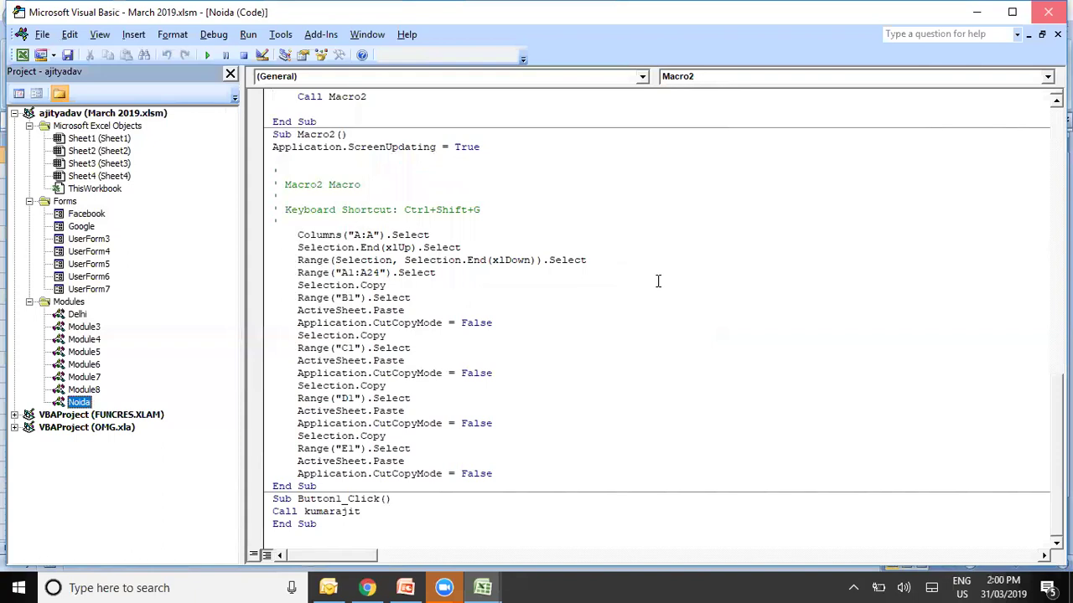
- Check Noida.bas on the desktop, then save the March 2019 workbook
{"action": "key", "text": "super+d"}
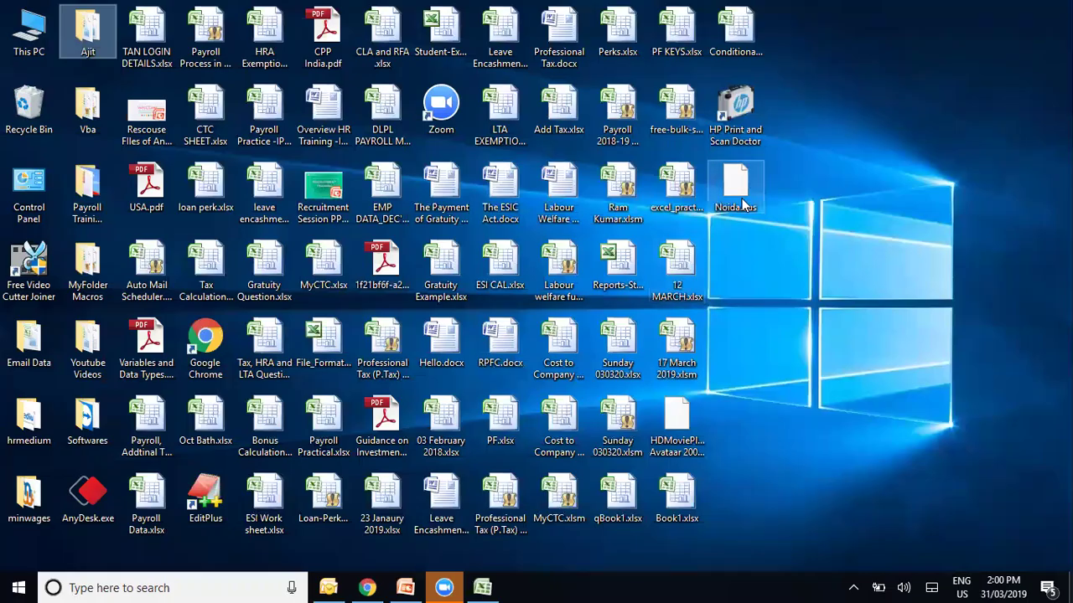
{"action": "left_click", "coordinate": [741, 206]}
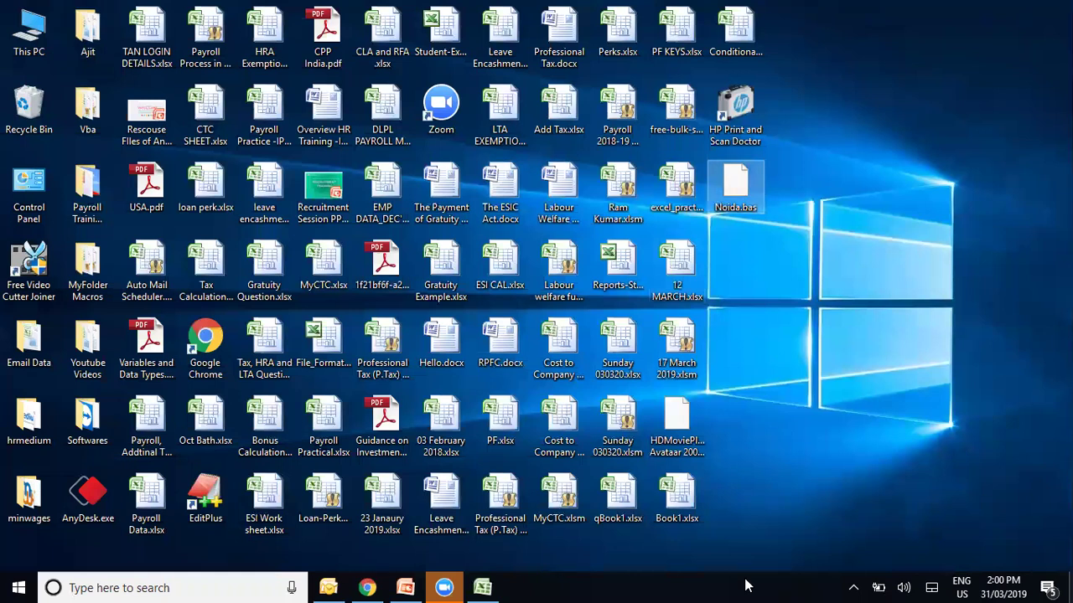
{"action": "left_click", "coordinate": [480, 587]}
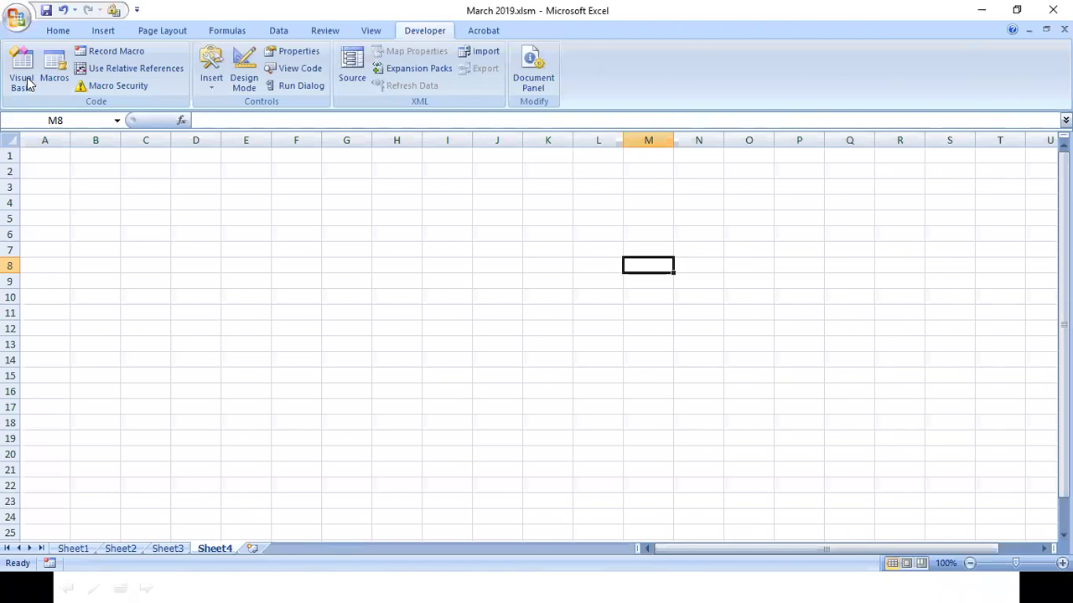
{"action": "left_click", "coordinate": [288, 285]}
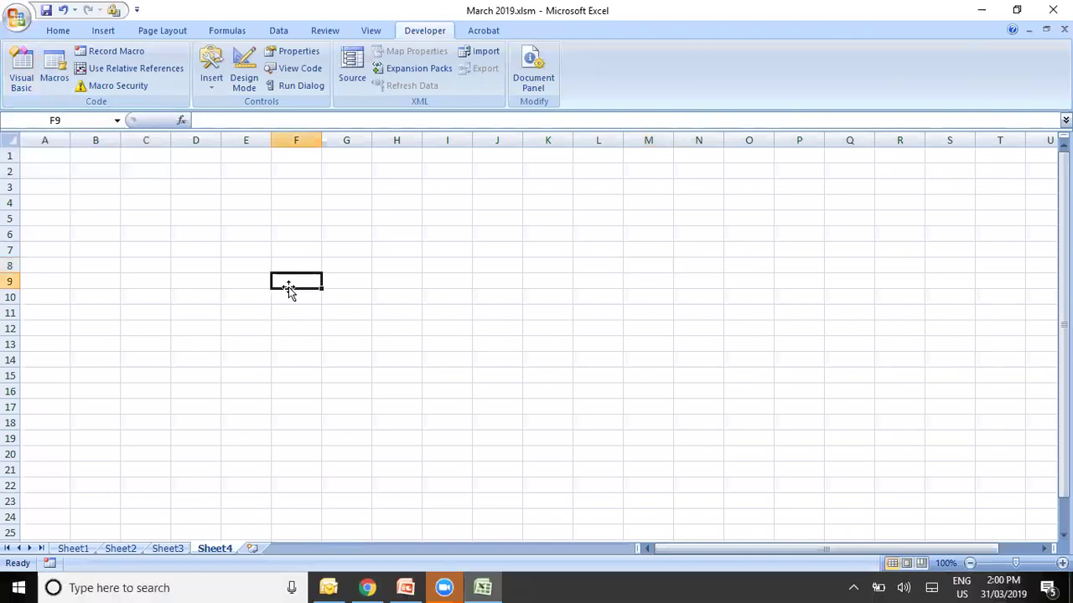
{"action": "key", "text": "ctrl+s"}
- Close Excel and relaunch it from the Windows Run prompt
{"action": "left_click", "coordinate": [1052, 9]}
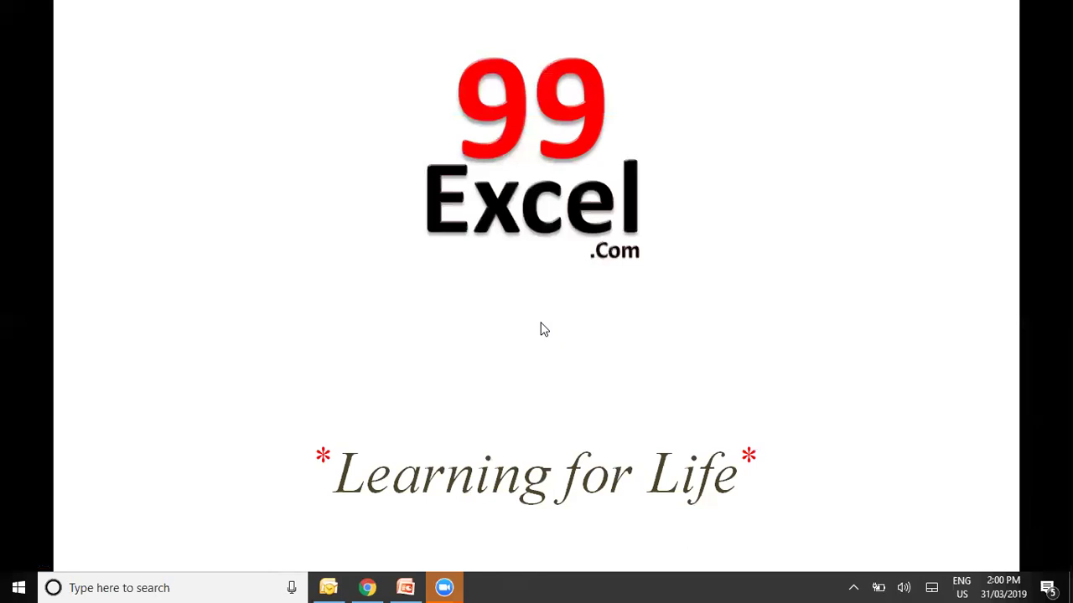
{"action": "key", "text": "super+r"}
{"action": "key", "text": "Return"}
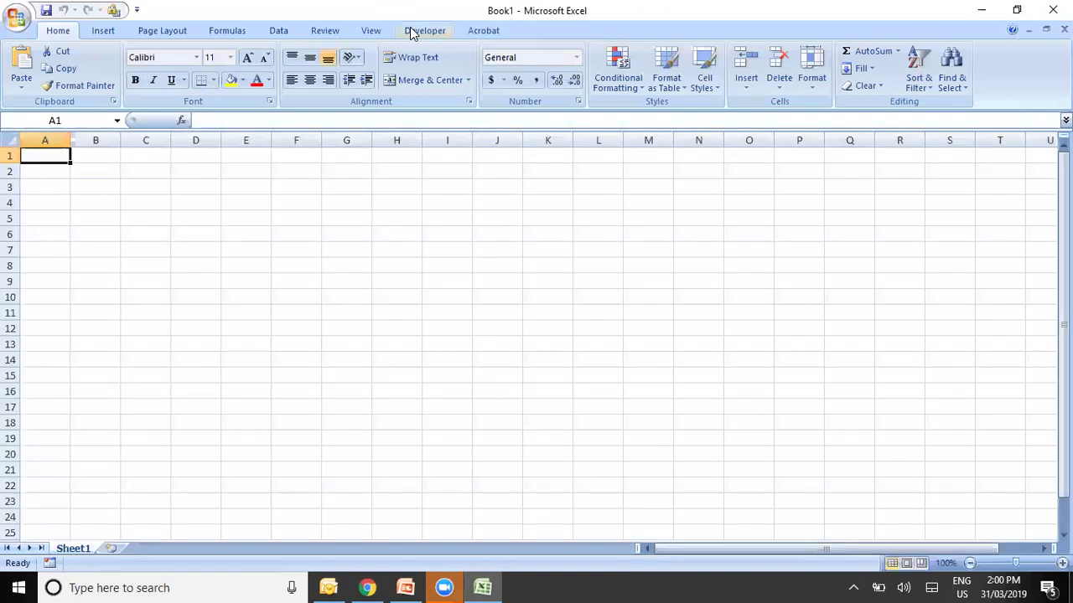
- Open the VBA editor for Book1 from the Developer tab and Alt+F11
{"action": "left_click", "coordinate": [414, 30]}
{"action": "left_click", "coordinate": [22, 71]}
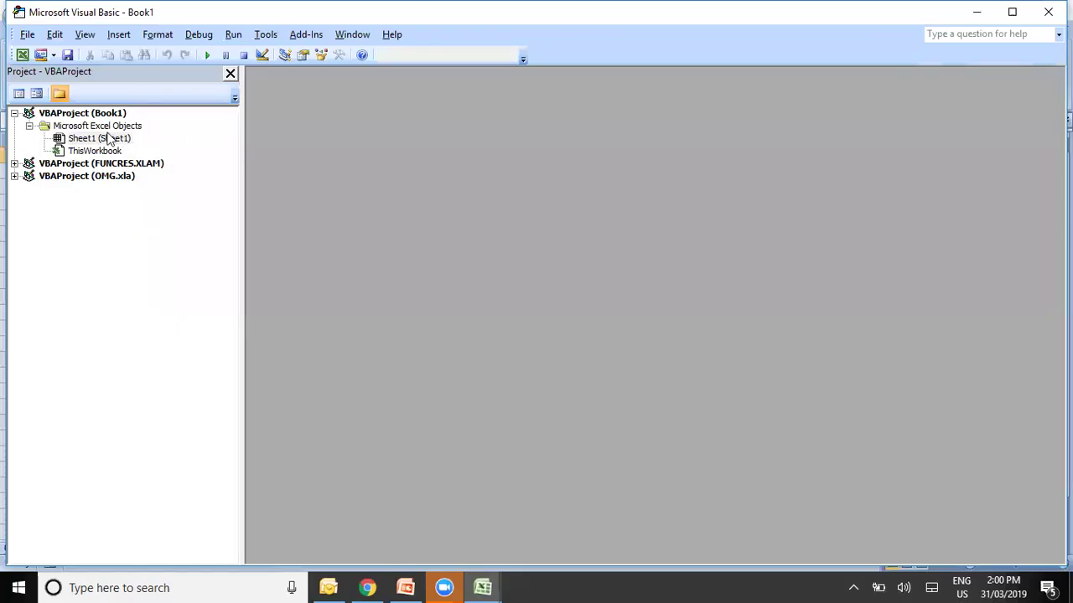
{"action": "key", "text": "alt+Tab"}
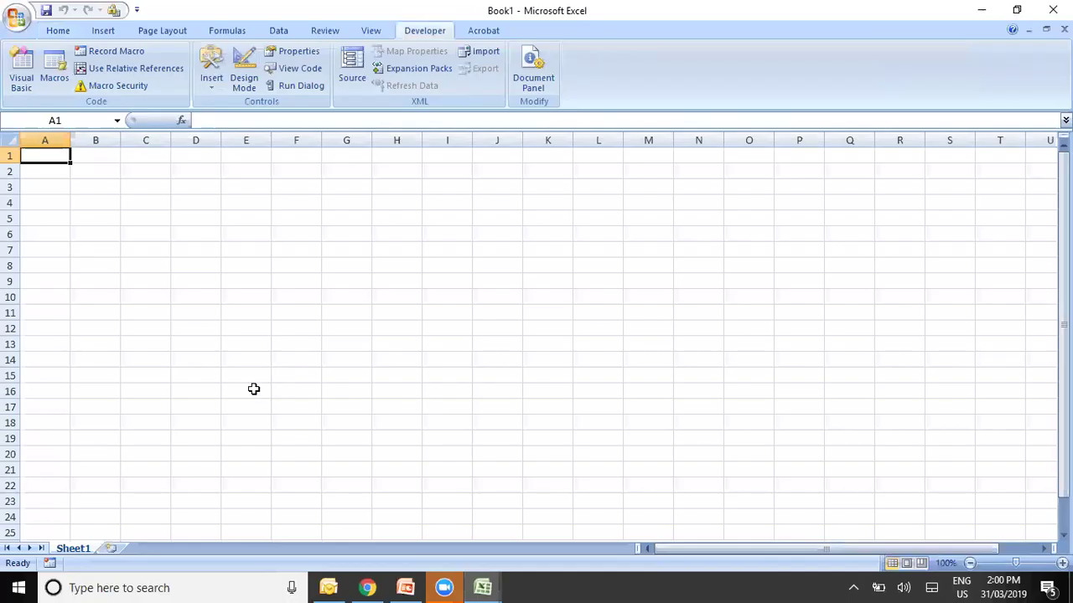
{"action": "key", "text": "alt+F11"}
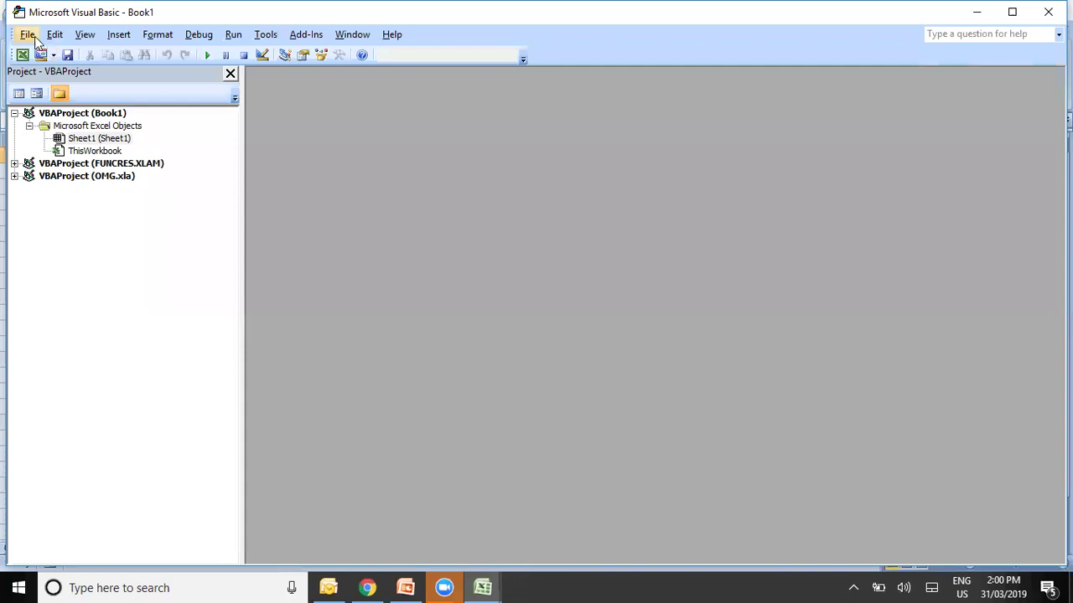
{"action": "right_click", "coordinate": [109, 151]}
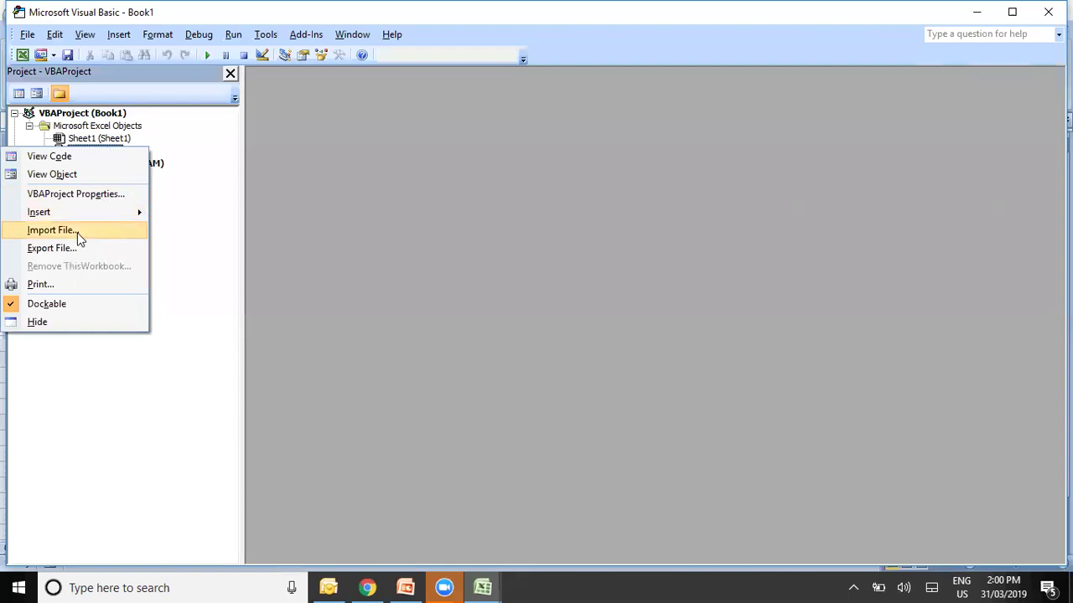
{"action": "left_click", "coordinate": [25, 55]}
{"action": "left_click", "coordinate": [21, 63]}
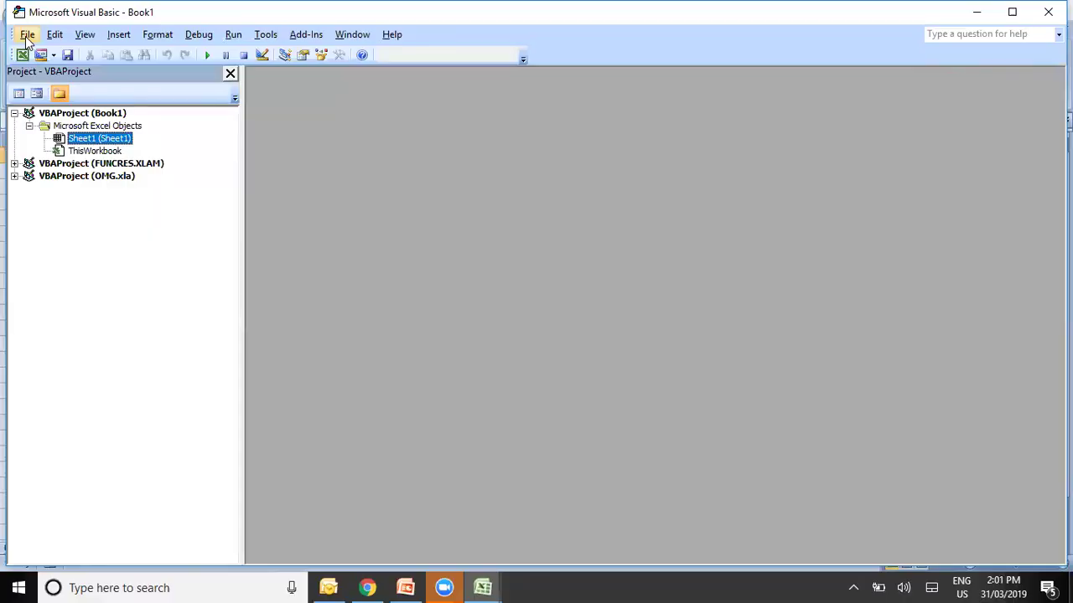
- Import Noida.bas into Book1's project and open the Noida module's code
{"action": "left_click", "coordinate": [27, 34]}
{"action": "left_click", "coordinate": [41, 71]}
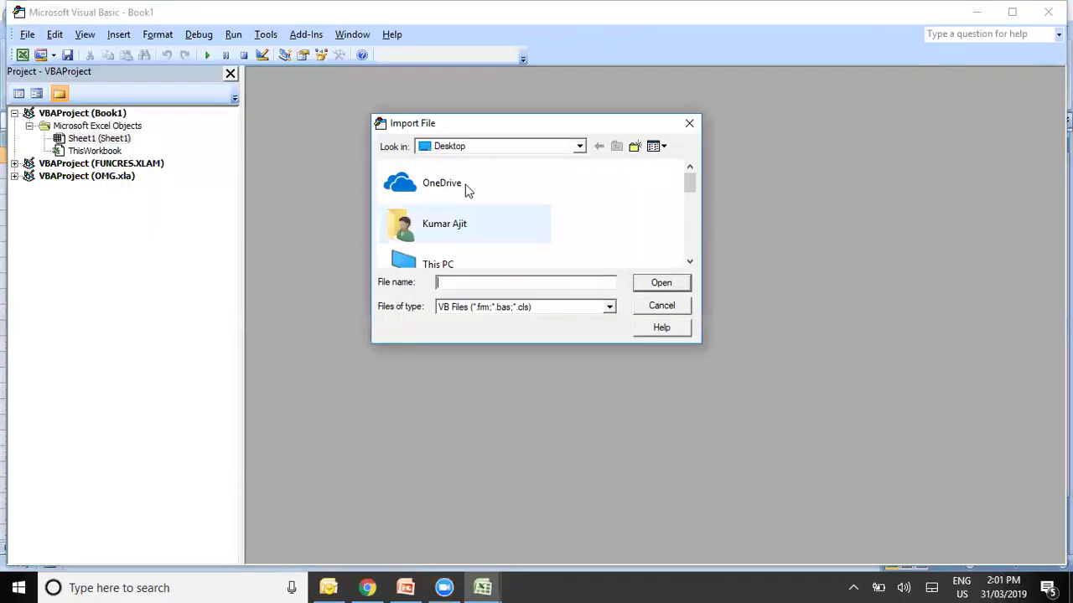
{"action": "scroll", "coordinate": [467, 189], "scroll_direction": "down", "scroll_amount": 3}
{"action": "key", "text": "End"}
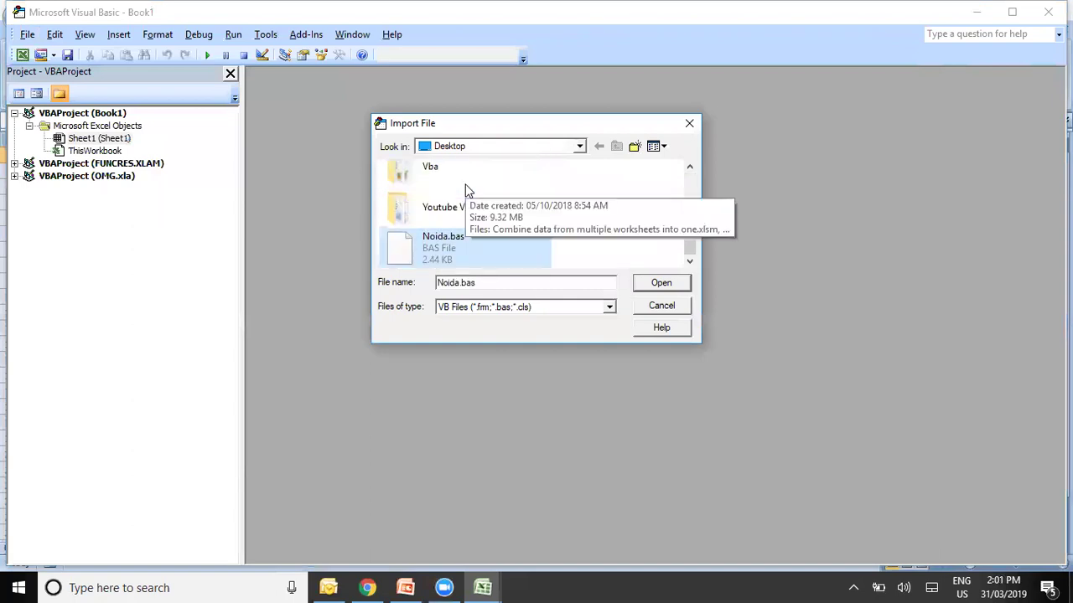
{"action": "left_click", "coordinate": [647, 287]}
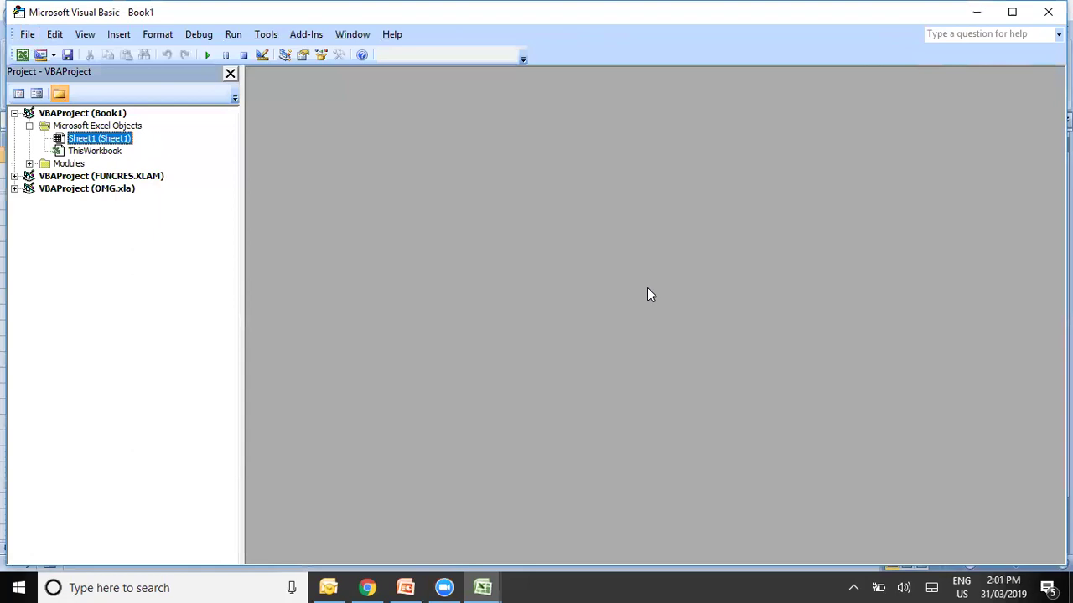
{"action": "left_click", "coordinate": [30, 163]}
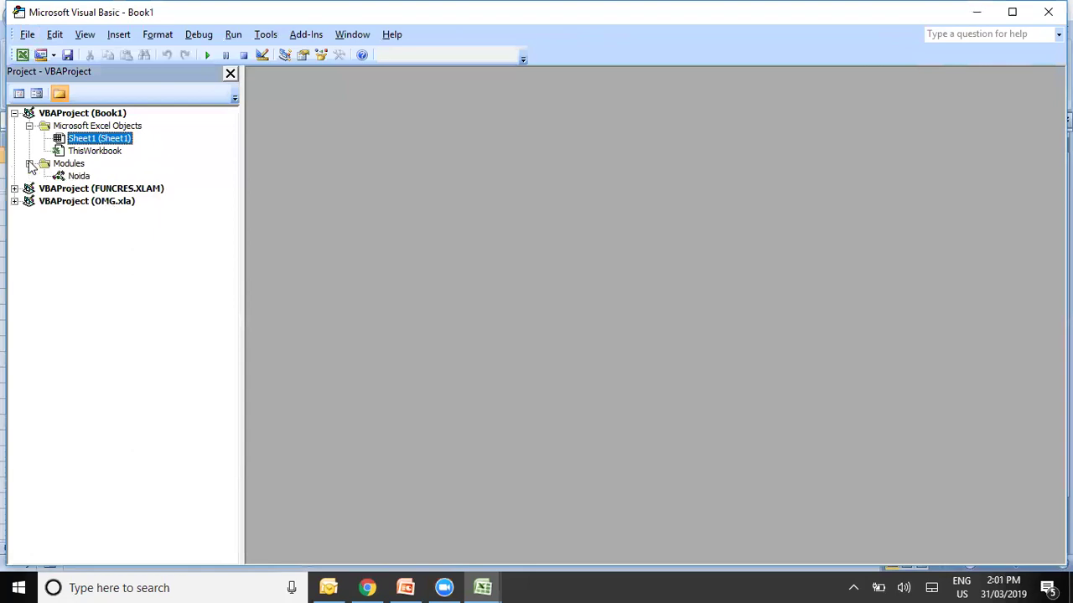
{"action": "double_click", "coordinate": [76, 178]}
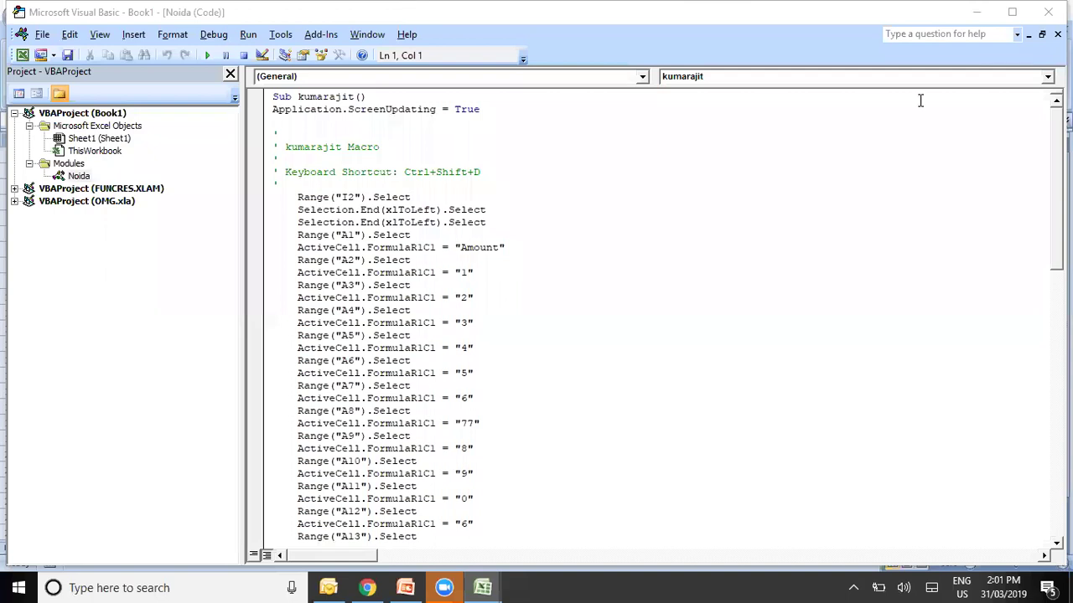
- Insert a new empty Module1 into Book1's project with Alt+I, M
{"action": "left_click", "coordinate": [492, 264]}
{"action": "key", "text": "alt+i"}
{"action": "key", "text": "m"}
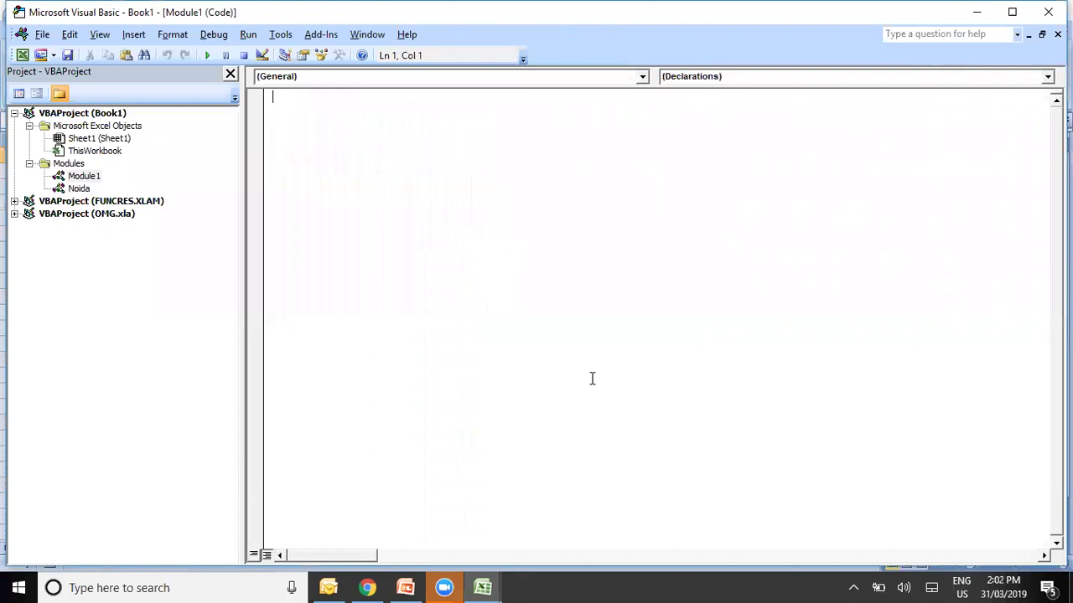
- Write the Sub akumar() declaration in Module1 so End Sub is added
{"action": "type", "text": "sub"}
{"action": "key", "text": "Return"}
{"action": "key", "text": "Return"}
{"action": "type", "text": "function"}
{"action": "key", "text": "Home"}
{"action": "key", "text": "shift+Down"}
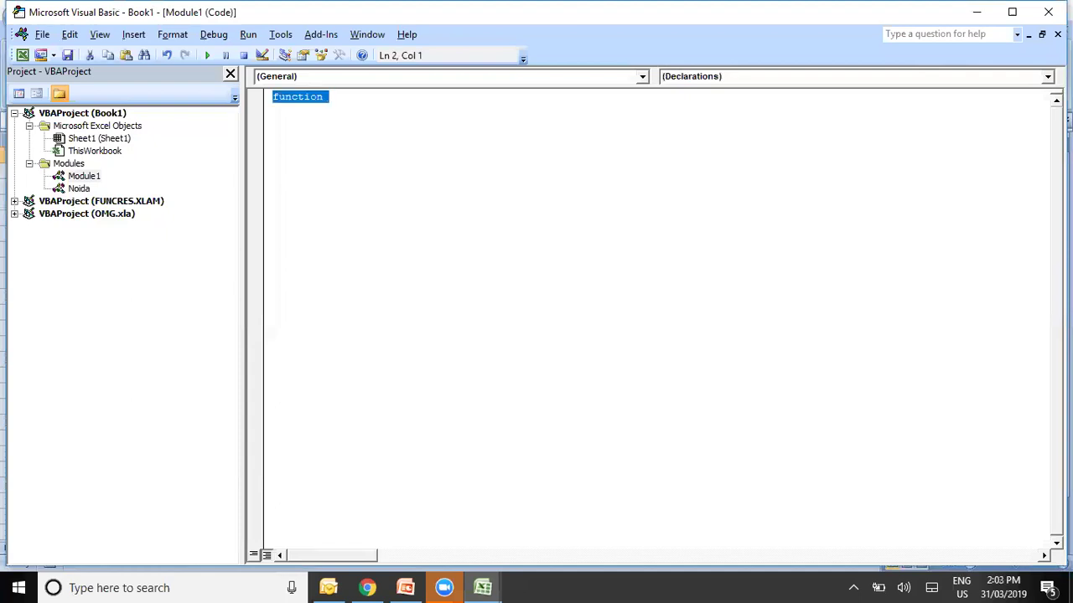
{"action": "type", "text": "SUB"}
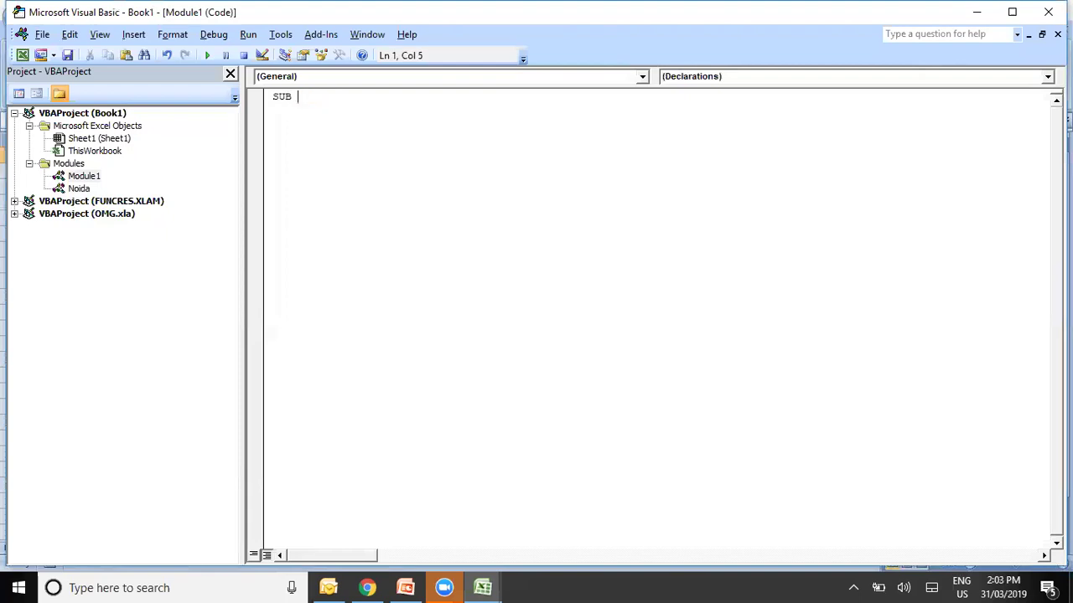
{"action": "type", "text": "akumar()"}
{"action": "key", "text": "Return"}
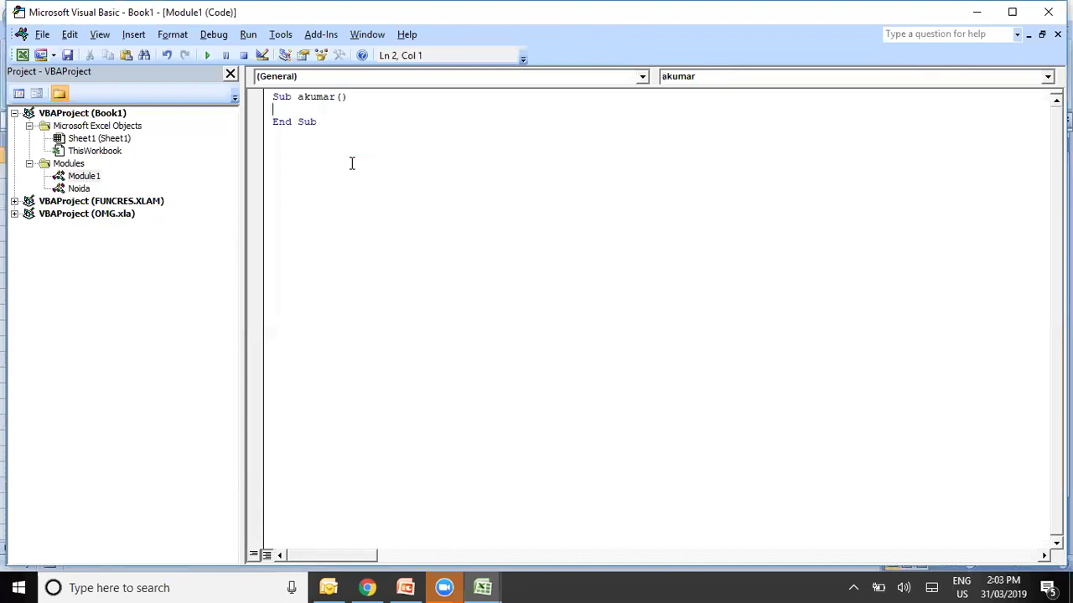
- Add blank lines inside the akumar procedure and place the caret below End Sub
{"action": "left_click_drag", "start_coordinate": [298, 121], "coordinate": [321, 123]}
{"action": "left_click", "coordinate": [313, 108]}
{"action": "key", "text": "Return"}
{"action": "key", "text": "Return"}
{"action": "key", "text": "Return"}
{"action": "key", "text": "Up"}
{"action": "key", "text": "Up"}
{"action": "key", "text": "Up"}
{"action": "key", "text": "Down"}
{"action": "left_click_drag", "start_coordinate": [274, 160], "coordinate": [287, 164]}
{"action": "left_click", "coordinate": [334, 149]}
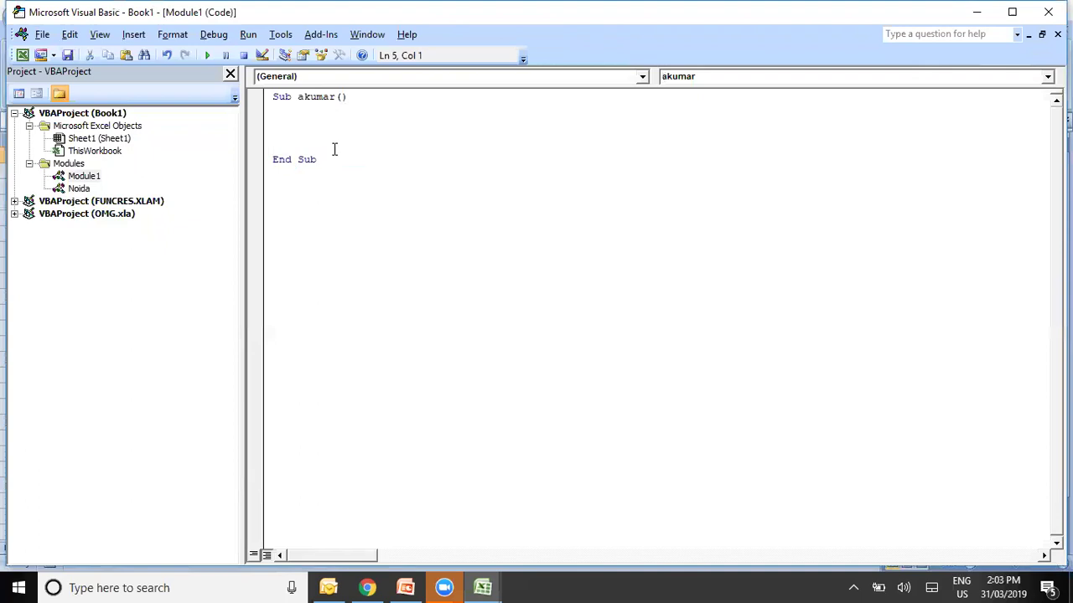
{"action": "left_click", "coordinate": [328, 168]}
- Add an empty Function akumar() below End Sub, then select all Module1 code
{"action": "key", "text": "Return"}
{"action": "key", "text": "Return"}
{"action": "key", "text": "Return"}
{"action": "type", "text": "function"}
{"action": "type", "text": " akumar"}
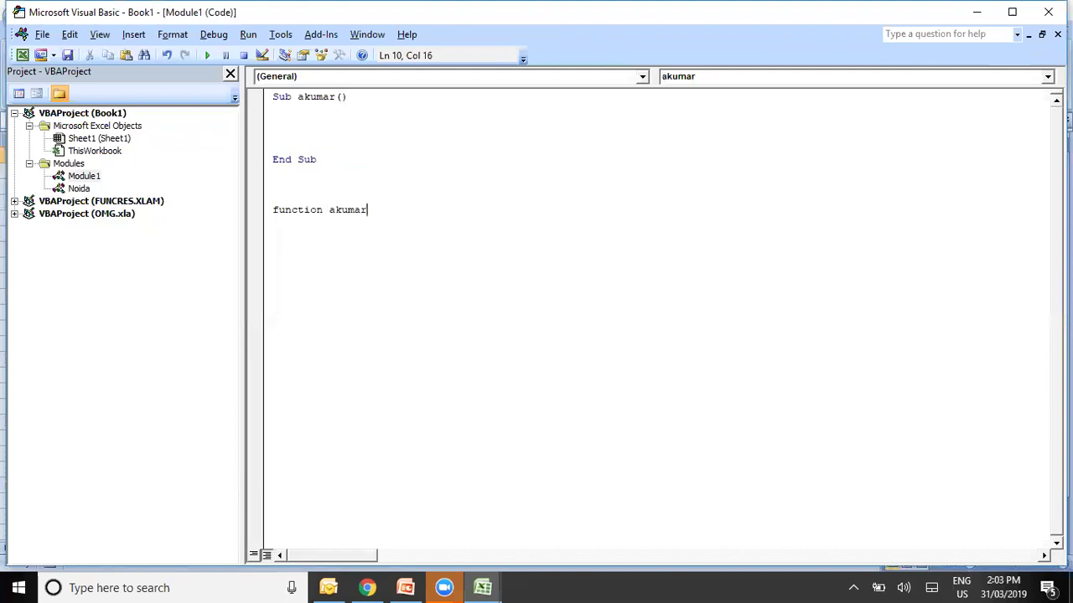
{"action": "type", "text": "()"}
{"action": "key", "text": "Return"}
{"action": "key", "text": "Return"}
{"action": "key", "text": "Return"}
{"action": "key", "text": "Up"}
{"action": "left_click", "coordinate": [272, 260]}
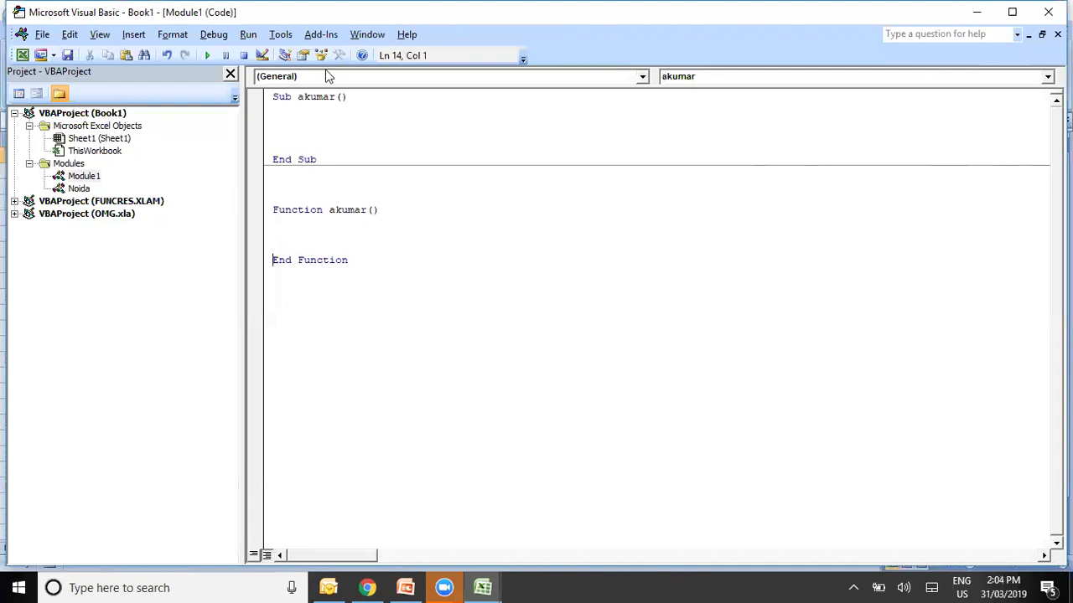
{"action": "left_click_drag", "start_coordinate": [293, 98], "coordinate": [259, 102]}
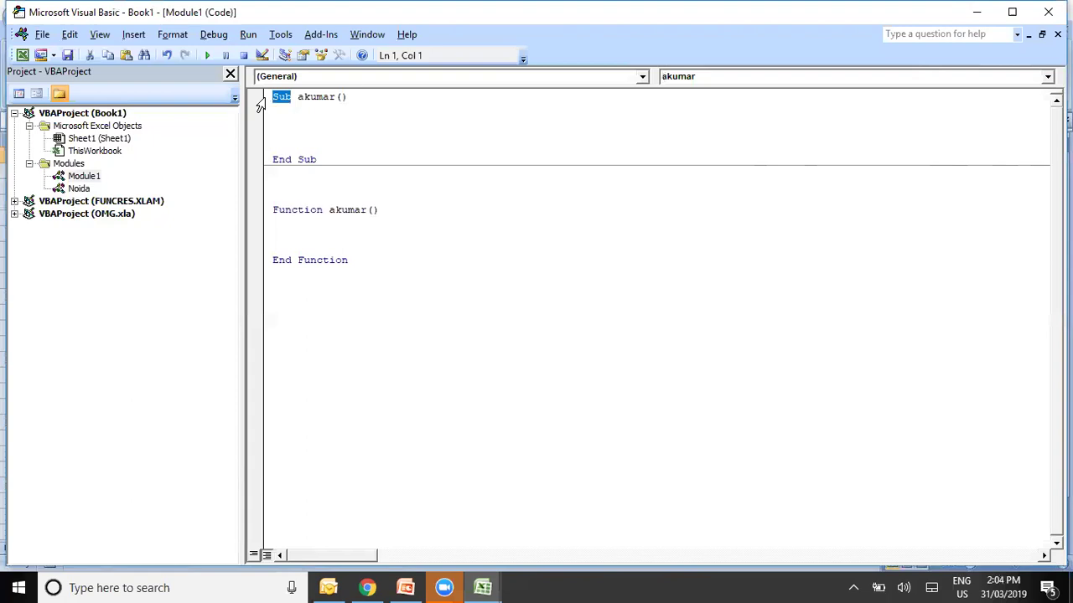
{"action": "key", "text": "ctrl+a"}
- Replace Module1's code with Sub March2019() containing MsgBox("To is last day of March 2019")
{"action": "key", "text": "Delete"}
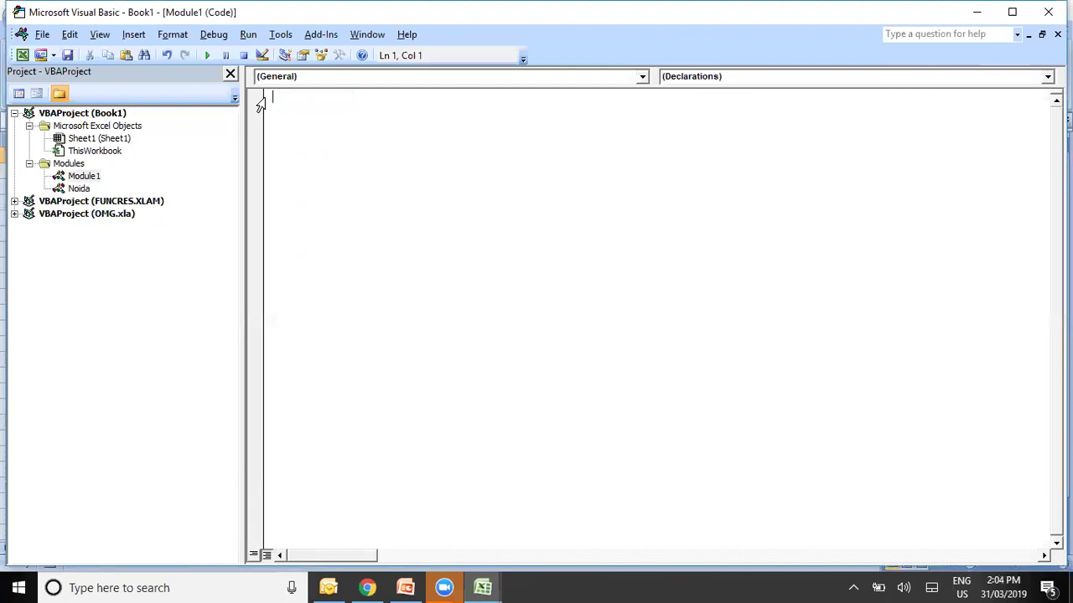
{"action": "type", "text": "Sub "}
{"action": "type", "text": "March2019()"}
{"action": "key", "text": "Return"}
{"action": "key", "text": "Return"}
{"action": "key", "text": "Return"}
{"action": "key", "text": "Return"}
{"action": "key", "text": "Up"}
{"action": "left_click", "coordinate": [273, 121]}
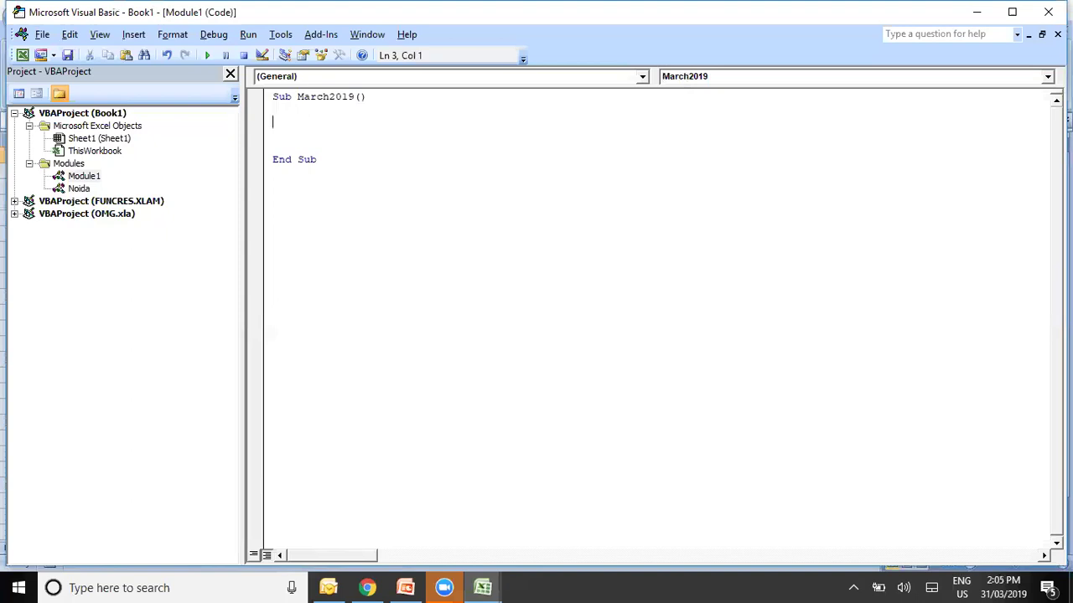
{"action": "type", "text": "msgbox"}
{"action": "type", "text": "("}
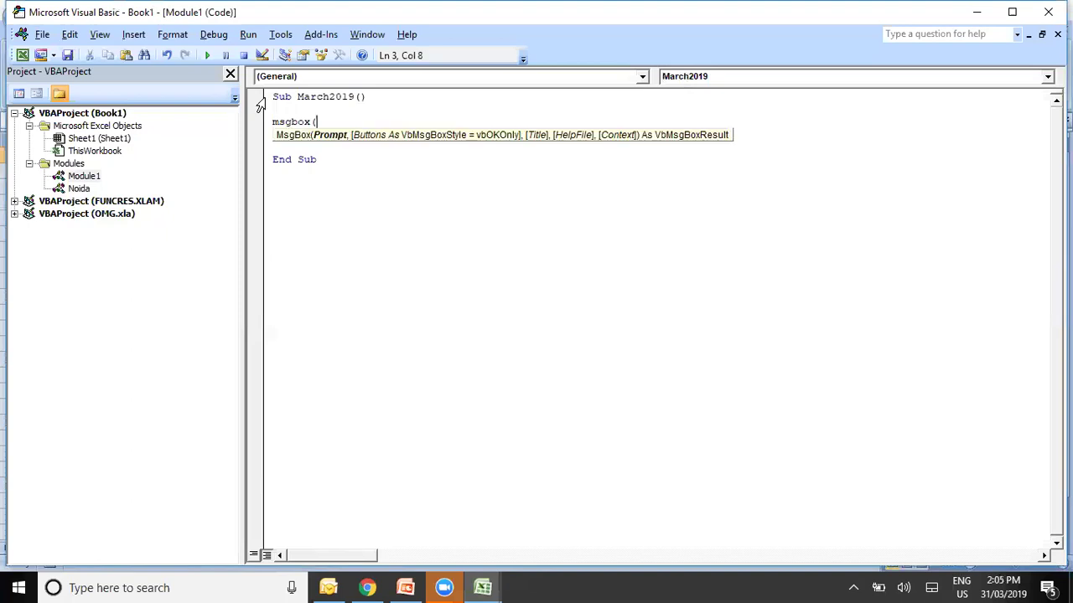
{"action": "type", "text": "\""}
{"action": "type", "text": "To "}
{"action": "type", "text": "is last day of March 2019\""}
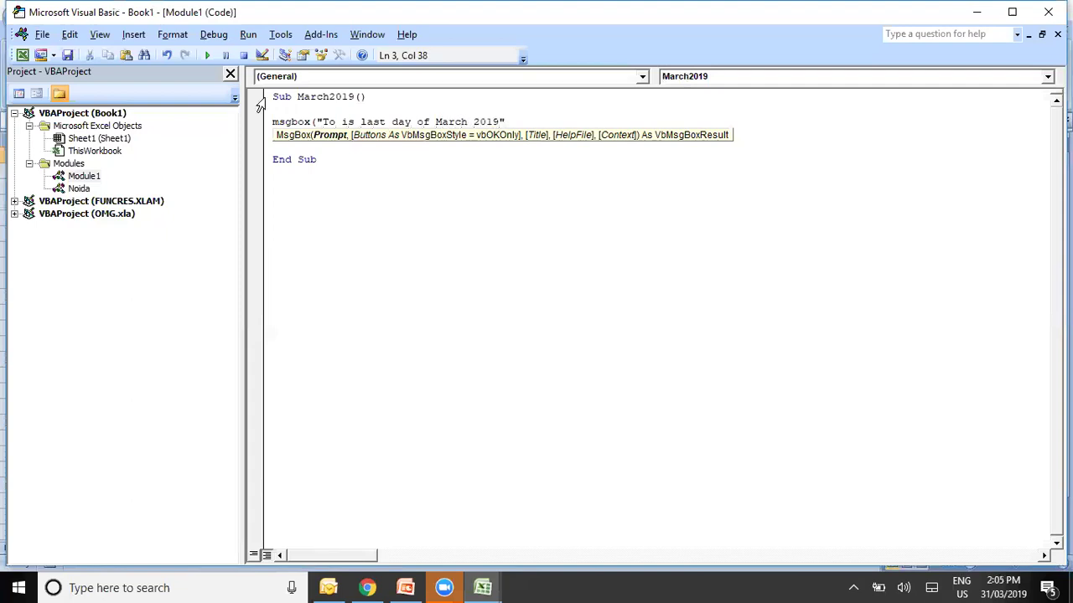
{"action": "type", "text": ")"}
{"action": "key", "text": "Return"}
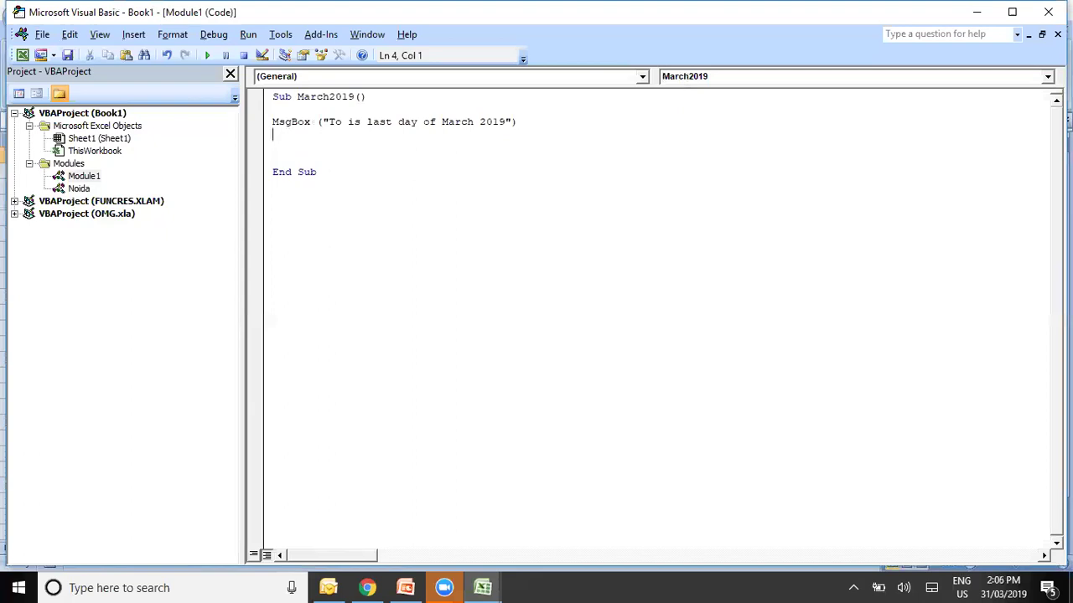
- In Book1's Sheet1, draw a rounded rectangle shape over cells I2 to L6
{"action": "key", "text": "alt+Tab"}
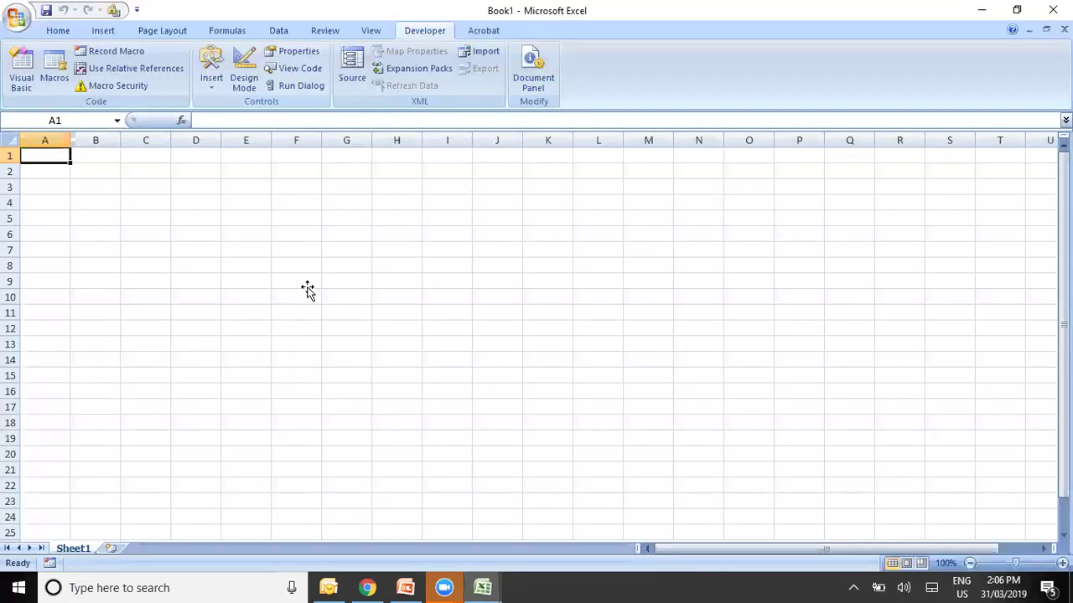
{"action": "left_click", "coordinate": [307, 287]}
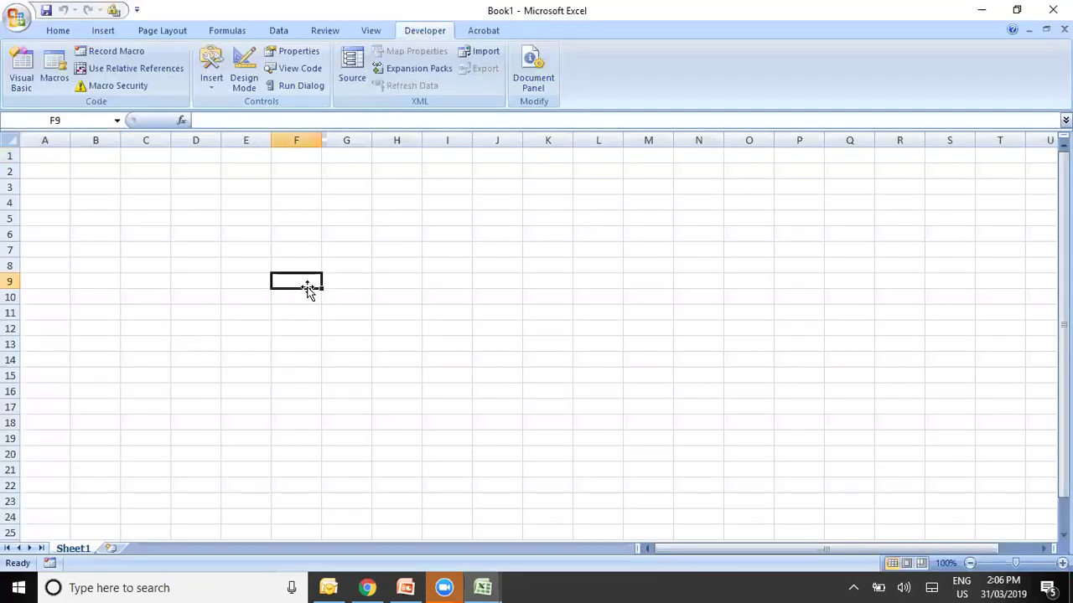
{"action": "left_click", "coordinate": [462, 248]}
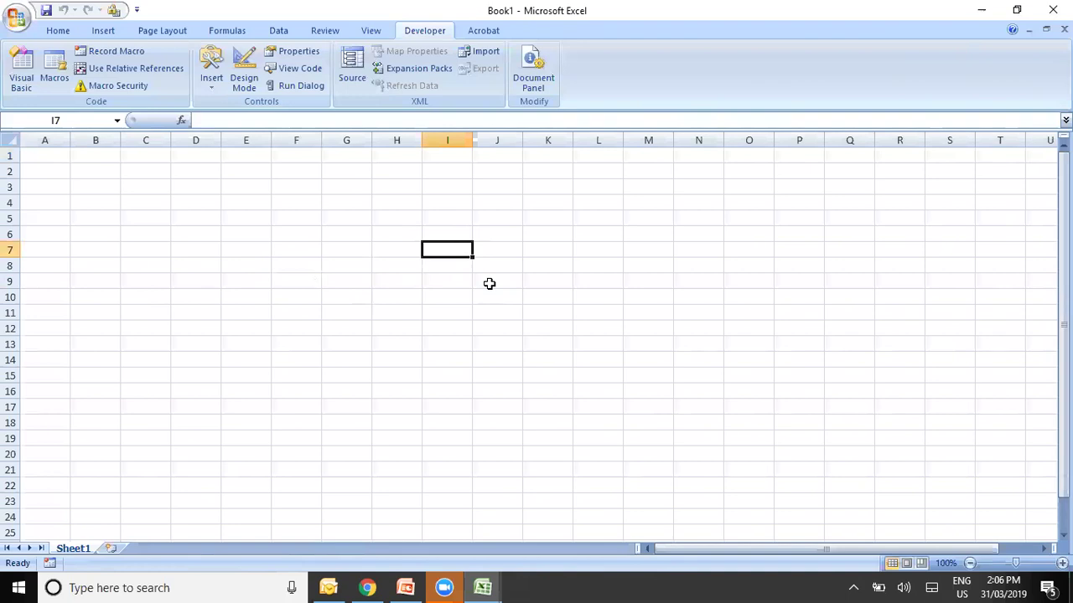
{"action": "left_click", "coordinate": [103, 32]}
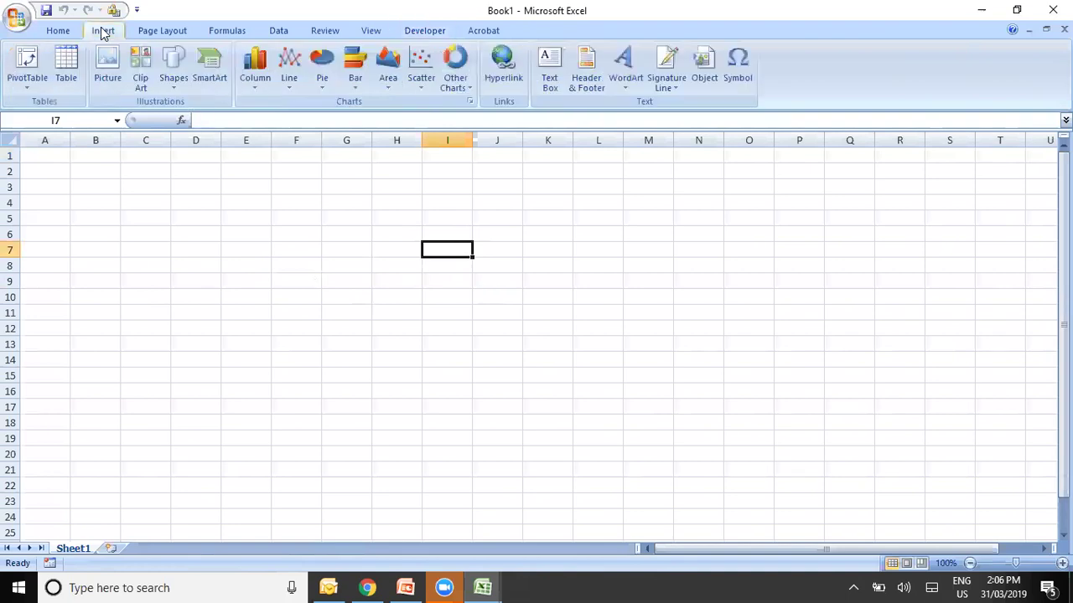
{"action": "left_click", "coordinate": [177, 84]}
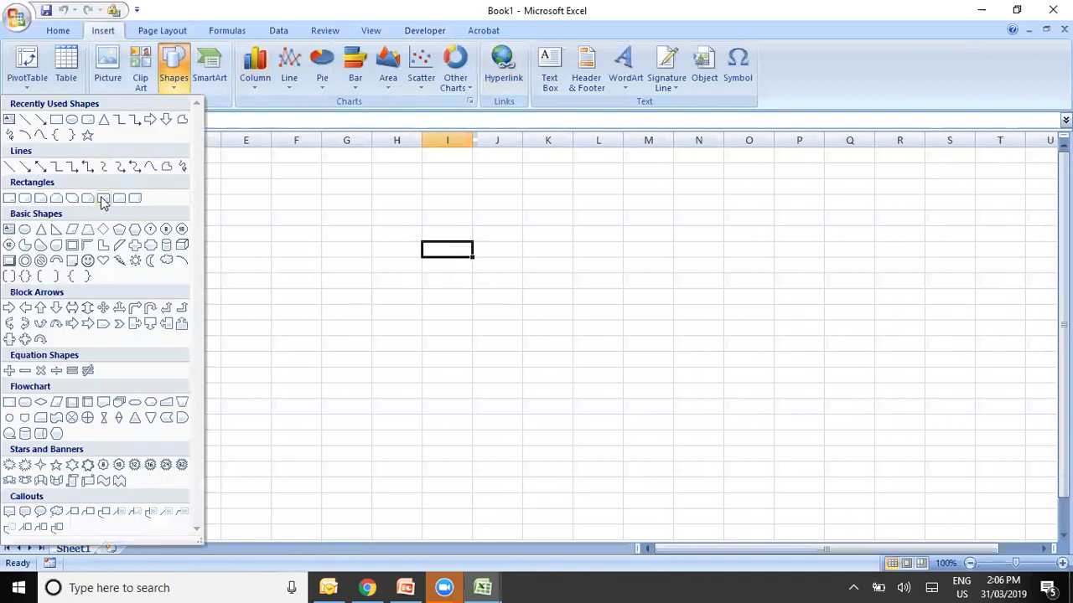
{"action": "left_click", "coordinate": [103, 198]}
{"action": "left_click_drag", "start_coordinate": [442, 171], "coordinate": [605, 240]}
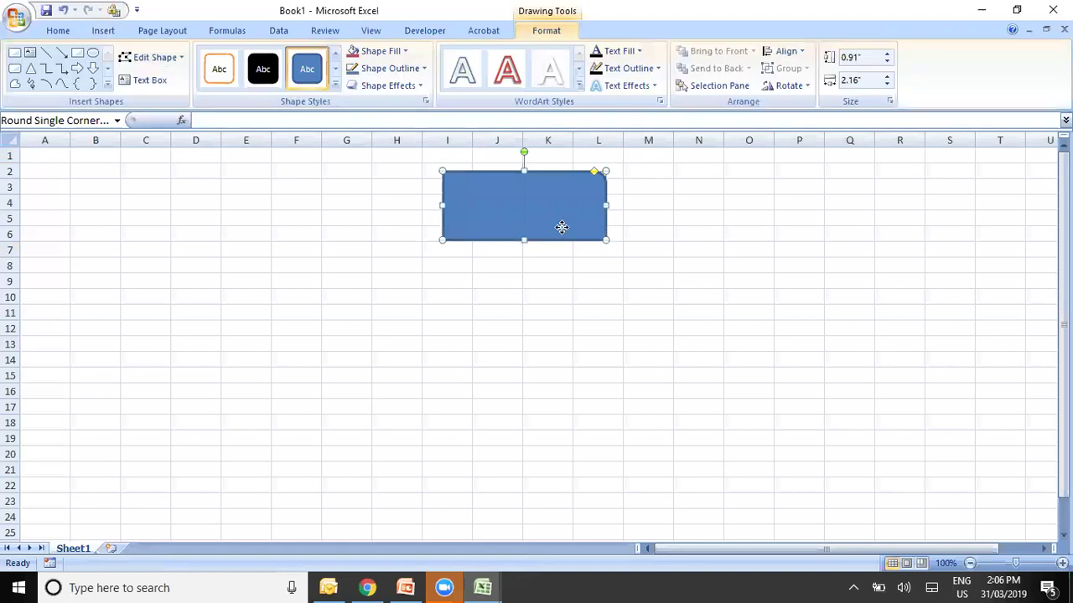
- Assign the March2019 macro to the rectangle and click it to test
{"action": "right_click", "coordinate": [561, 226]}
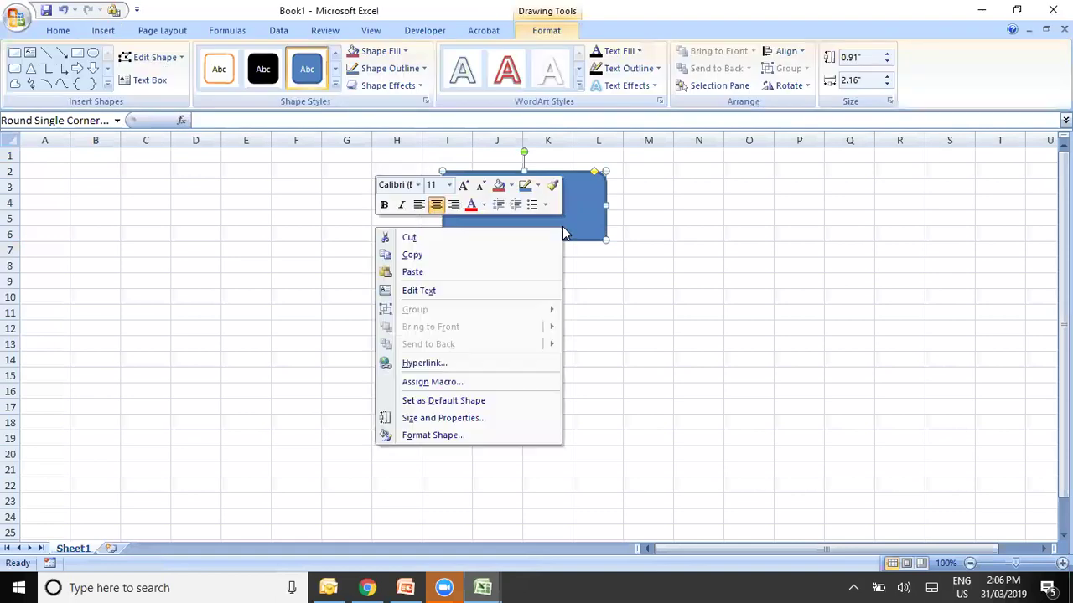
{"action": "left_click", "coordinate": [466, 382]}
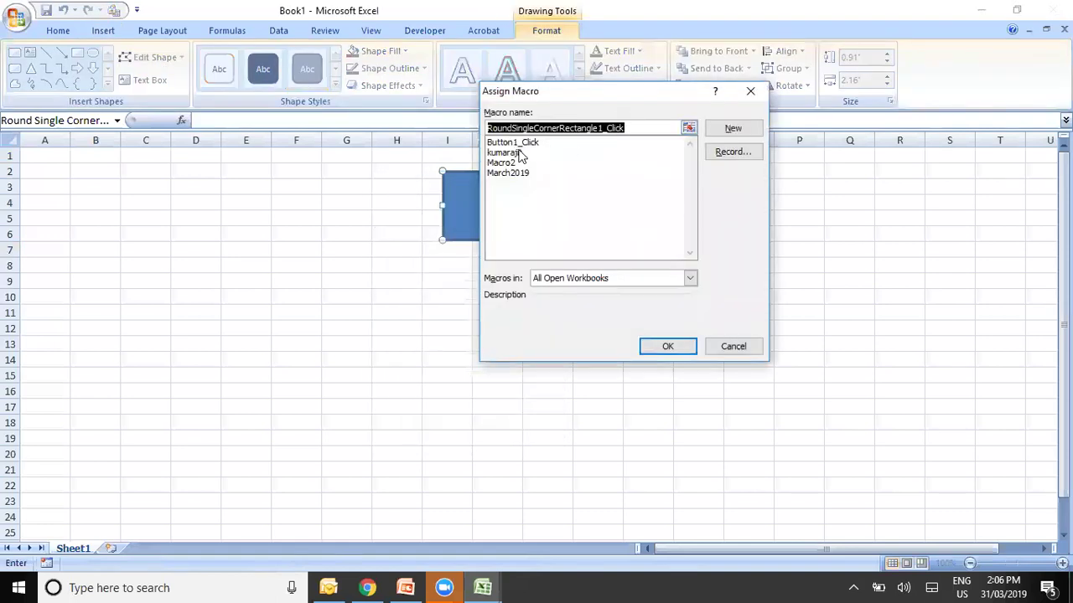
{"action": "left_click", "coordinate": [519, 174]}
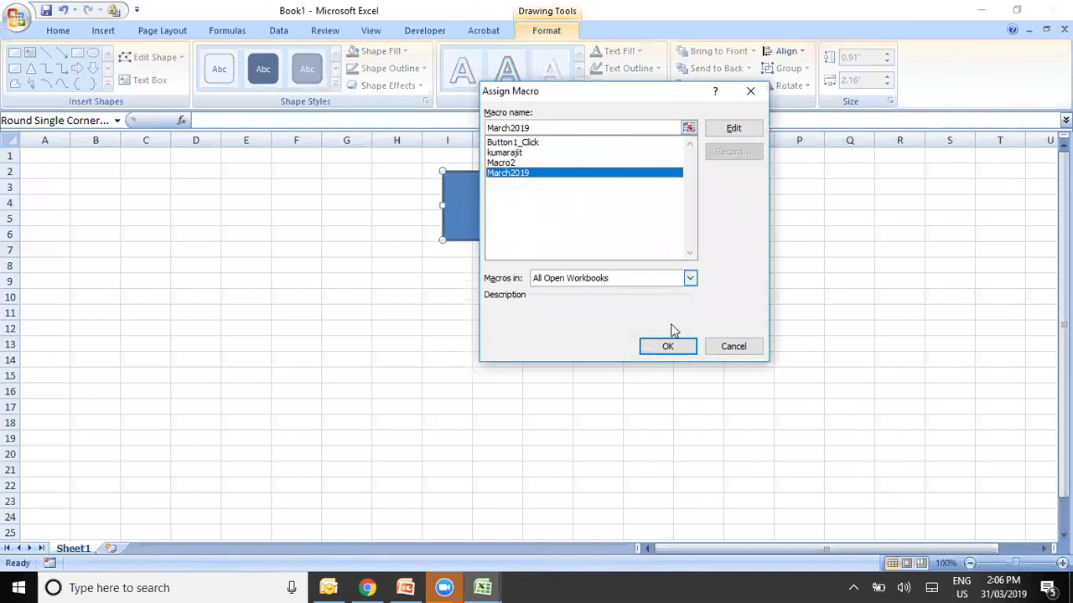
{"action": "left_click", "coordinate": [671, 347]}
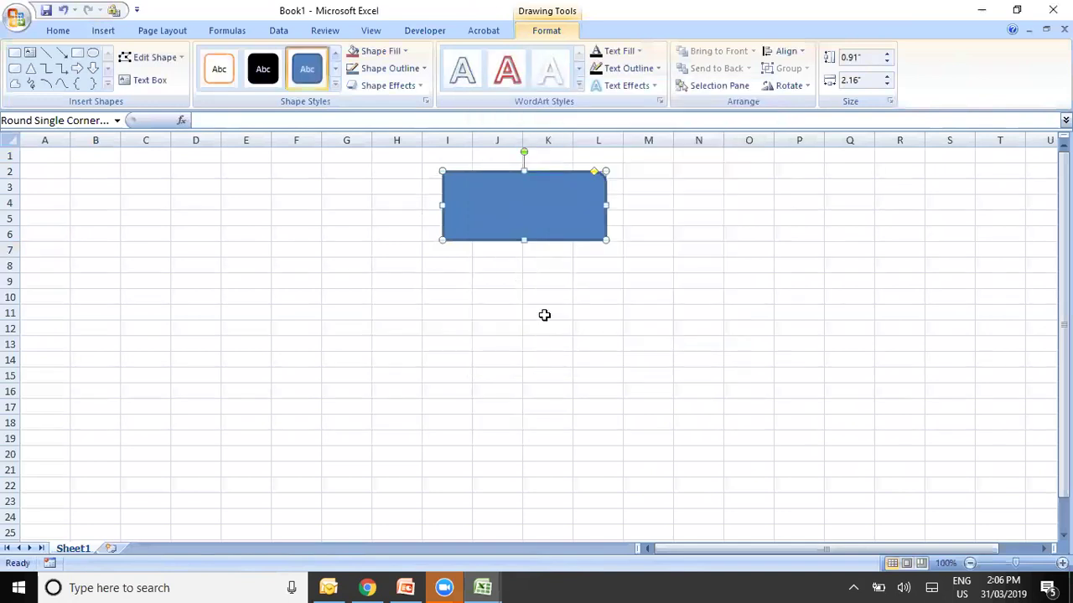
{"action": "left_click", "coordinate": [544, 314]}
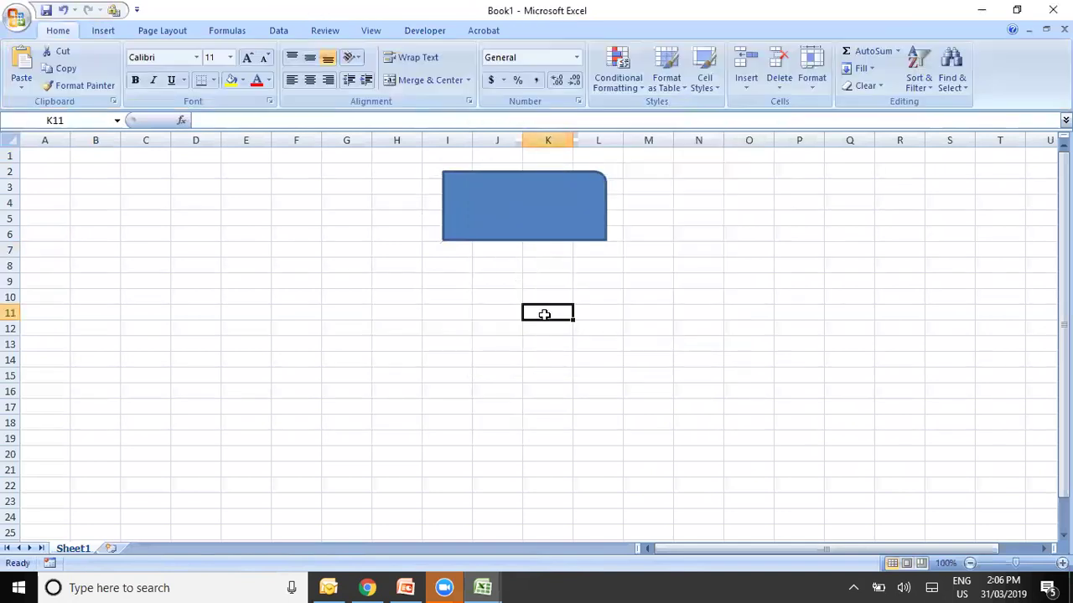
{"action": "left_click", "coordinate": [548, 191]}
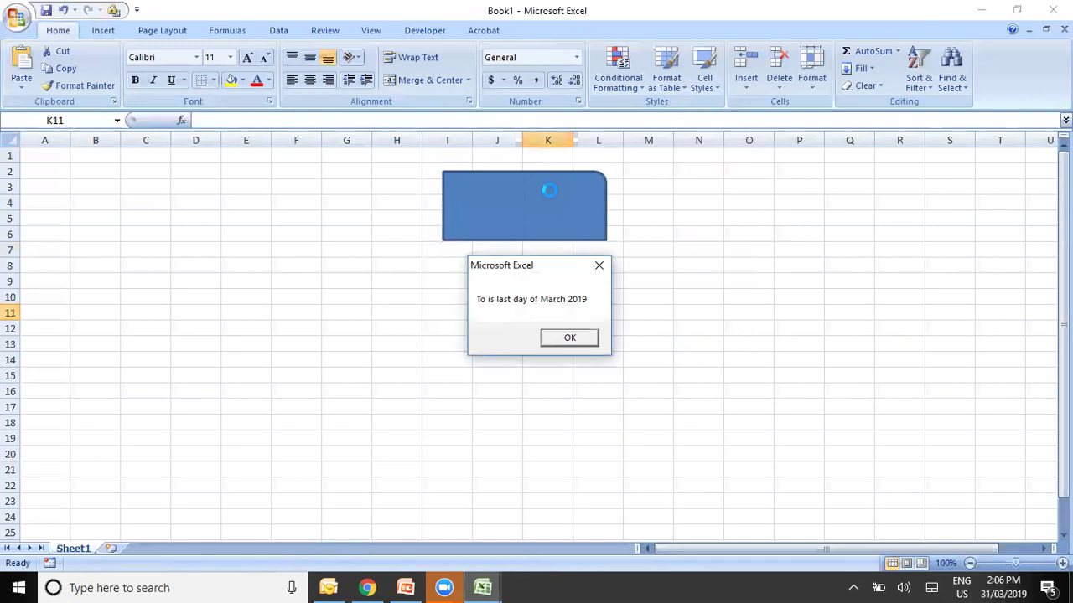
- Correct the March2019 MsgBox text to read 'Today is last day of March 2019'
{"action": "left_click", "coordinate": [575, 337]}
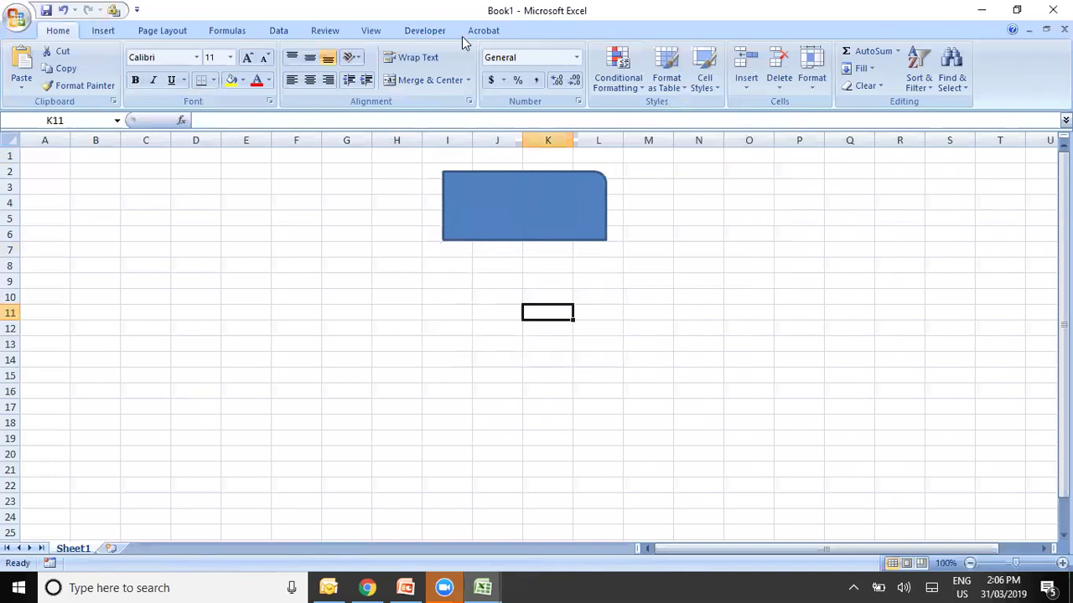
{"action": "left_click", "coordinate": [425, 31]}
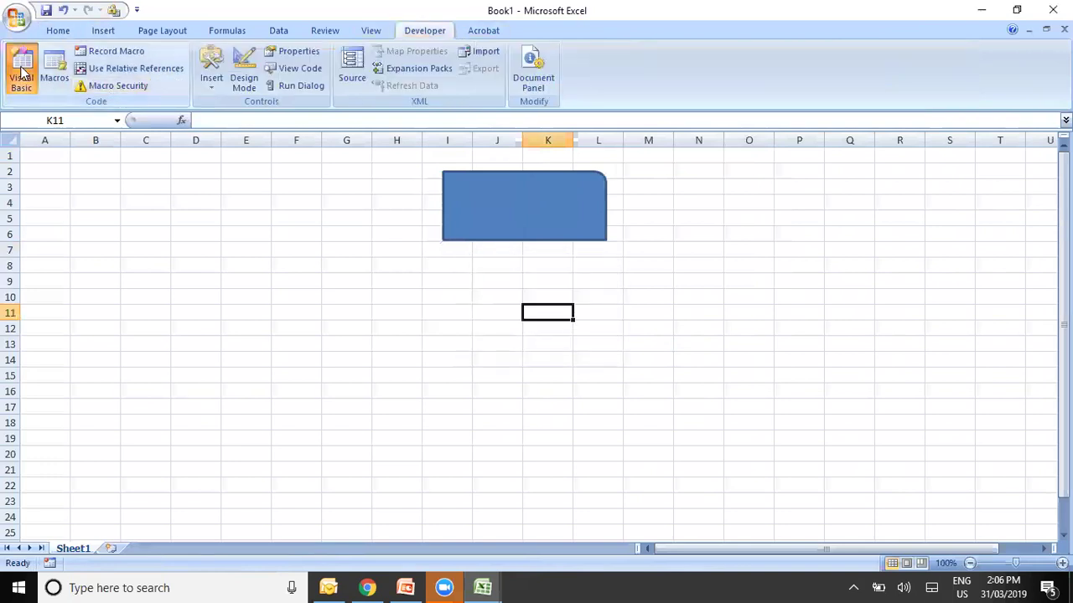
{"action": "left_click", "coordinate": [22, 73]}
{"action": "left_click", "coordinate": [327, 123]}
{"action": "type", "text": "This ois"}
{"action": "key", "text": "Delete"}
{"action": "key", "text": "Delete"}
{"action": "key", "text": "Delete"}
{"action": "key", "text": "Delete"}
{"action": "key", "text": "Delete"}
{"action": "key", "text": "shift+Left"}
{"action": "key", "text": "shift+Left"}
{"action": "key", "text": "shift+Left"}
{"action": "key", "text": "shift+Left"}
{"action": "key", "text": "shift+Left"}
{"action": "key", "text": "shift+Left"}
{"action": "type", "text": "Today is"}
{"action": "key", "text": "Right"}
{"action": "key", "text": "Right"}
{"action": "key", "text": "Right"}
{"action": "key", "text": "Right"}
{"action": "key", "text": "Right"}
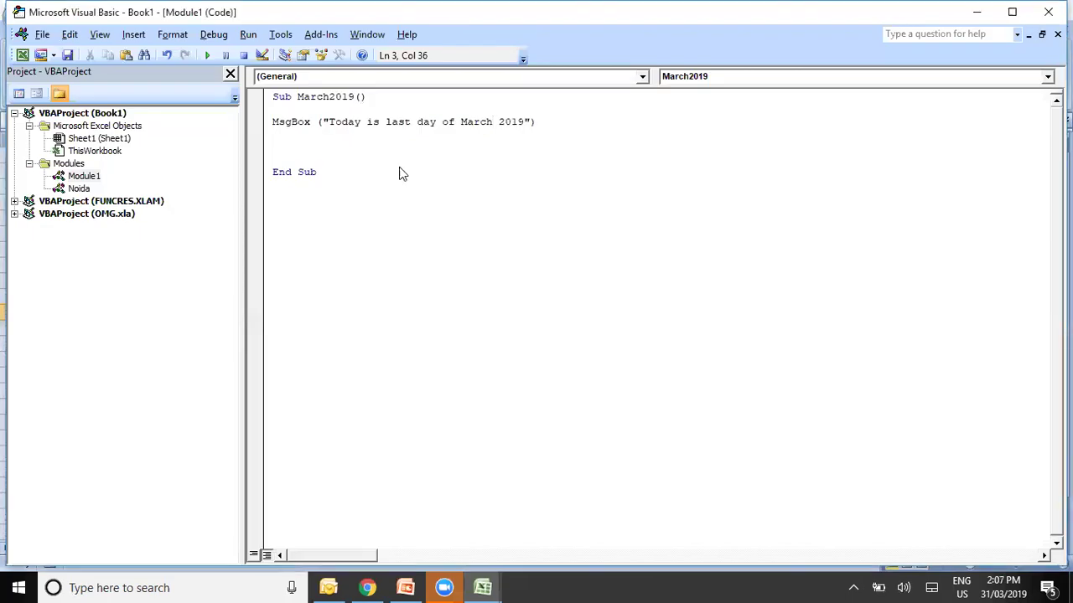
- Run March2019 from the rectangle in Excel and dismiss its corrected message
{"action": "key", "text": "alt+Tab"}
{"action": "left_click", "coordinate": [537, 228]}
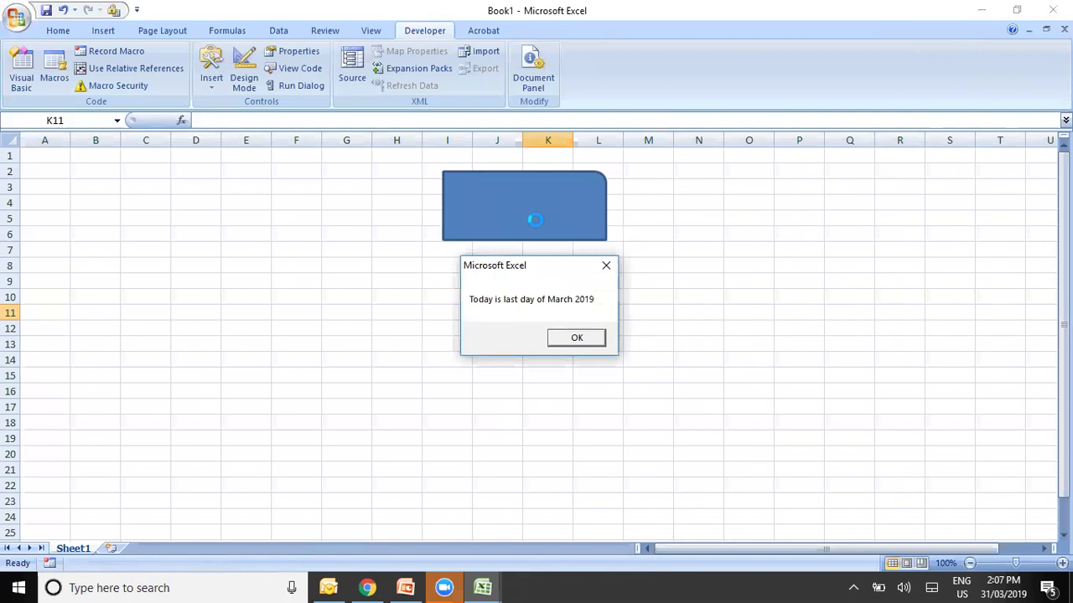
{"action": "left_click", "coordinate": [578, 338]}
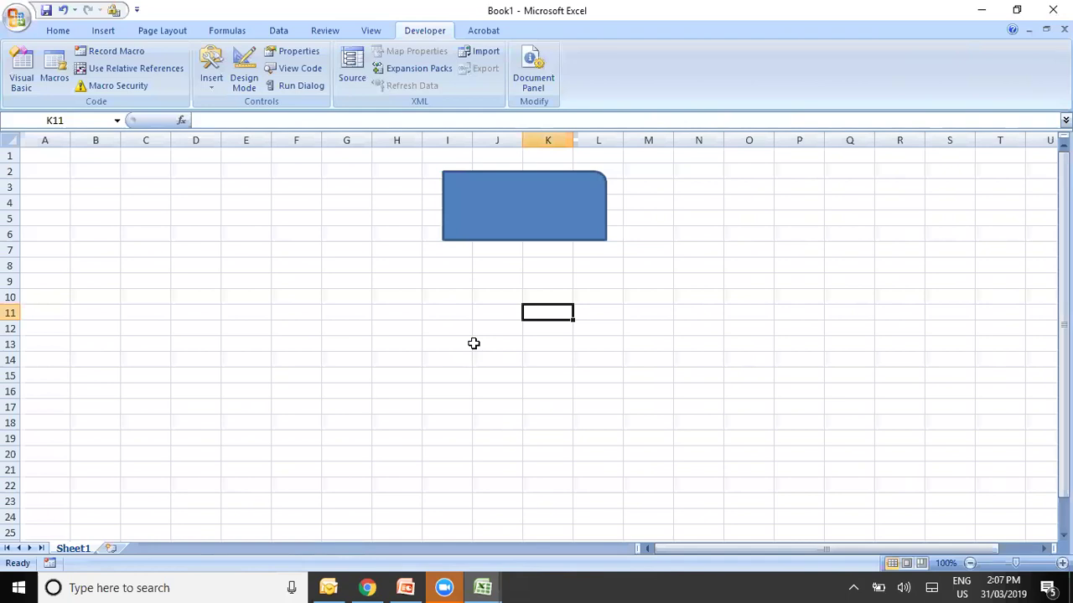
{"action": "key", "text": "alt+F8"}
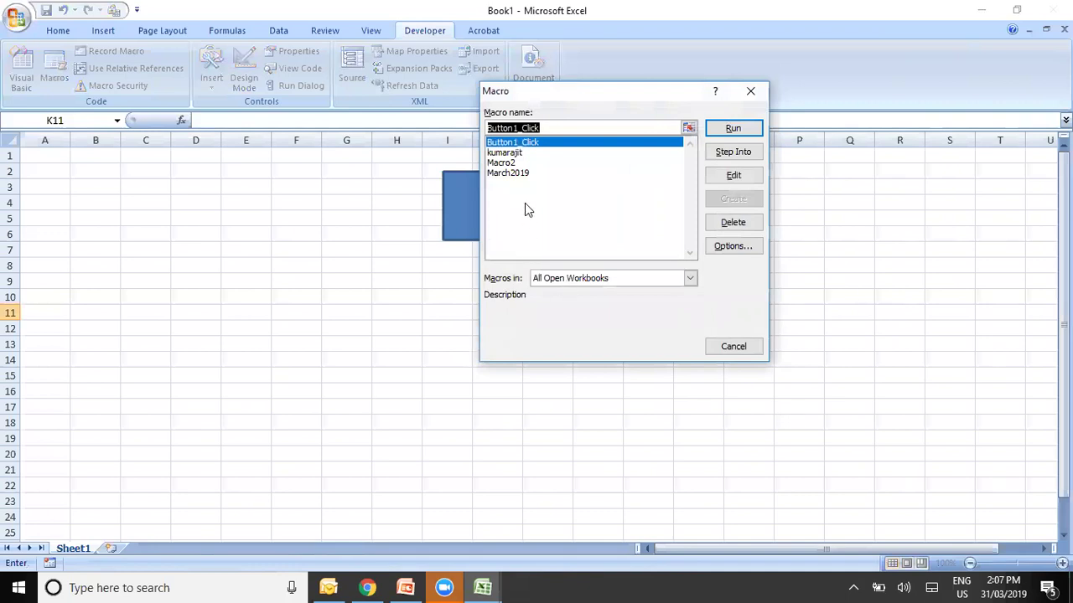
{"action": "left_click", "coordinate": [520, 176]}
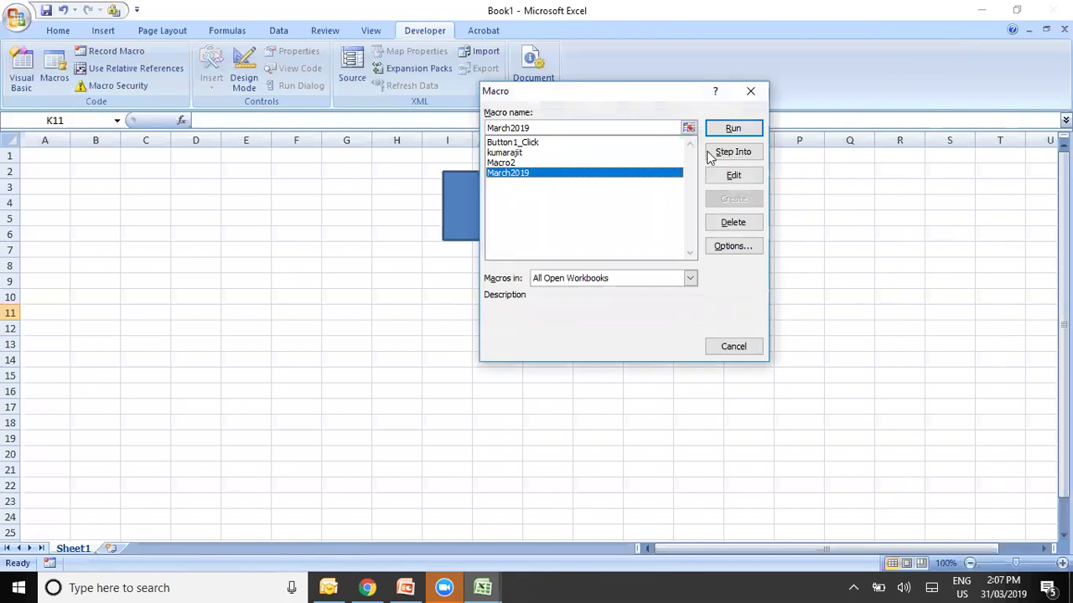
{"action": "left_click", "coordinate": [744, 130]}
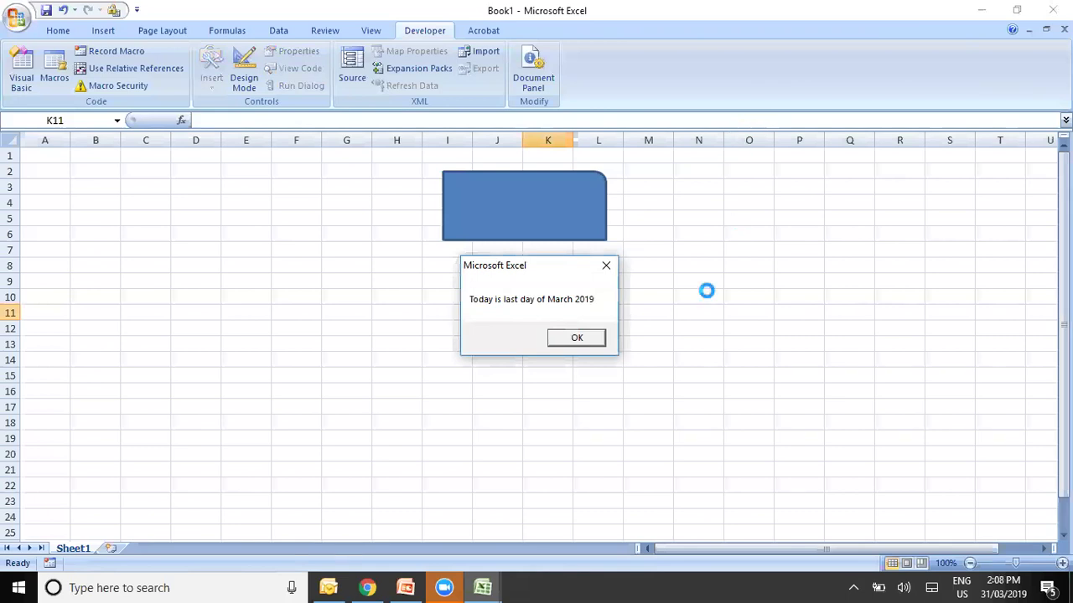
{"action": "left_click", "coordinate": [580, 335]}
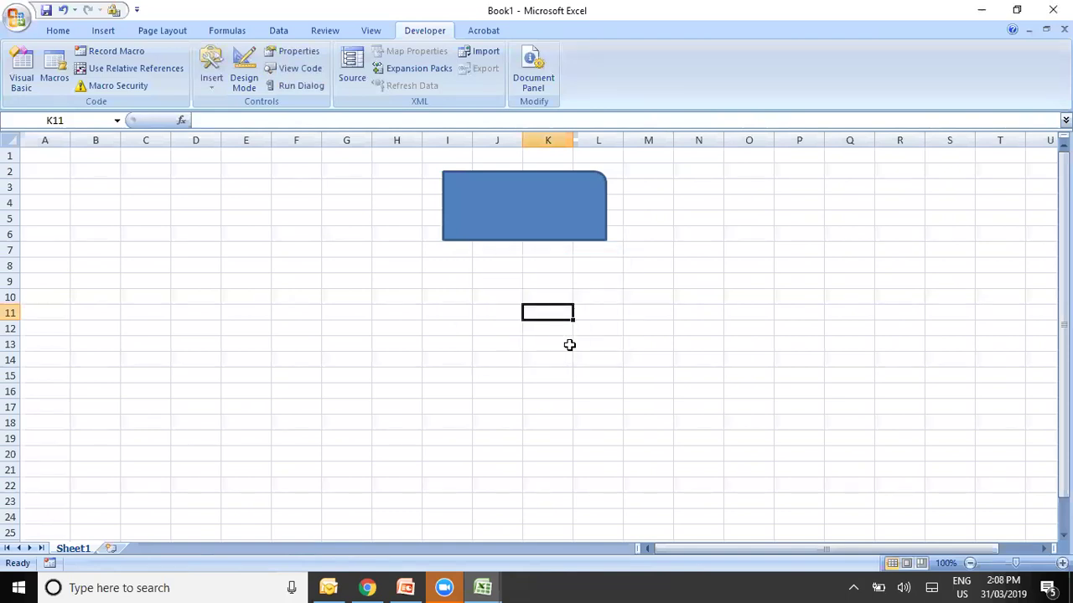
{"action": "left_click", "coordinate": [56, 69]}
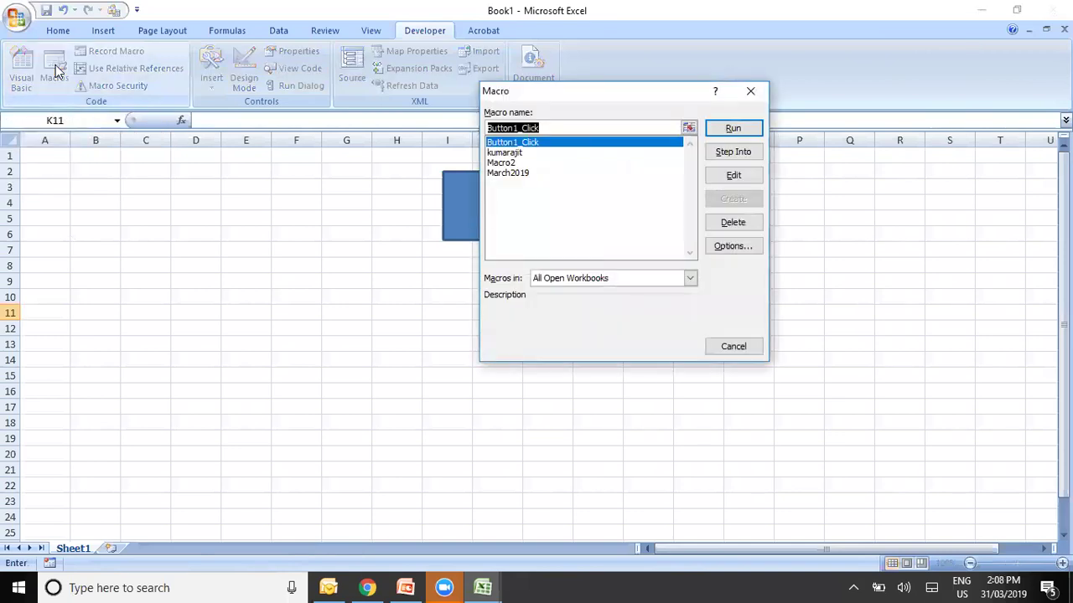
{"action": "left_click", "coordinate": [523, 173]}
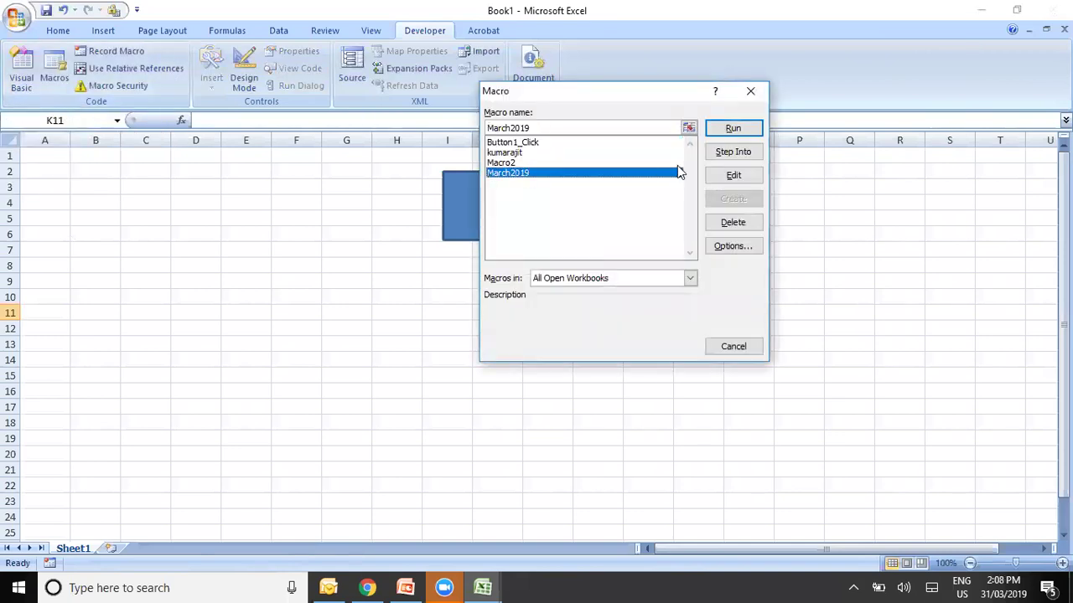
{"action": "left_click", "coordinate": [735, 129]}
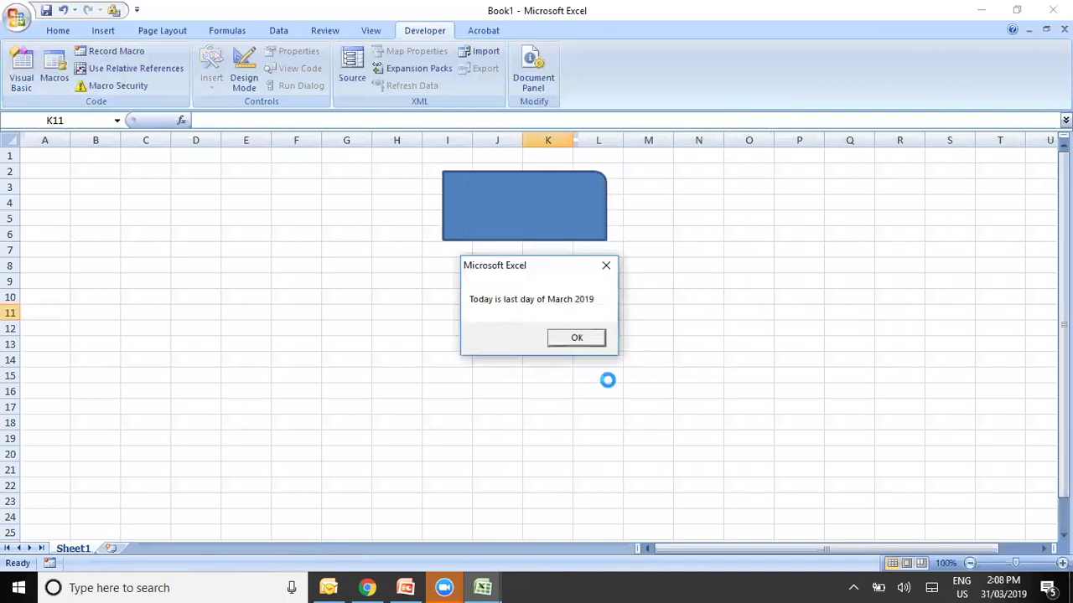
{"action": "left_click", "coordinate": [567, 338]}
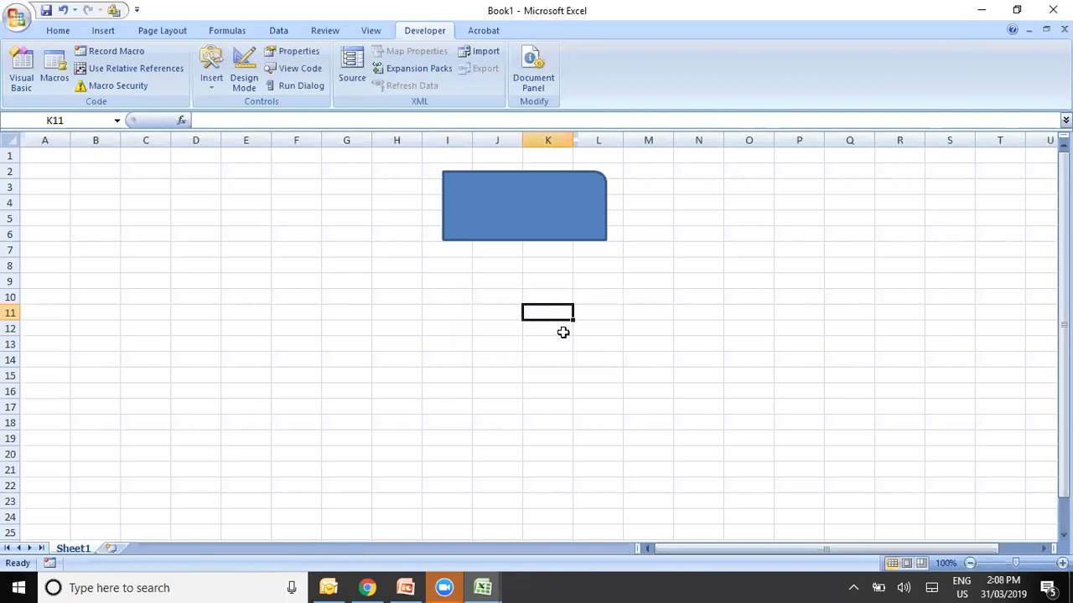
- Add Public before Sub March2019() in Module1
{"action": "left_click", "coordinate": [24, 74]}
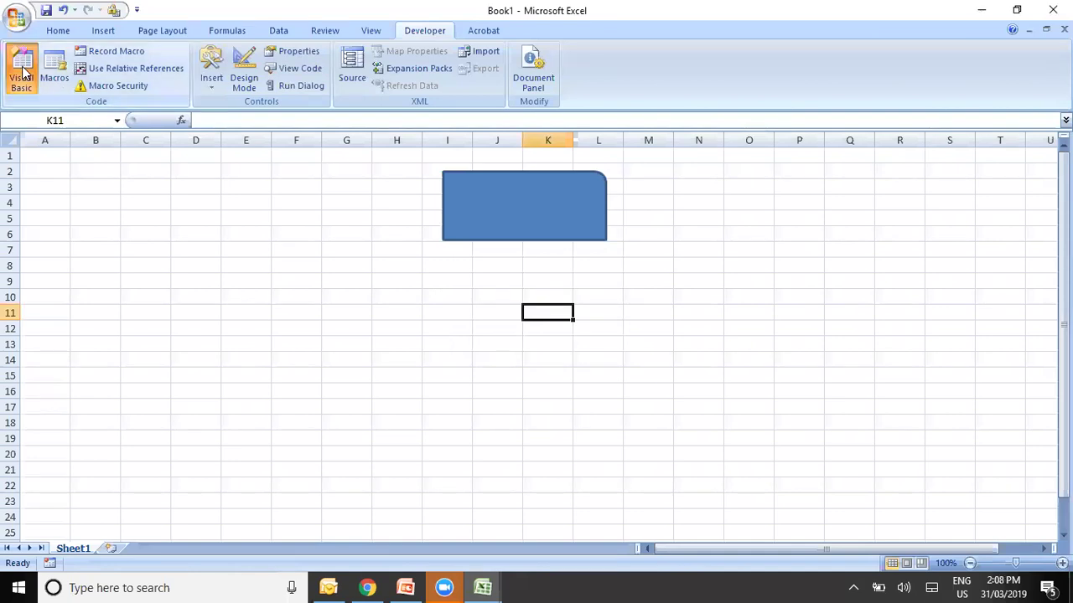
{"action": "left_click", "coordinate": [399, 196]}
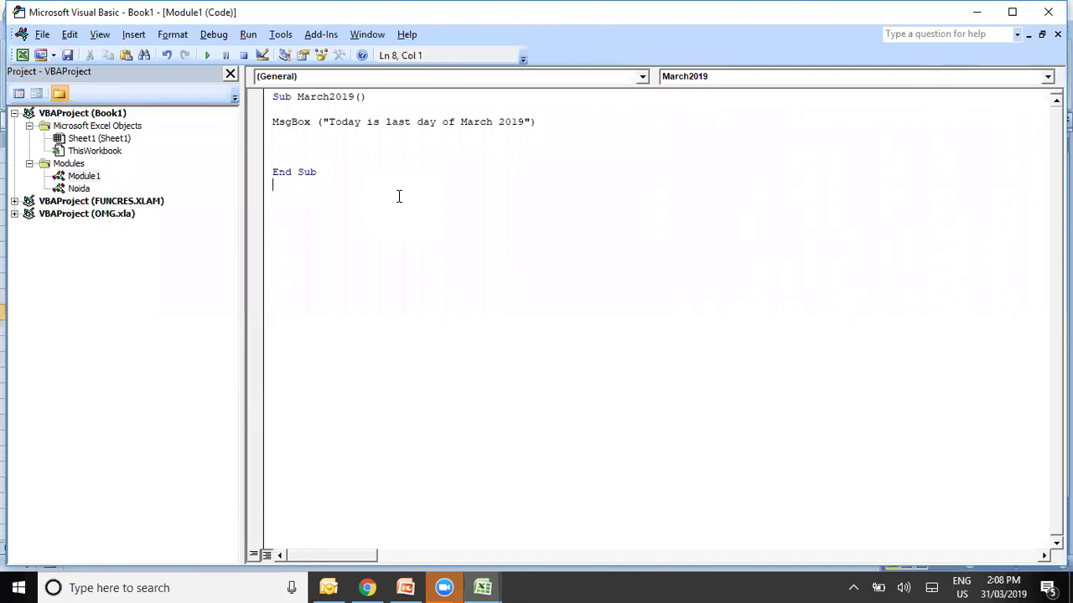
{"action": "left_click", "coordinate": [271, 97]}
{"action": "type", "text": "Public"}
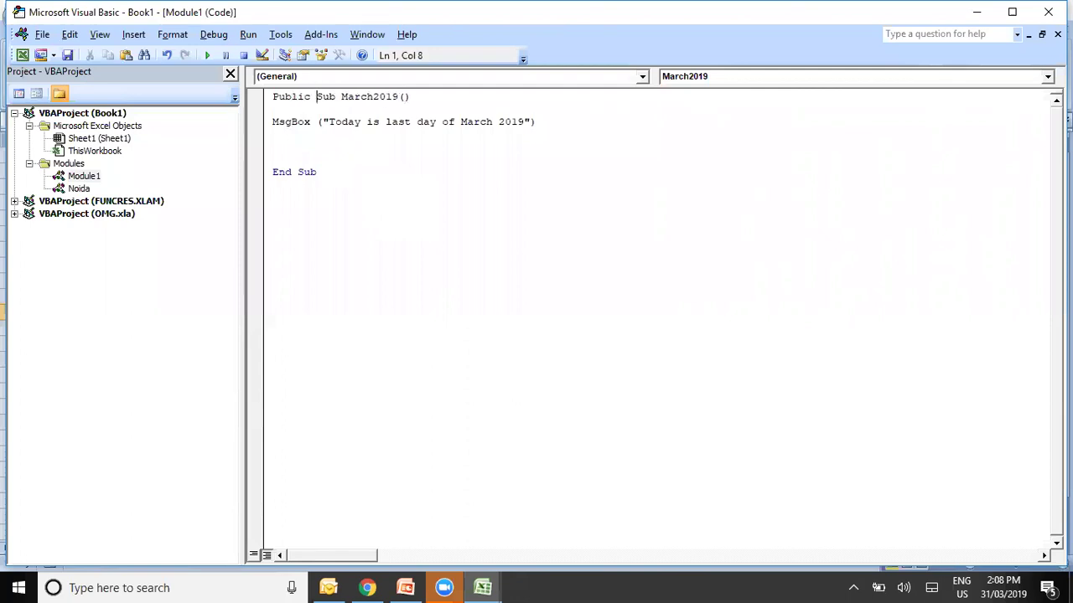
{"action": "left_click", "coordinate": [430, 243]}
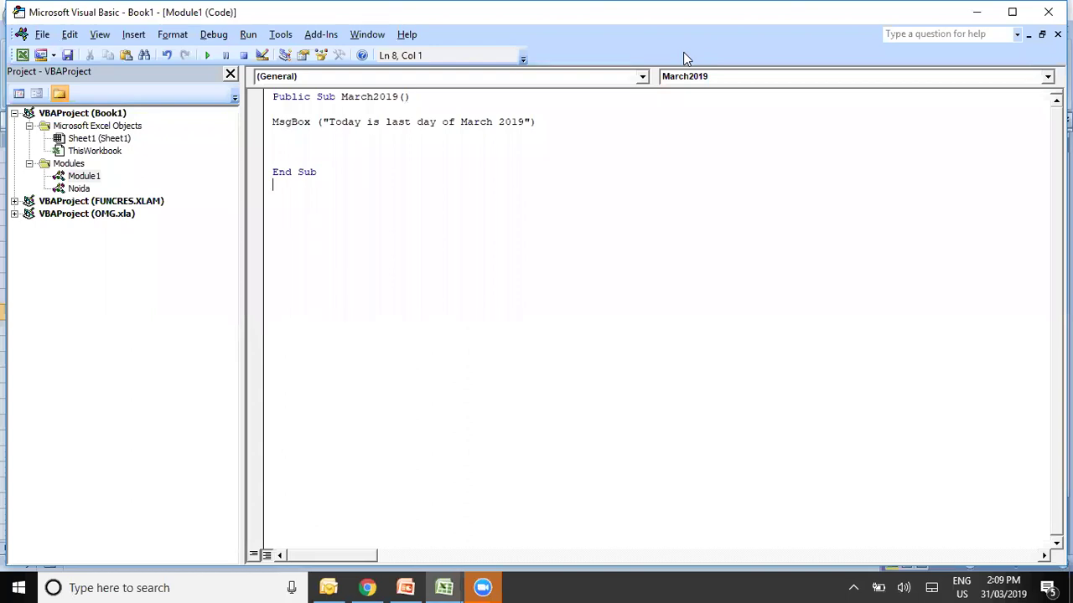
- Run March2019 from the blue shape in Excel and dismiss its message
{"action": "key", "text": "alt+Tab"}
{"action": "key", "text": "alt+Tab"}
{"action": "left_click", "coordinate": [380, 260]}
{"action": "left_click", "coordinate": [524, 228]}
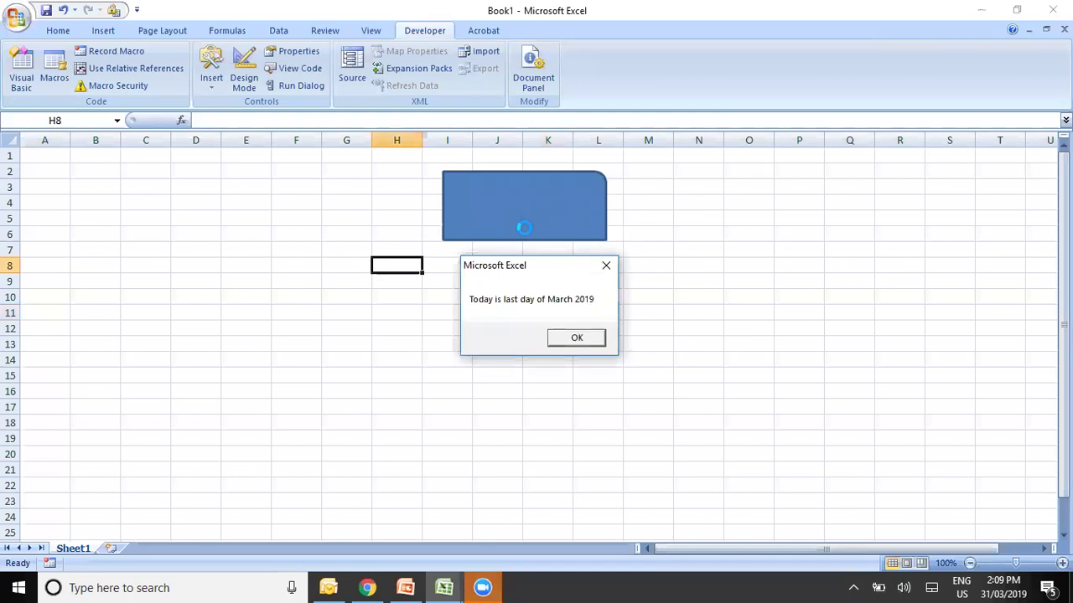
{"action": "left_click", "coordinate": [579, 339]}
- Confirm March2019 is listed in Excel's Macros dialog (Alt+F8), then cancel it
{"action": "left_click", "coordinate": [462, 365]}
{"action": "key", "text": "alt+F8"}
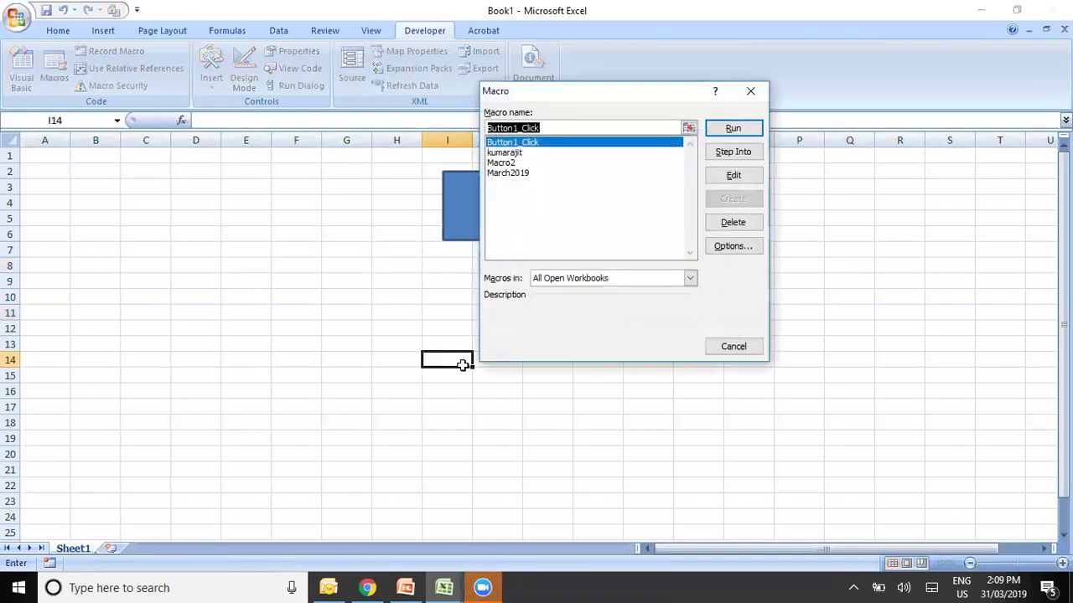
{"action": "left_click", "coordinate": [515, 173]}
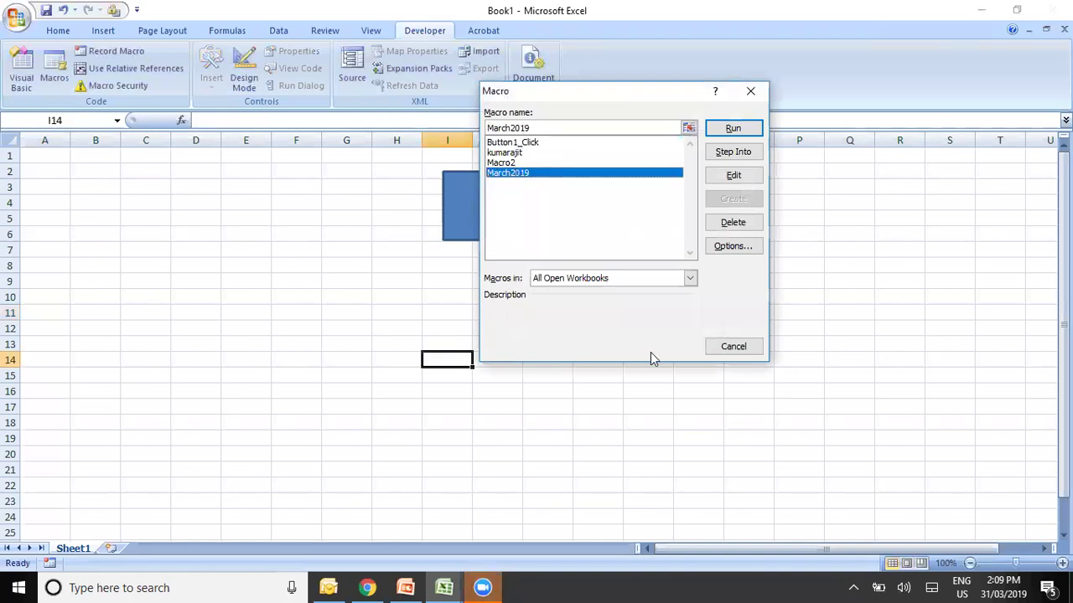
{"action": "left_click", "coordinate": [751, 351]}
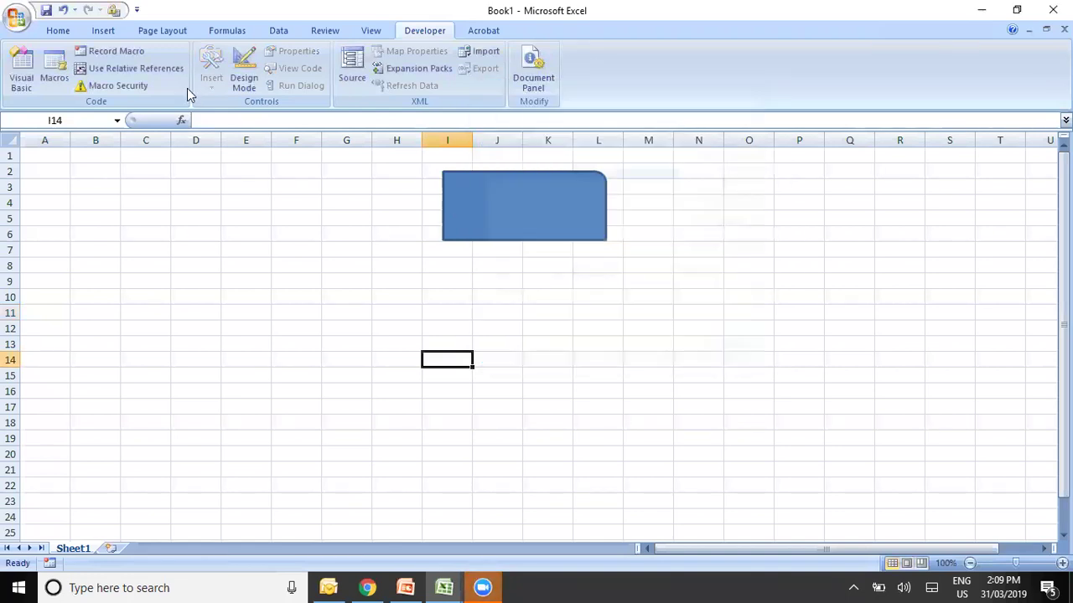
{"action": "left_click", "coordinate": [23, 67]}
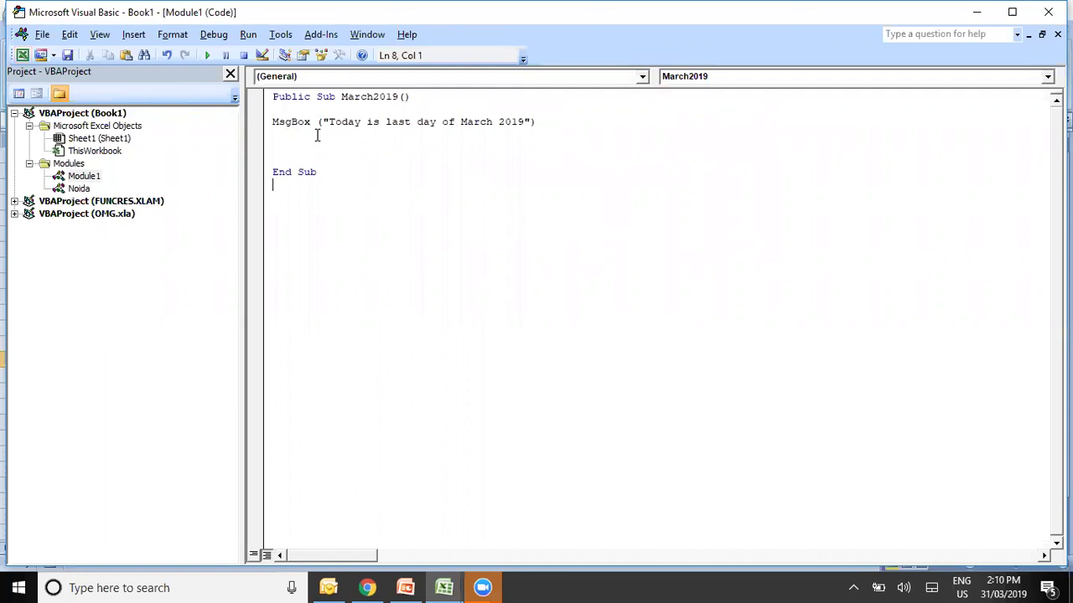
- Overwrite Public with Private on the Sub March2019() declaration line
{"action": "left_click", "coordinate": [291, 97]}
{"action": "double_click", "coordinate": [291, 96]}
{"action": "type", "text": "Private"}
{"action": "key", "text": "Down"}
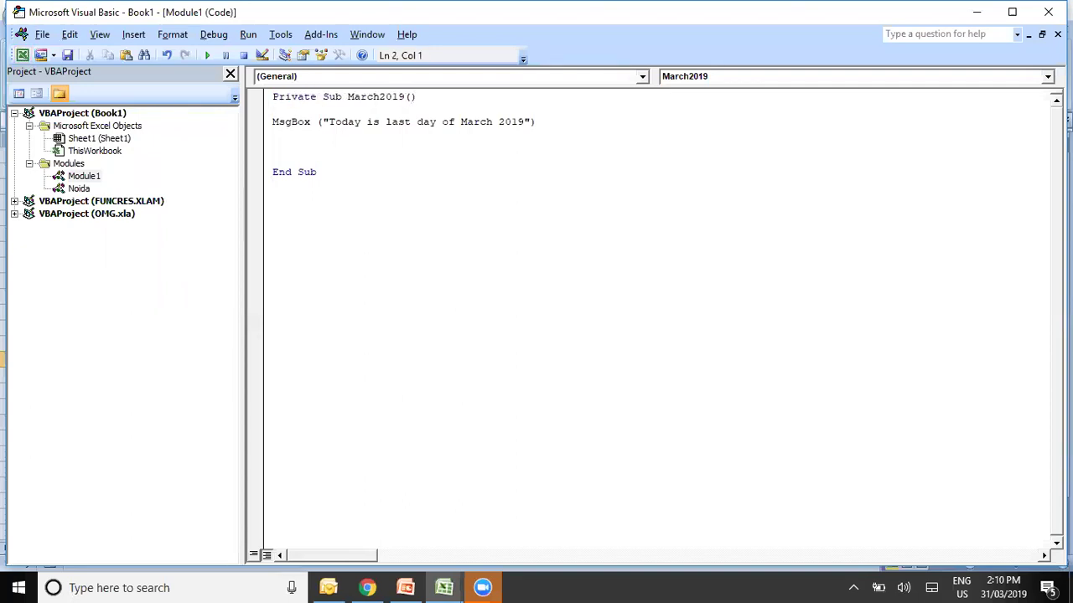
{"action": "left_click", "coordinate": [589, 170]}
{"action": "key", "text": "alt+F11"}
{"action": "left_click", "coordinate": [525, 346]}
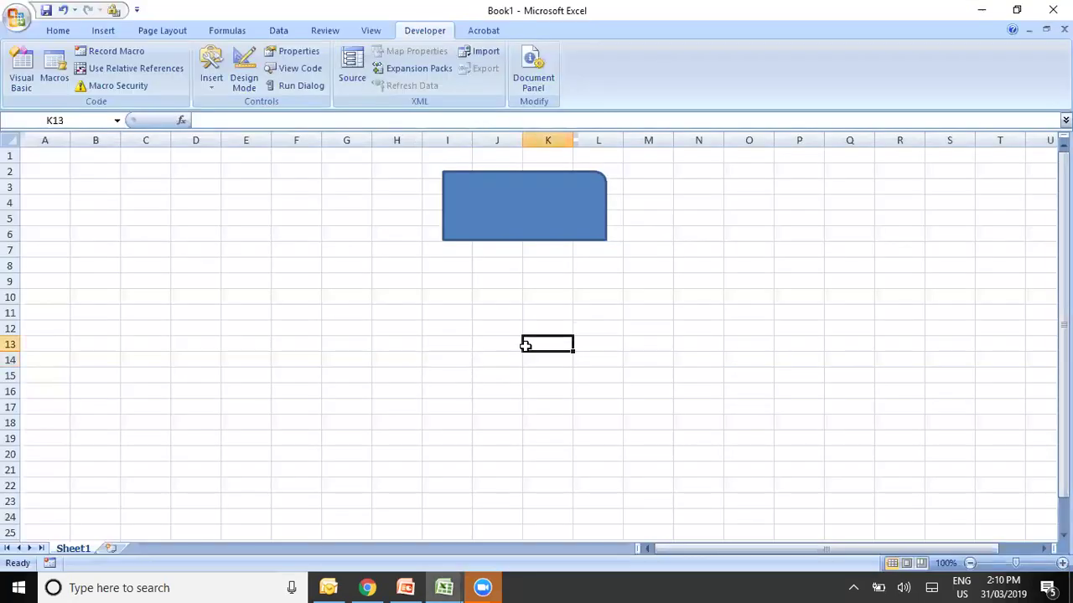
{"action": "left_click", "coordinate": [511, 221]}
{"action": "left_click", "coordinate": [579, 336]}
{"action": "left_click", "coordinate": [381, 332]}
{"action": "key", "text": "alt+F8"}
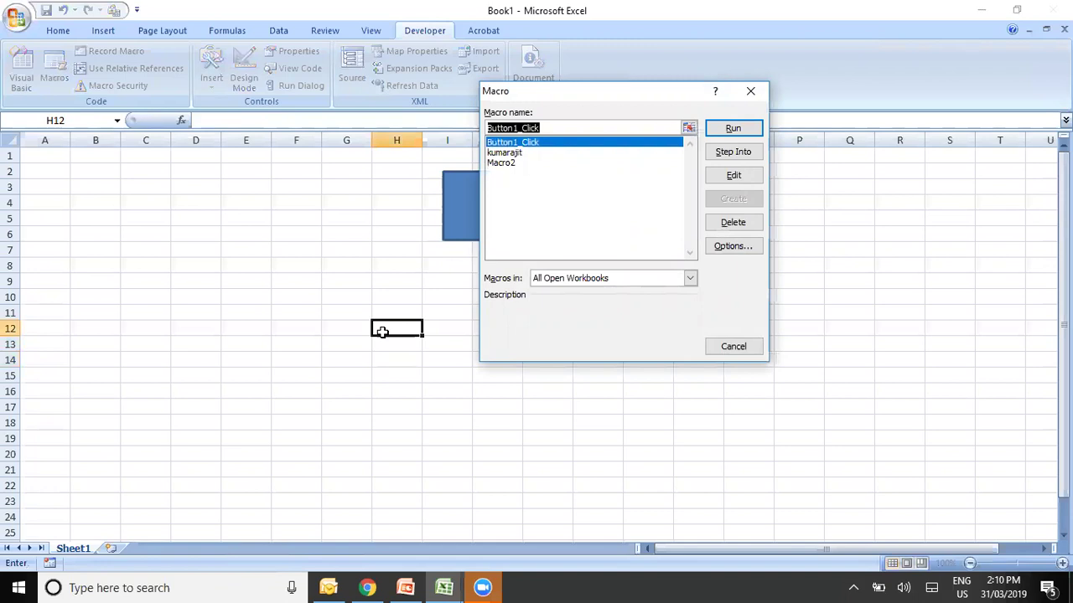
{"action": "left_click", "coordinate": [751, 92]}
{"action": "left_click", "coordinate": [294, 356]}
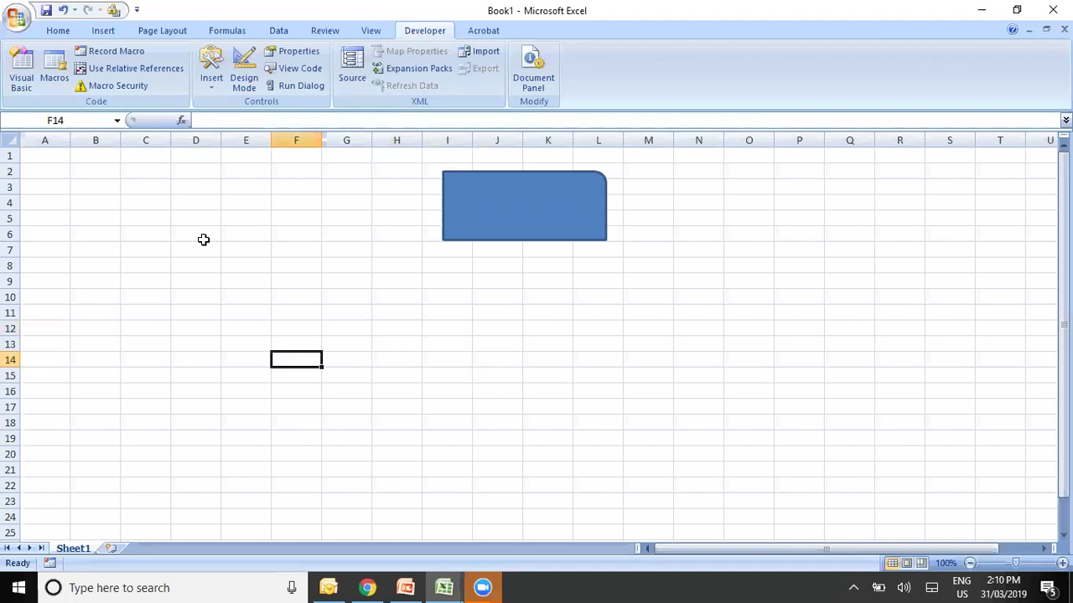
{"action": "left_click", "coordinate": [203, 239]}
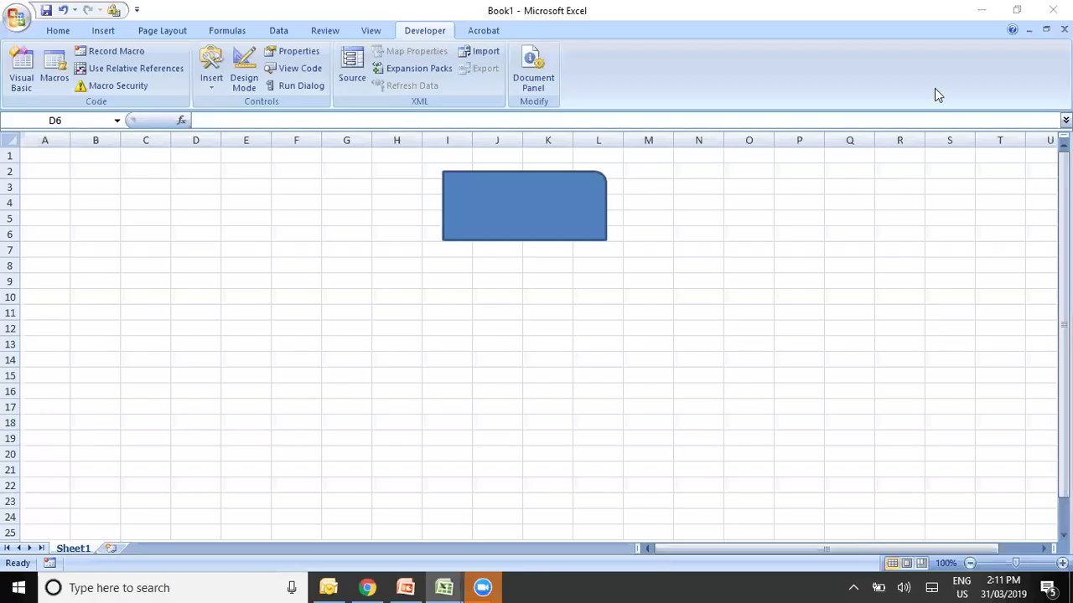
{"action": "left_click", "coordinate": [18, 84]}
- Declare Function MyIndia() below the March2019 End Sub
{"action": "left_click", "coordinate": [17, 84]}
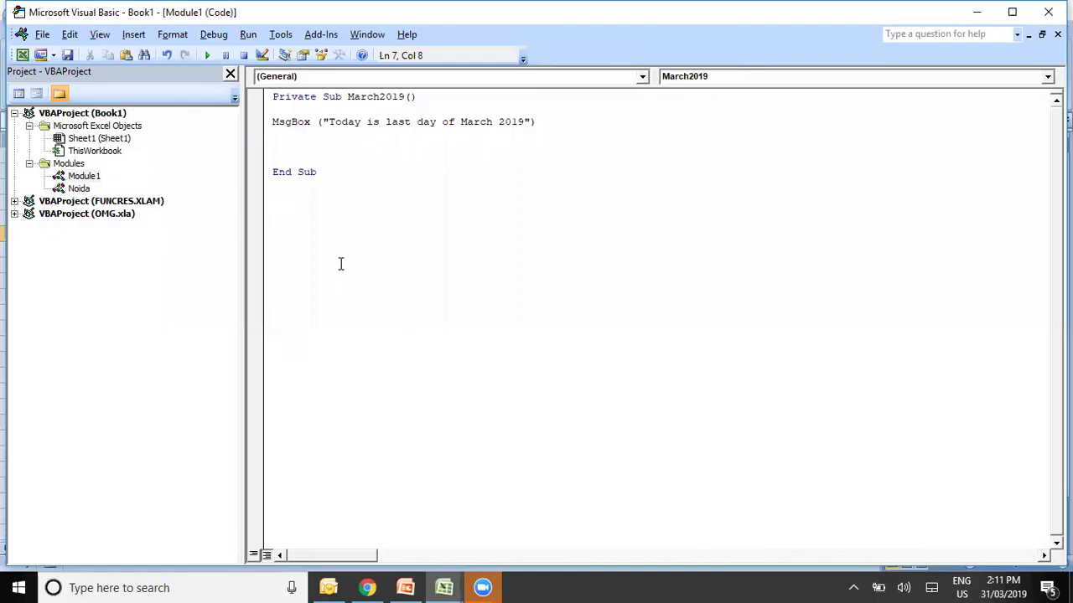
{"action": "key", "text": "Return"}
{"action": "key", "text": "Return"}
{"action": "type", "text": "Function"}
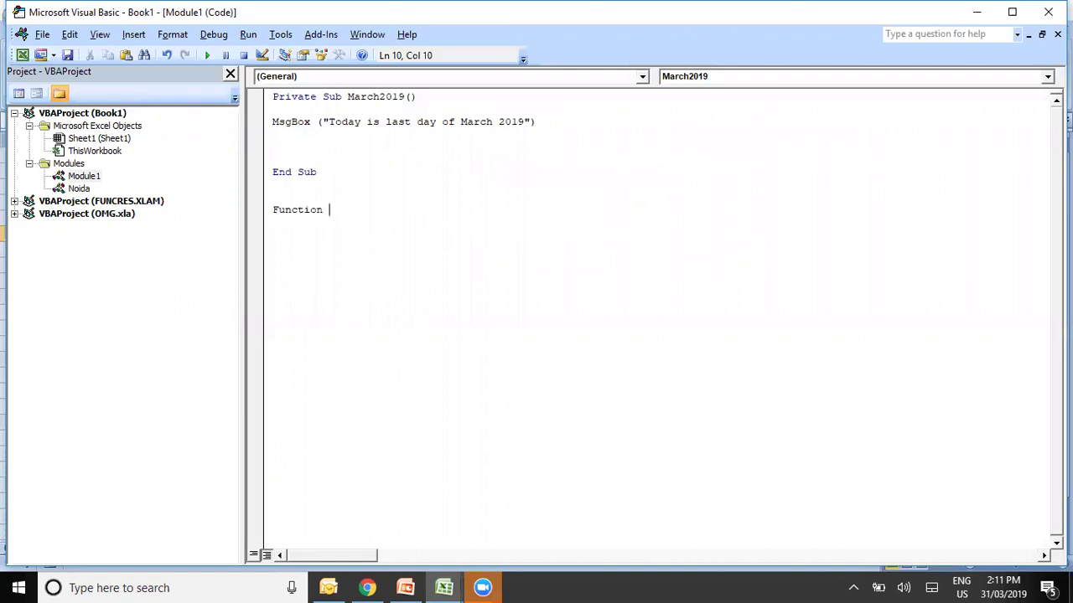
{"action": "type", "text": "MyIndia()"}
{"action": "key", "text": "Return"}
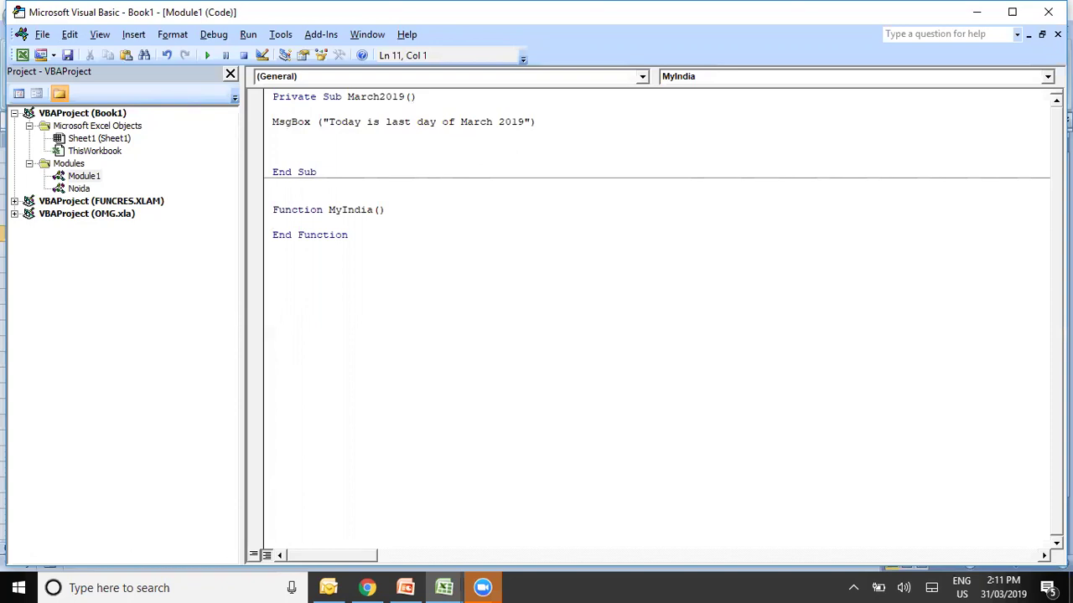
- Add MsgBox("I love my India") inside MyIndia and return to Excel
{"action": "key", "text": "Return"}
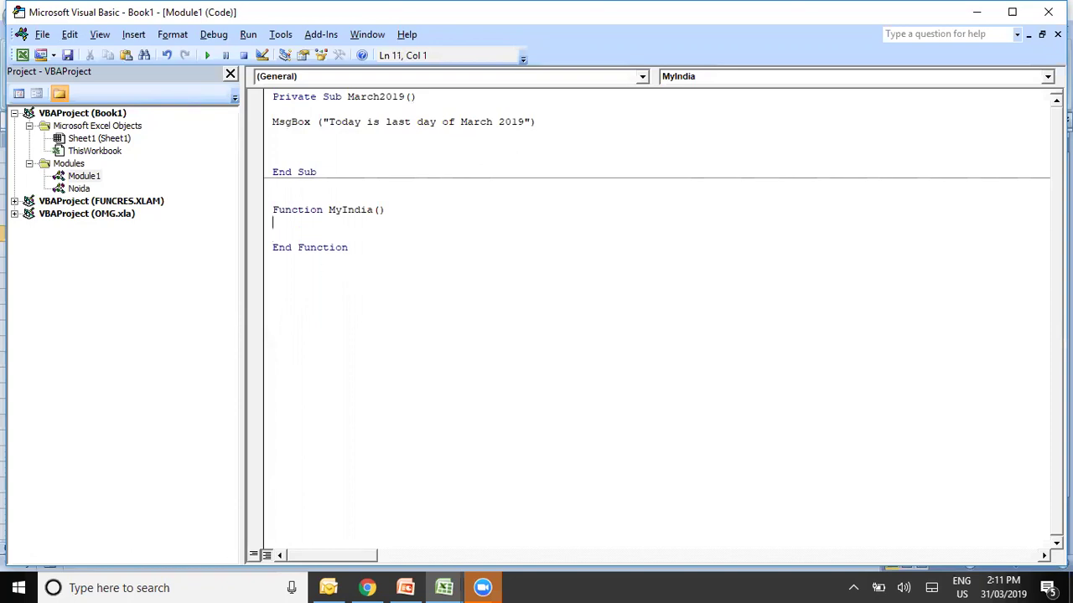
{"action": "key", "text": "Return"}
{"action": "type", "text": ","}
{"action": "key", "text": "BackSpace"}
{"action": "type", "text": "msgbox"}
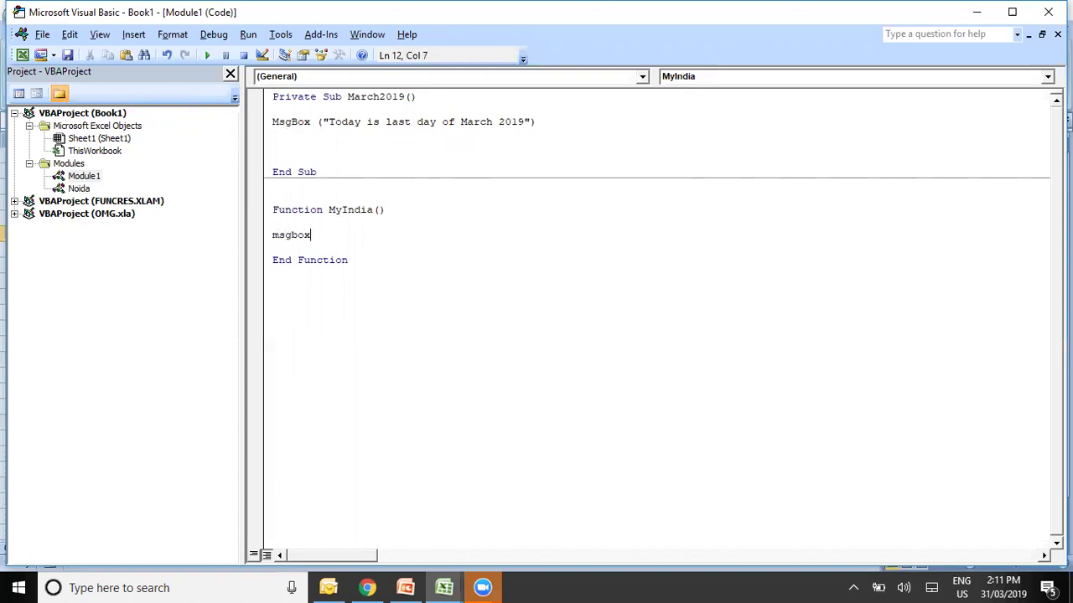
{"action": "type", "text": "(\"I love my India\")"}
{"action": "key", "text": "Return"}
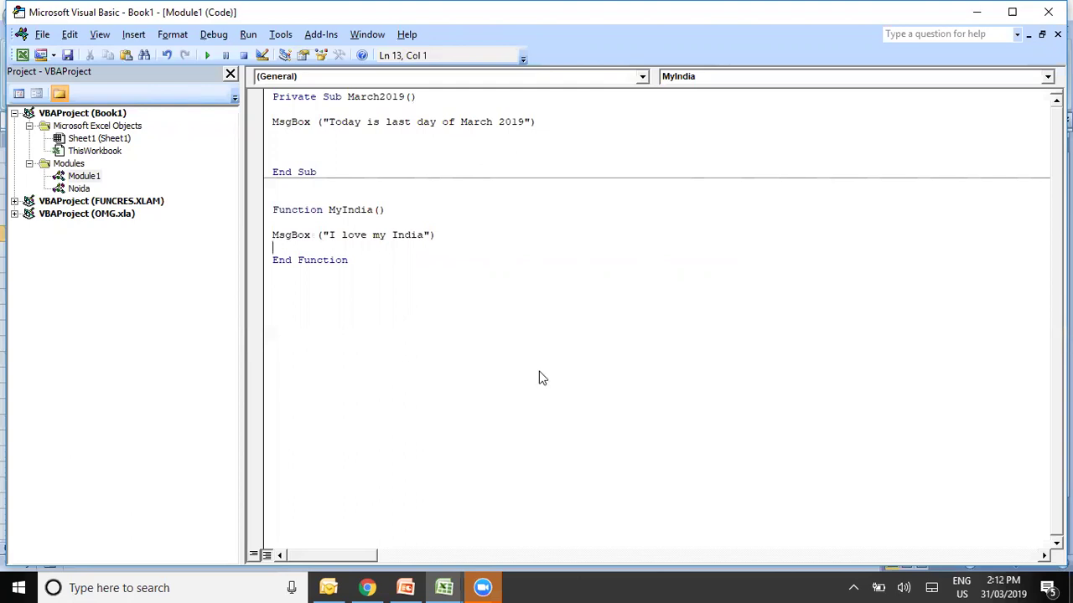
{"action": "key", "text": "alt+Tab"}
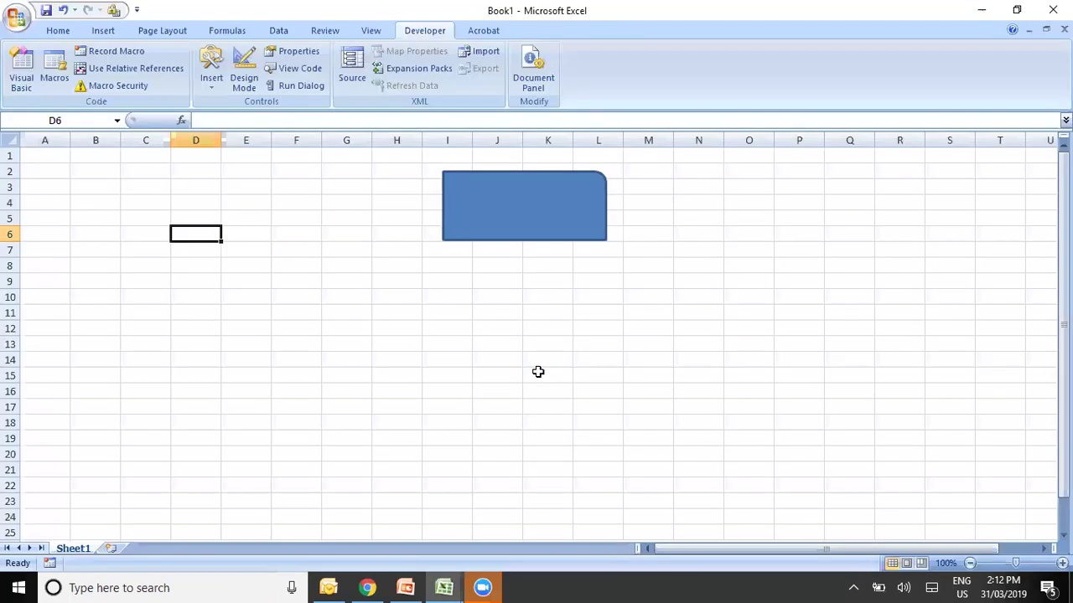
- Draw an isosceles triangle below the blue shape on Sheet1
{"action": "key", "text": "alt+Tab"}
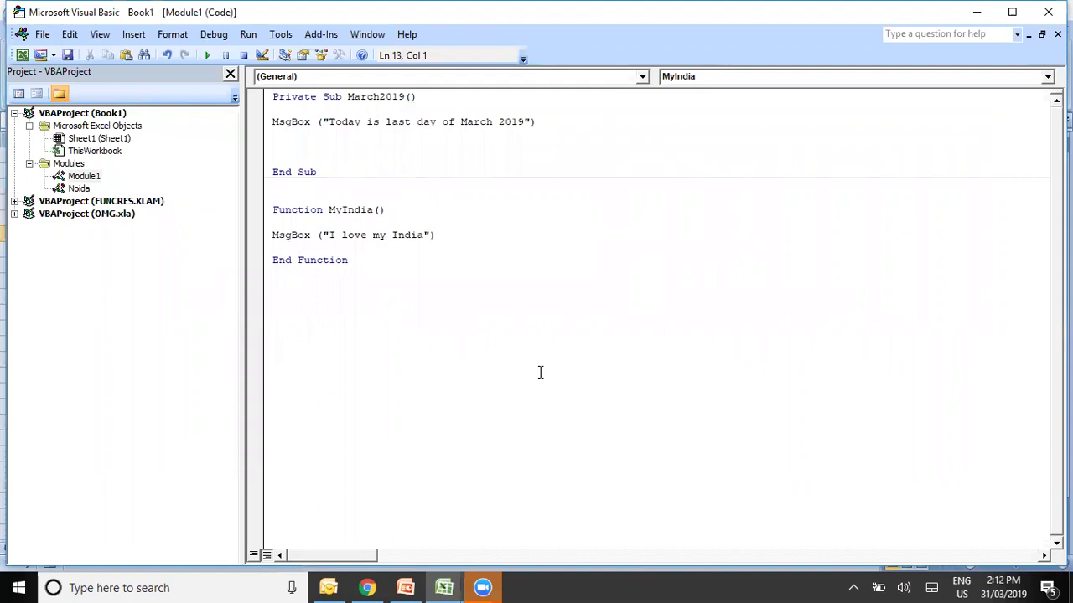
{"action": "key", "text": "alt+Tab"}
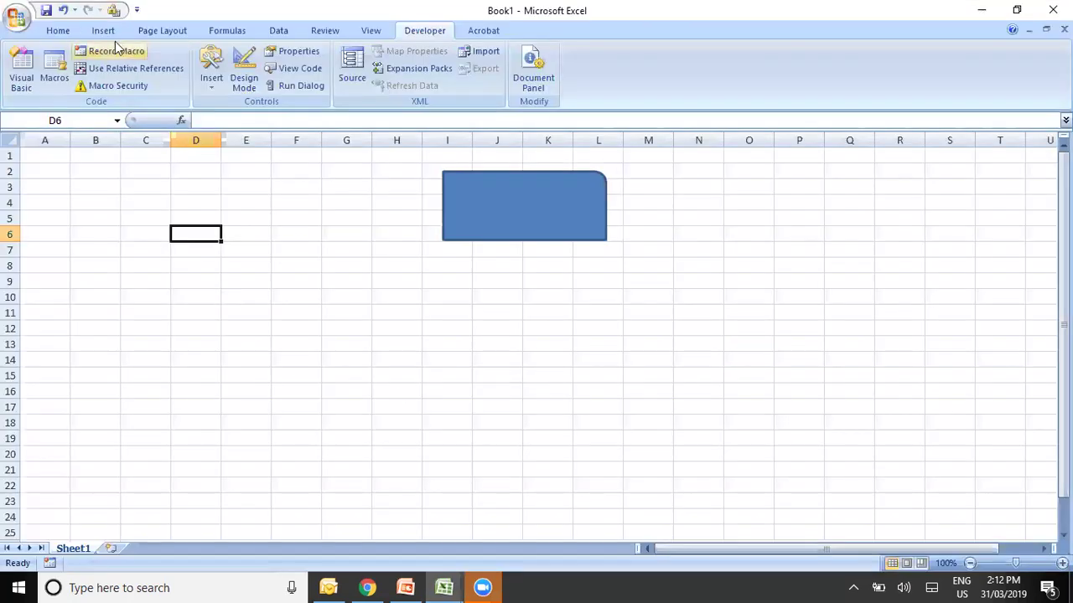
{"action": "left_click", "coordinate": [103, 31]}
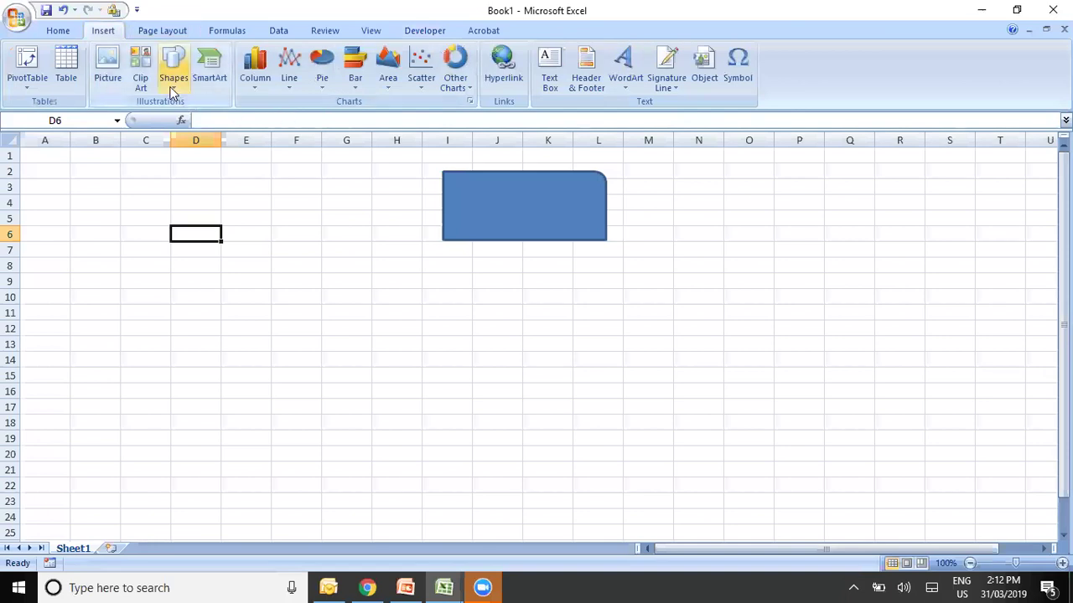
{"action": "left_click", "coordinate": [173, 80]}
{"action": "left_click", "coordinate": [120, 121]}
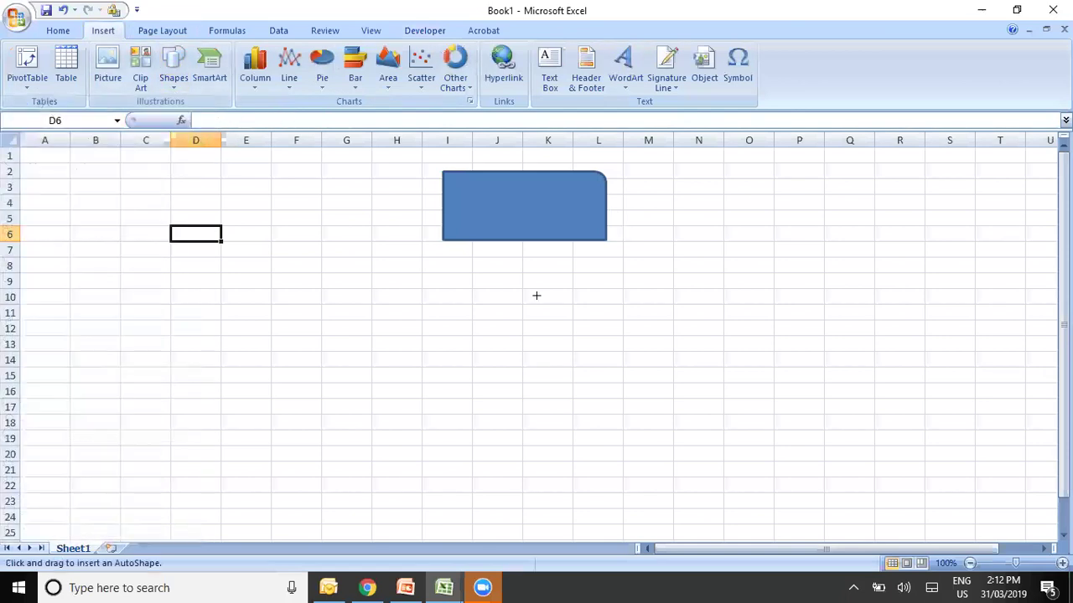
{"action": "left_click_drag", "start_coordinate": [478, 318], "coordinate": [618, 460]}
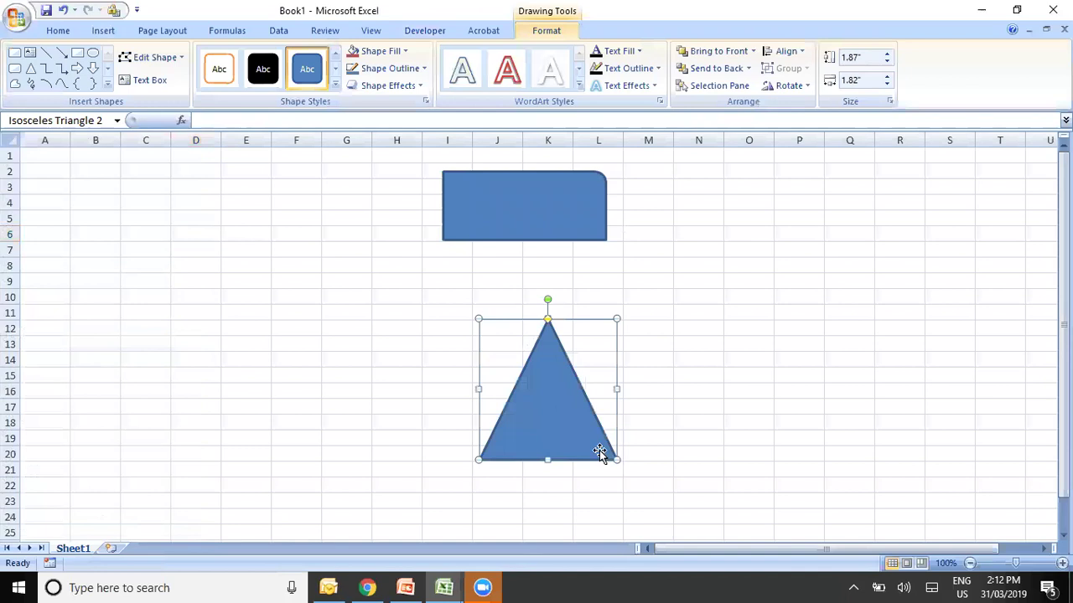
- Check the triangle's Assign Macro list, cancel it, and delete the triangle
{"action": "right_click", "coordinate": [591, 447]}
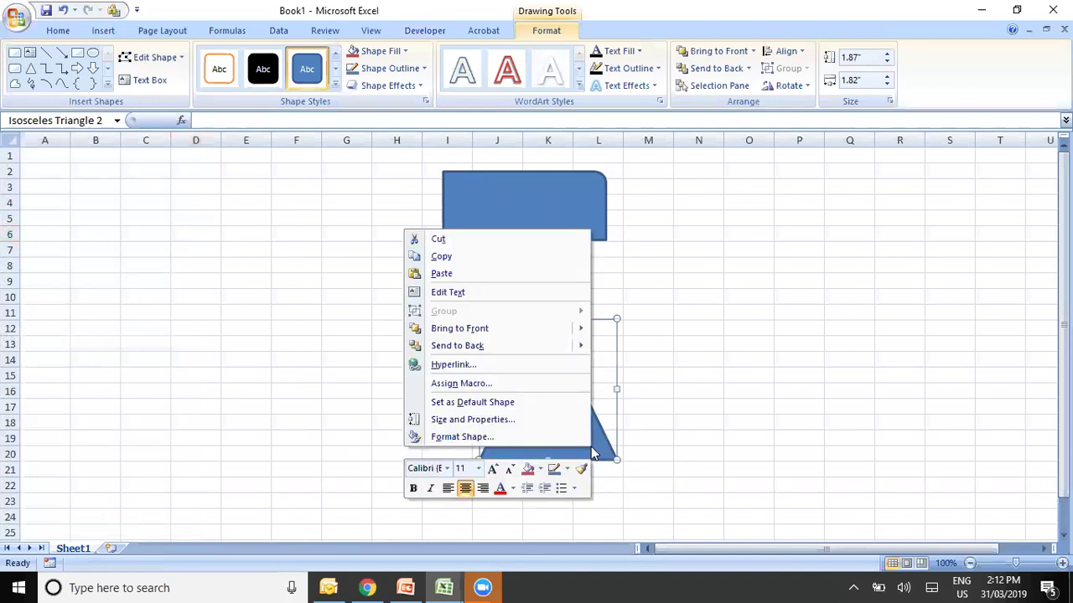
{"action": "left_click", "coordinate": [482, 402]}
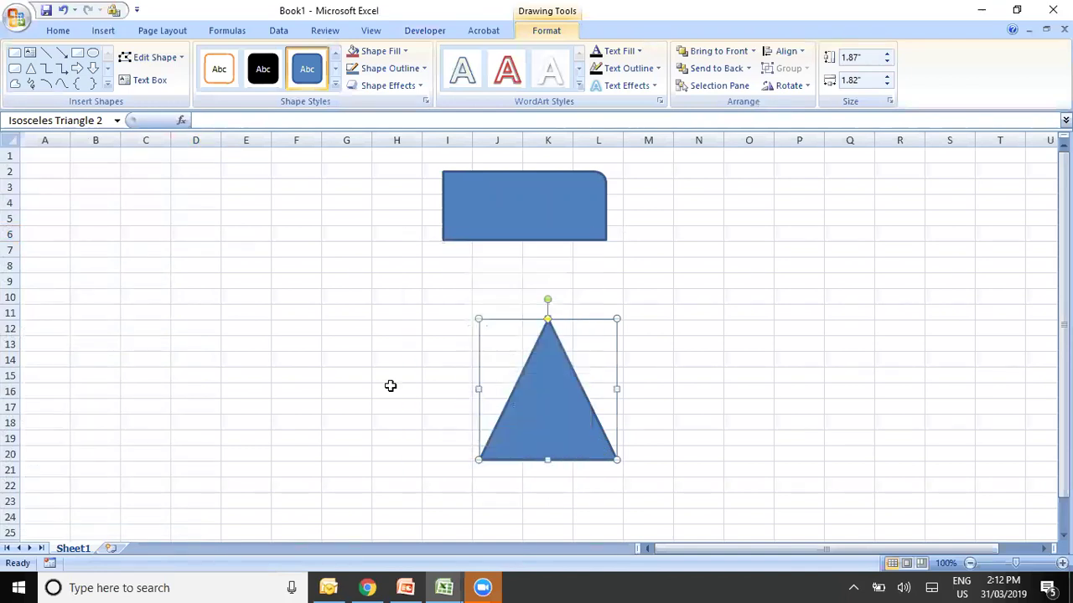
{"action": "right_click", "coordinate": [560, 369]}
{"action": "left_click", "coordinate": [455, 305]}
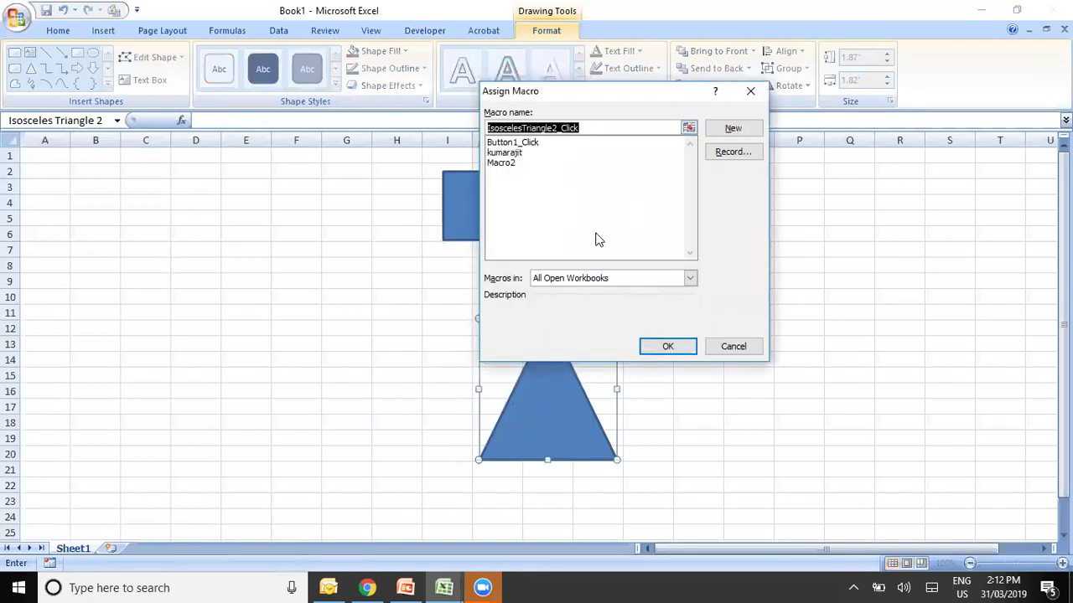
{"action": "left_click", "coordinate": [737, 348]}
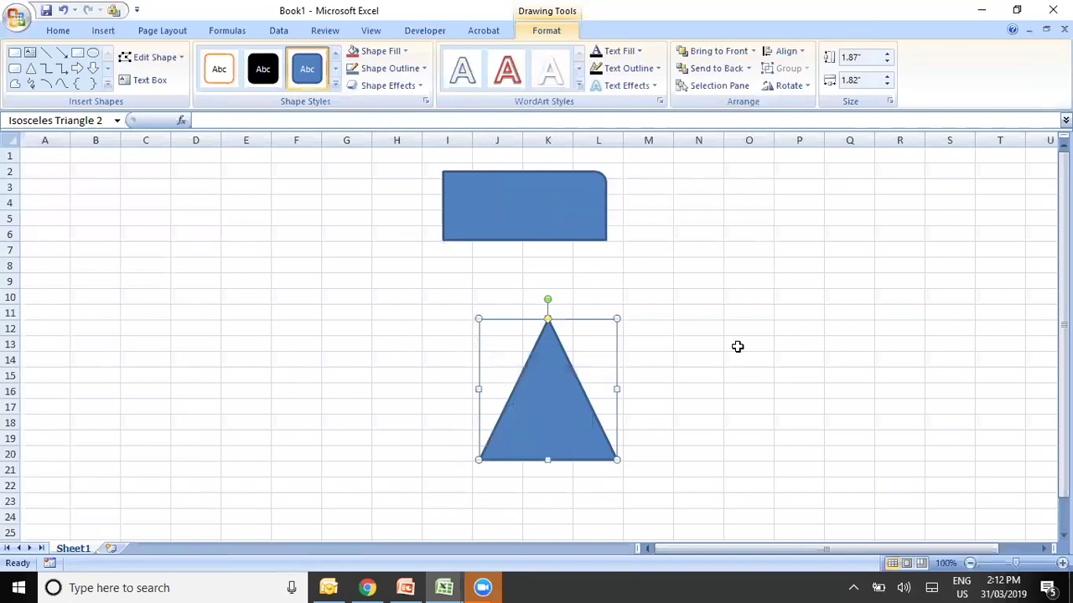
{"action": "key", "text": "Delete"}
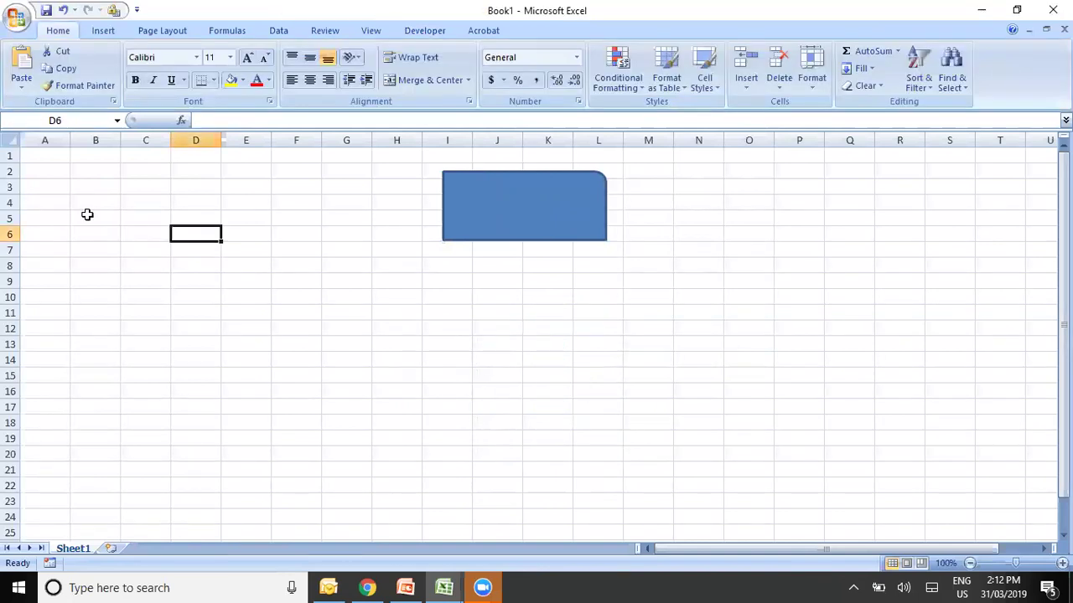
- Enter =MyIndia() in B3 and dismiss the 'I love my India' message
{"action": "left_click", "coordinate": [91, 193]}
{"action": "type", "text": "="}
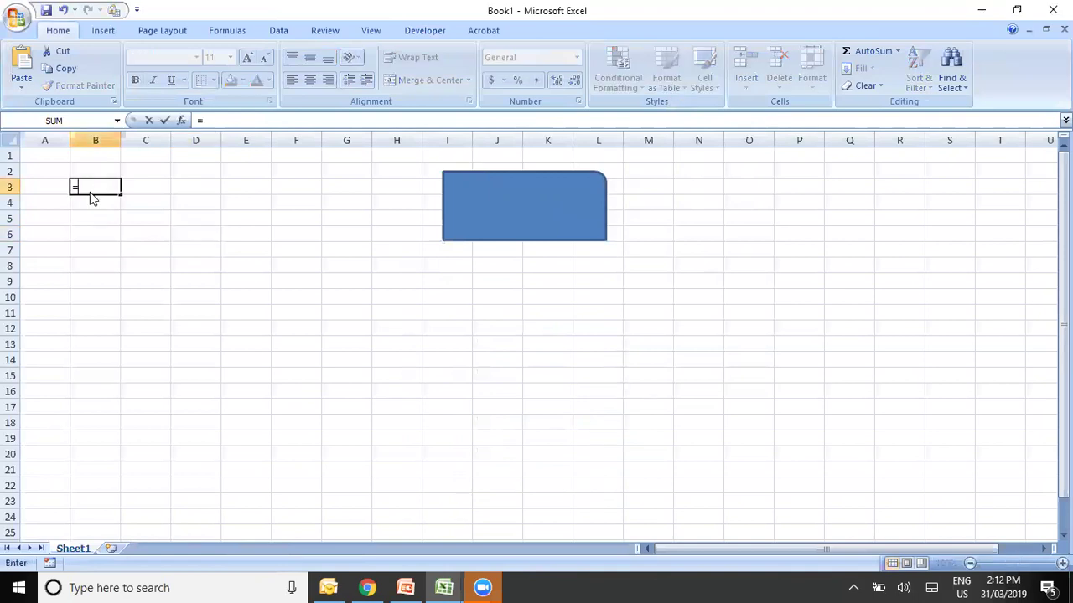
{"action": "type", "text": "my"}
{"action": "key", "text": "Tab"}
{"action": "type", "text": ")"}
{"action": "key", "text": "Return"}
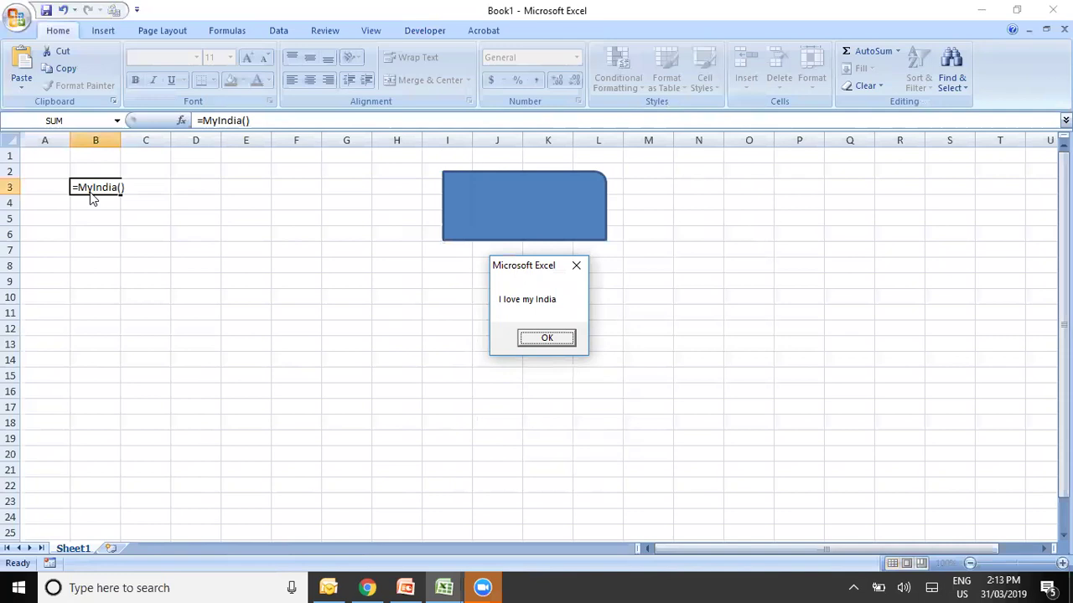
{"action": "key", "text": "Return"}
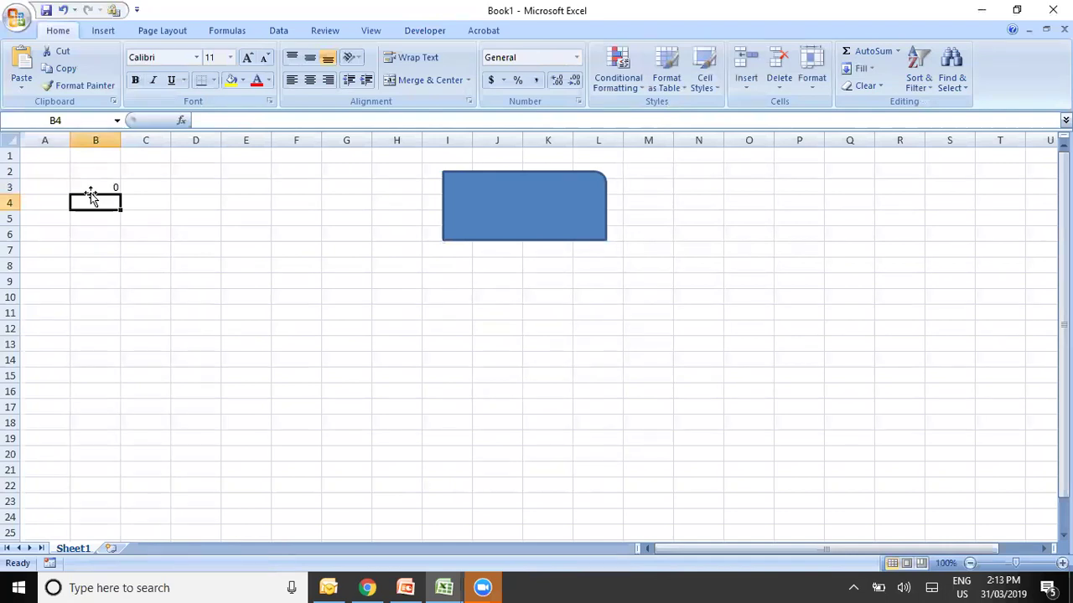
{"action": "left_click", "coordinate": [261, 294]}
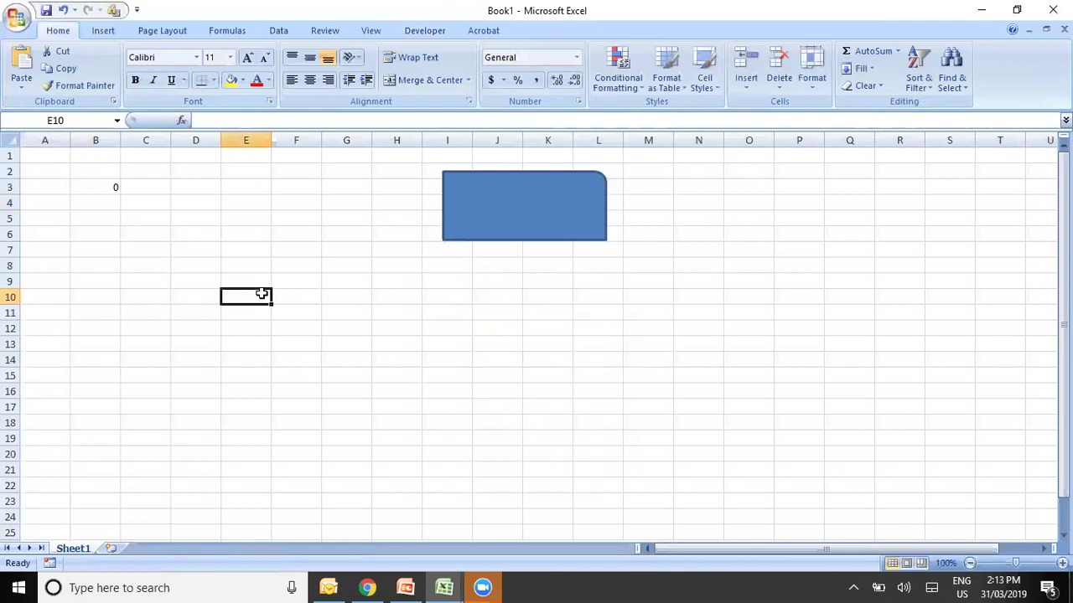
- Type Private before Function MyIndia() in Module1 to make it a Private Function
{"action": "left_click", "coordinate": [429, 31]}
{"action": "left_click", "coordinate": [21, 66]}
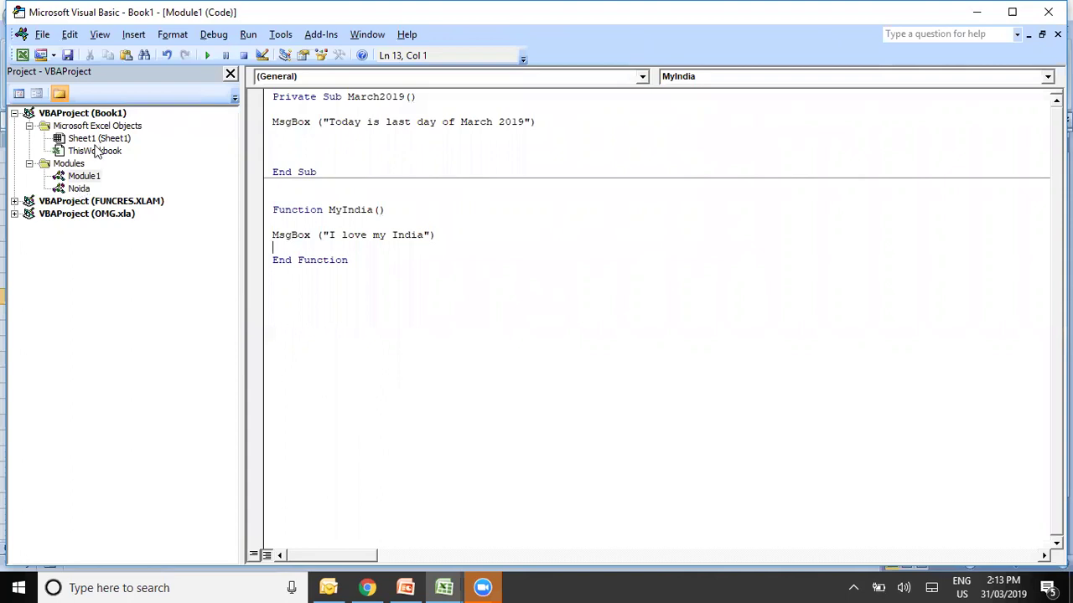
{"action": "left_click", "coordinate": [271, 210]}
{"action": "type", "text": "Private"}
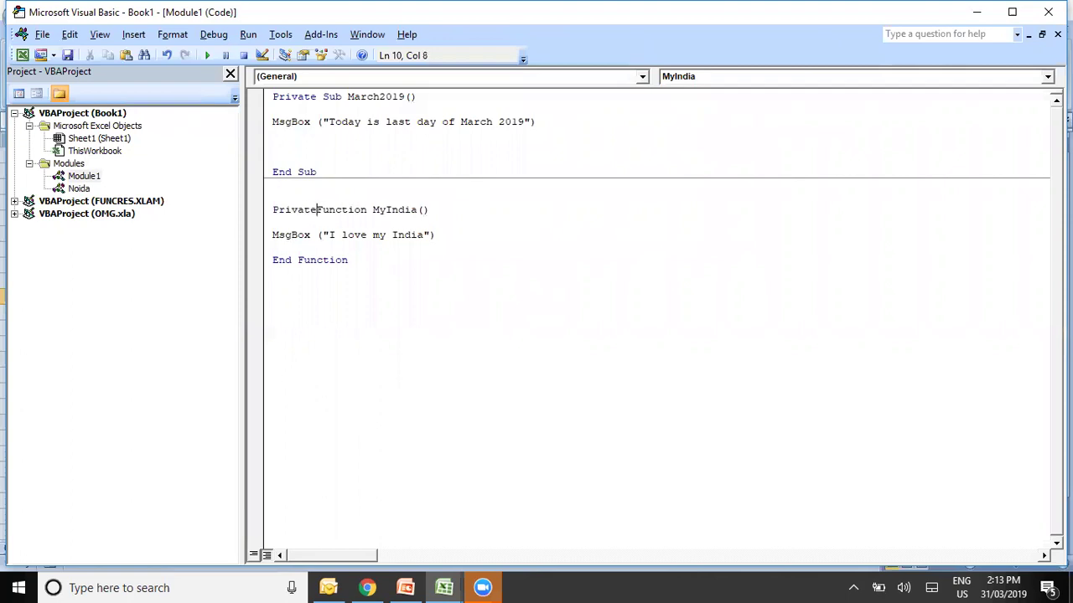
{"action": "left_click", "coordinate": [272, 222]}
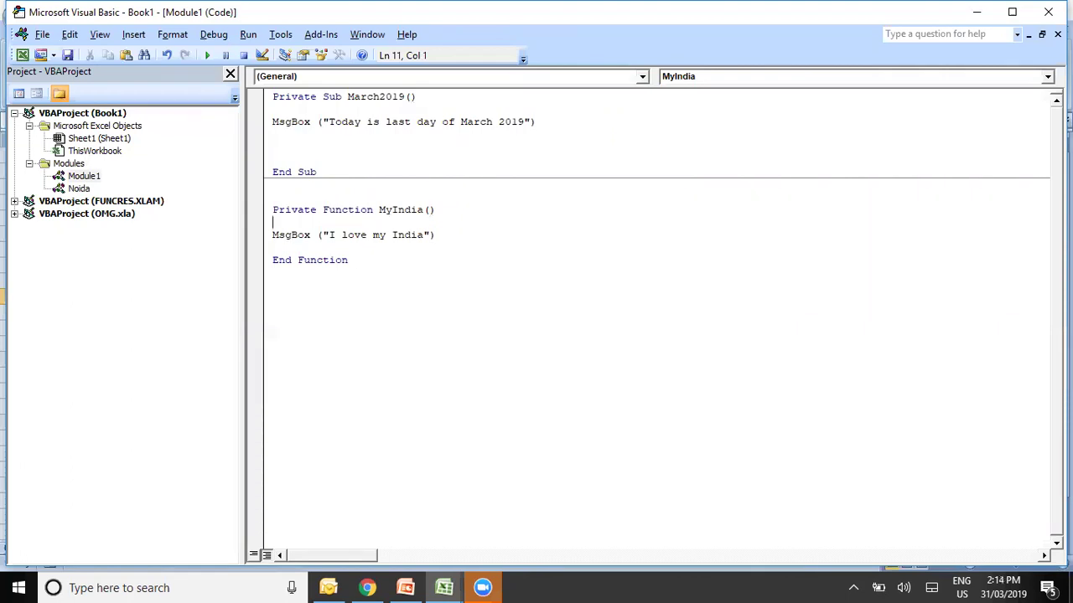
{"action": "left_click", "coordinate": [455, 258]}
{"action": "key", "text": "Return"}
{"action": "key", "text": "Return"}
- Insert a new Module2 and a UserForm1 into Book1's project
{"action": "key", "text": "alt+i"}
{"action": "key", "text": "m"}
{"action": "key", "text": "alt+i"}
{"action": "key", "text": "u"}
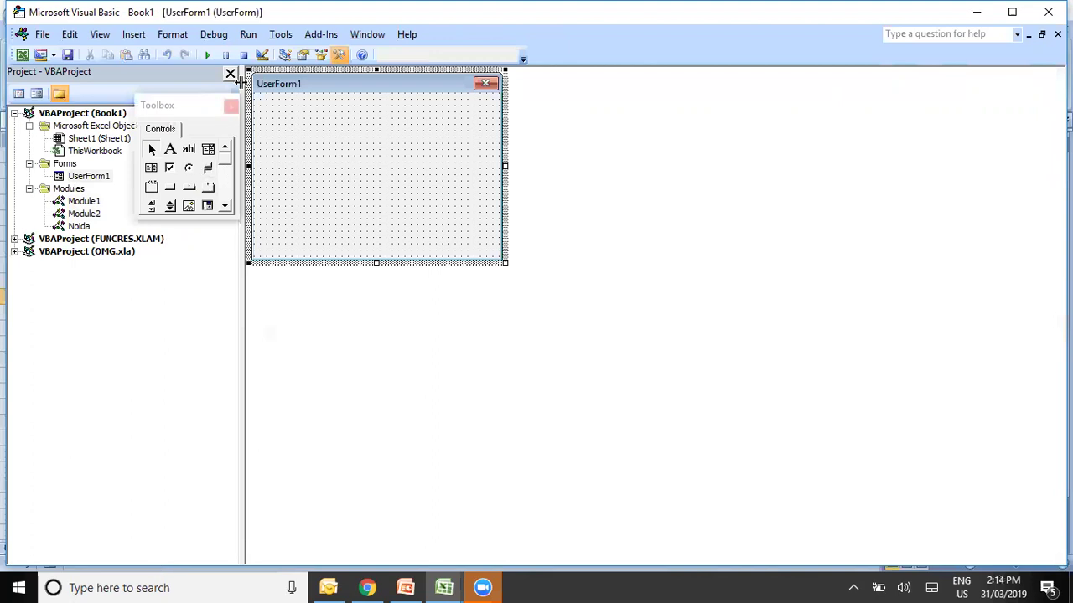
- Enlarge UserForm1 to about twice its size and close the Toolbox
{"action": "left_click", "coordinate": [231, 74]}
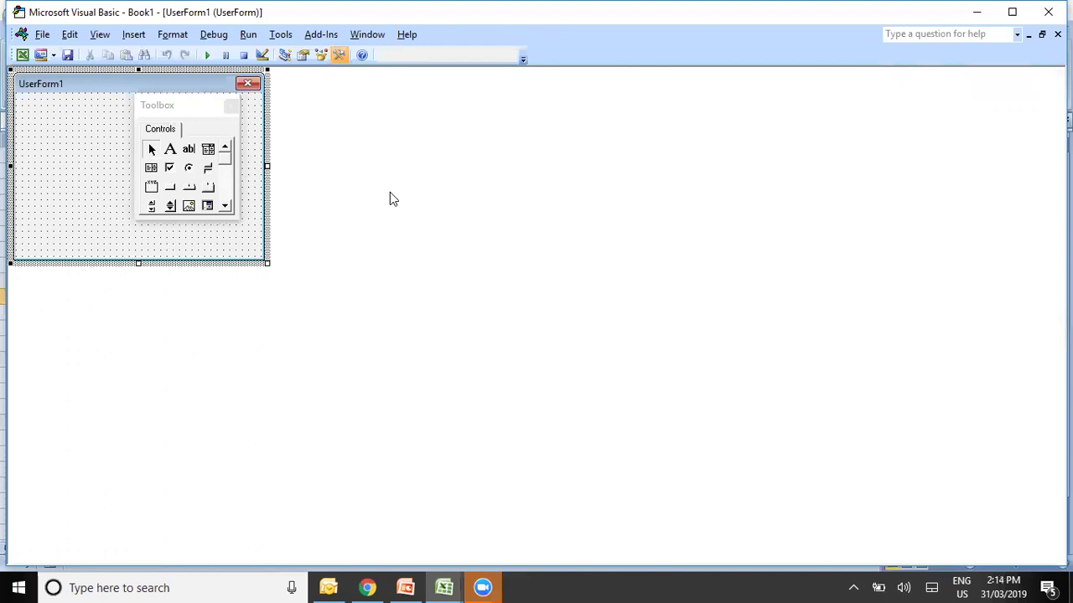
{"action": "key", "text": "ctrl+r"}
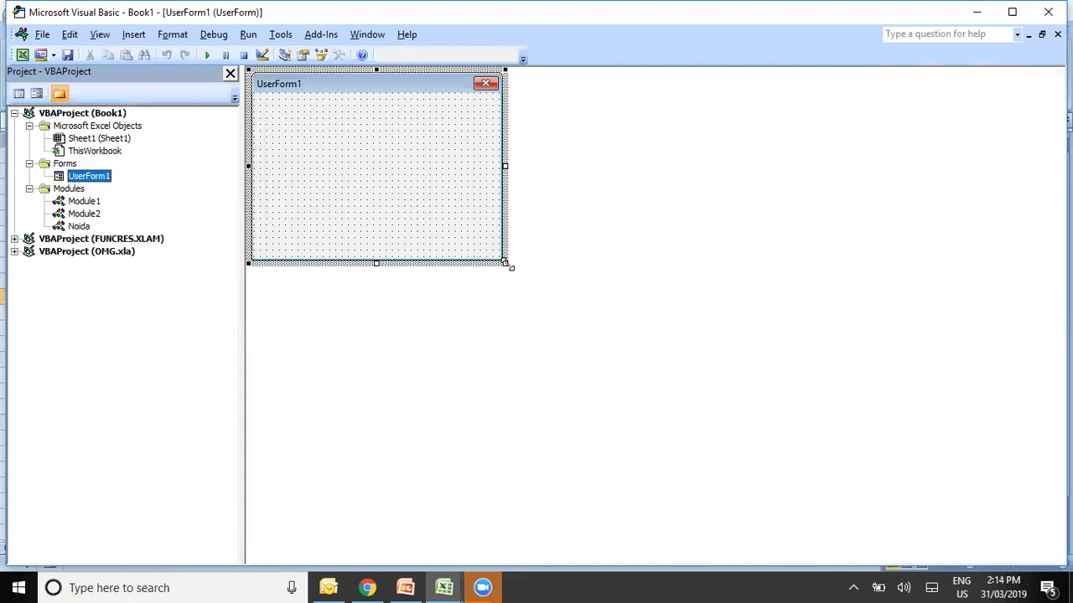
{"action": "left_click_drag", "start_coordinate": [505, 263], "coordinate": [802, 466]}
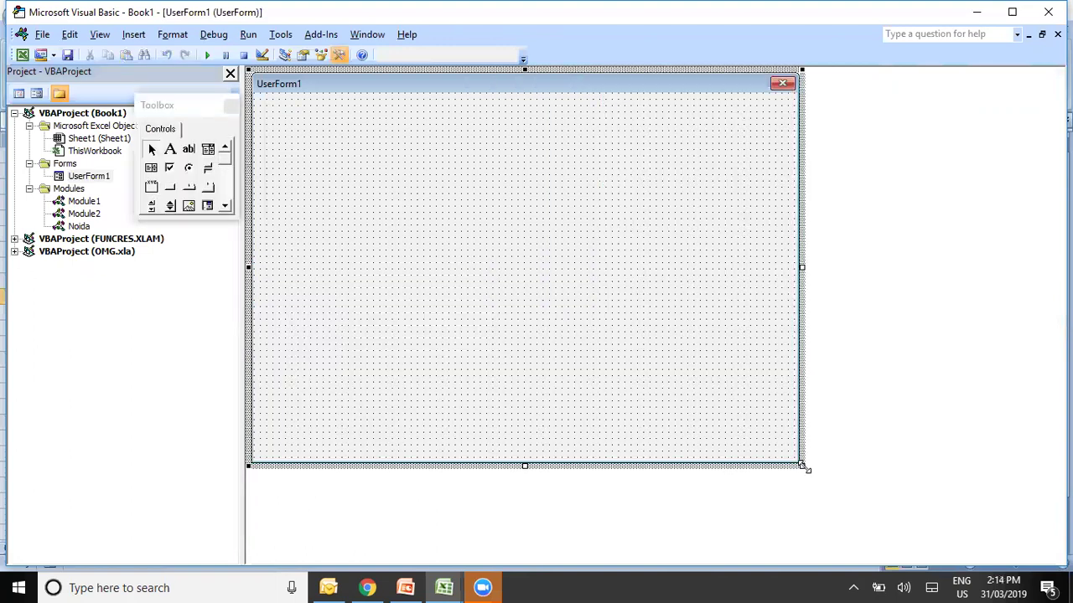
{"action": "left_click", "coordinate": [230, 108]}
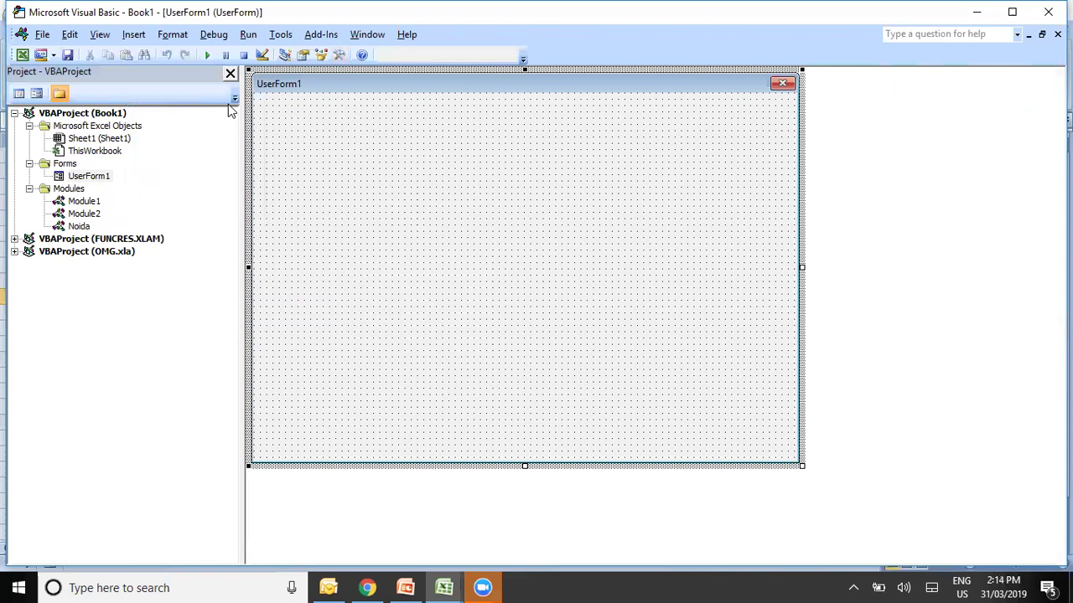
{"action": "left_click", "coordinate": [78, 177]}
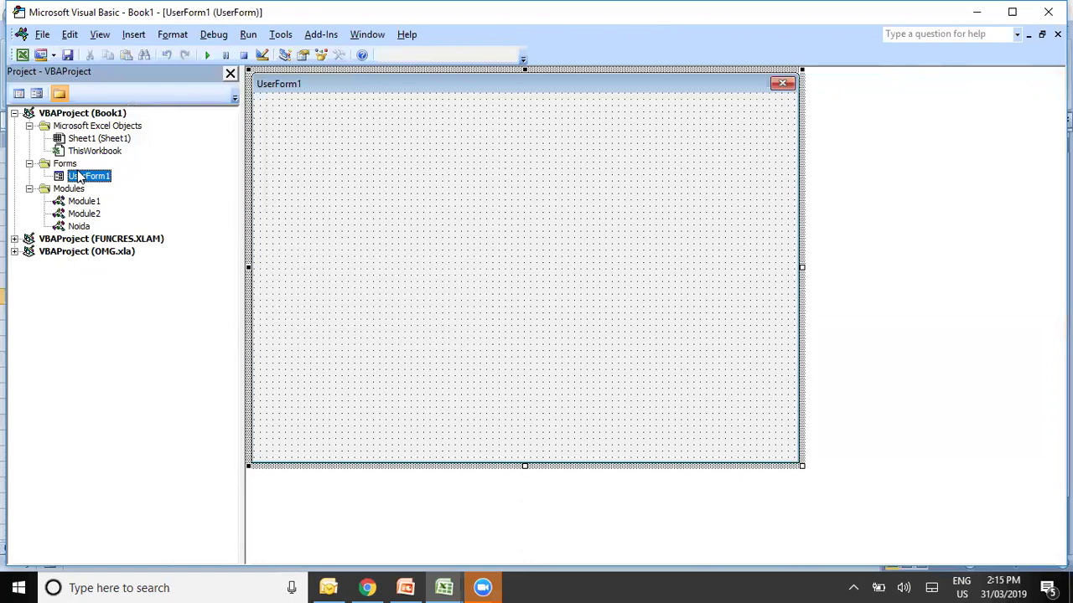
- Set the form's (Name) property to Google and run it with F5 over Sheet1
{"action": "key", "text": "F4"}
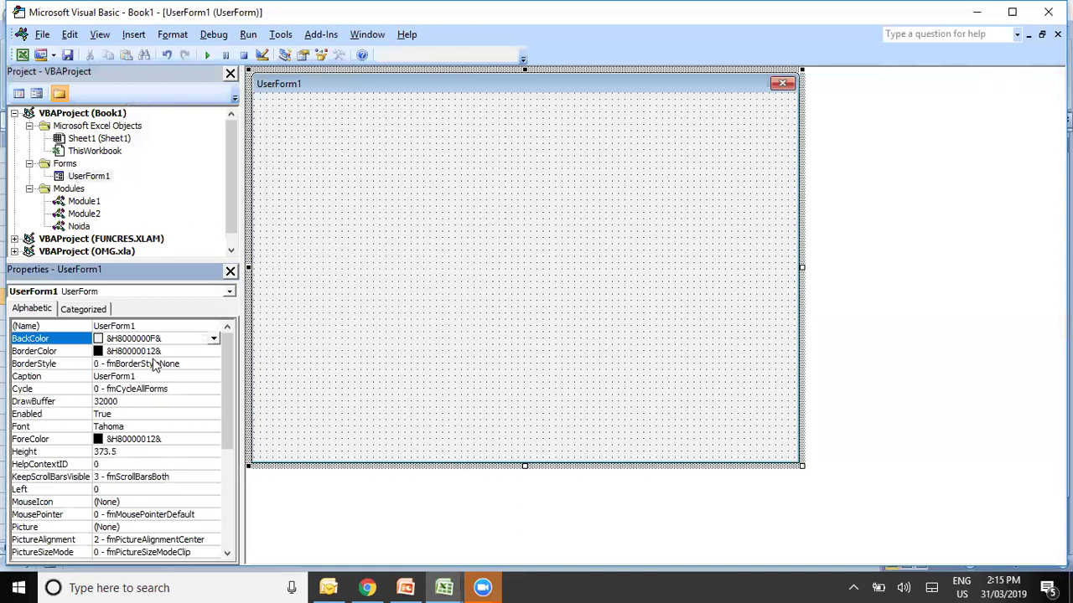
{"action": "double_click", "coordinate": [149, 326]}
{"action": "key", "text": "BackSpace"}
{"action": "left_click", "coordinate": [29, 327]}
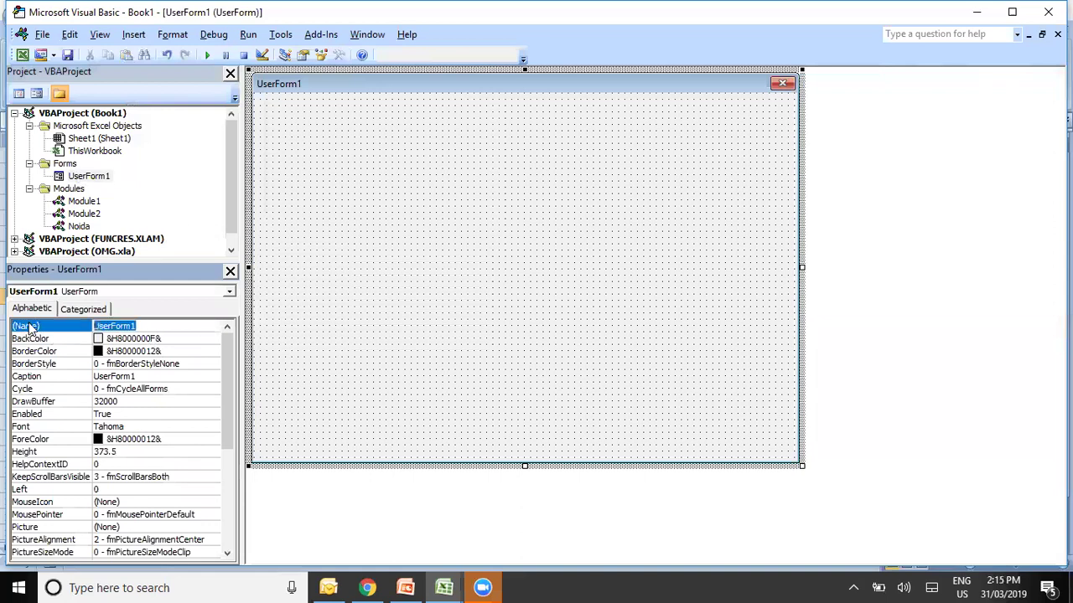
{"action": "type", "text": "Google"}
{"action": "key", "text": "Return"}
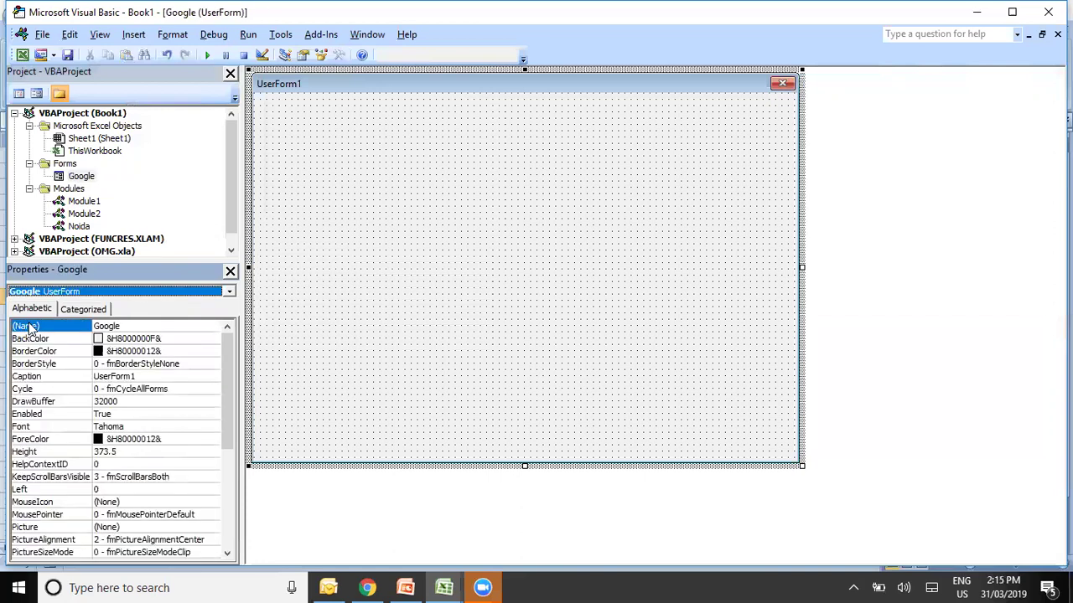
{"action": "left_click", "coordinate": [230, 270]}
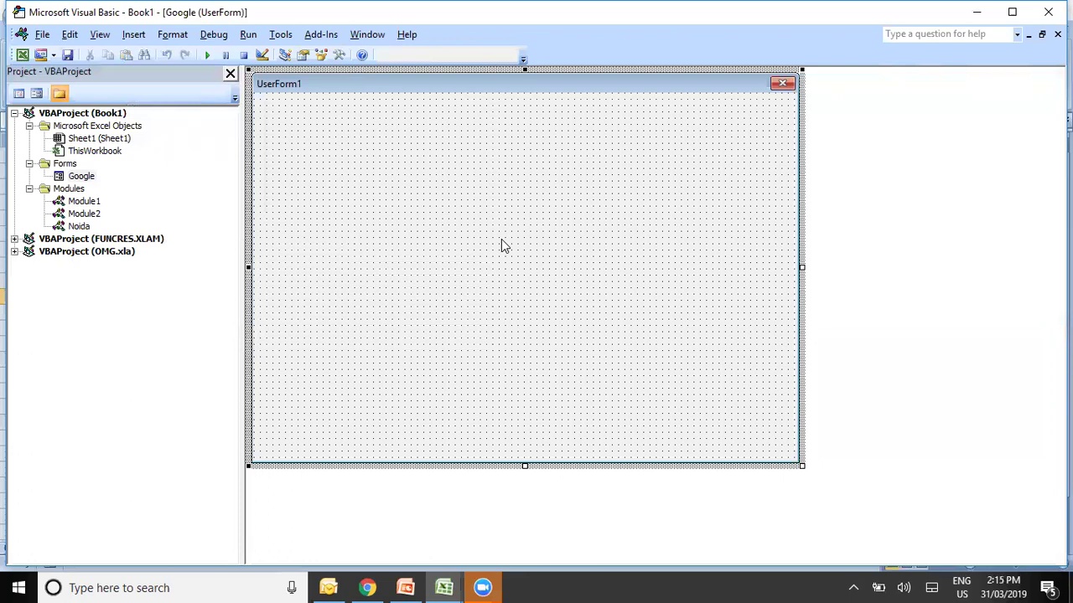
{"action": "key", "text": "F5"}
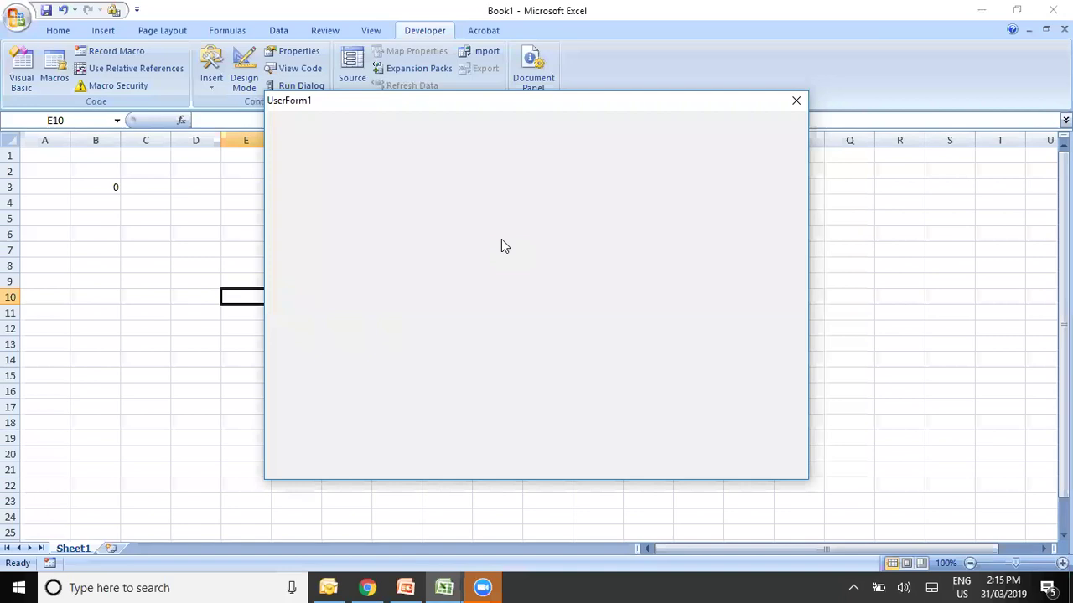